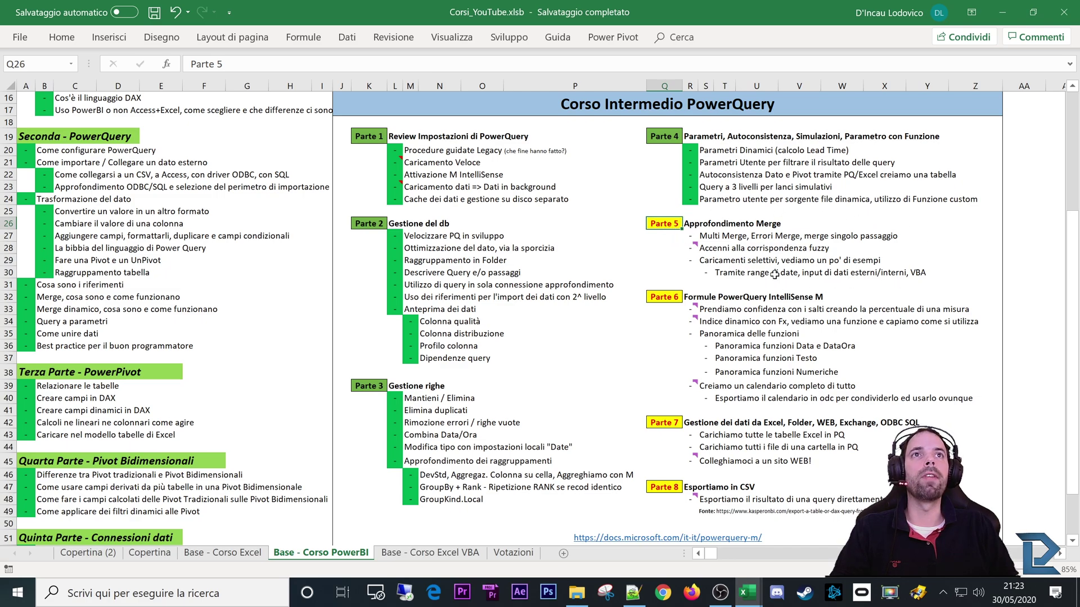
Review the Multi Merge topic under Parte 5, Approfondimento Merge, in the intermediate PowerQuery course outline
left_click_drag(691, 239, 902, 239)
left_click(718, 236)
left_click(692, 235)
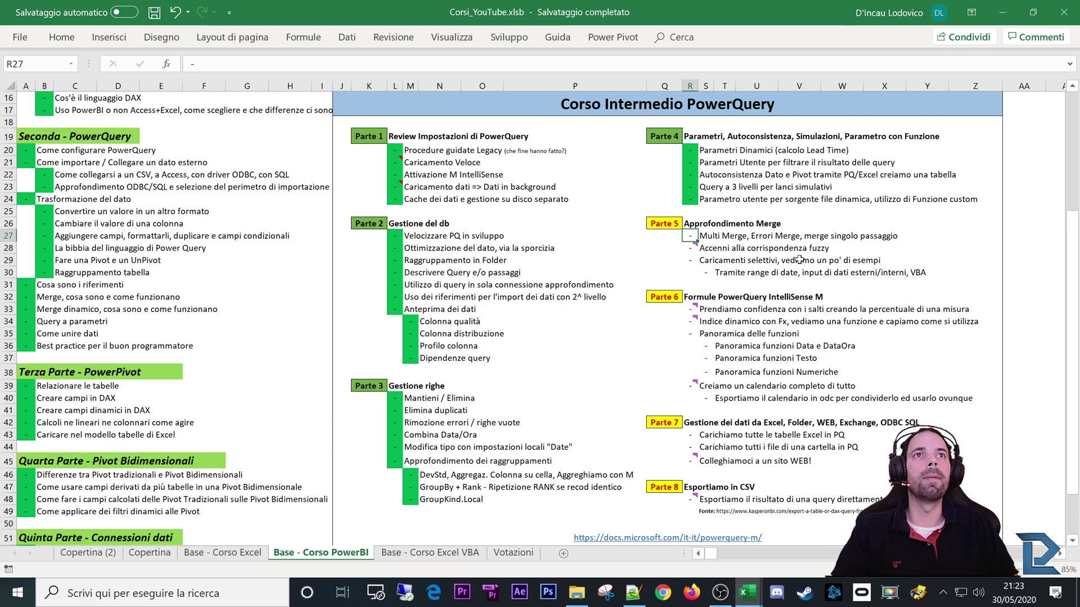
left_click_drag(913, 235, 793, 239)
left_click(713, 236)
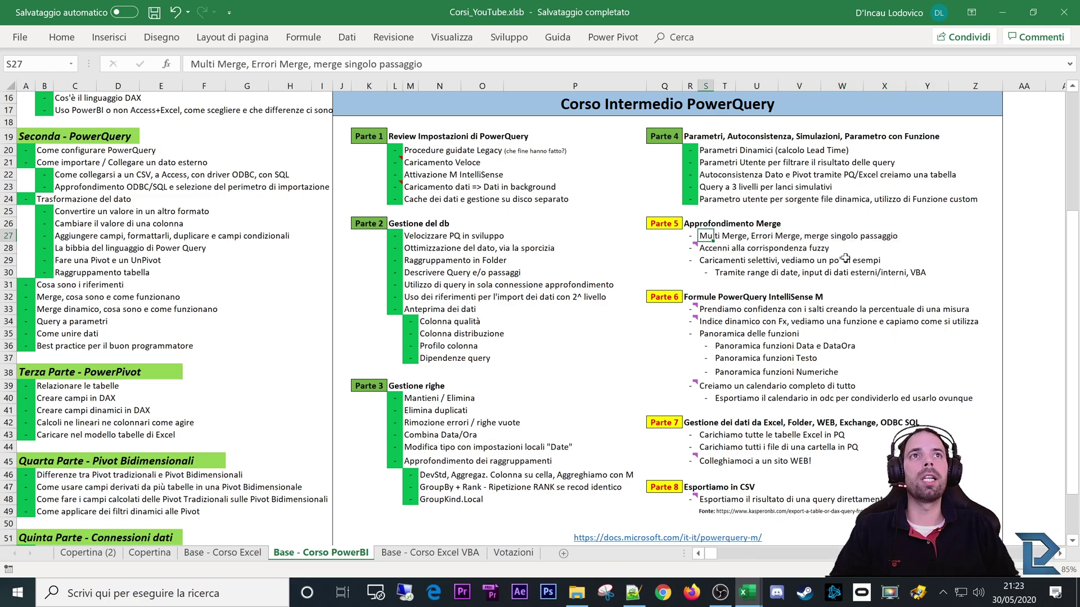
left_click_drag(906, 234, 808, 236)
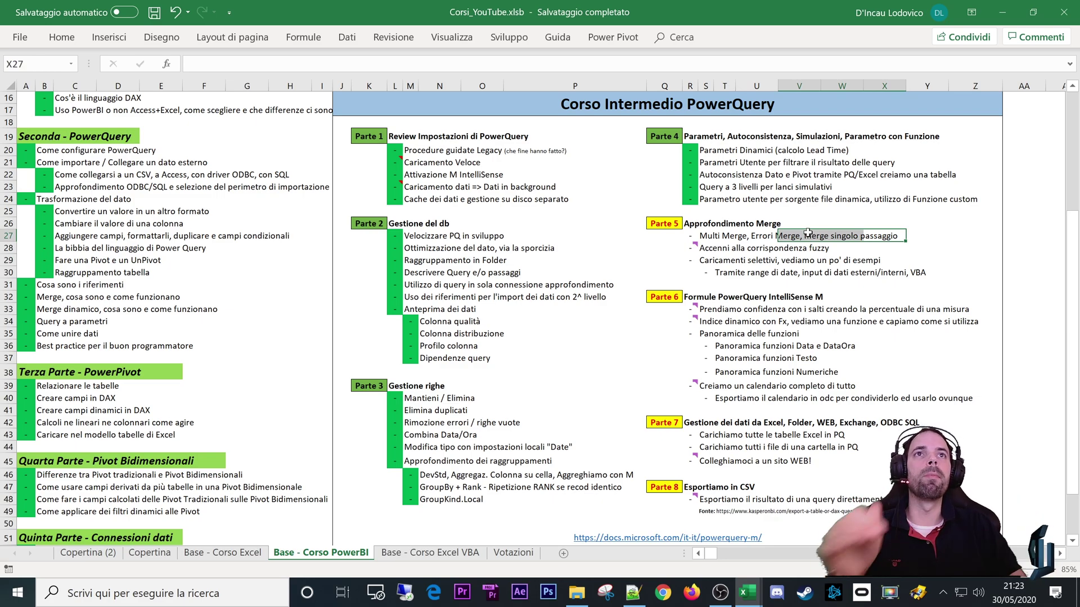
left_click(671, 227)
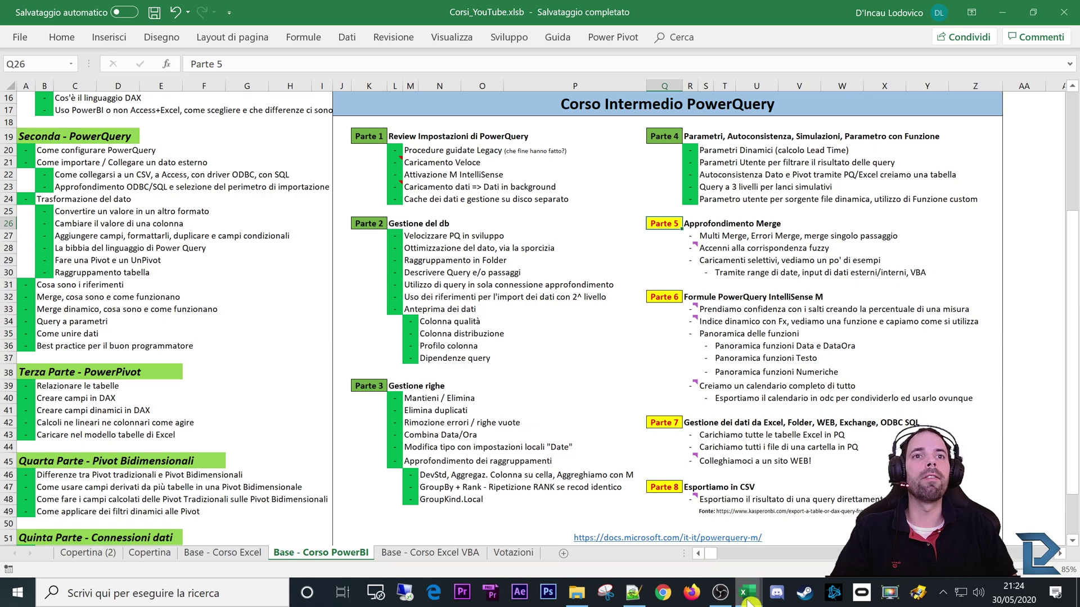
Switch to the workbook "L12 PQ Intermedio - Multi Merge e Comportamenti.xlsb" and look over its VenditeAttività, Calendario and WeekLavFest tables
mouse_move(749, 597)
left_click(799, 557)
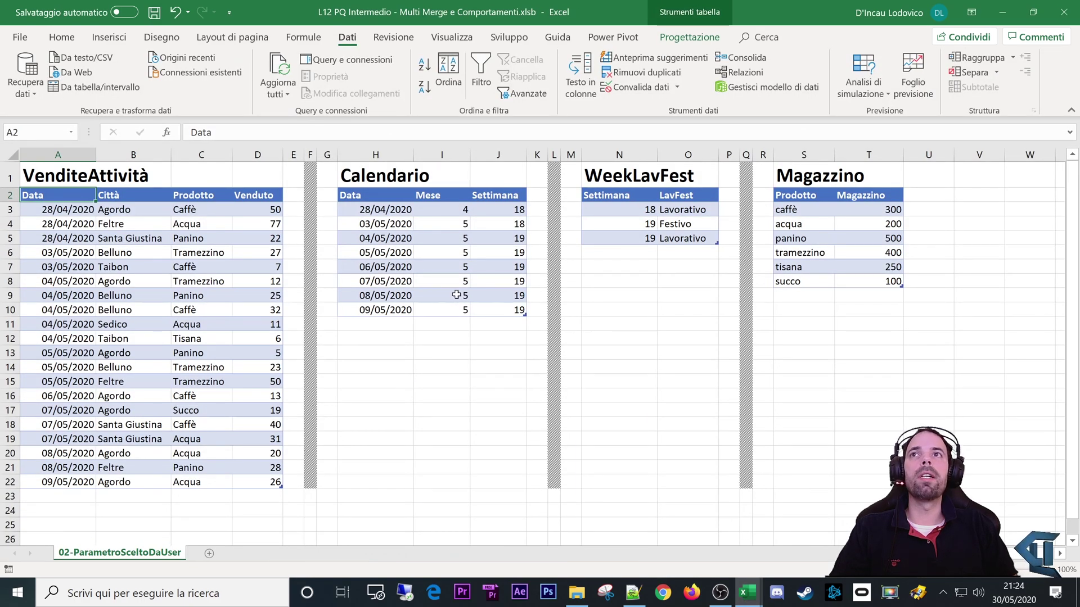
left_click(49, 191)
left_click_drag(45, 181, 878, 509)
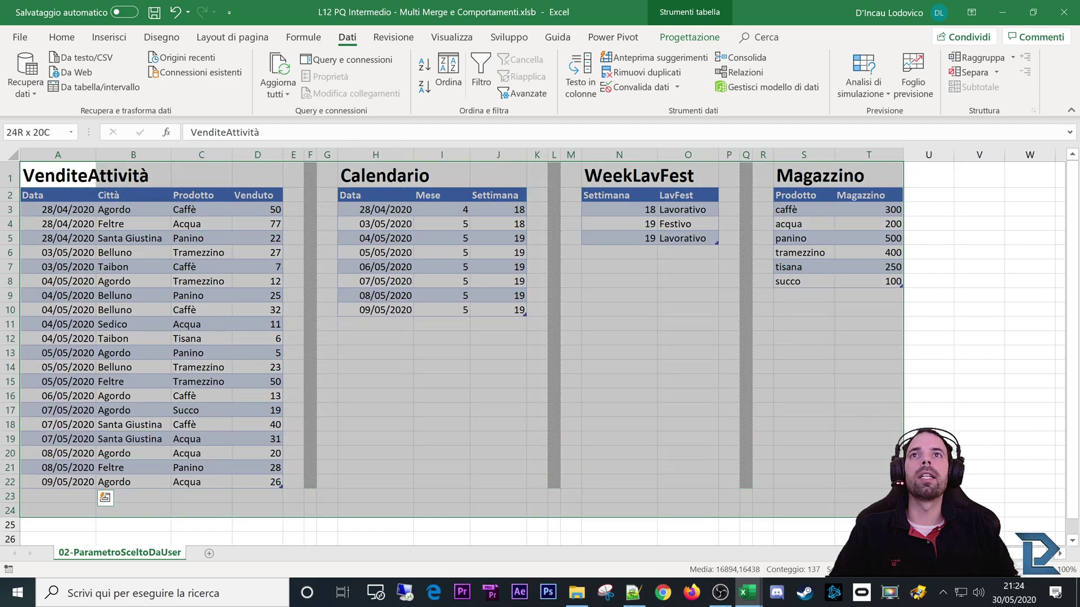
left_click(163, 266)
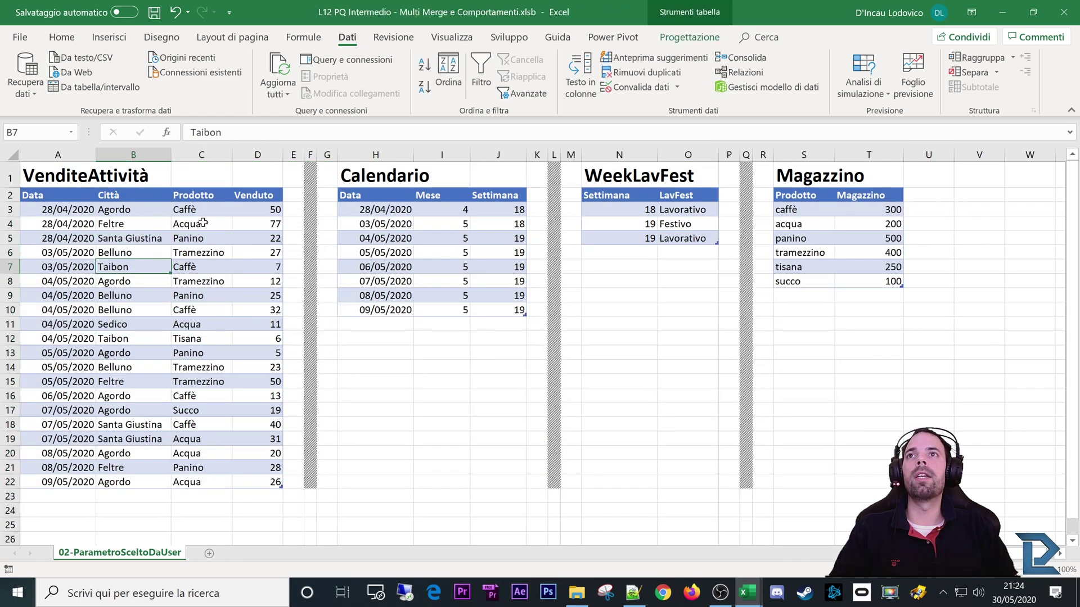
left_click_drag(407, 197, 519, 309)
left_click_drag(634, 196, 675, 240)
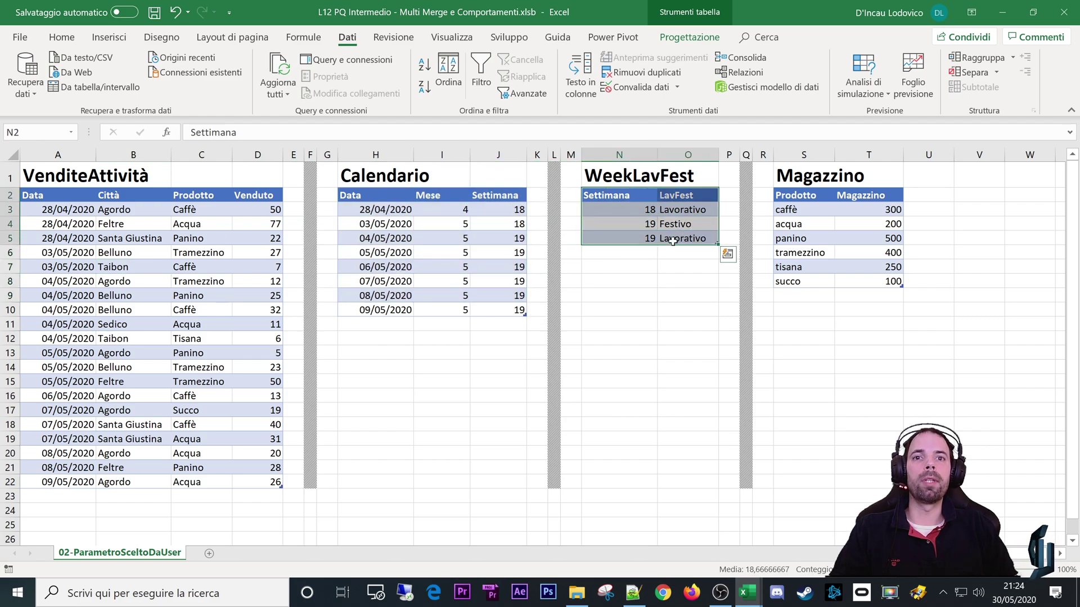
Format the Data headers of the VenditeAttività and Calendario tables with a yellow fill and red text
left_click_drag(63, 197, 53, 481)
left_click(64, 195)
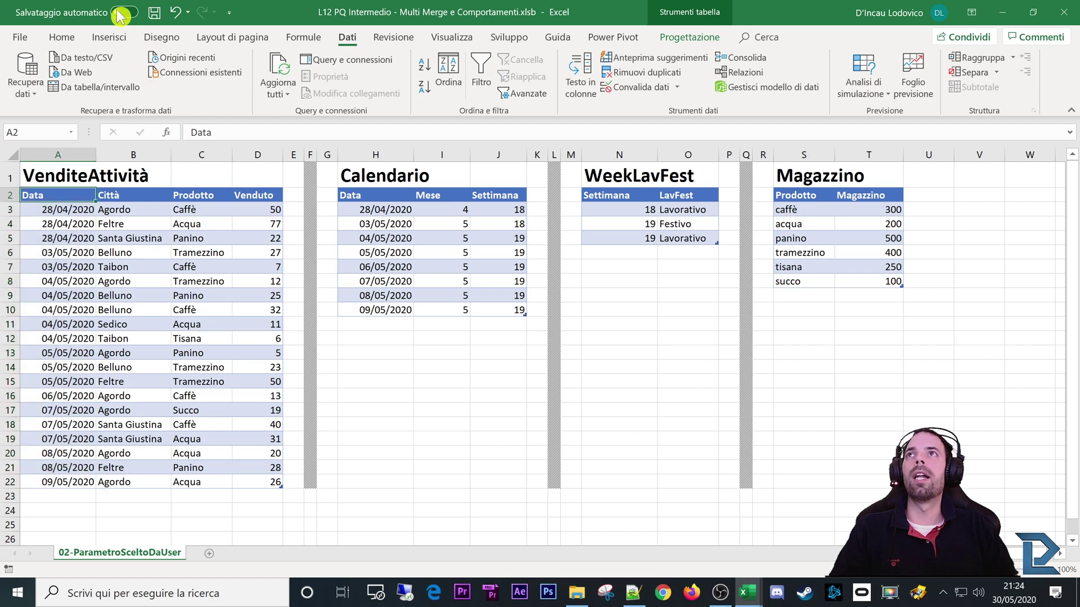
left_click(62, 37)
left_click(171, 87)
left_click(195, 91)
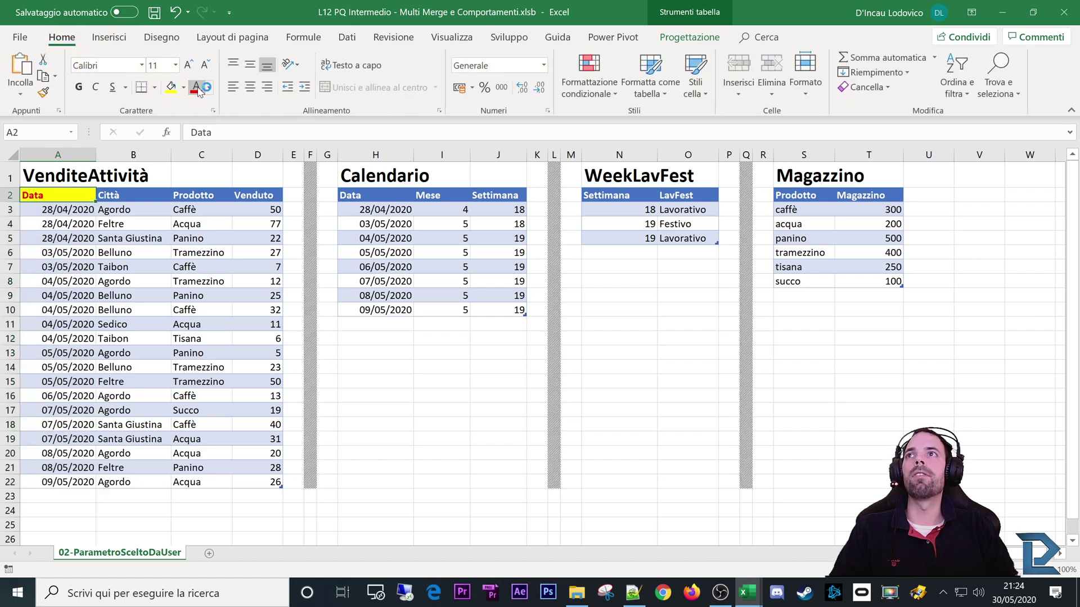
left_click(49, 299)
left_click(352, 195)
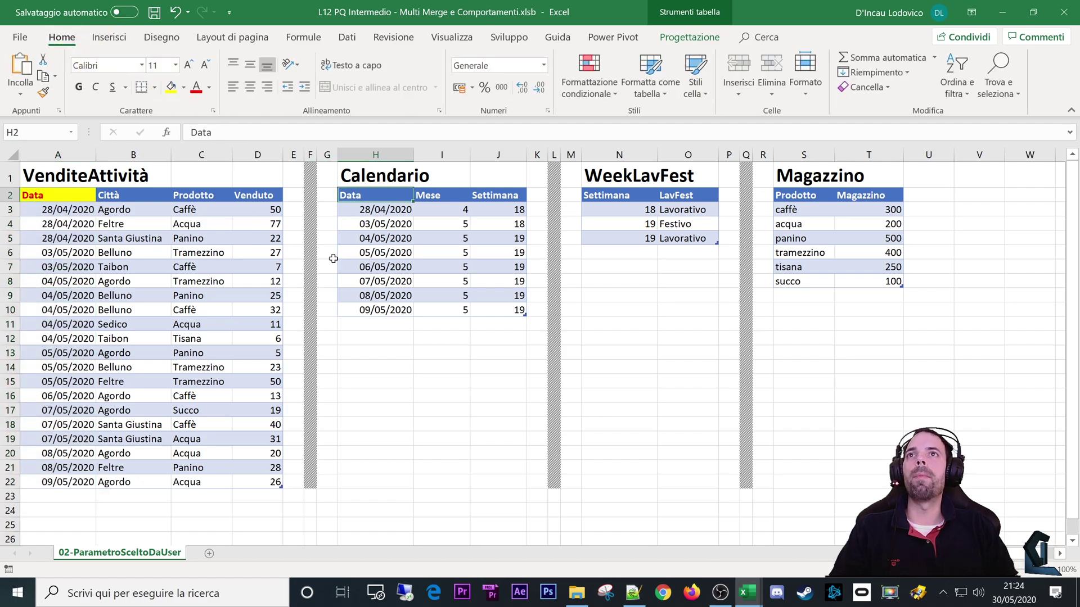
left_click(171, 86)
left_click(195, 88)
Fill the Settimana header of the Calendario table with dark orange
left_click_drag(353, 187, 354, 307)
left_click(39, 194)
left_click_drag(39, 194, 273, 475)
left_click_drag(427, 194, 494, 308)
left_click(496, 196)
left_click(178, 86)
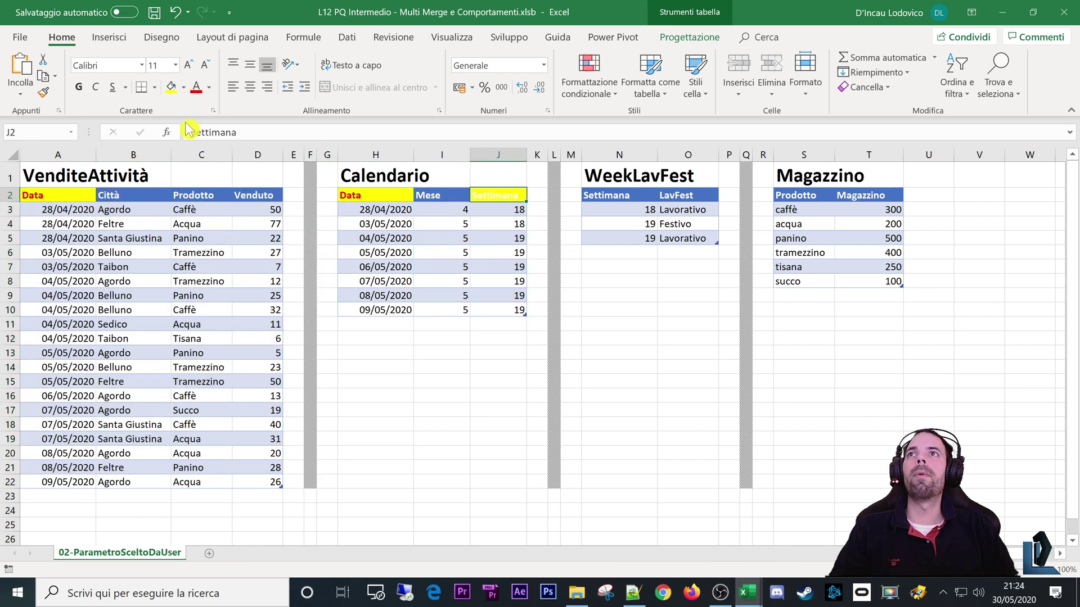
left_click(183, 87)
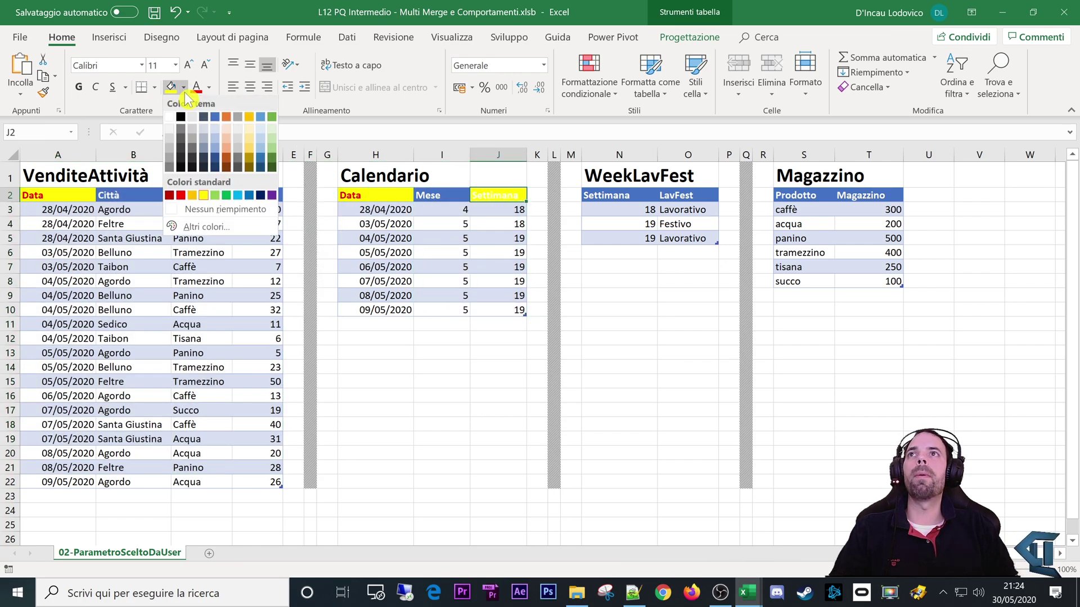
left_click(226, 160)
Apply the same dark orange fill to the Settimana header of WeekLavFest and check the table's LavFest values
left_click_drag(495, 209, 495, 310)
left_click_drag(610, 196, 619, 230)
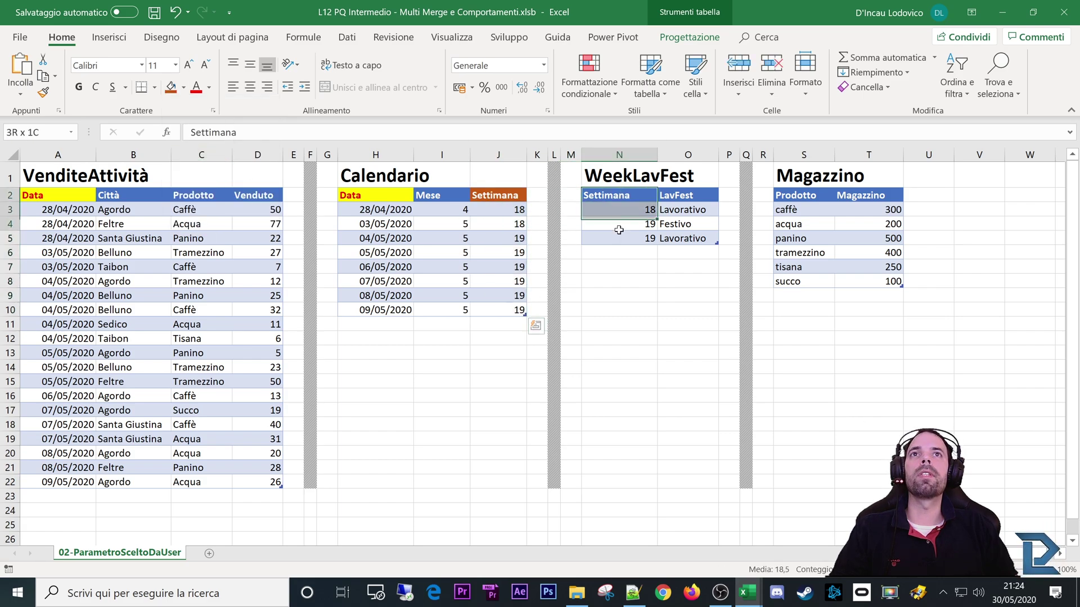
left_click(610, 195)
left_click(171, 86)
left_click_drag(690, 211, 683, 238)
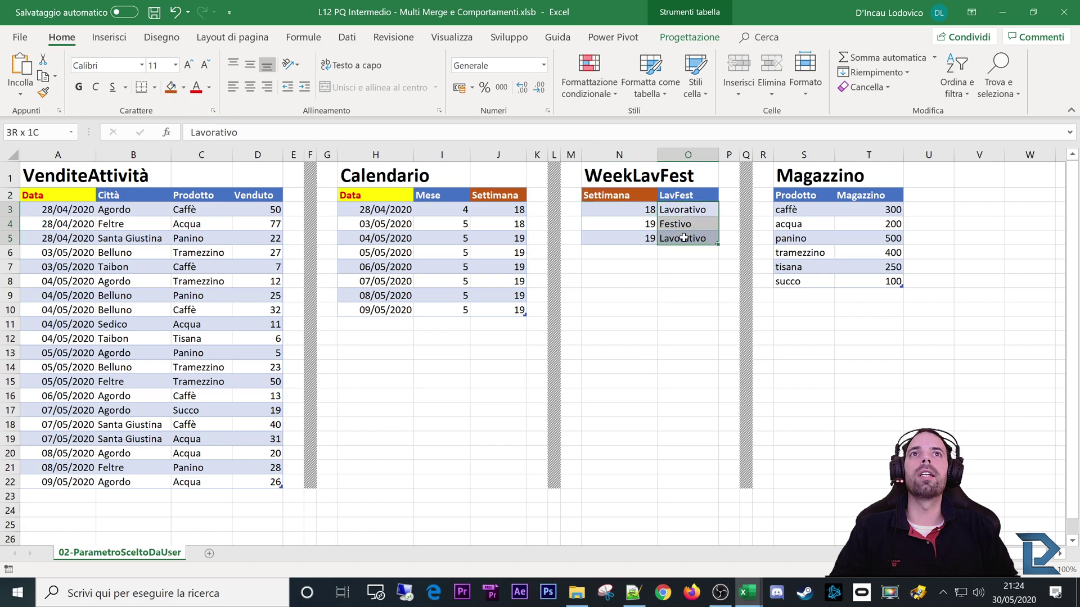
left_click(676, 221)
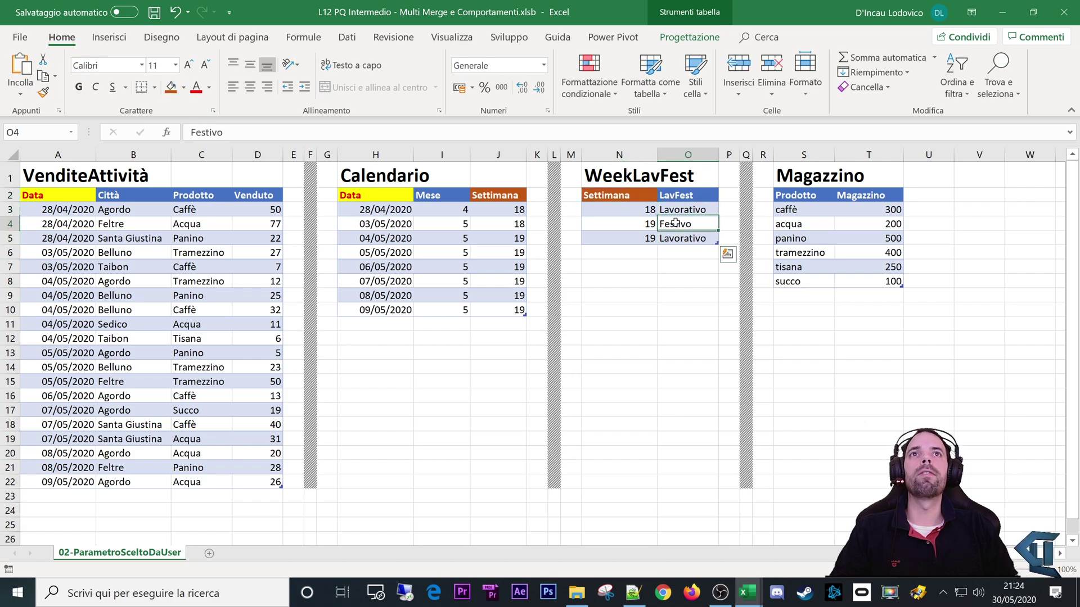
mouse_move(646, 224)
left_mouse_down()
mouse_move(637, 240)
mouse_move(630, 222)
mouse_move(648, 226)
left_mouse_up()
left_click(652, 265)
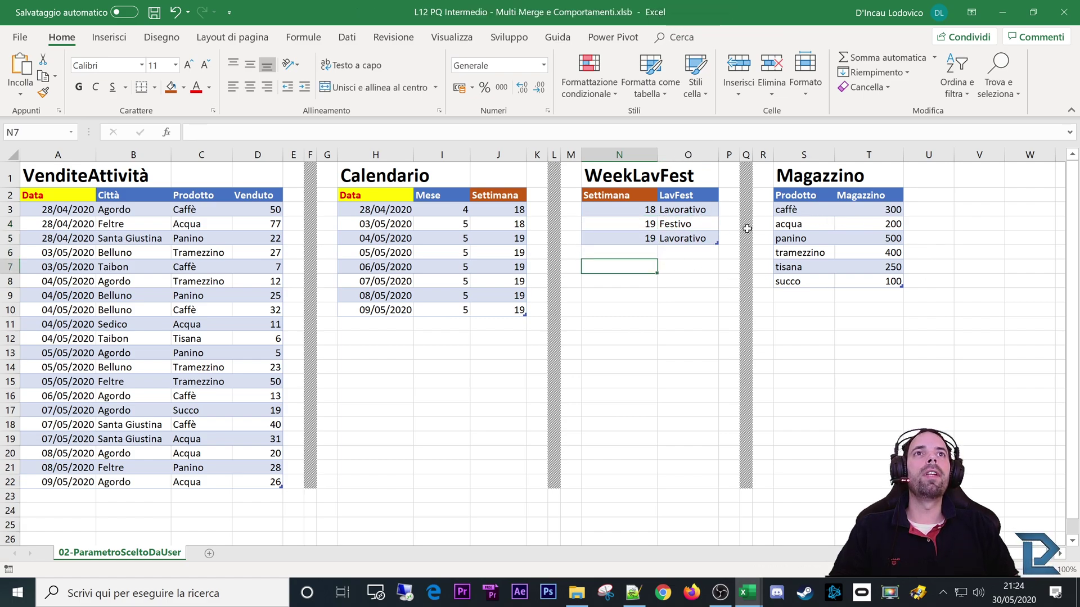
Fill the Città header of VenditeAttività and the Prodotto header of Magazzino with dark green
left_click(798, 199)
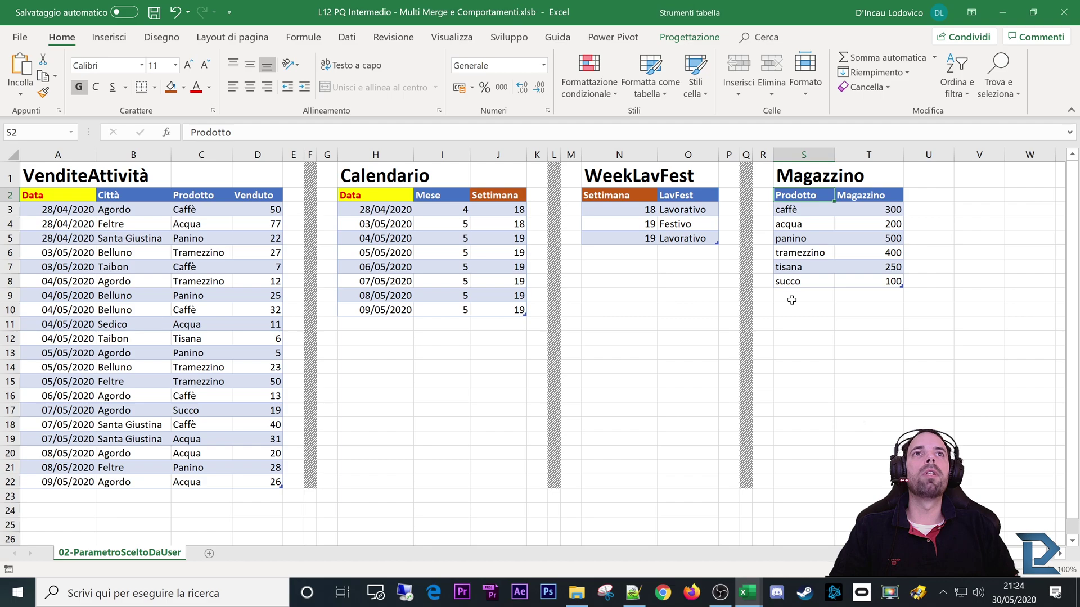
left_click(145, 206)
left_click(146, 198)
left_click(183, 88)
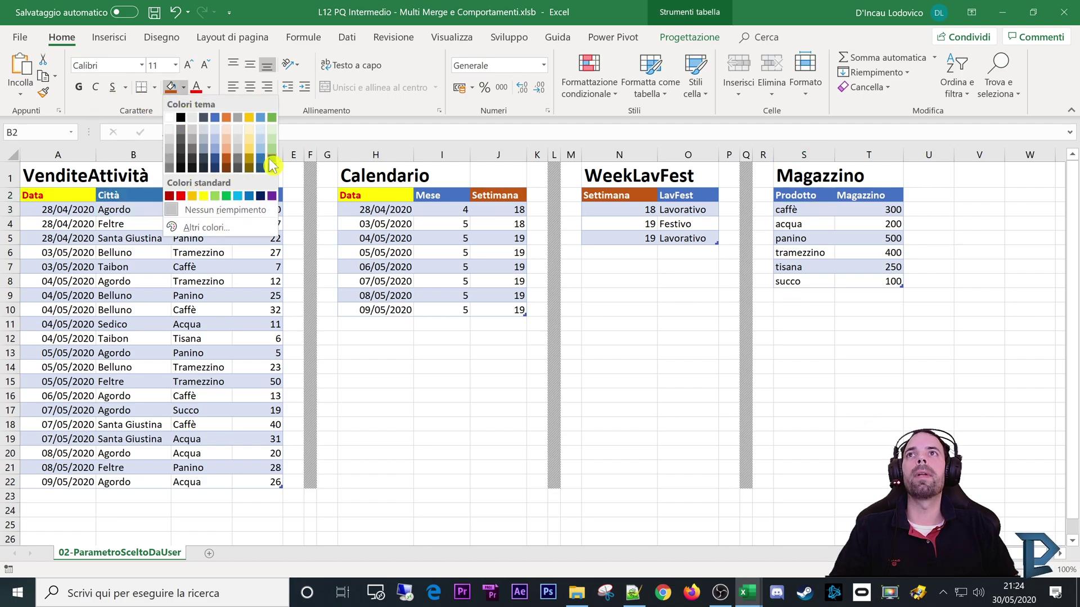
left_click(275, 164)
left_click(818, 203)
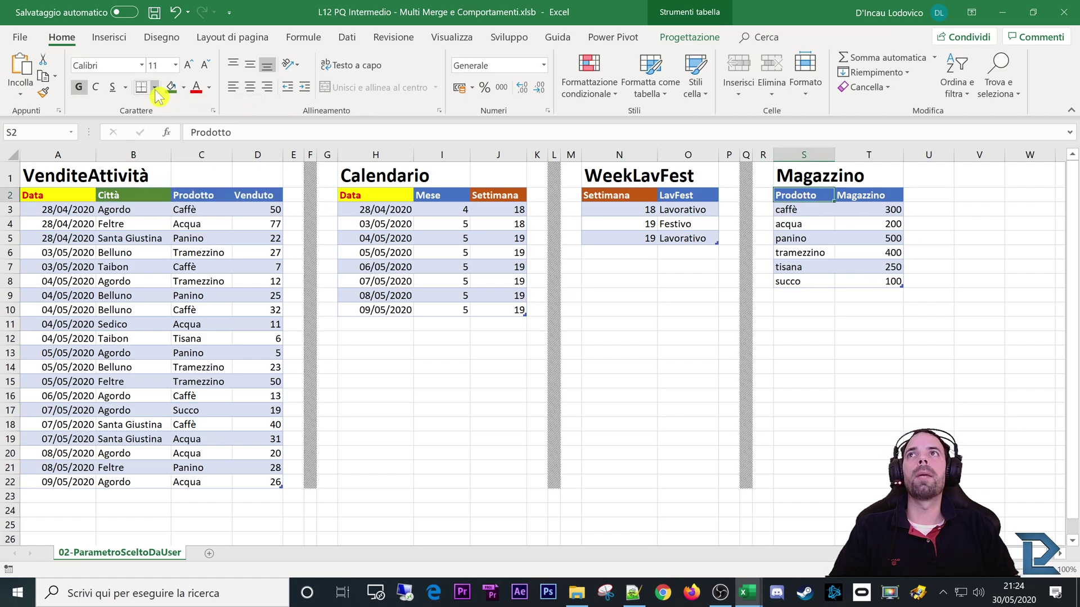
left_click(172, 90)
left_click(136, 193)
left_click(793, 198)
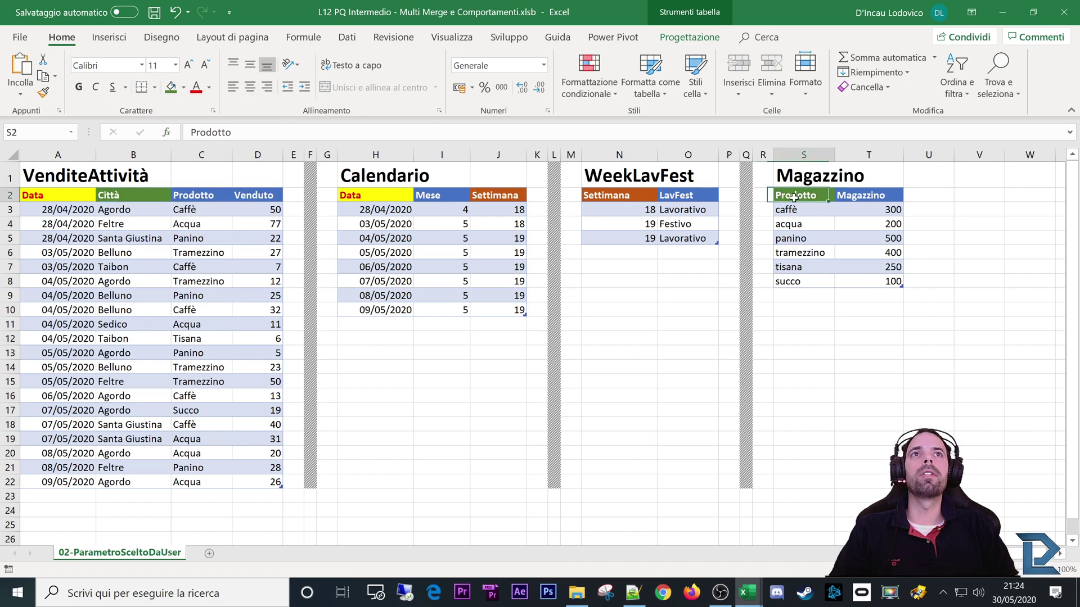
Examine the Magazzino table's two columns and the full VenditeAttività table
left_click_drag(875, 197, 872, 281)
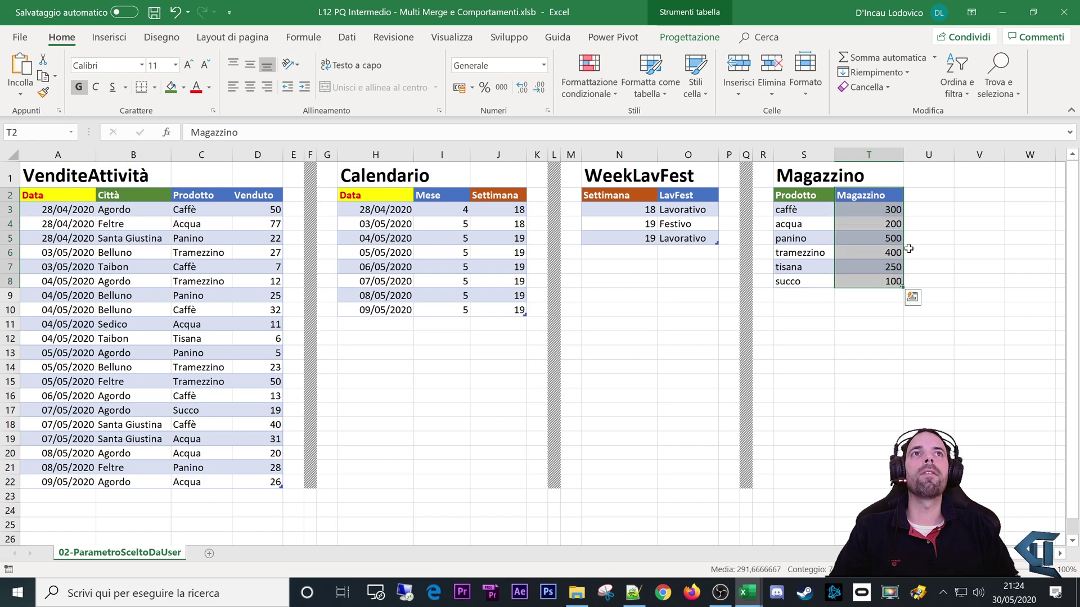
left_click_drag(810, 200, 810, 282)
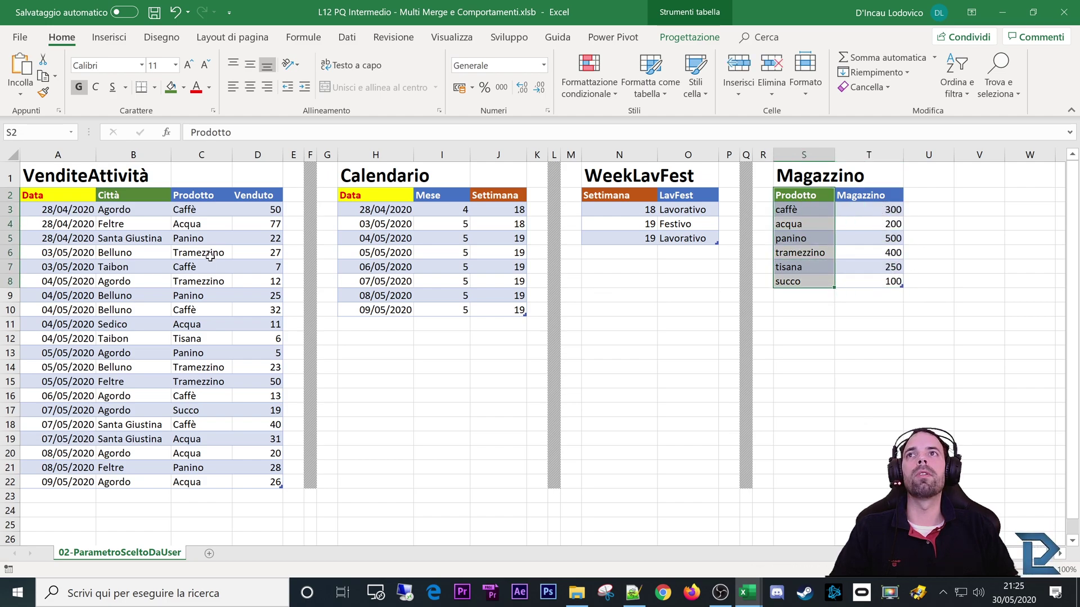
left_click_drag(57, 195, 276, 470)
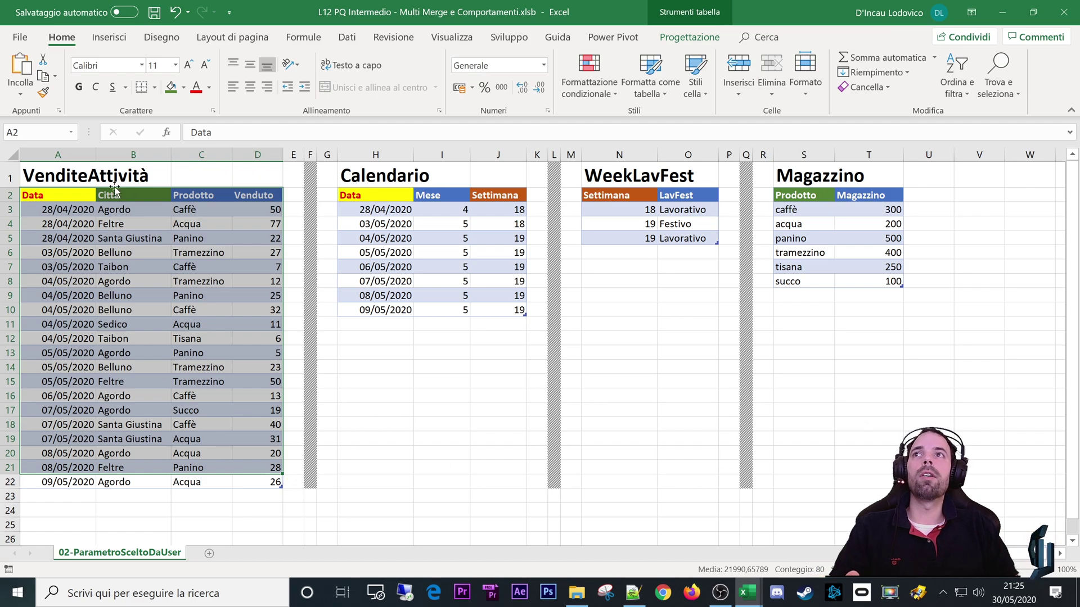
left_click(63, 204)
left_click(63, 196)
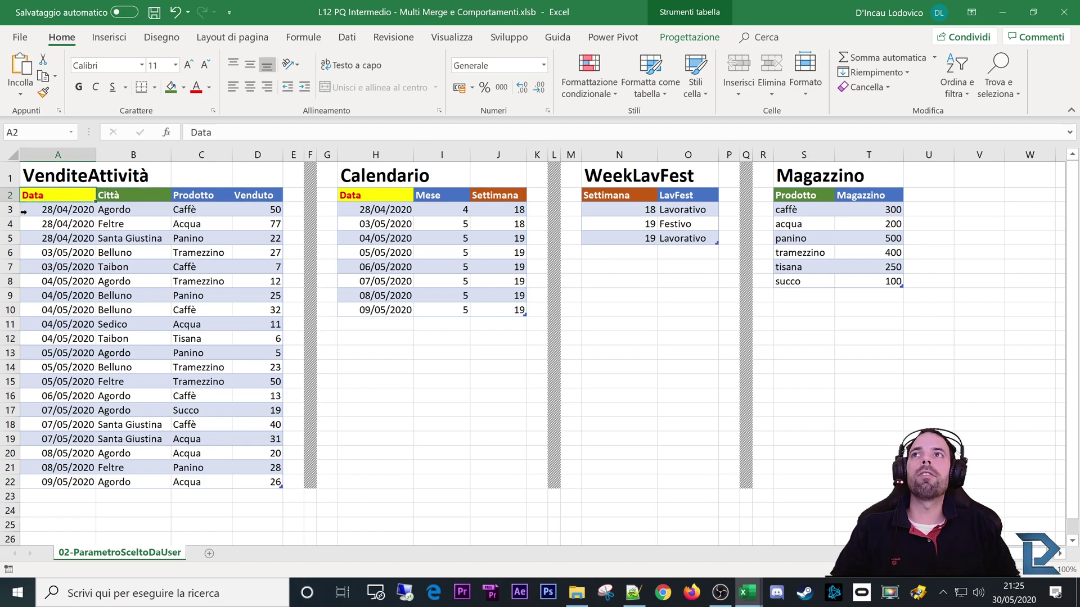
key("Down")
key("Up")
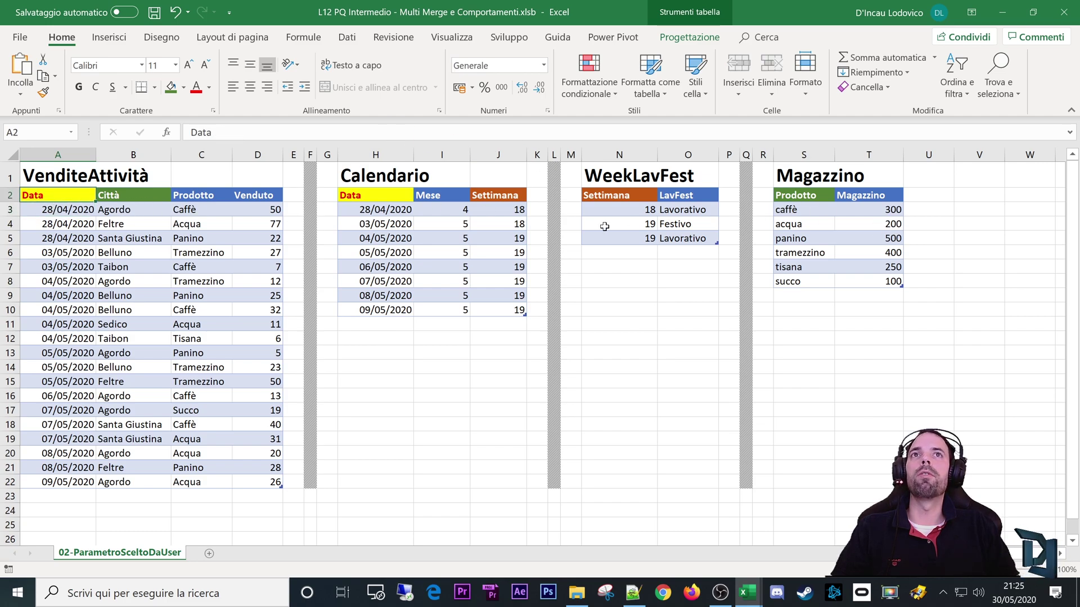
Launch the Power Query editor and enlarge its window downwards so the whole query list fits
left_click(347, 37)
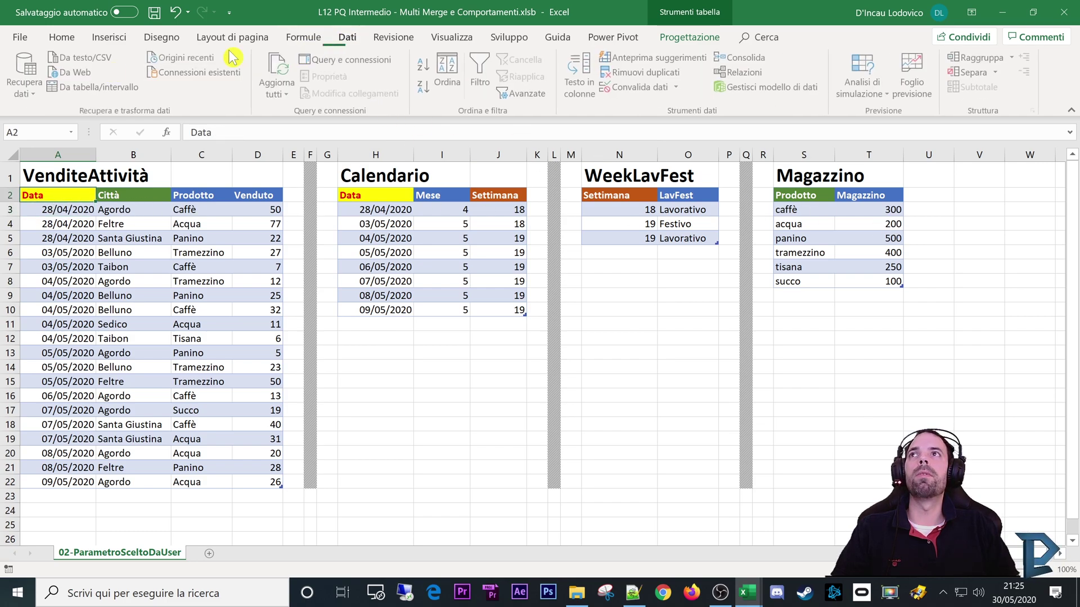
left_click(43, 95)
left_click(60, 327)
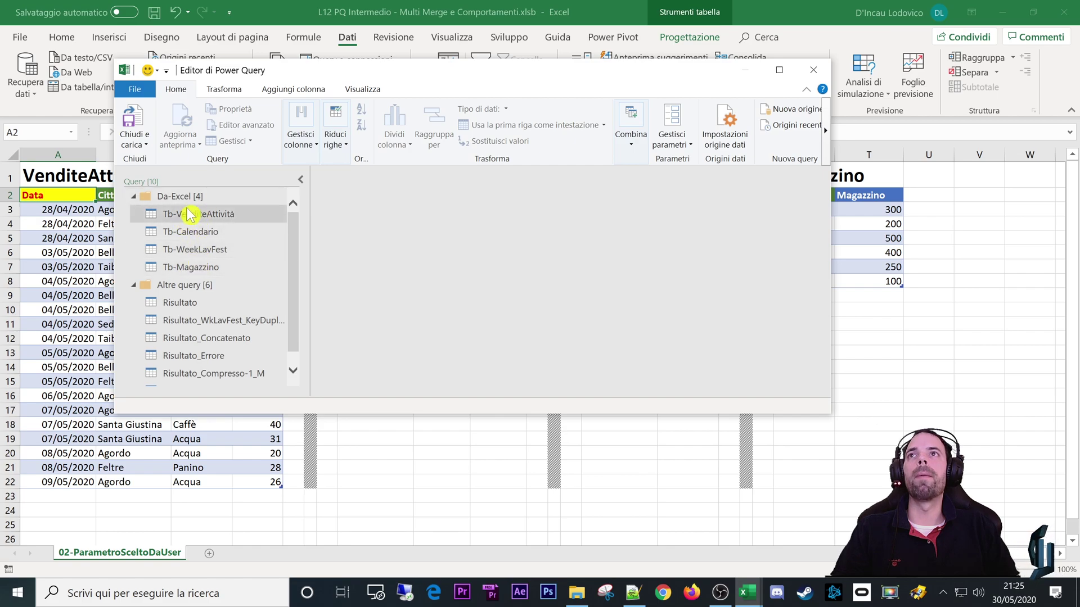
left_click_drag(369, 415, 366, 541)
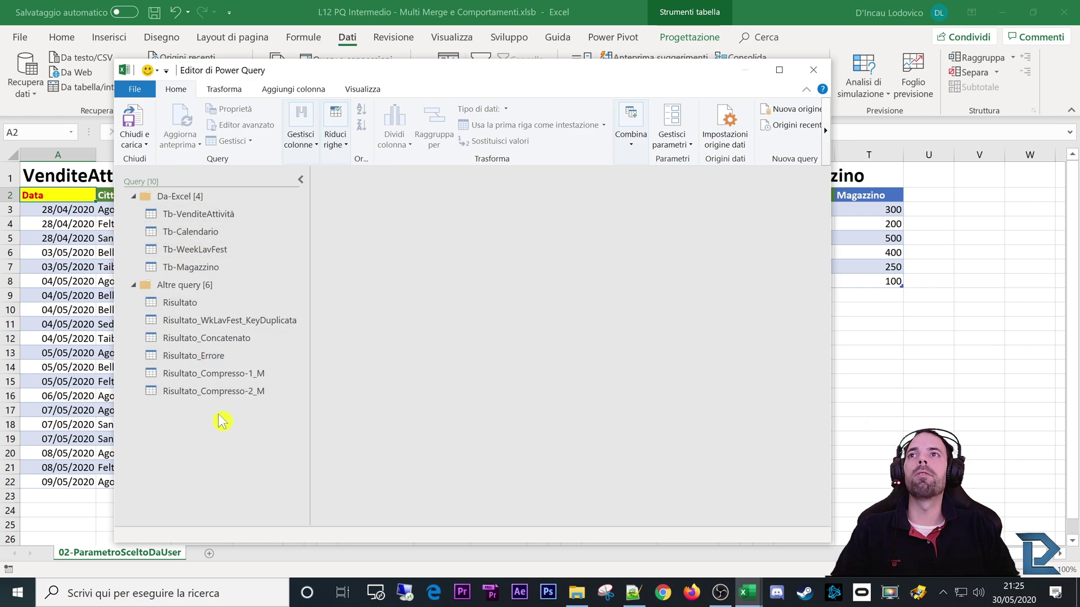
Inspect the four source queries in the Da-Excel group: Tb-VenditeAttività, Tb-Calendario, Tb-WeekLavFest and Tb-Magazzino
left_click(173, 214)
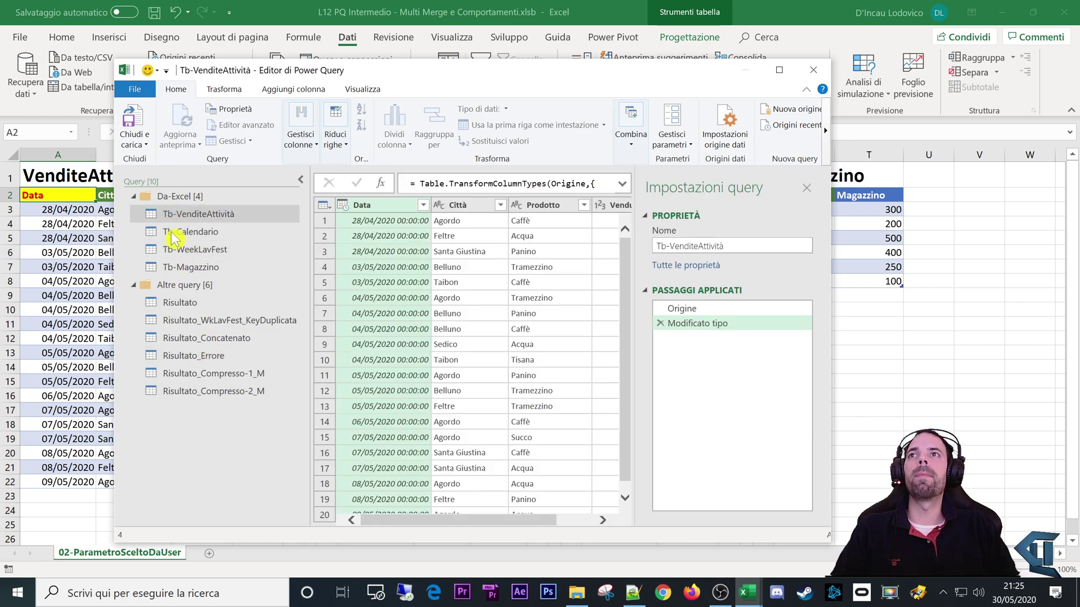
left_click(175, 249)
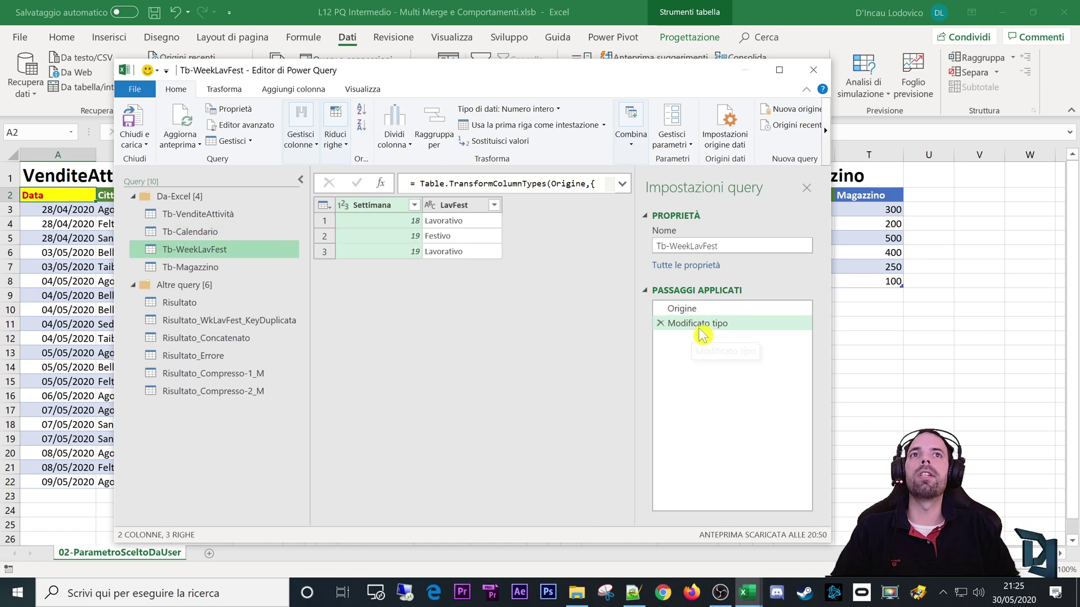
left_click(197, 267)
left_click(185, 231)
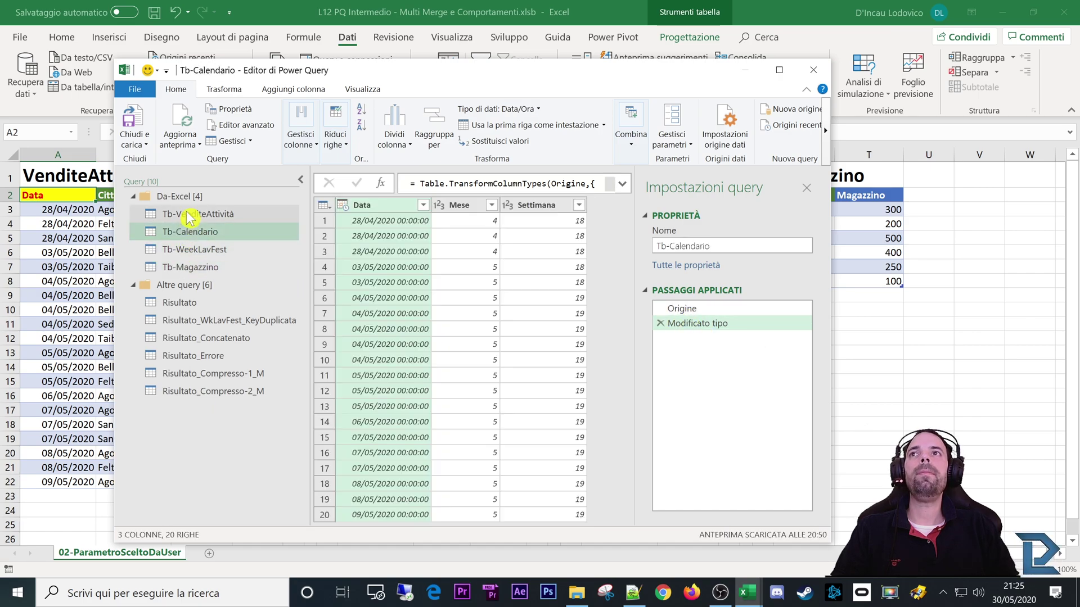
left_click(190, 216)
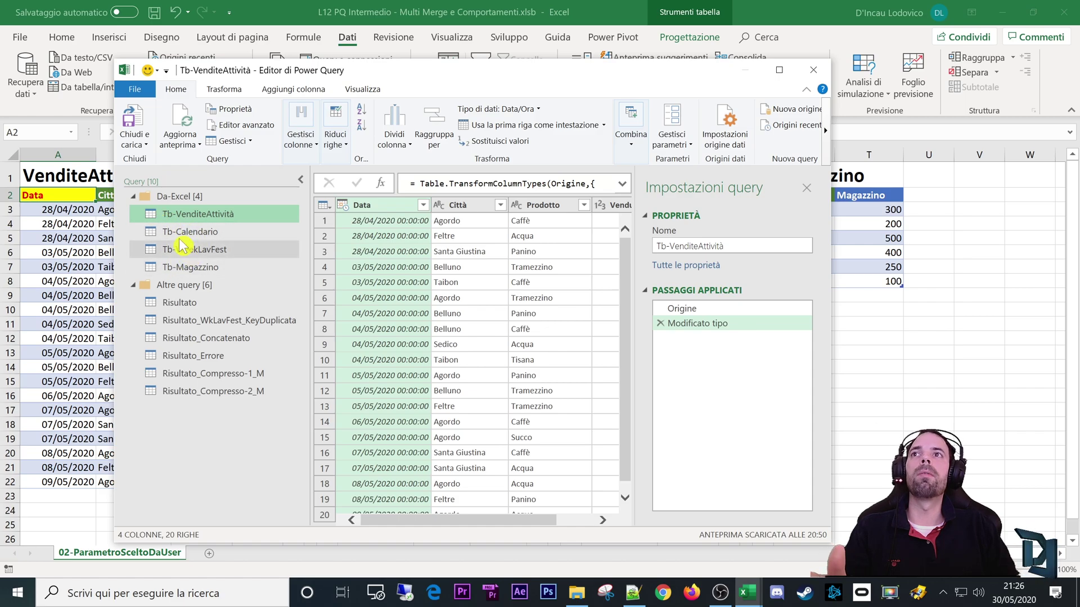
left_click(180, 197)
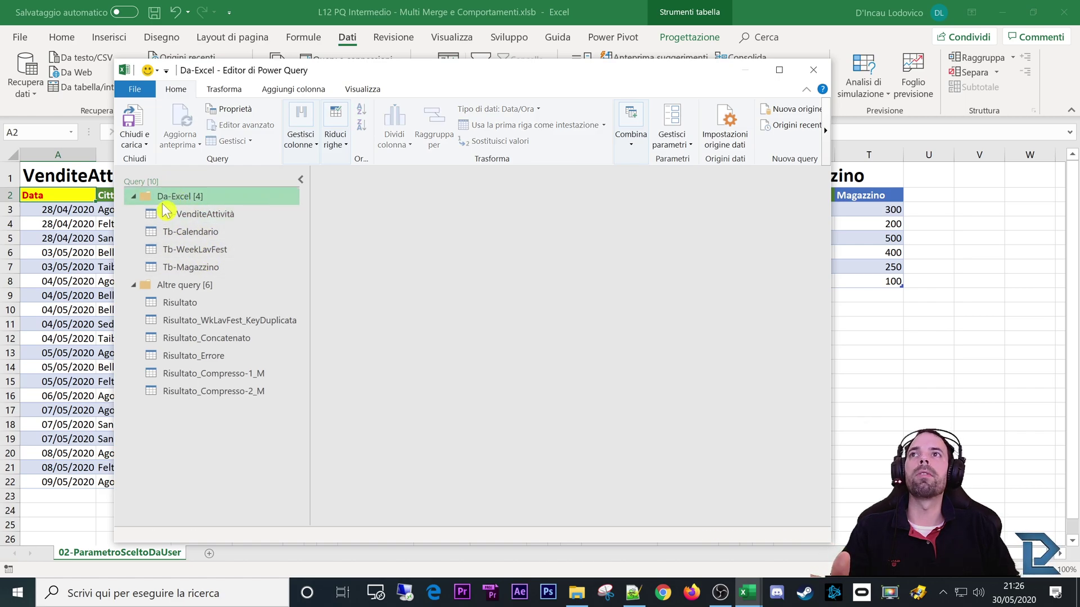
left_click(181, 216)
left_click(180, 232)
left_click(179, 267)
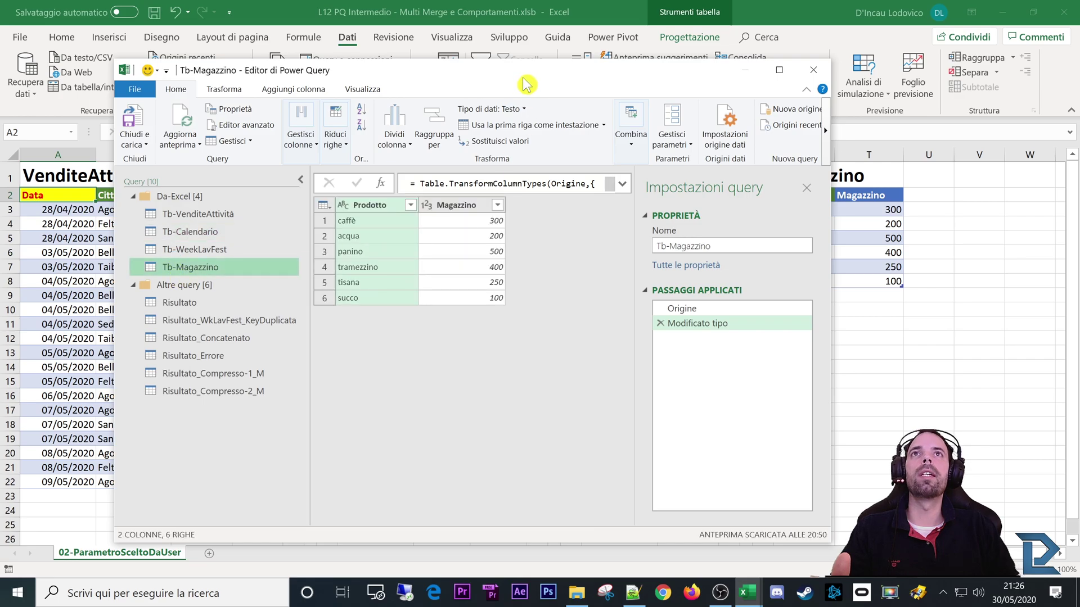
Maximize the query editor and inspect the Mese, Settimana and LavFest columns of the Risultato query
double_click(526, 72)
left_click(104, 151)
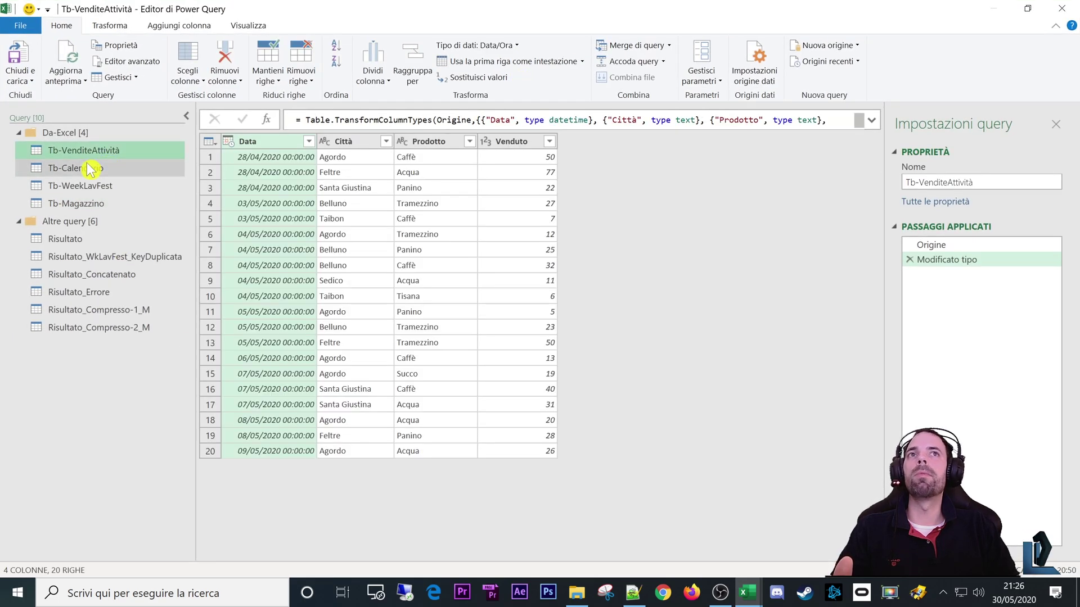
left_click(73, 240)
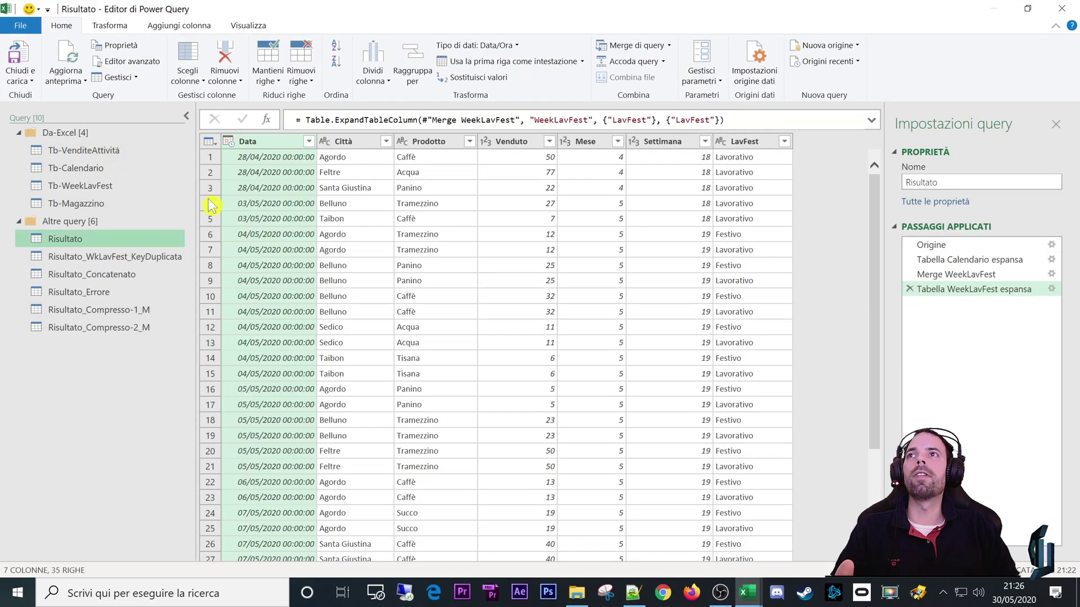
left_click(579, 143)
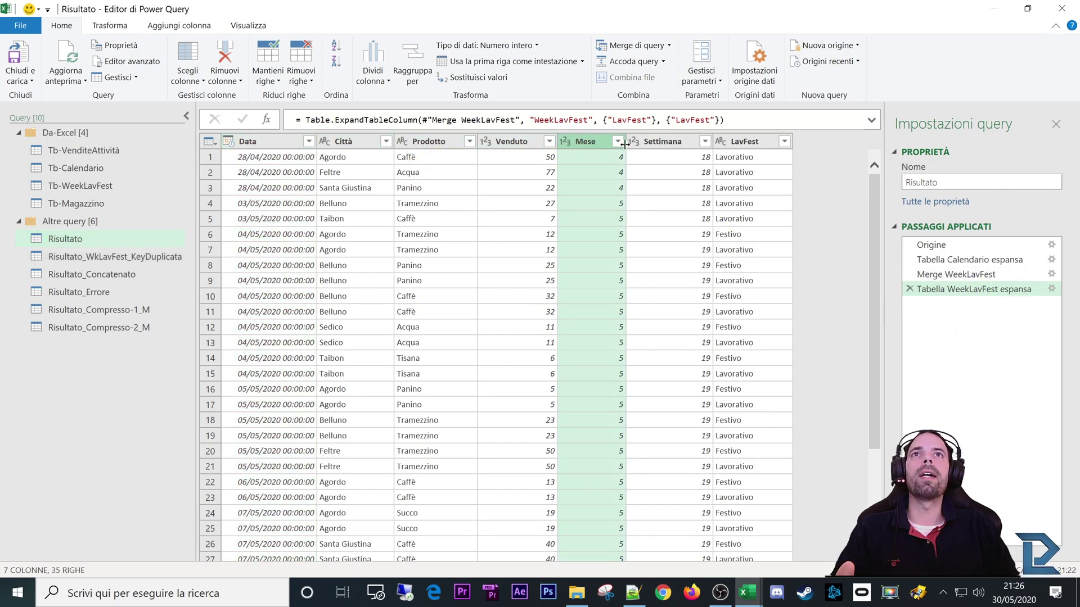
left_click(687, 203)
left_click(732, 246)
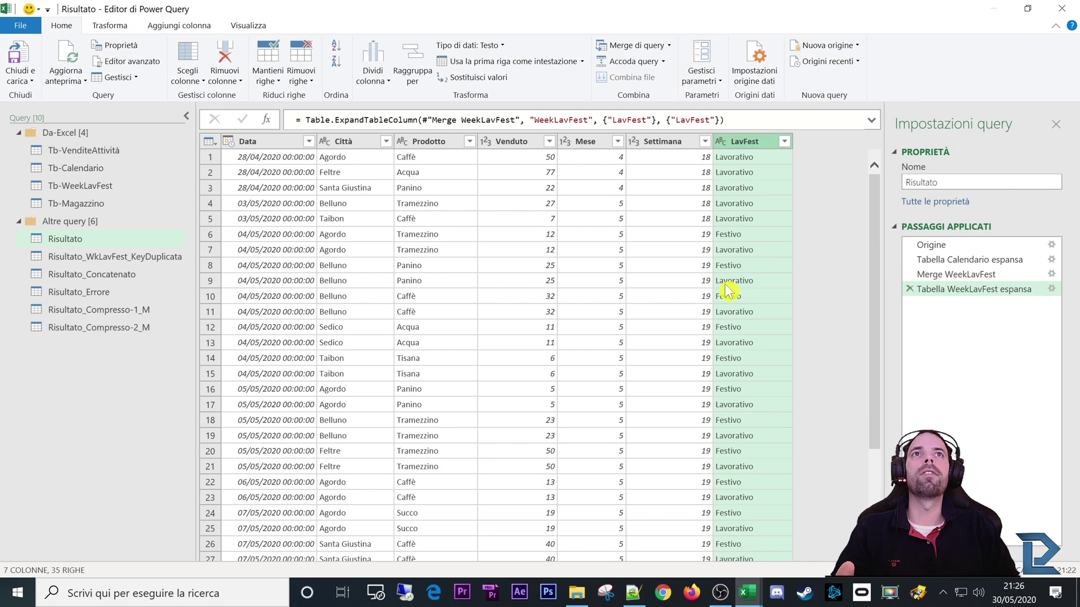
Set up a merge as a new query between Tb-VenditeAttività and Tb-Calendario, matching their Data columns
left_click(94, 151)
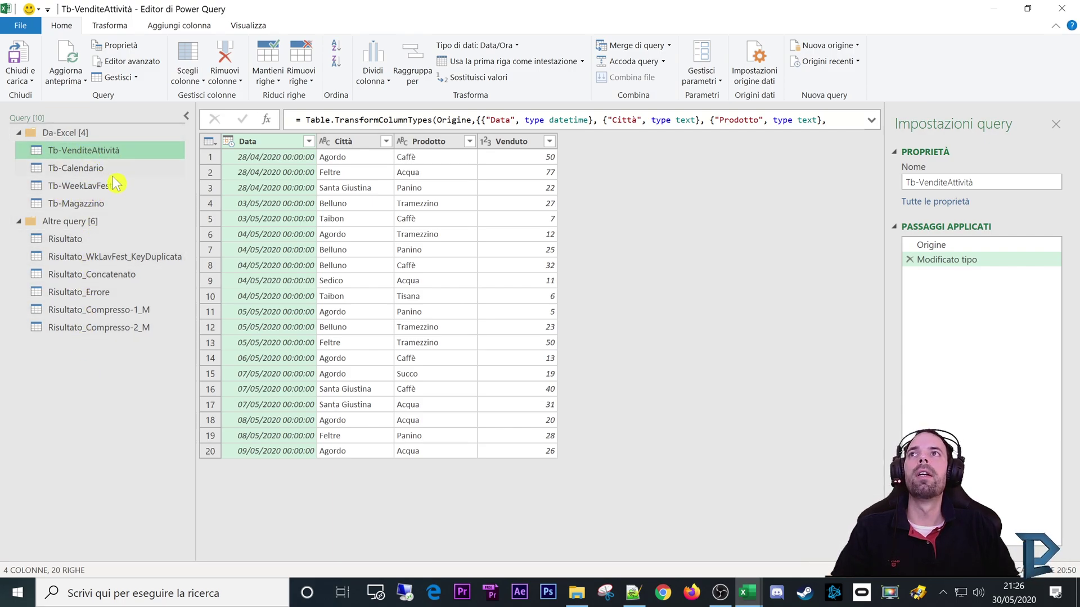
left_click(669, 45)
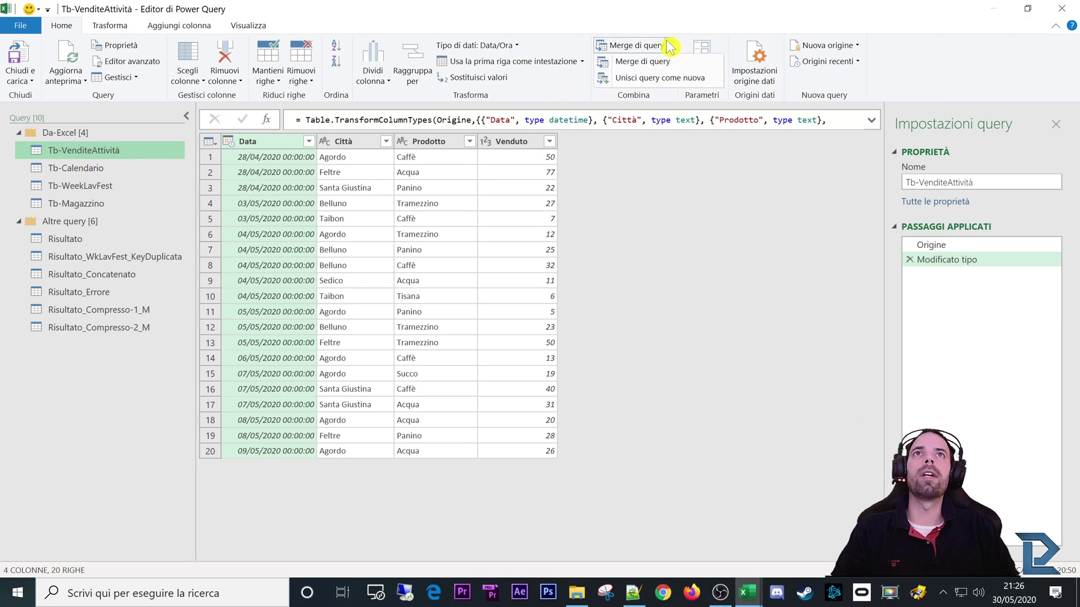
left_click(627, 82)
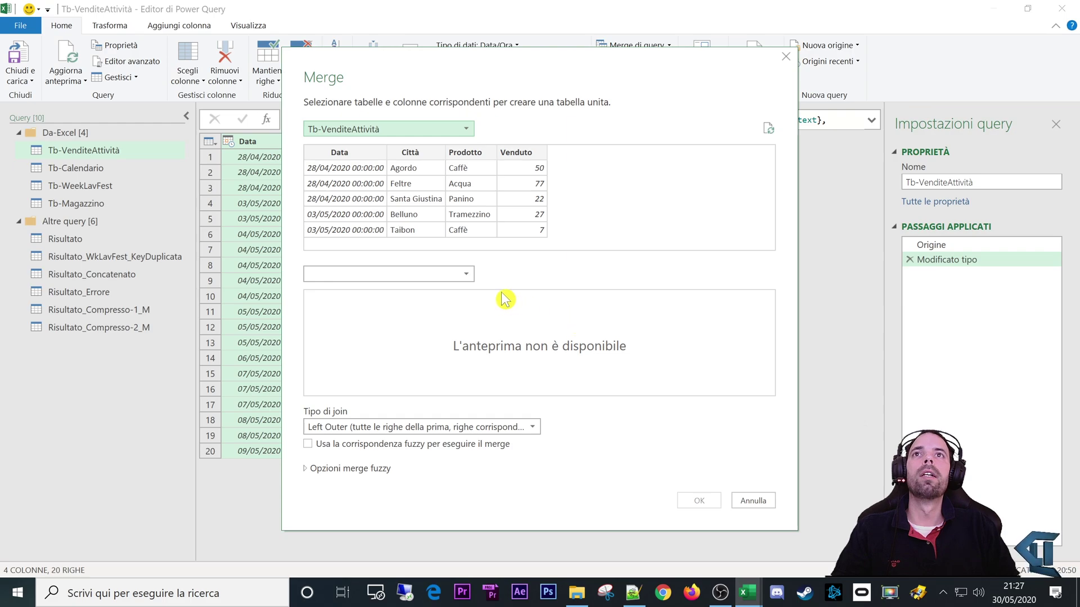
left_click(351, 274)
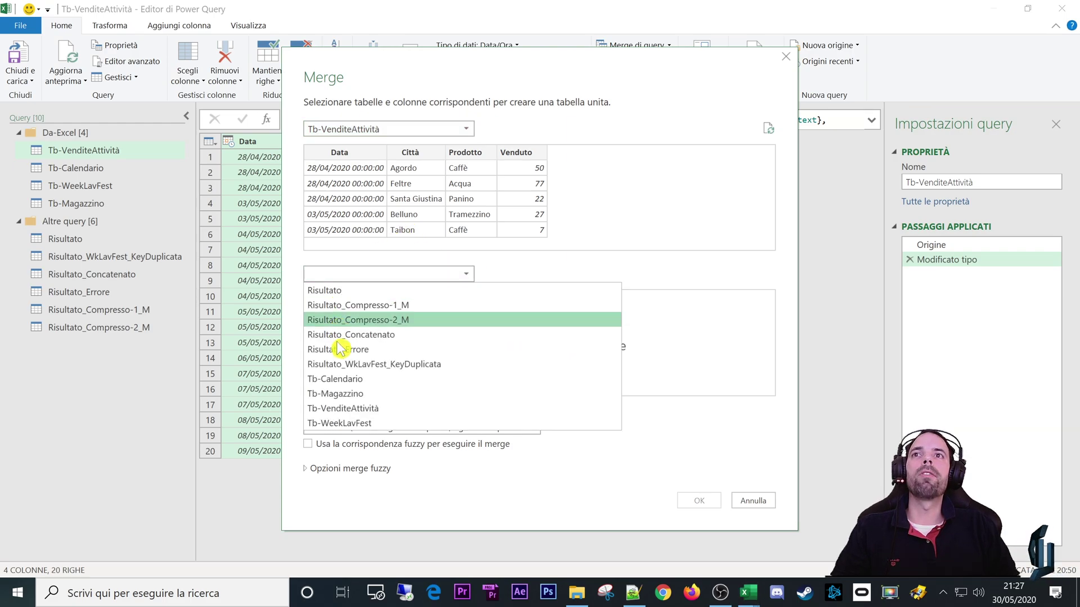
left_click(350, 383)
left_click(360, 299)
left_click(339, 162)
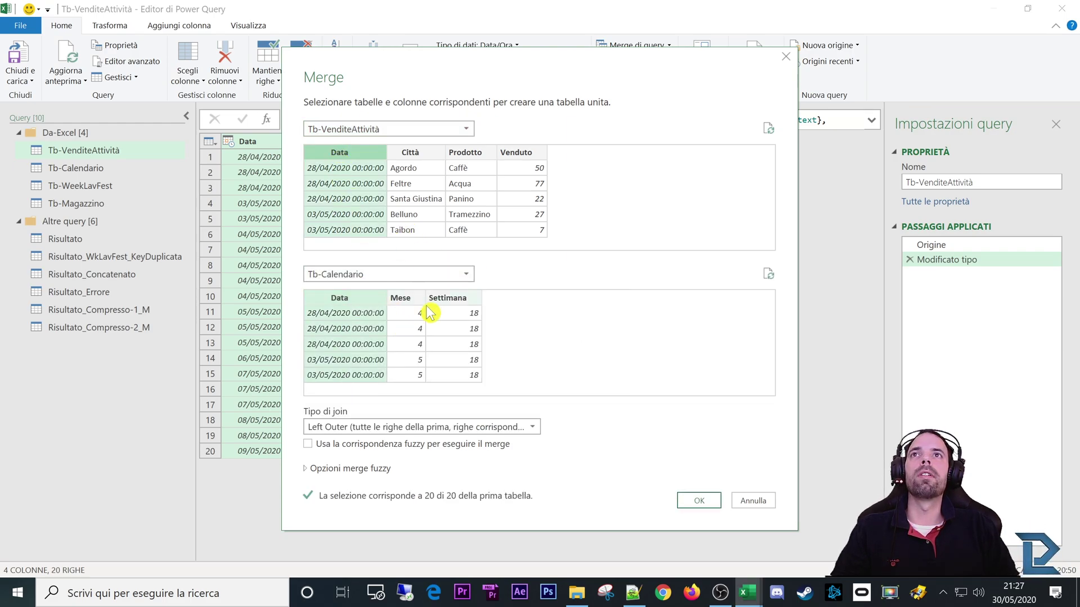
Try adding Città and Prodotto with Settimana and Mese as extra join keys, and clear the extra keys from Tb-Calendario
left_click(421, 160, "ctrl")
left_click(460, 162, "ctrl")
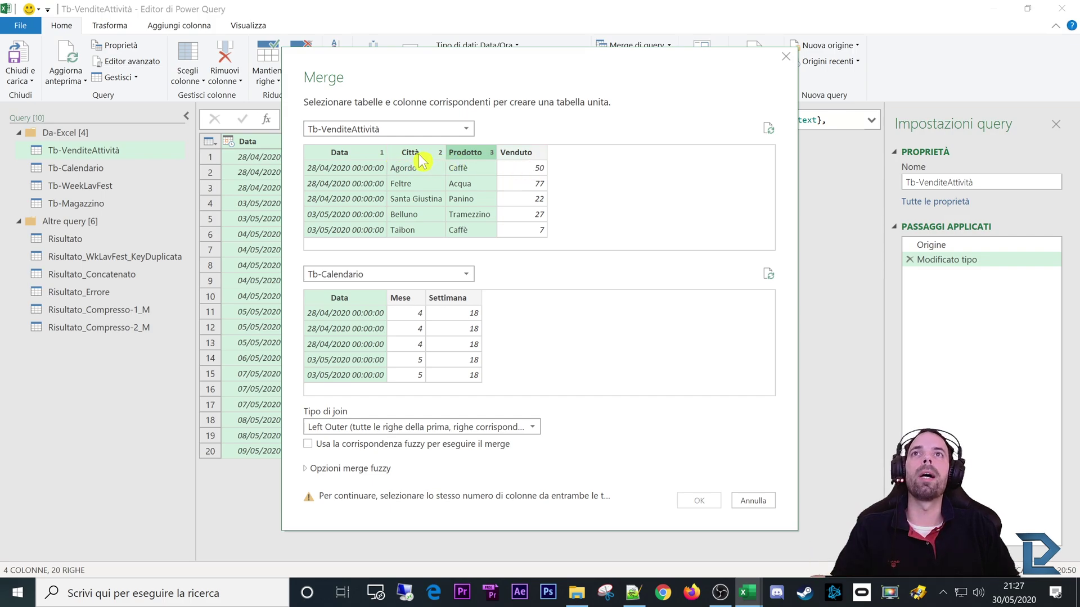
left_click(403, 302, "ctrl")
left_click(461, 313, "ctrl")
left_click(413, 306, "ctrl")
left_click(407, 373, "ctrl")
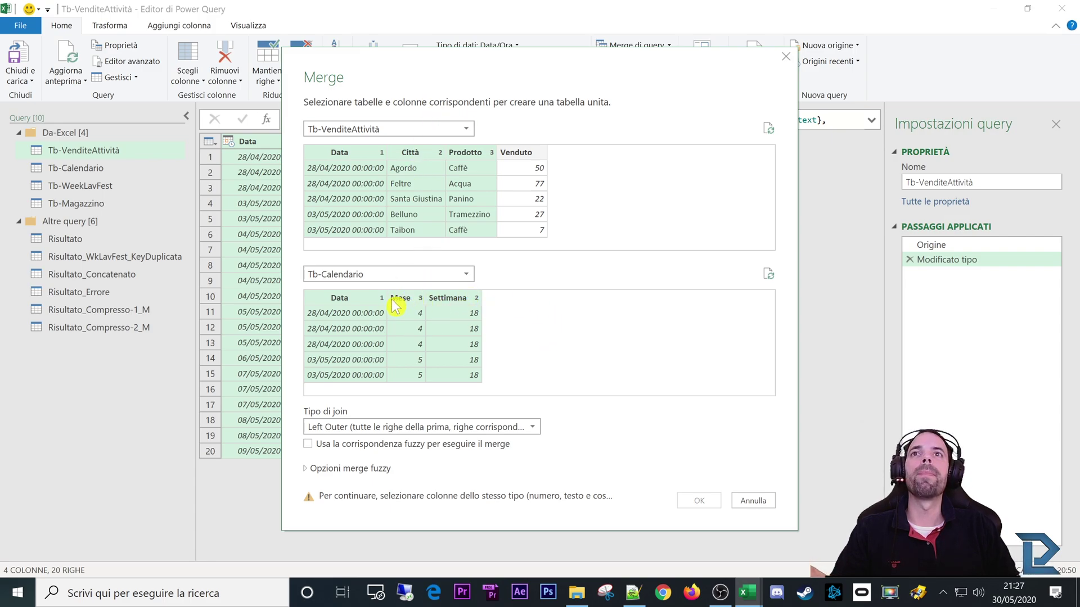
left_click(444, 304, "ctrl")
left_click(400, 301, "ctrl")
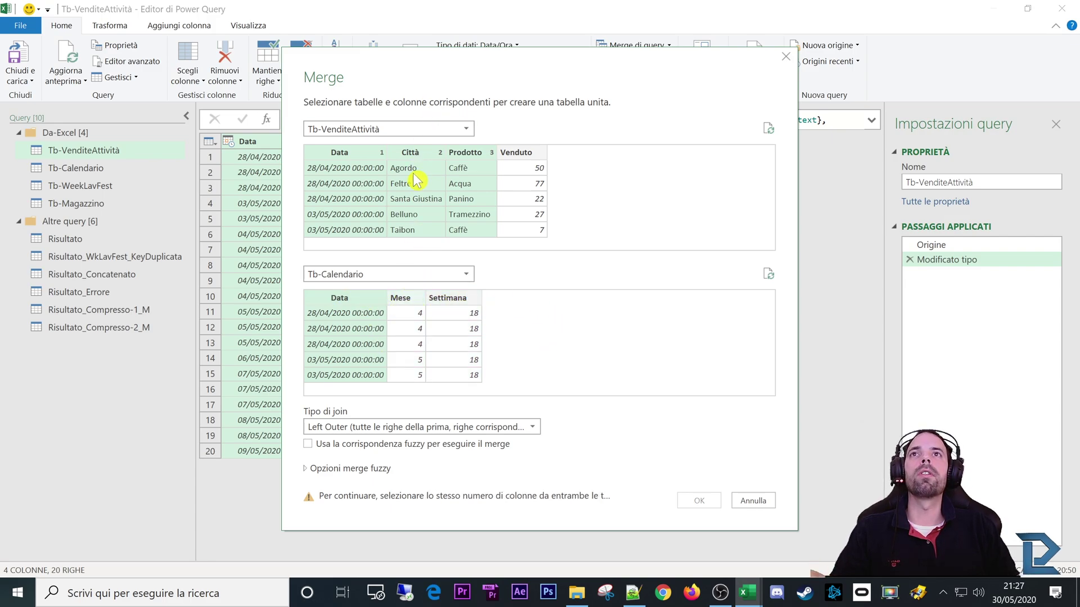
Create the Left Outer merge matched on Data only, and move the resulting query into the Altre query group
left_click(514, 152)
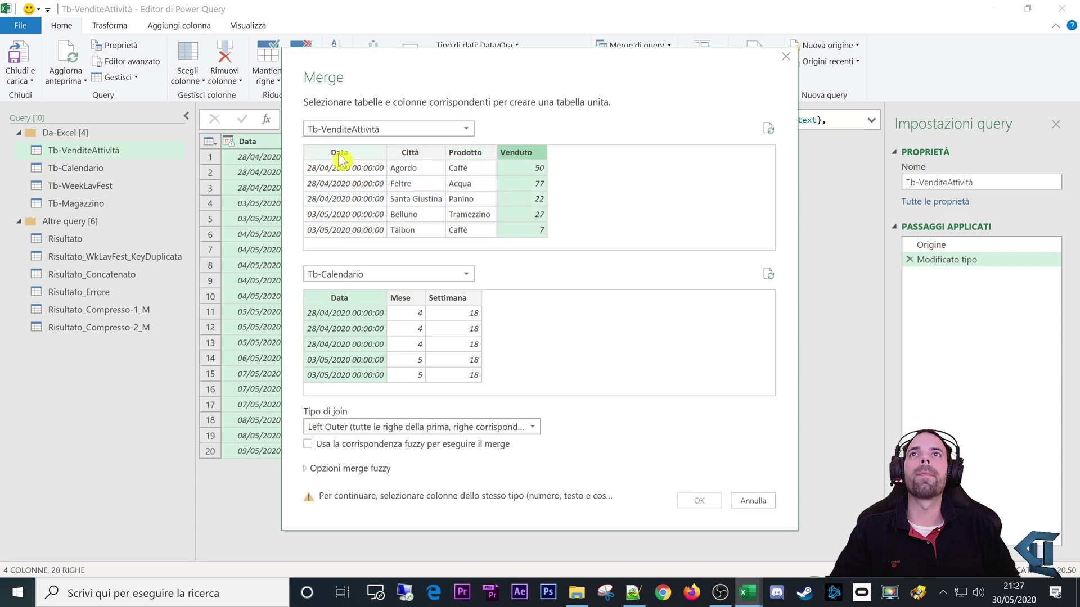
left_click(338, 153)
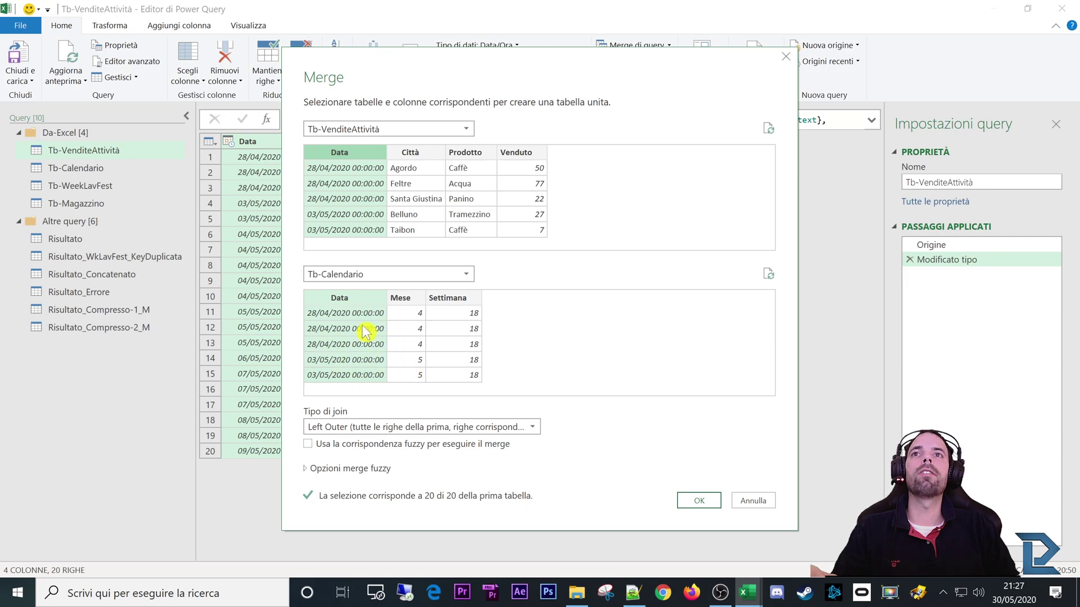
left_click(699, 506)
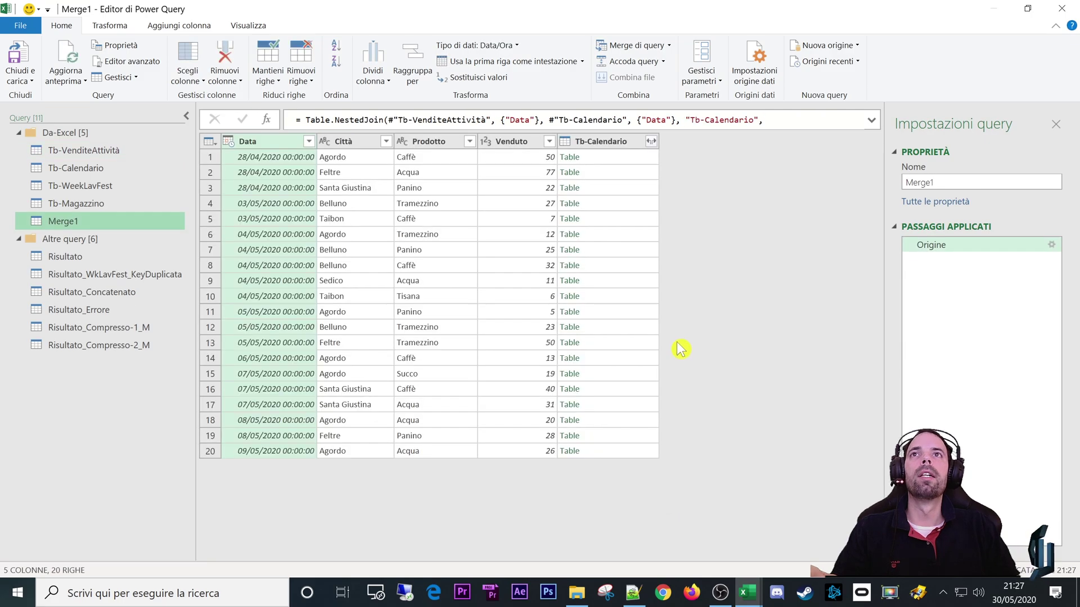
left_click_drag(56, 225, 62, 241)
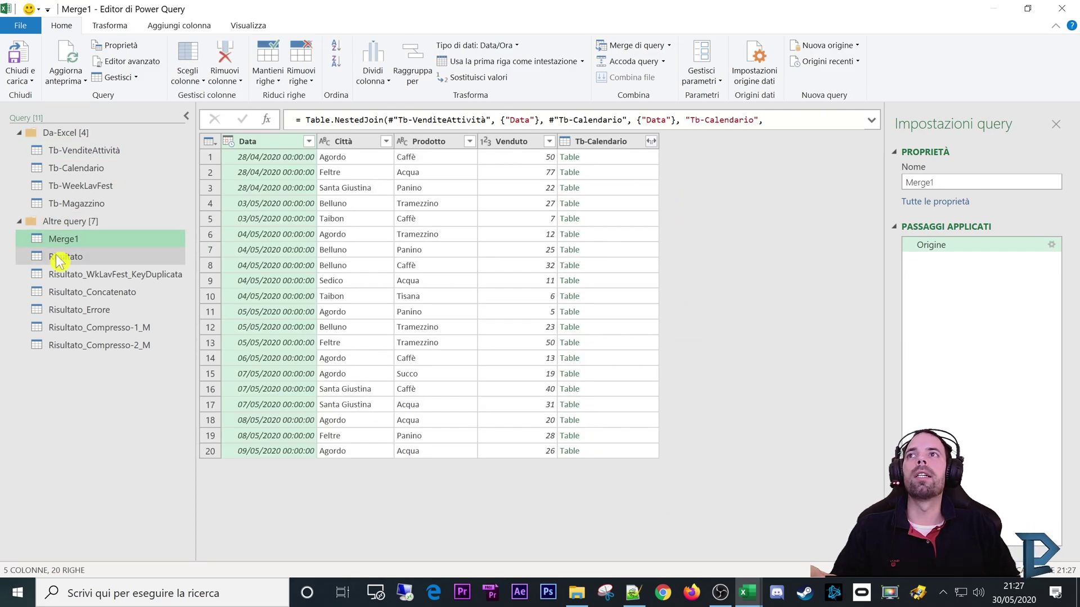
Examine the nested tables in the Tb-Calendario column of the merged query, previewing several rows
left_click(595, 141)
left_click(964, 256)
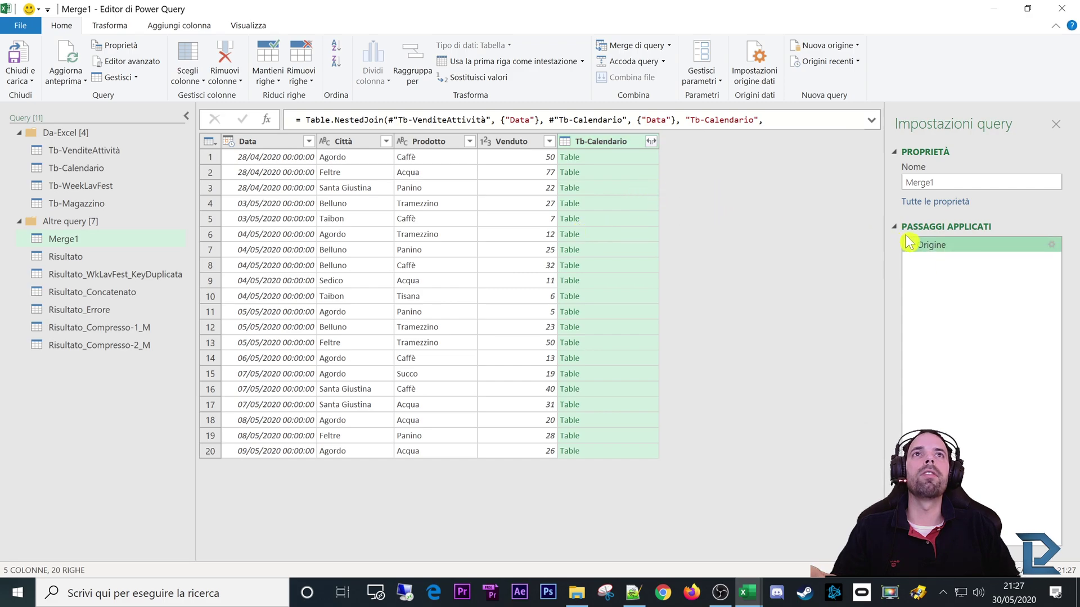
left_click(594, 161)
left_click(596, 186)
left_click(601, 234)
left_click(605, 281)
left_click(613, 342)
left_click(618, 389)
left_click(616, 420)
left_click(614, 451)
left_click(615, 218)
left_click(621, 188)
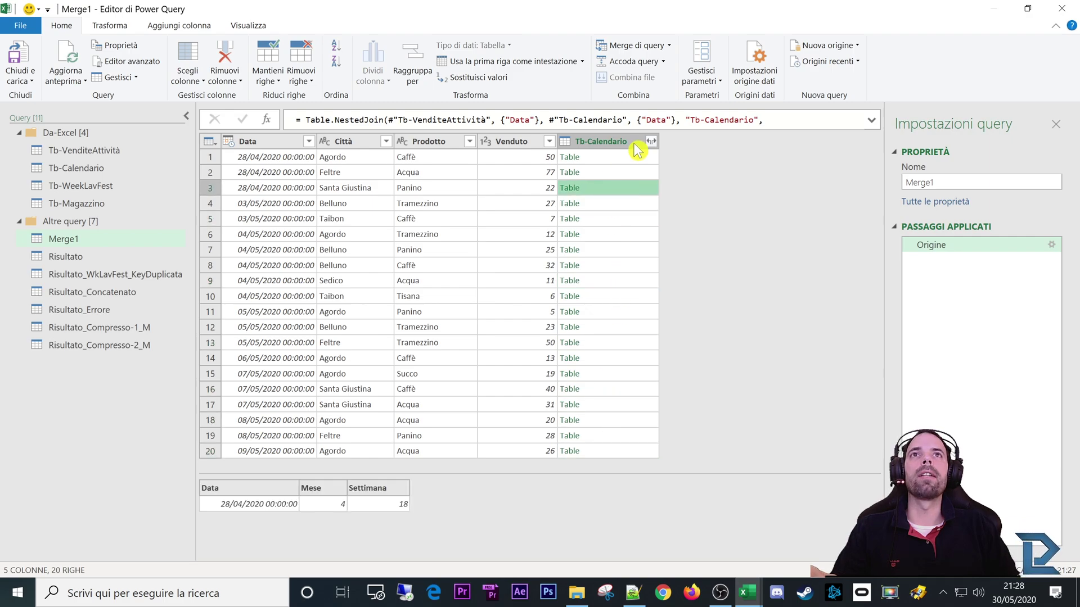
Expand the Tb-Calendario column into Mese and Settimana only, without the original column name as prefix
left_click(651, 141)
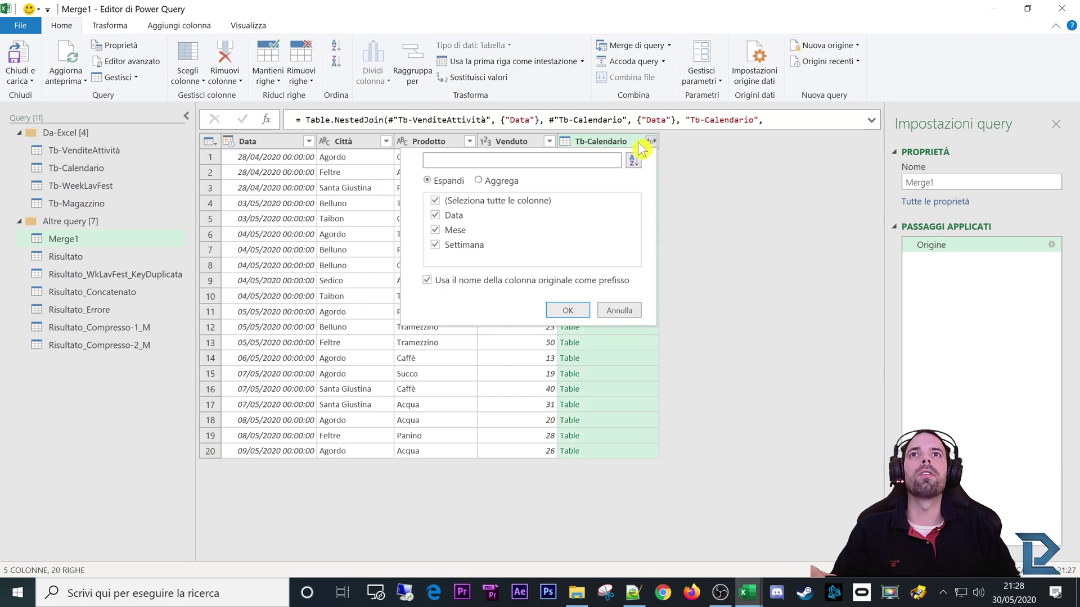
left_click(436, 215)
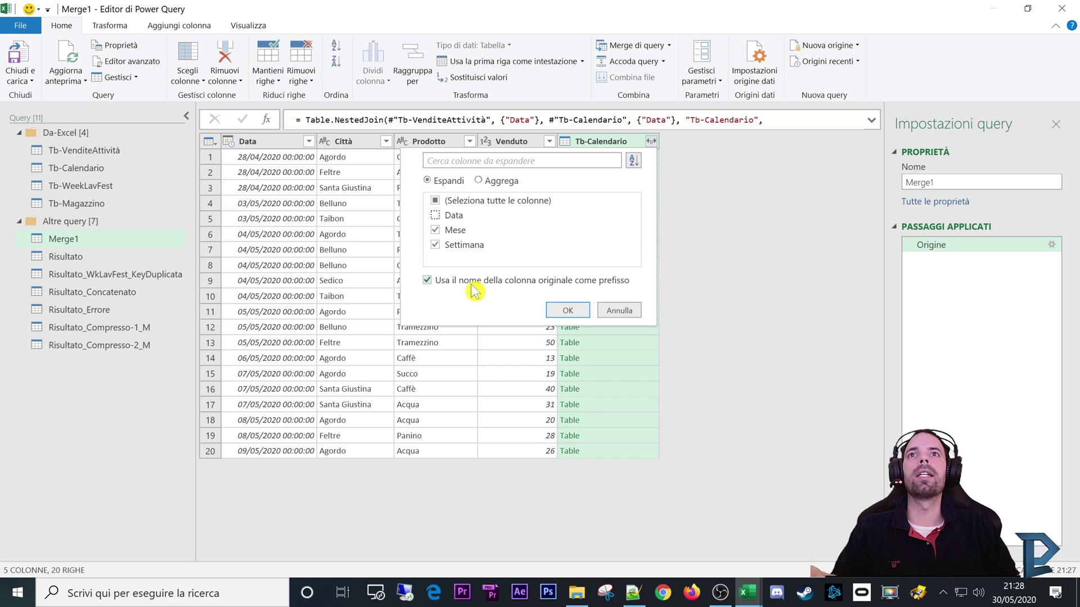
left_click(448, 283)
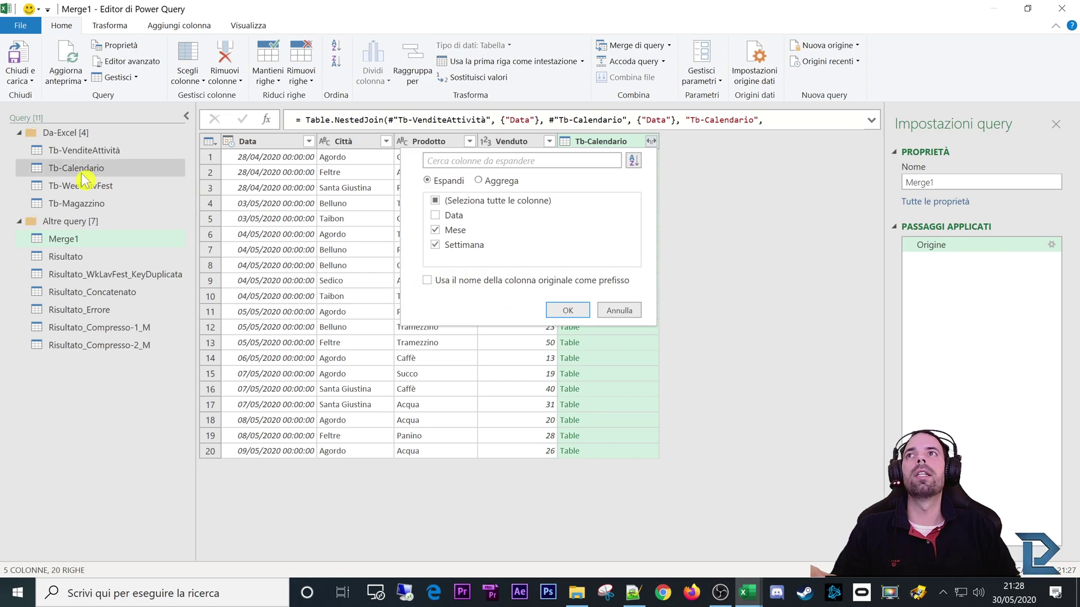
left_click(569, 312)
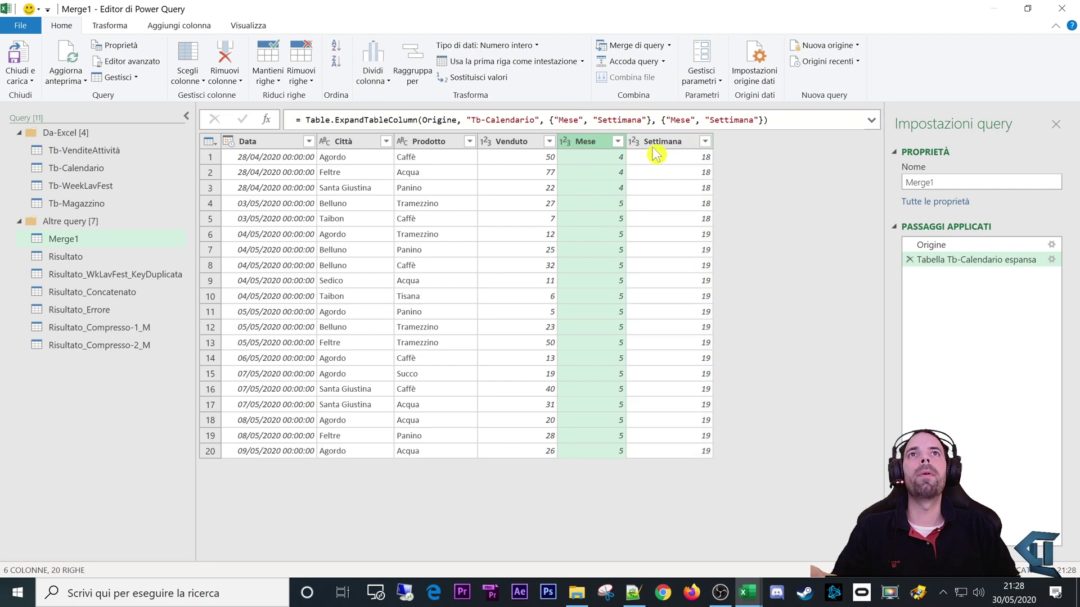
left_click(699, 302)
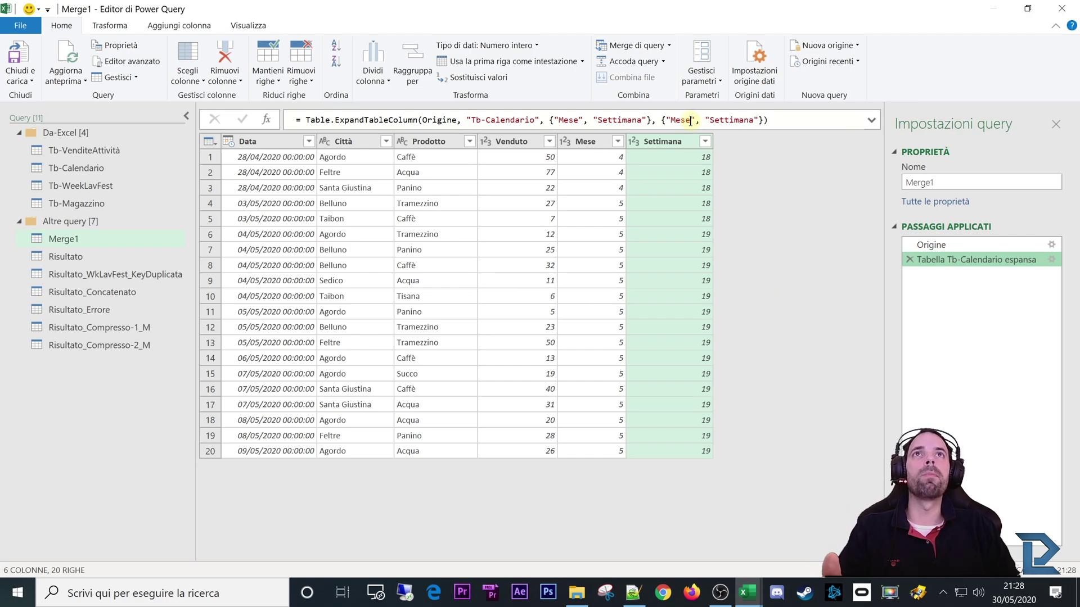
Merge the current query with Tb-WeekLavFest by a Left Outer join on the Settimana columns
left_click(669, 45)
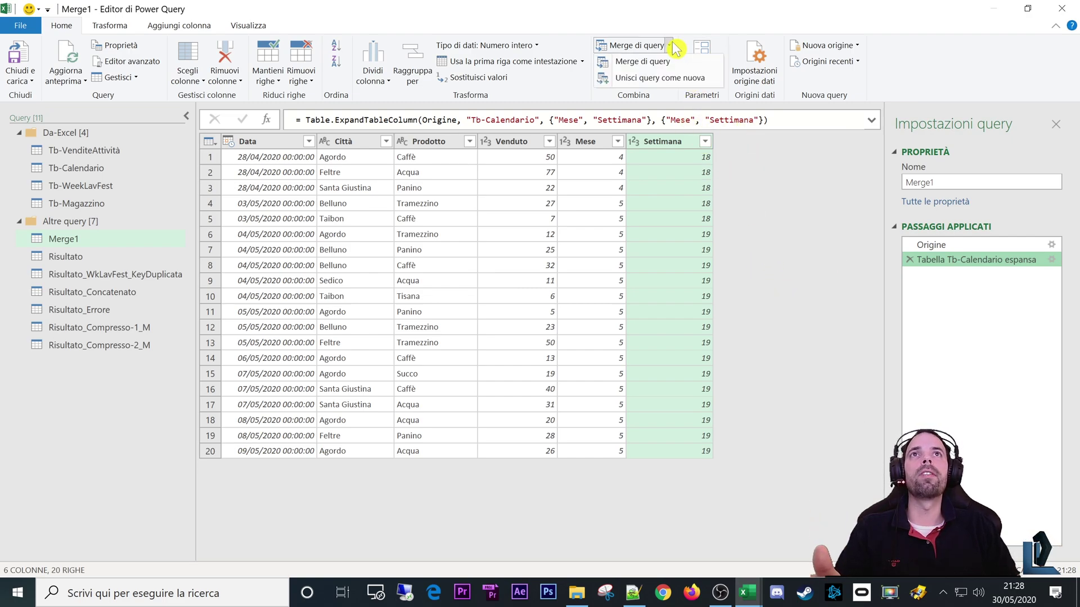
left_click(659, 63)
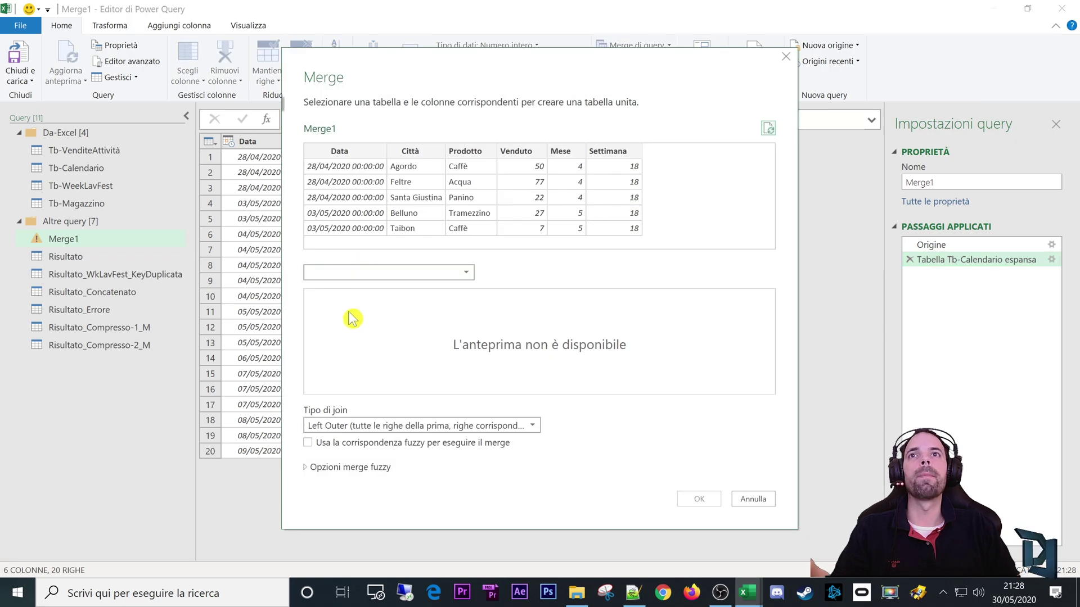
left_click(360, 274)
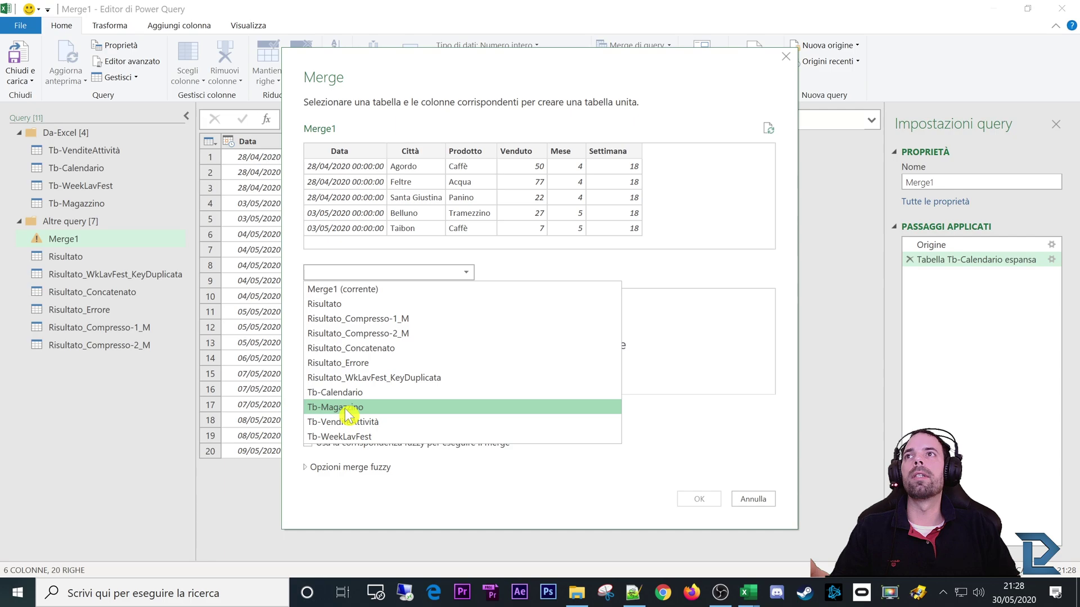
left_click(361, 437)
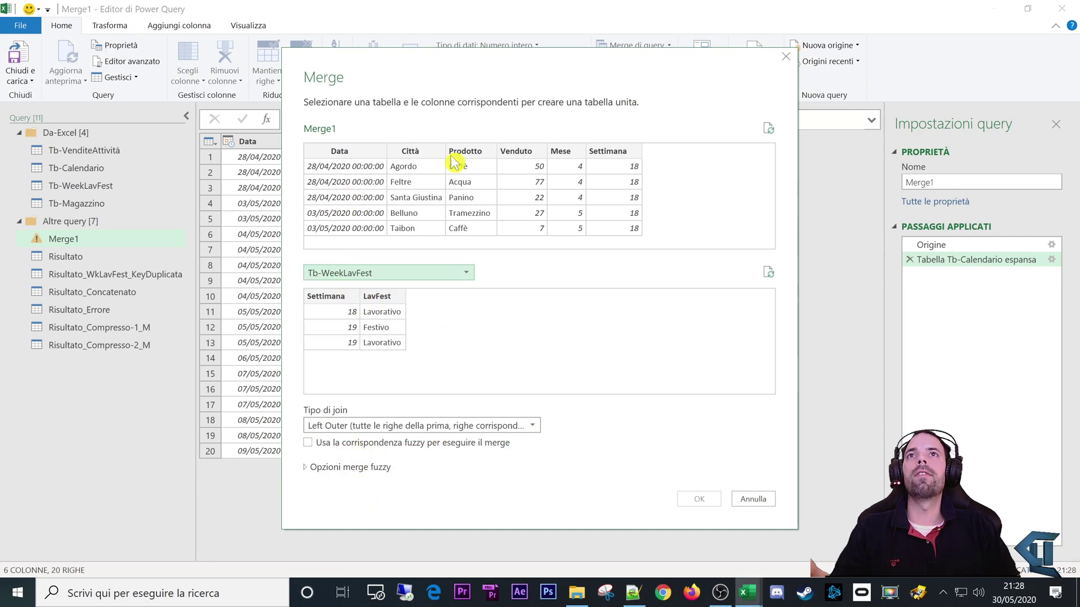
left_click(615, 158)
left_click(333, 308)
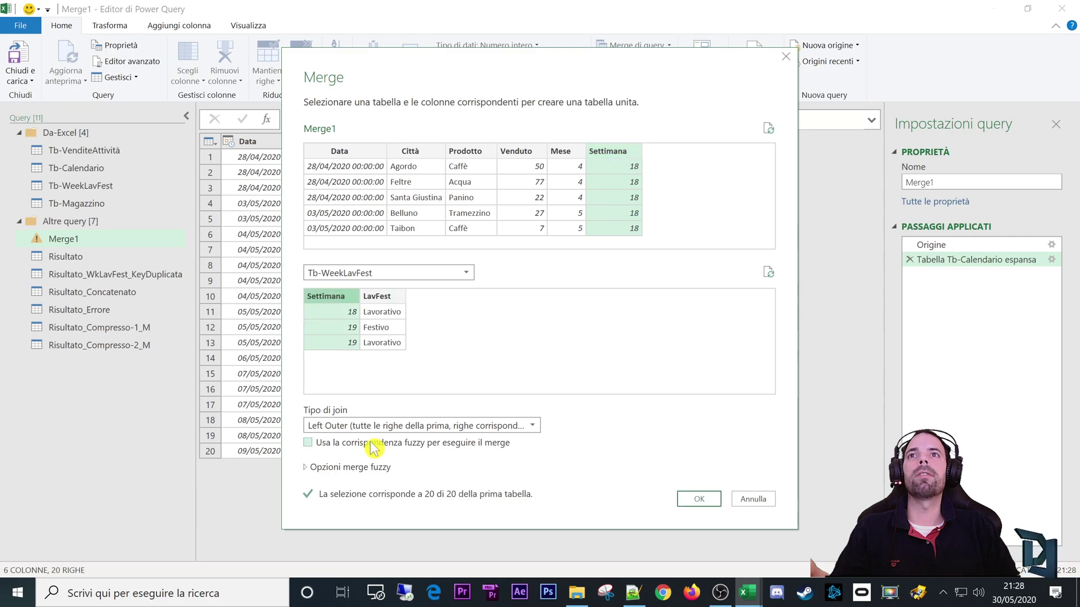
left_click(700, 499)
Expand the Tb-WeekLavFest column into LavFest only
left_click(810, 142)
left_click(594, 215)
left_click(726, 314)
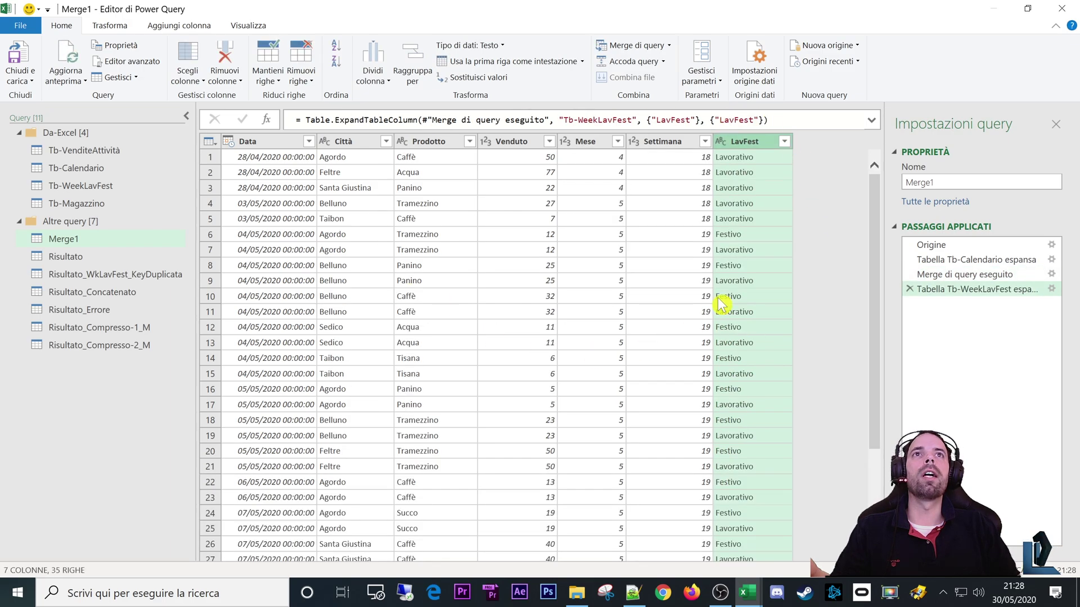
Compare the merged query with the existing Risultato query and delete Merge1
left_click(79, 258)
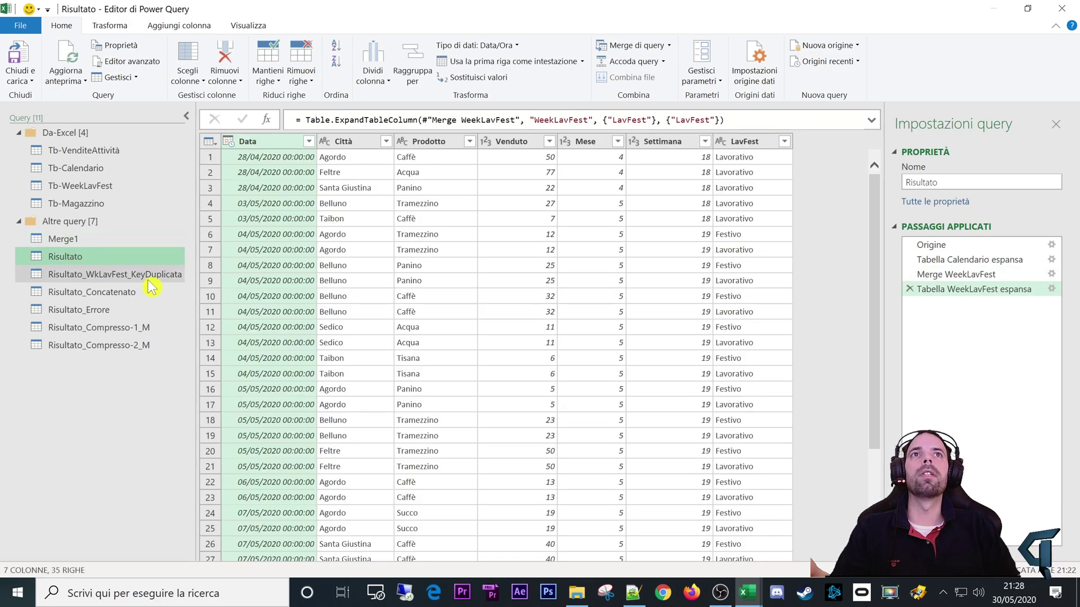
left_click(72, 241)
right_click(76, 241)
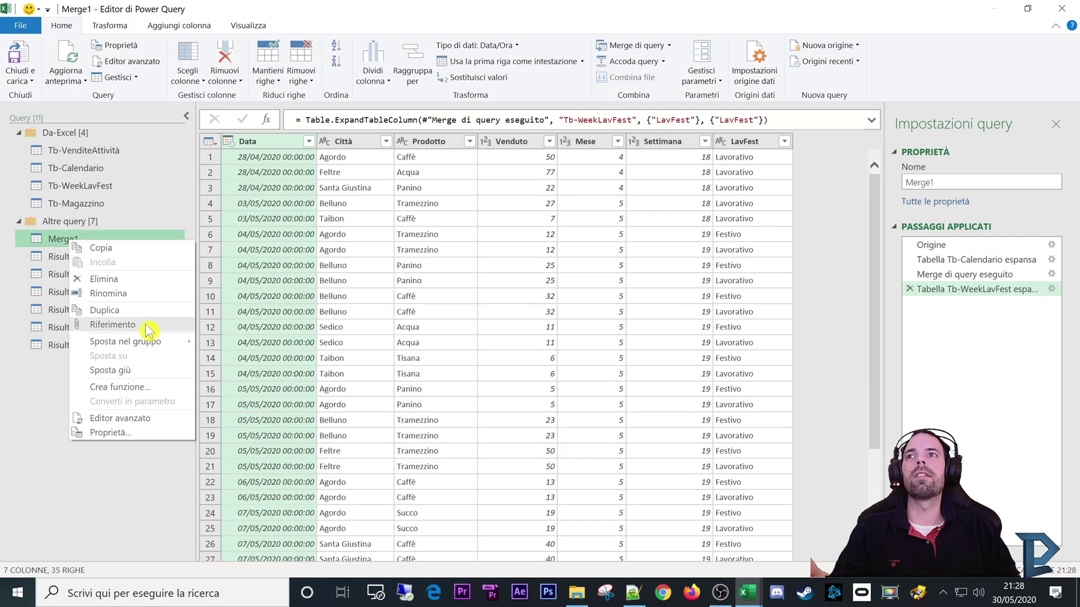
left_click(132, 278)
left_click(610, 317)
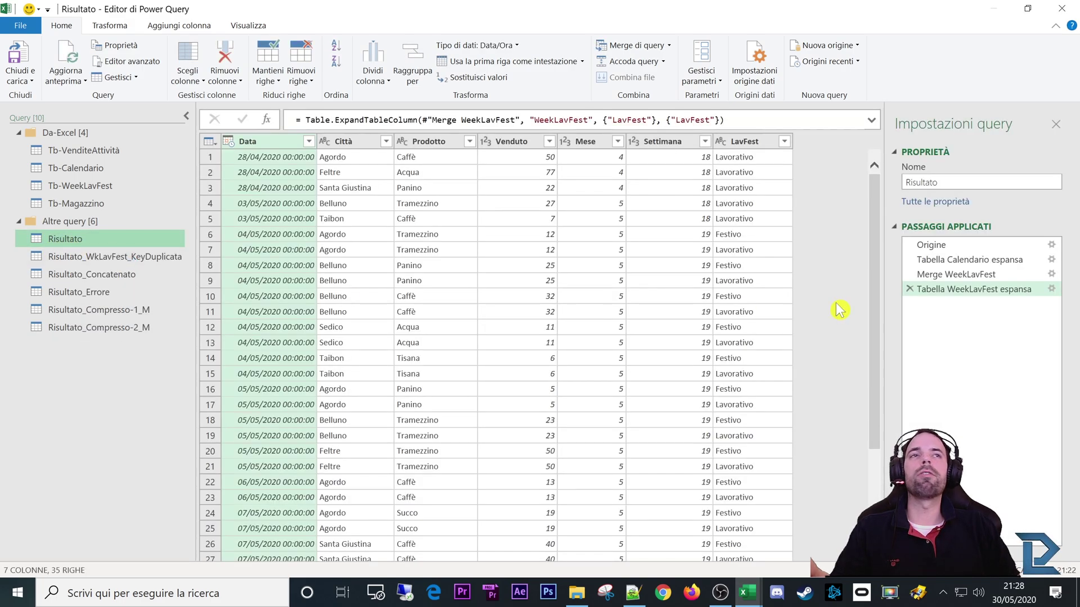
Examine the Risultato query's rows at the Merge WeekLavFest step and at the Tabella WeekLavFest espansa step
left_click(955, 275)
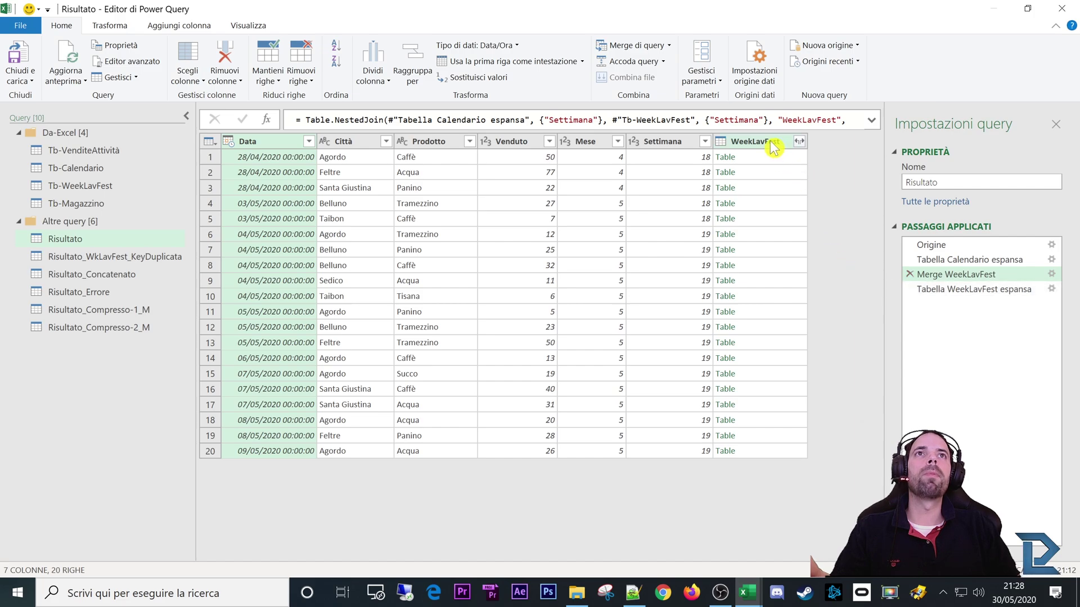
left_click(968, 290)
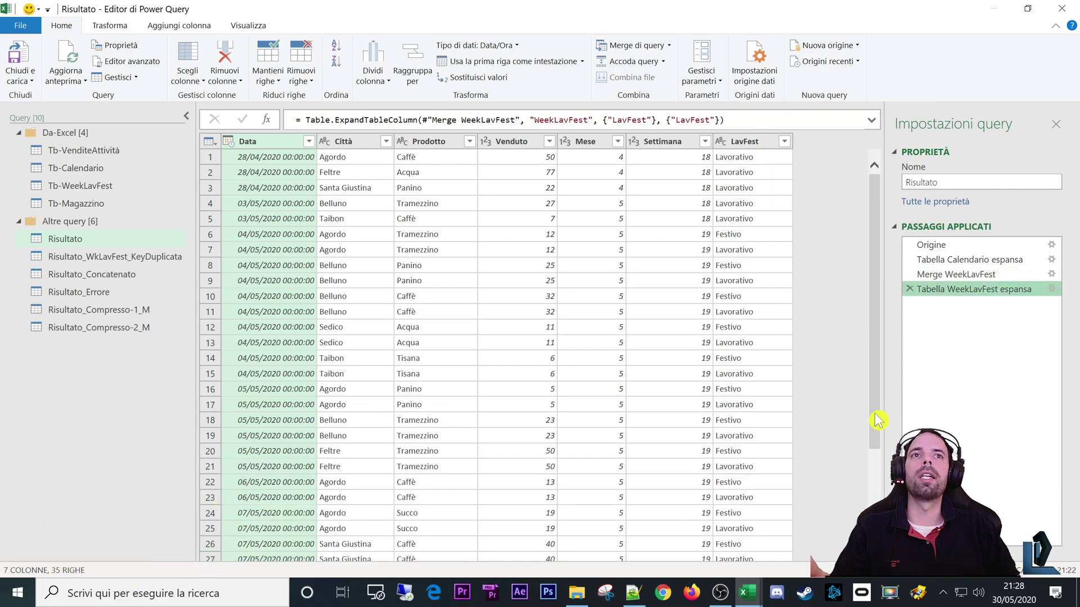
scroll(819, 416, "down", 2)
scroll(810, 417, "up", 2)
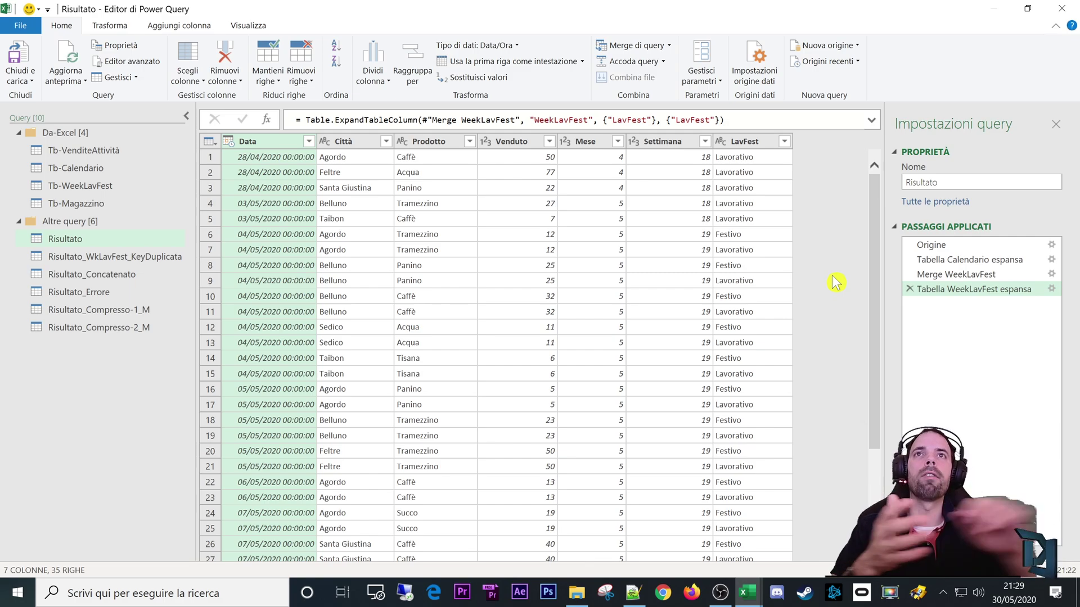
Examine the repeated sales rows in the expanded Risultato table, comparing the Venduto, Data and Settimana values of the 05/05/2020 Feltre Tramezzino rows
left_click(537, 466)
scroll(531, 445, "down", 2)
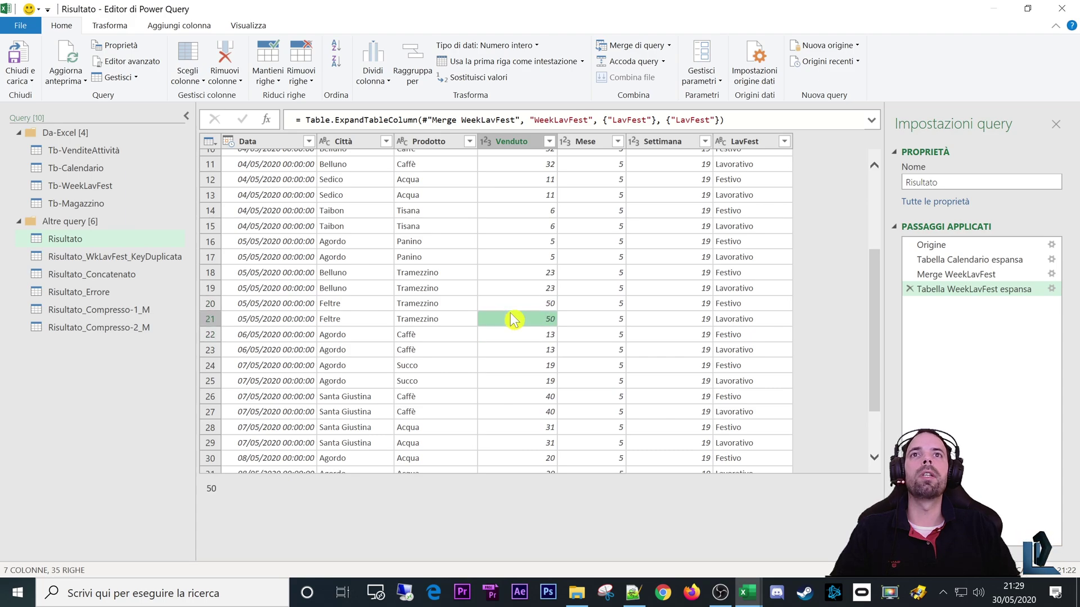
left_click(514, 306)
left_click(517, 323)
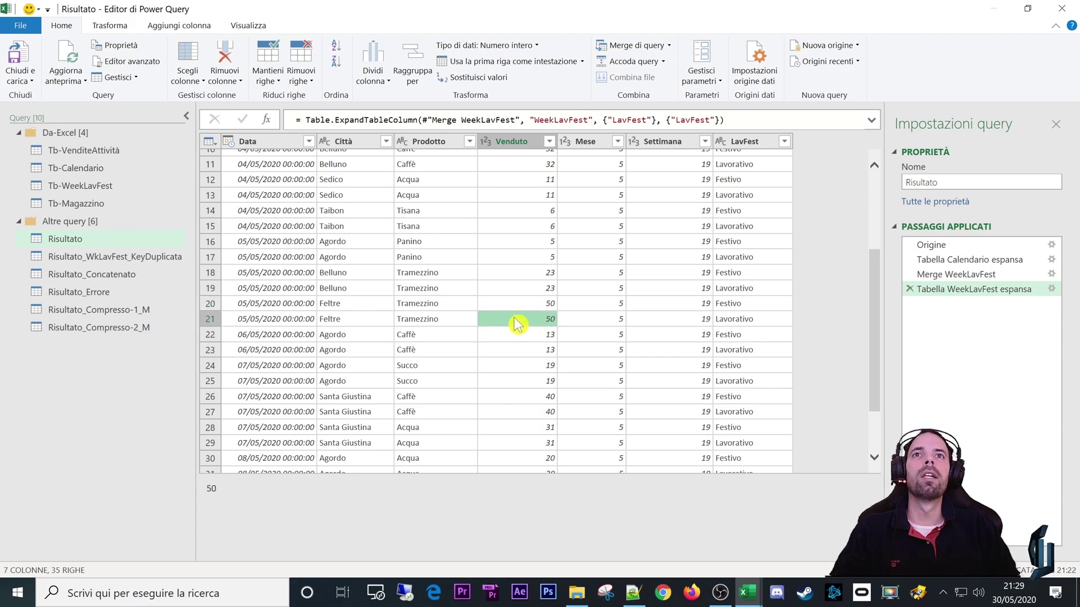
left_click(523, 308)
left_click(523, 320)
left_click(521, 310)
left_click(218, 304)
left_click(277, 309)
left_click(677, 306)
Compare the Risultato query's row count between the Merge WeekLavFest and Tabella WeekLavFest espansa steps
left_click(945, 275)
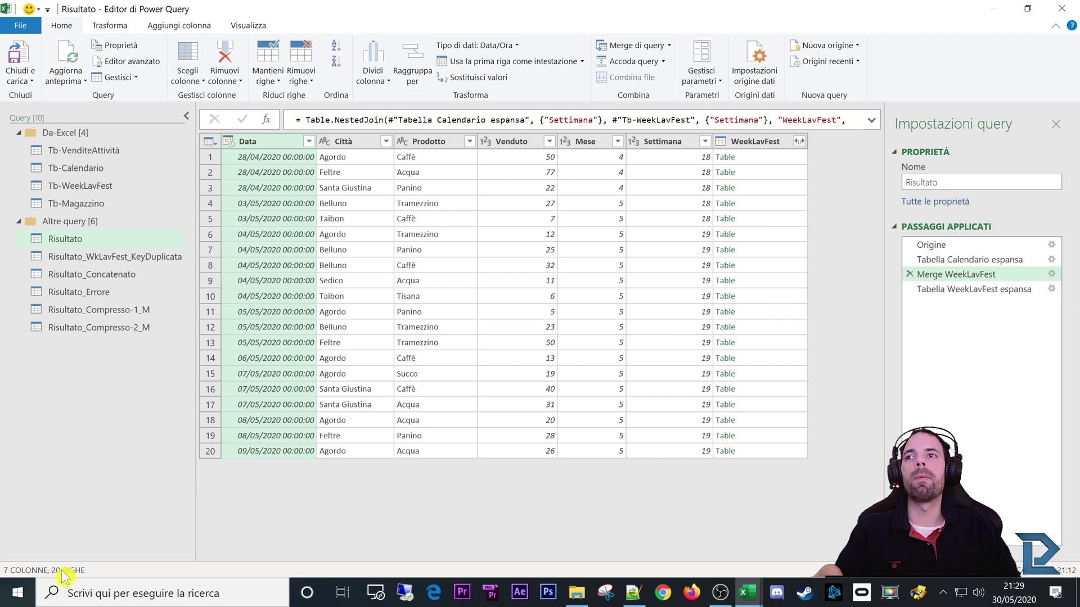
left_click(956, 289)
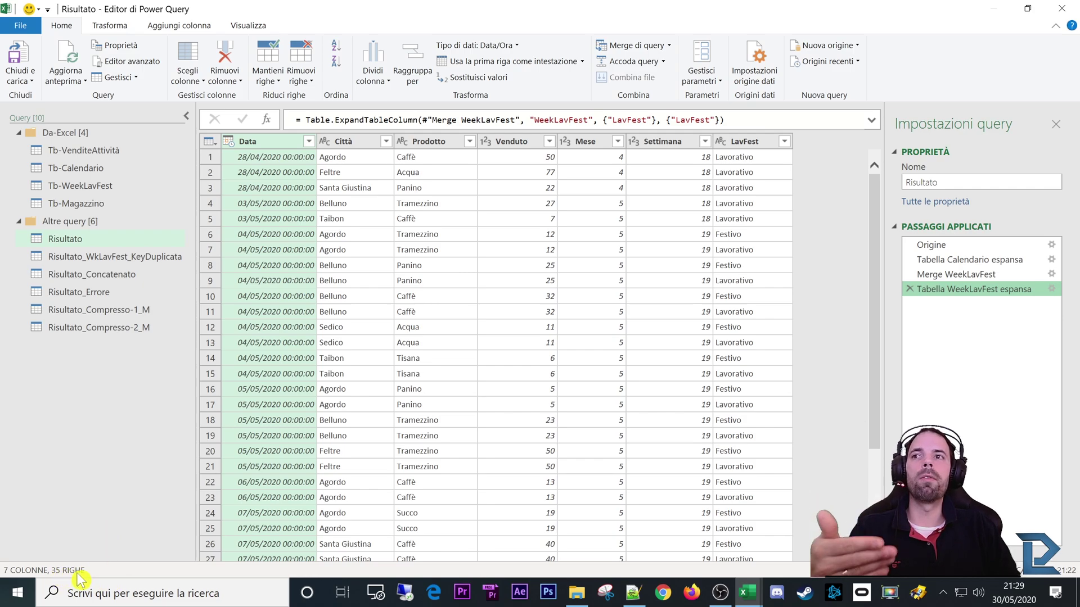
left_click(945, 274)
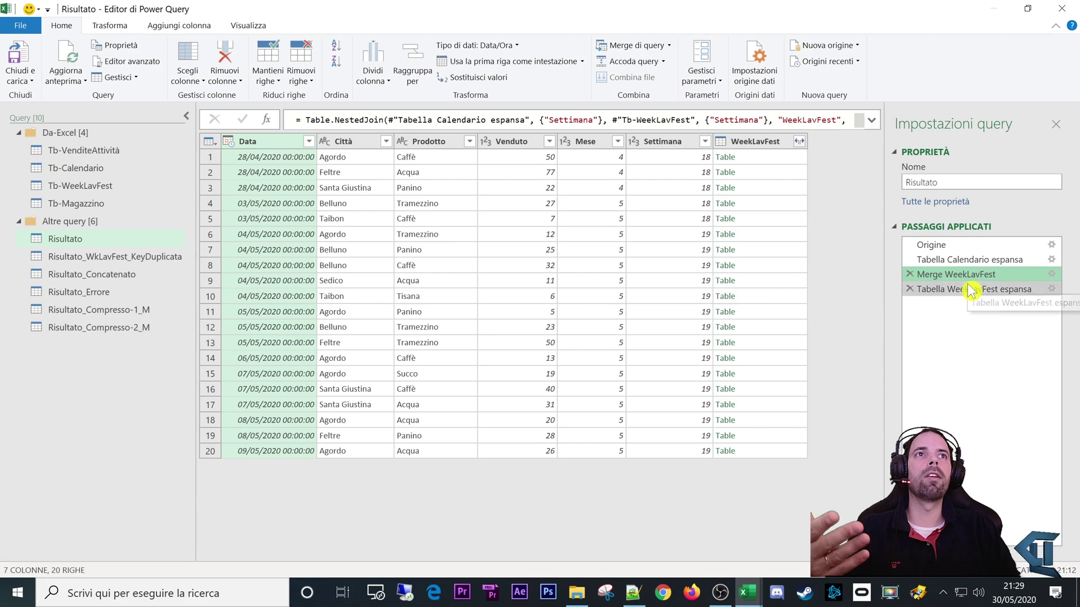
left_click(965, 289)
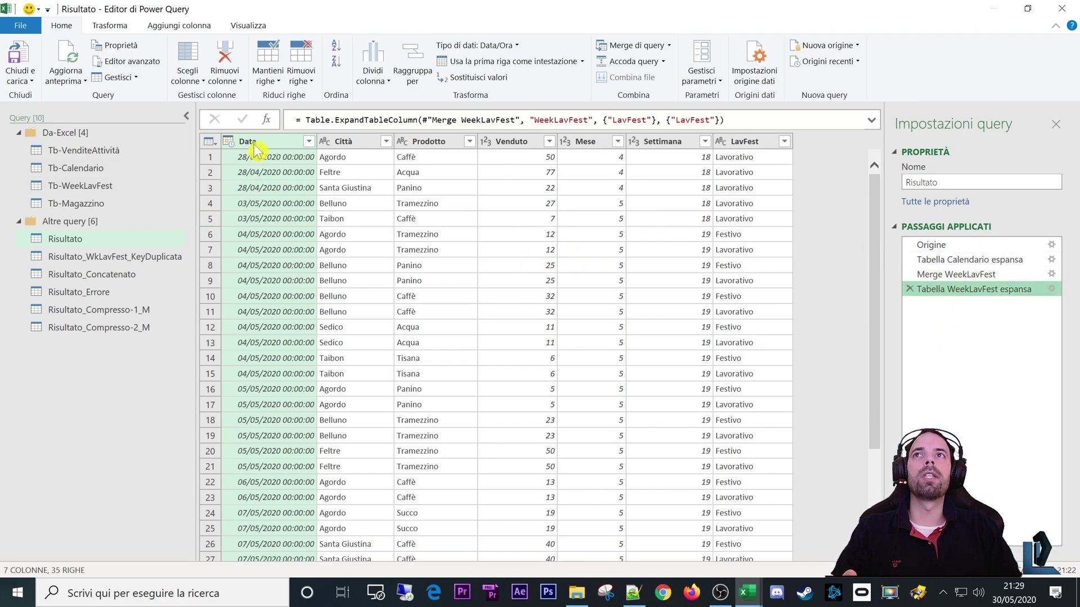
left_click(973, 275)
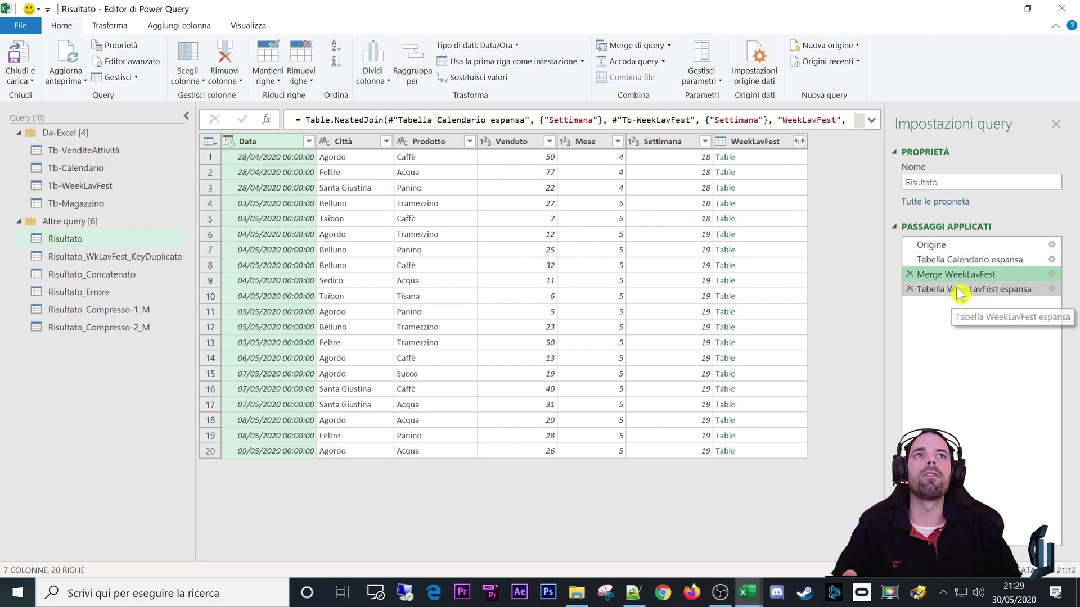
left_click(963, 289)
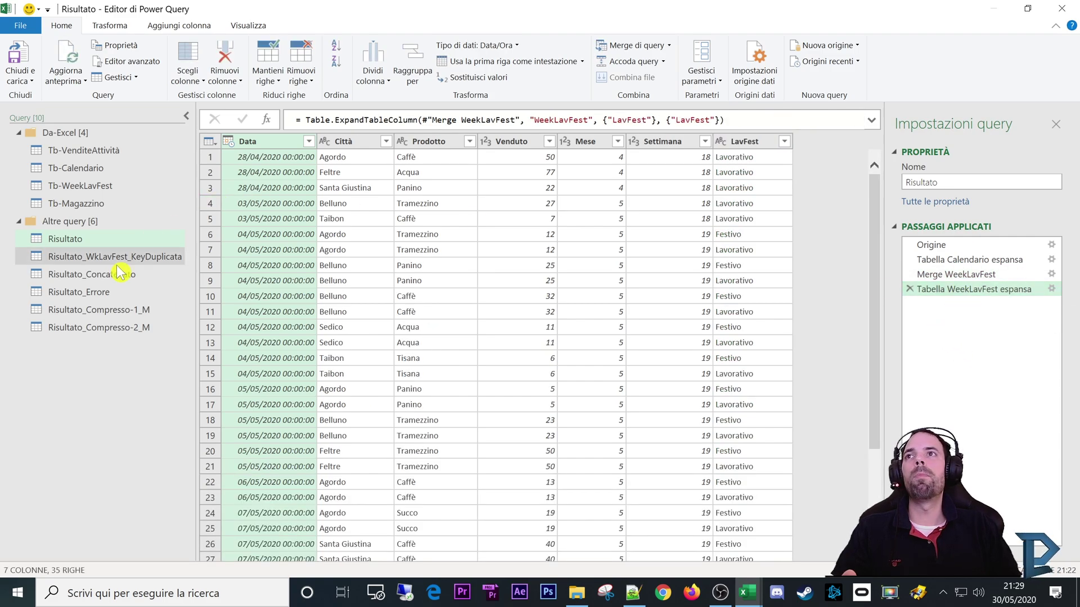
left_click(967, 275)
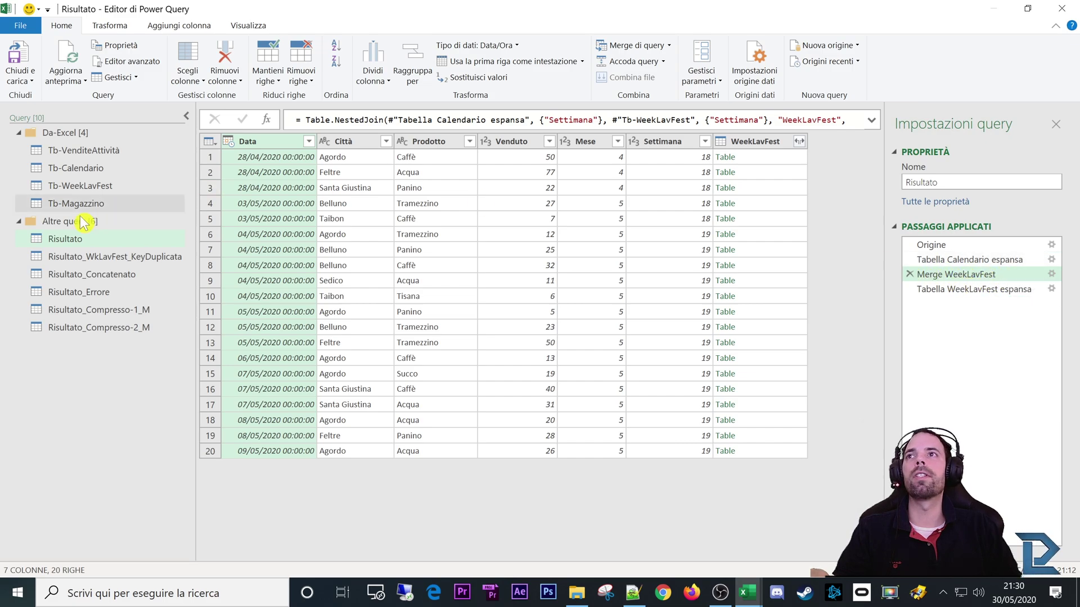
Review the Origine, Modificato tipo and Raggruppate righe steps of the Risultato_WkLavFest_KeyDuplicata query
left_click(76, 260)
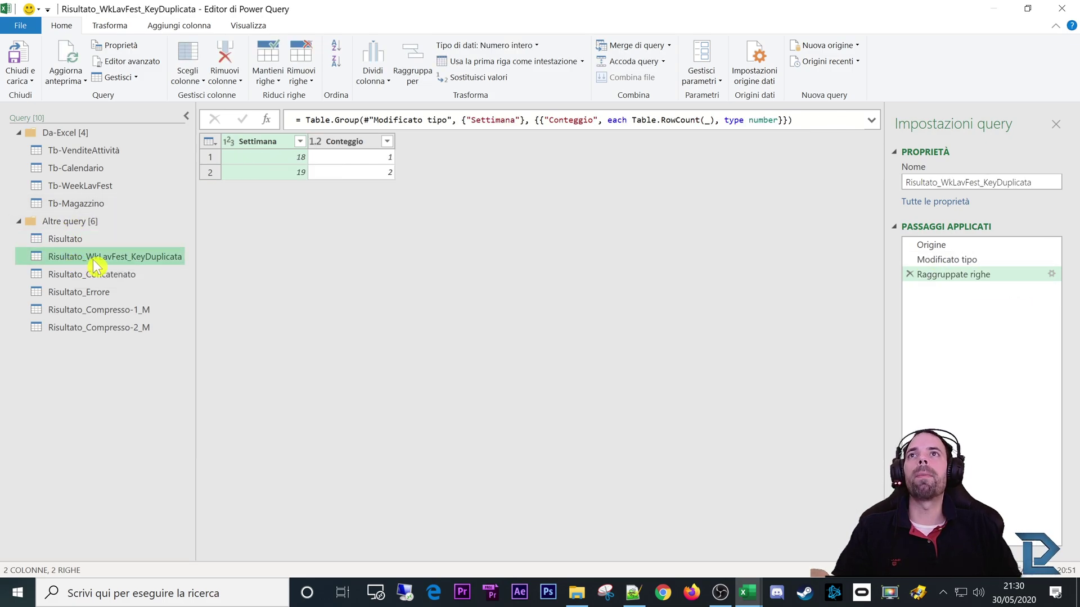
left_click(967, 260)
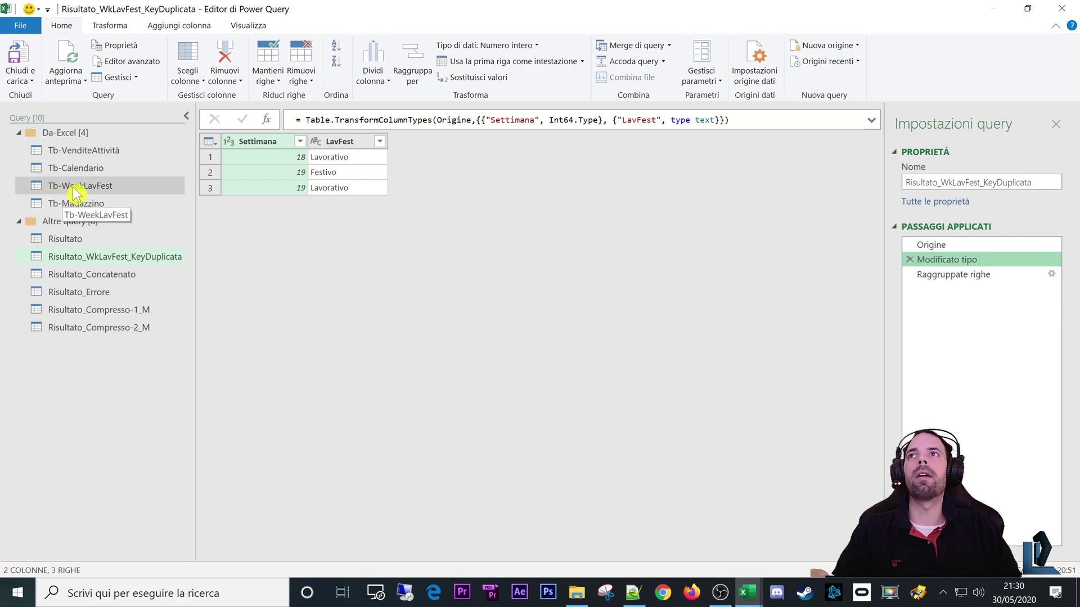
left_click(940, 246)
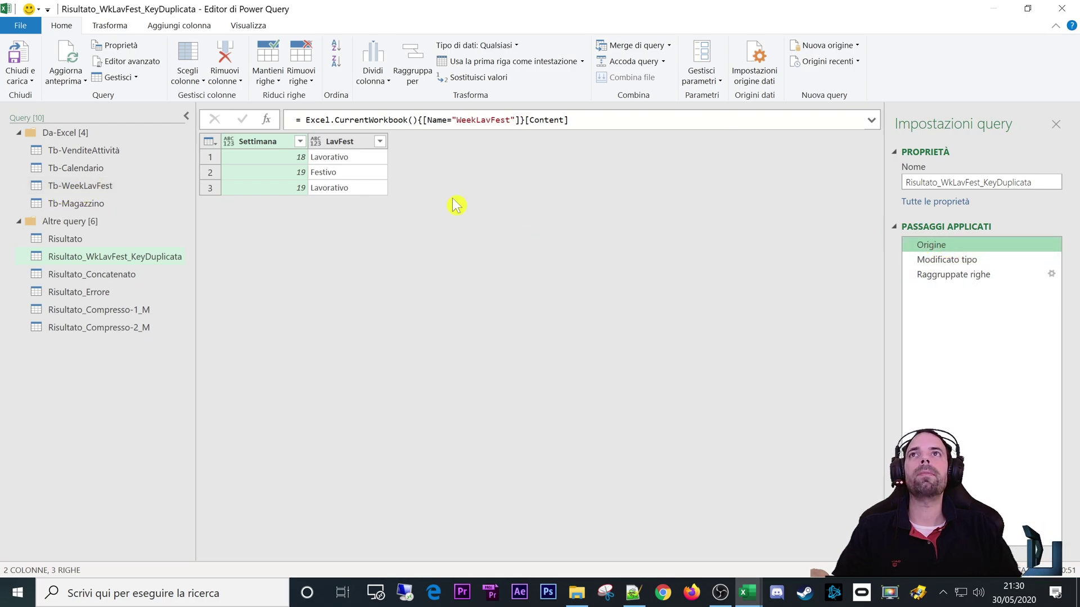
left_click(77, 257)
left_click(944, 260)
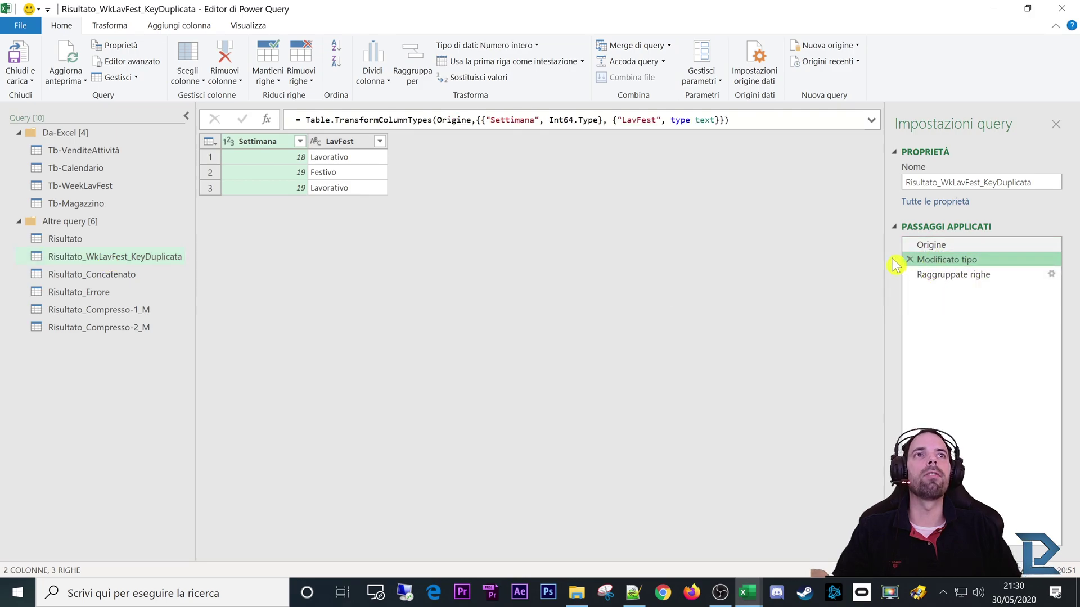
left_click(962, 277)
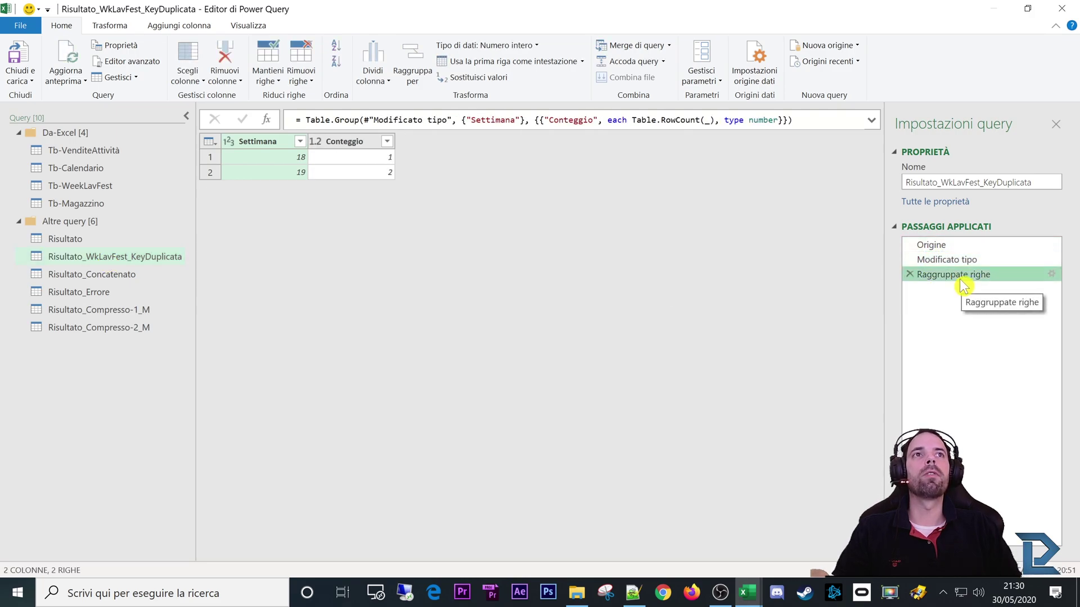
Review the Raggruppate righe settings, grouping by Settimana with the Conteggio righe operation in the Conteggio column, and accept them
left_click(1050, 275)
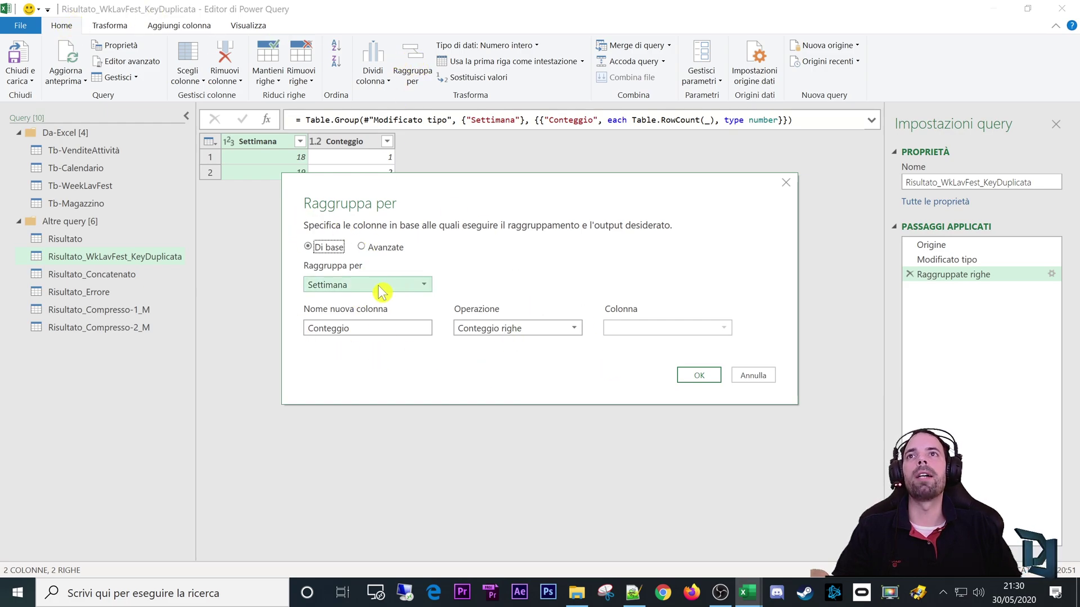
key("Tab")
key("Tab")
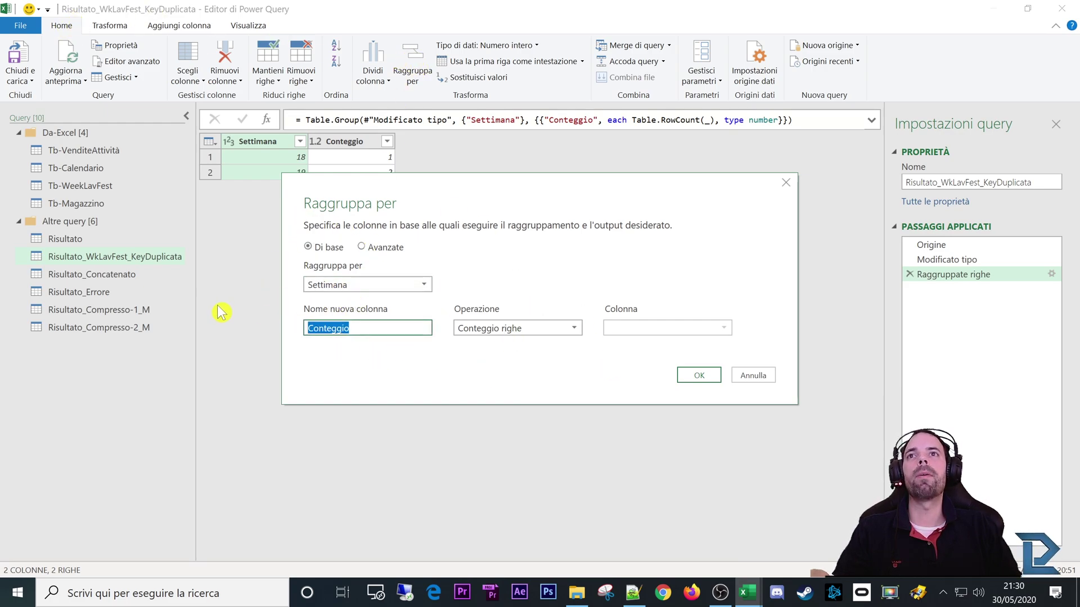
left_click(552, 331)
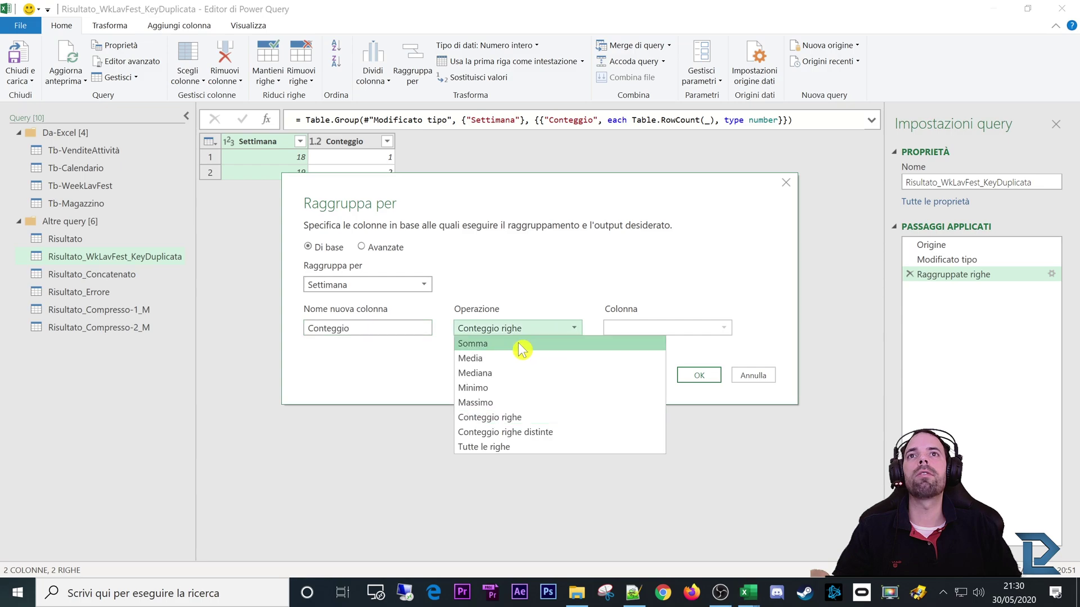
left_click(527, 290)
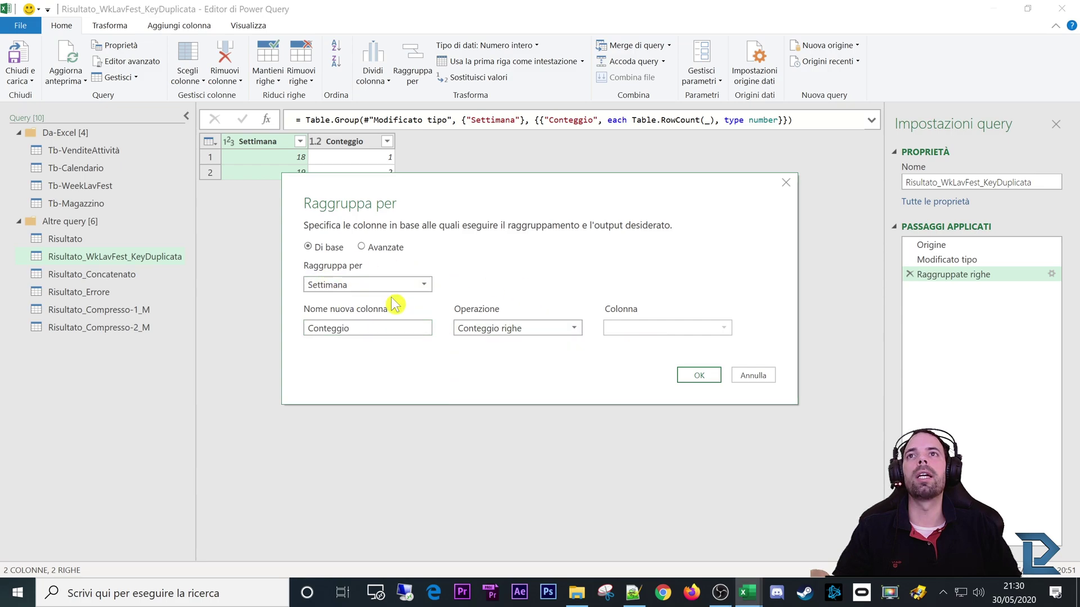
left_click(693, 382)
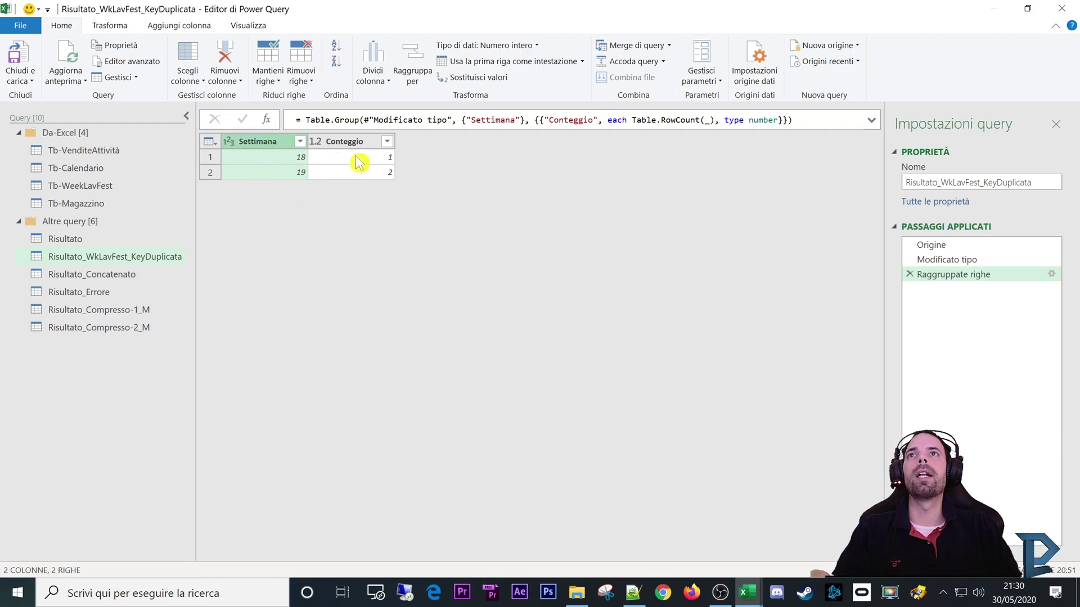
Examine the Conteggio value of each Settimana in the grouped table to identify duplicate keys
left_click(285, 163)
left_click(376, 168)
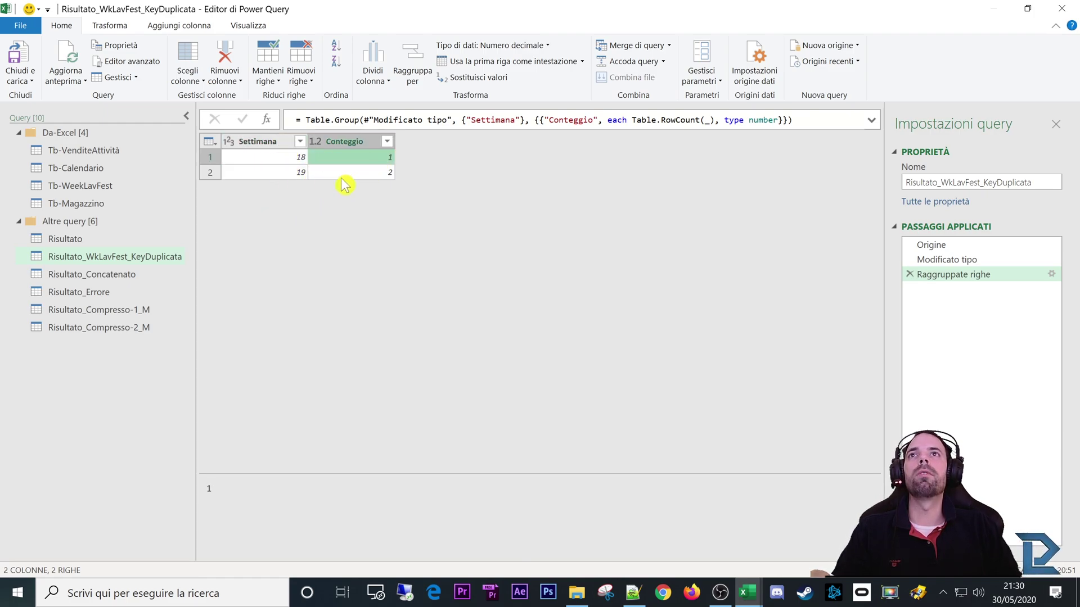
left_click(294, 174)
left_click(368, 175)
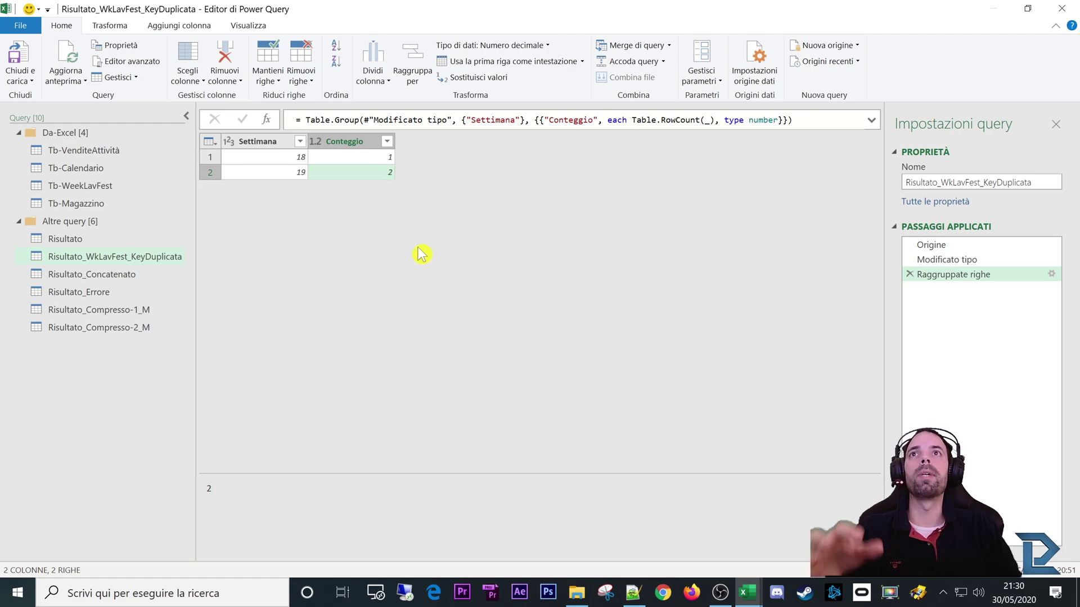
key("Up")
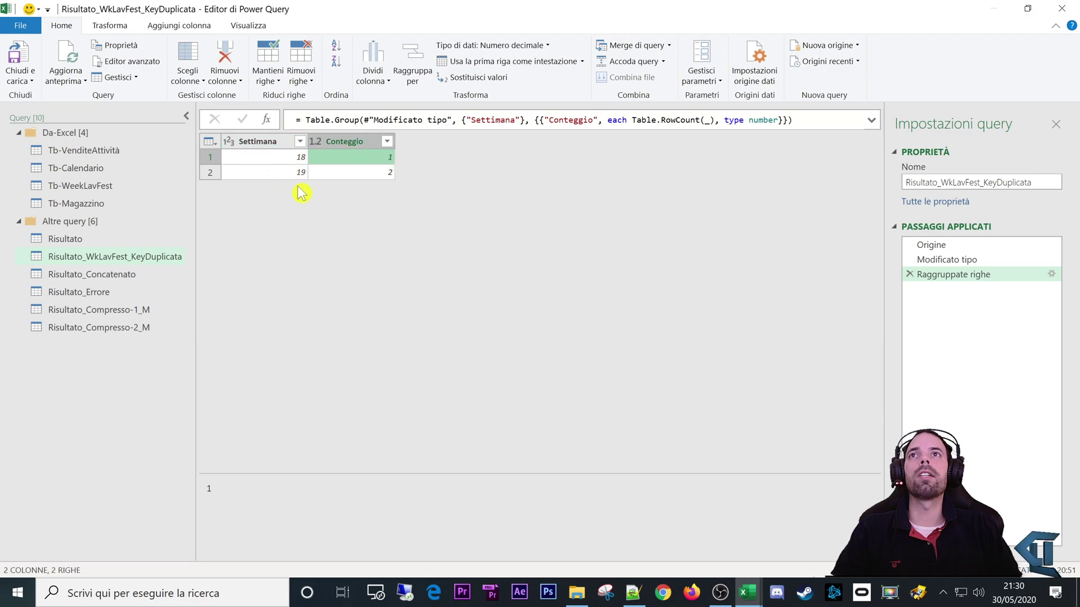
left_click(364, 143)
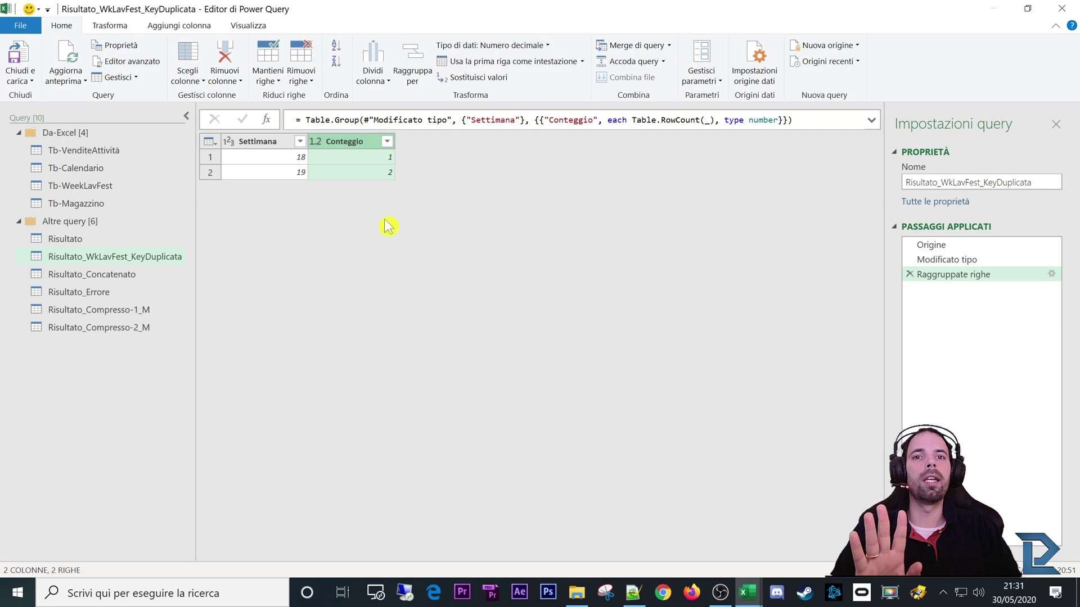
left_click(372, 174)
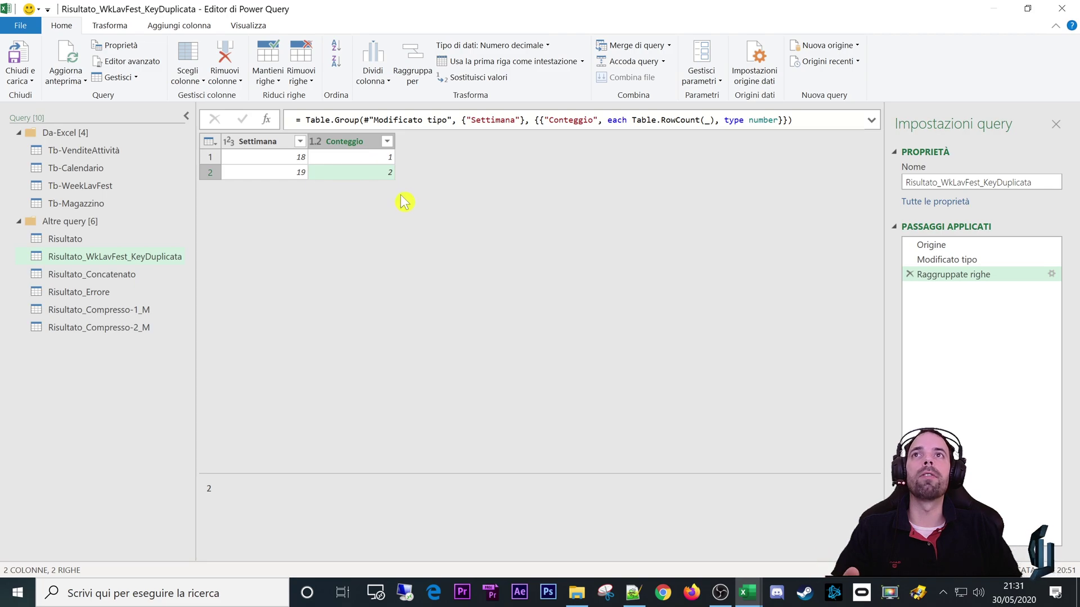
left_click(351, 174)
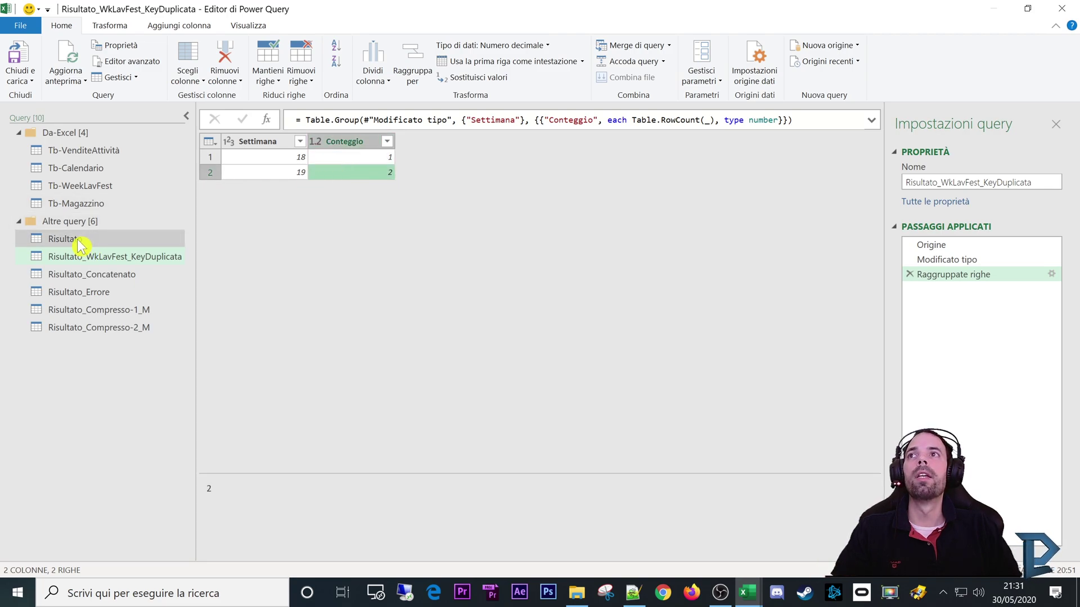
Inspect the expanded Risultato rows for week 19, checking how the Festivo and Lavorativo values alternate in LavFest
left_click(84, 241)
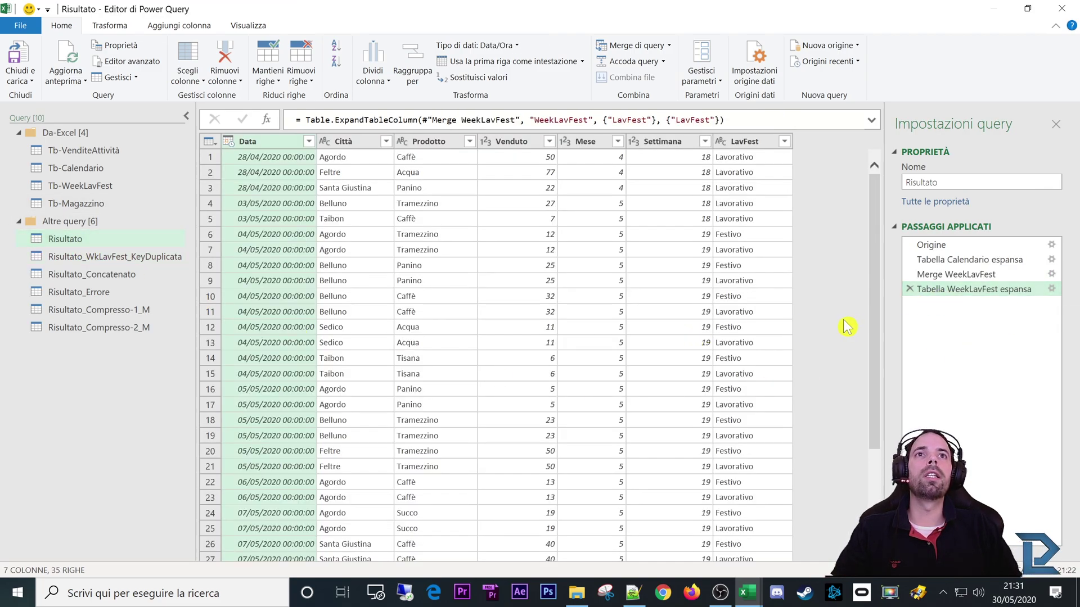
scroll(838, 325, "down", 3)
scroll(828, 338, "up", 3)
scroll(822, 332, "down", 3)
scroll(818, 337, "up", 3)
left_click_drag(523, 253, 521, 342)
left_click(757, 312)
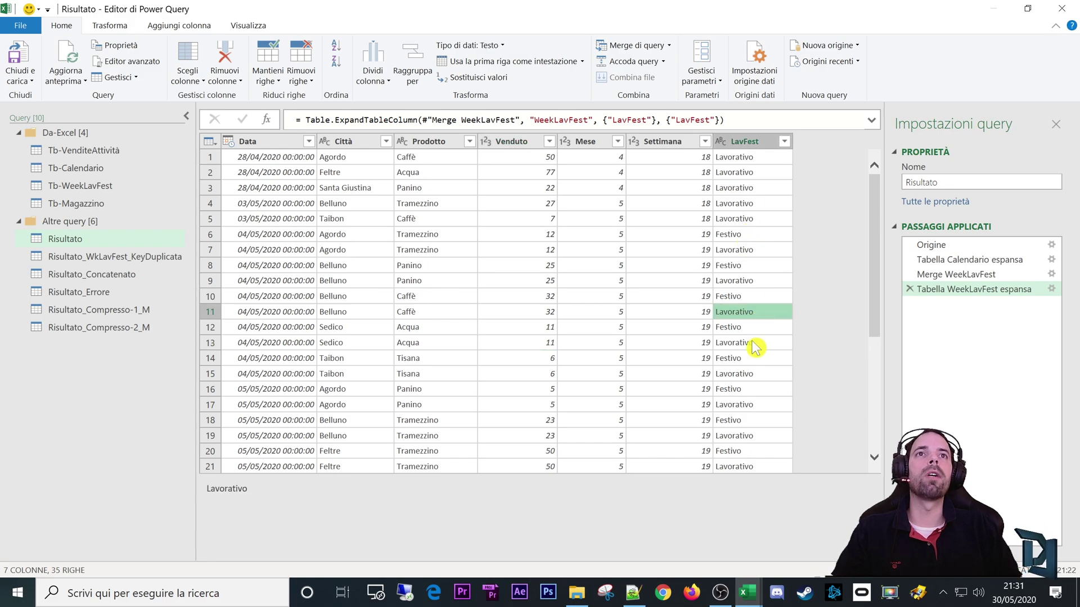
scroll(748, 346, "down", 5)
left_click(738, 309)
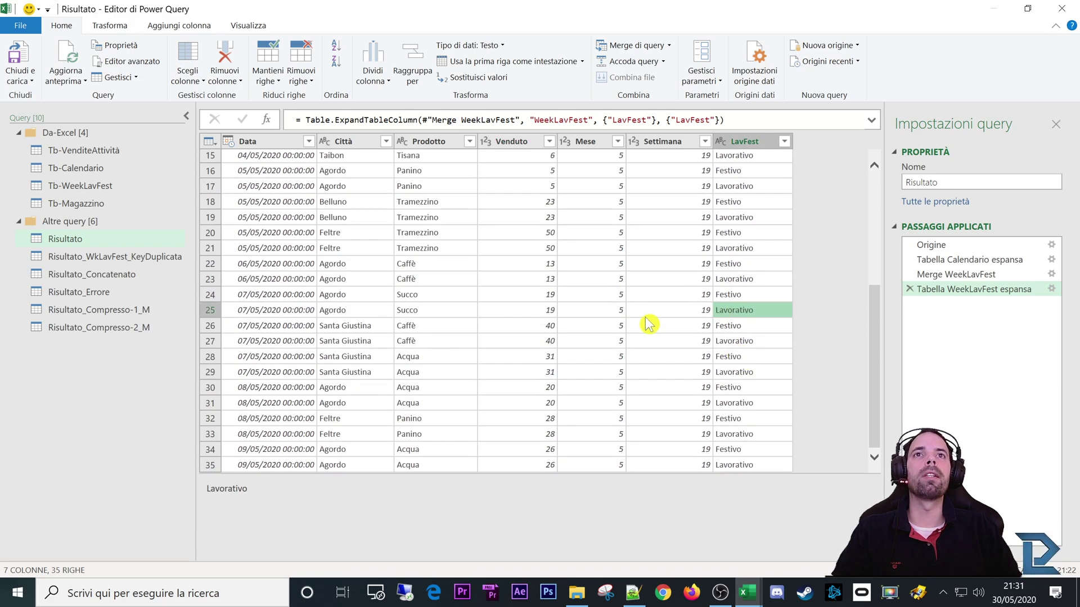
left_click(684, 315)
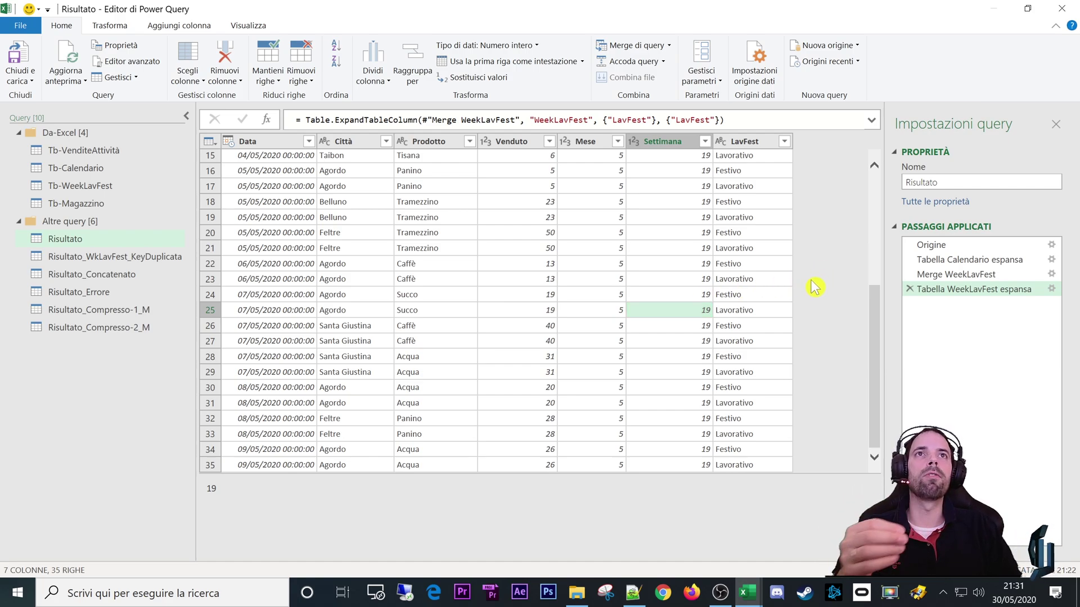
scroll(813, 285, "up", 5)
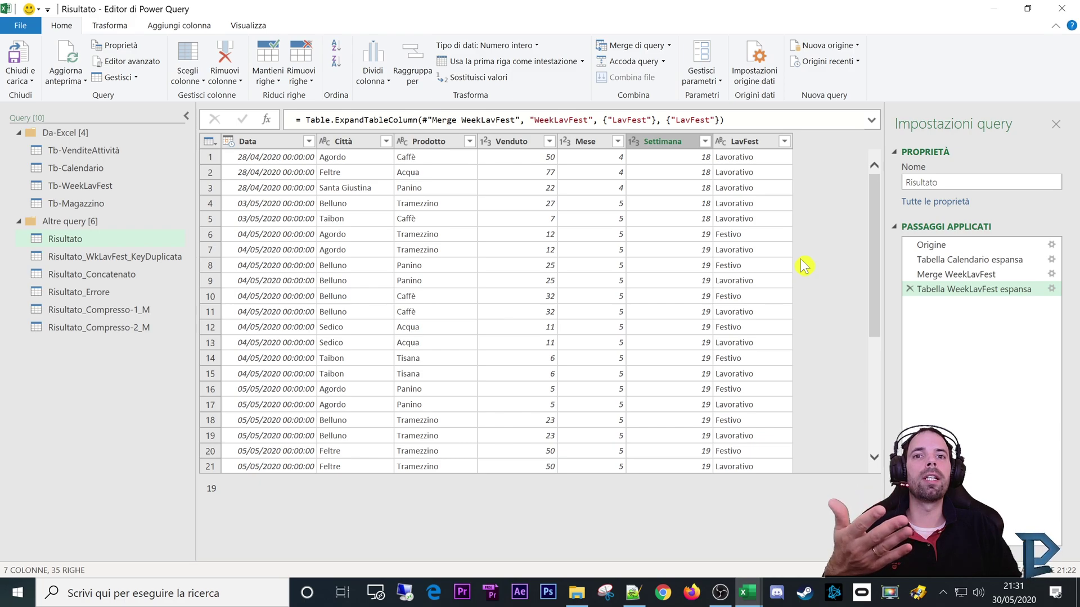
left_click(748, 234)
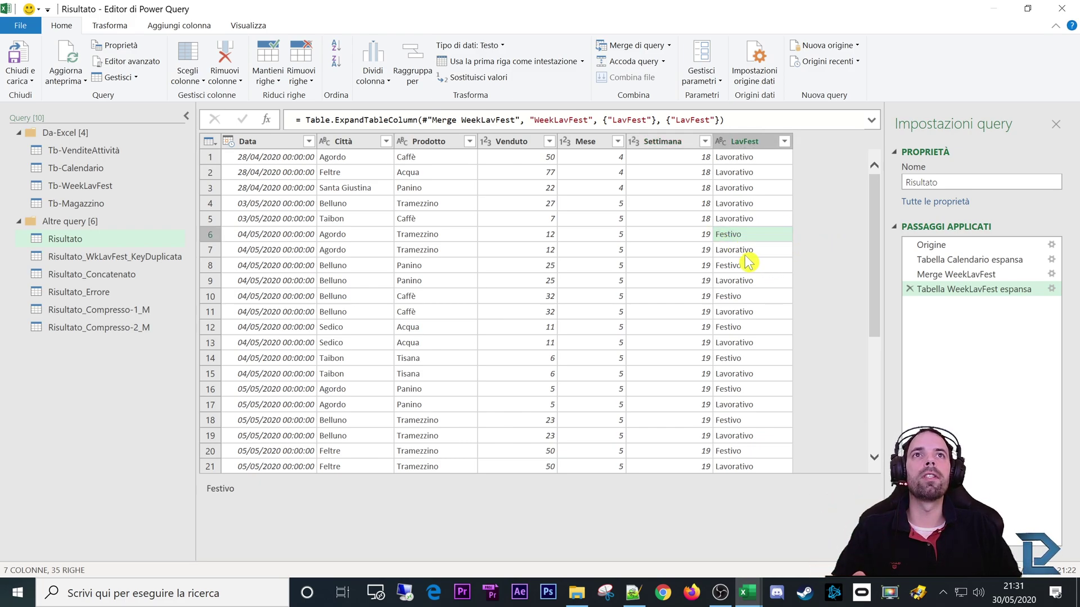
left_click(736, 296)
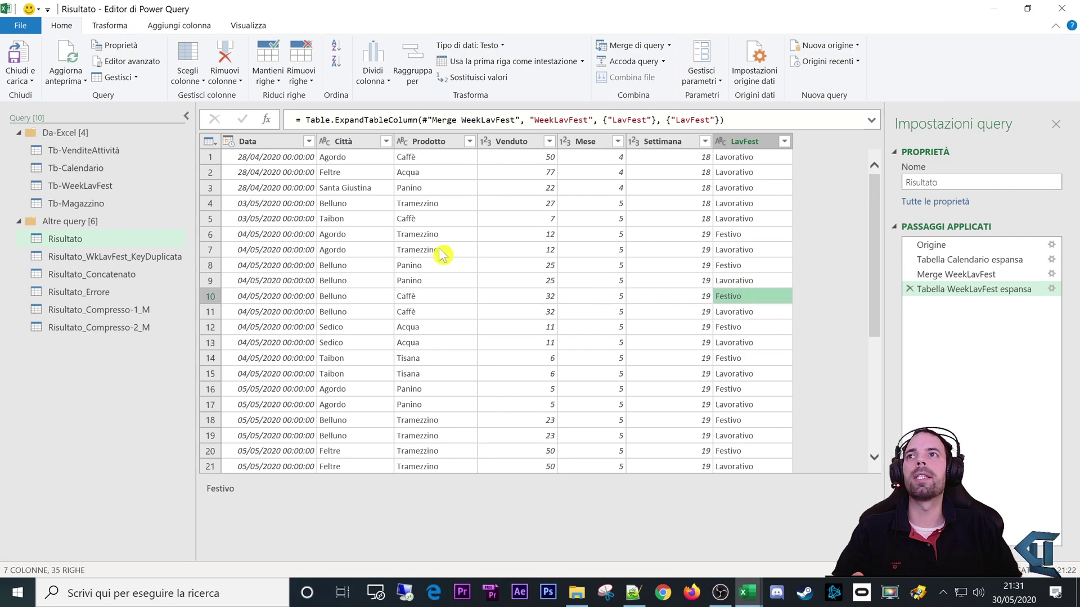
Compare Risultato_Concatenato's Merge WeekLavFest step with Risultato's steps from Origine to Merge WeekLavFest, previewing the nested WeekLavFest tables
left_click(93, 276)
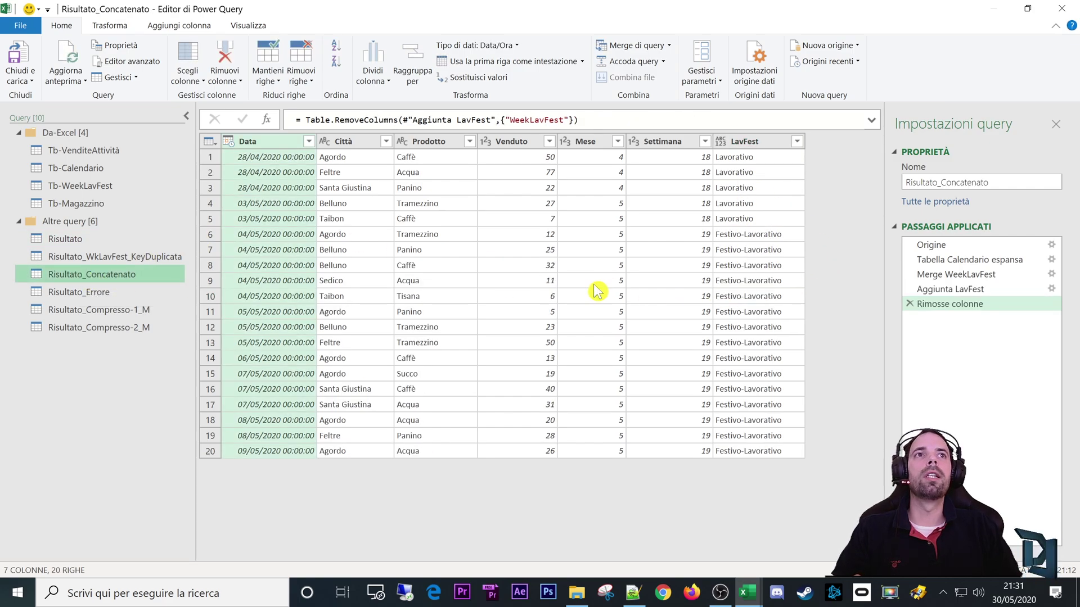
left_click(950, 275)
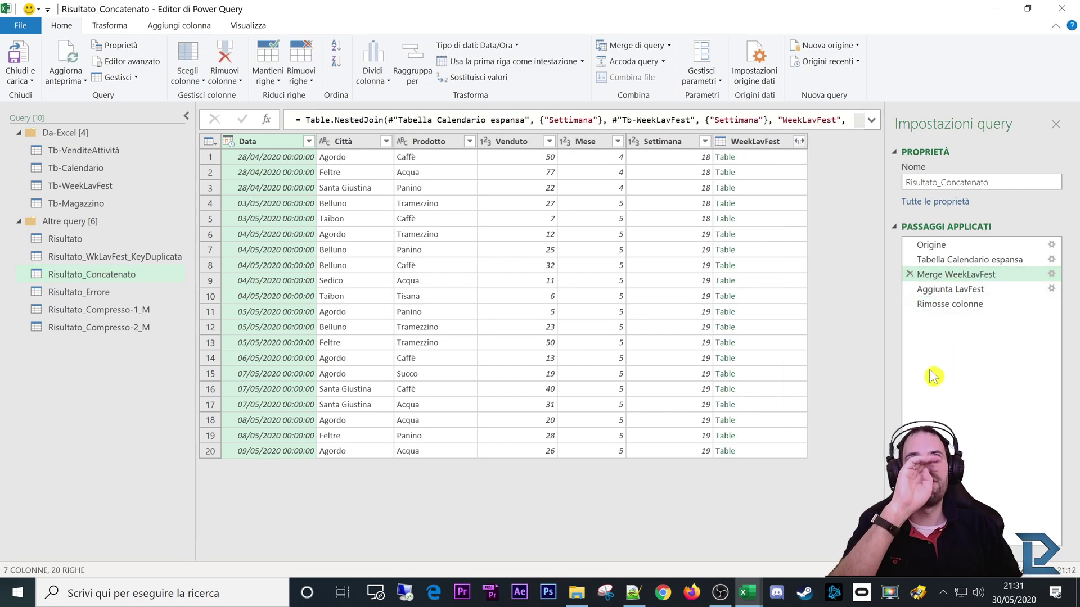
left_click(66, 239)
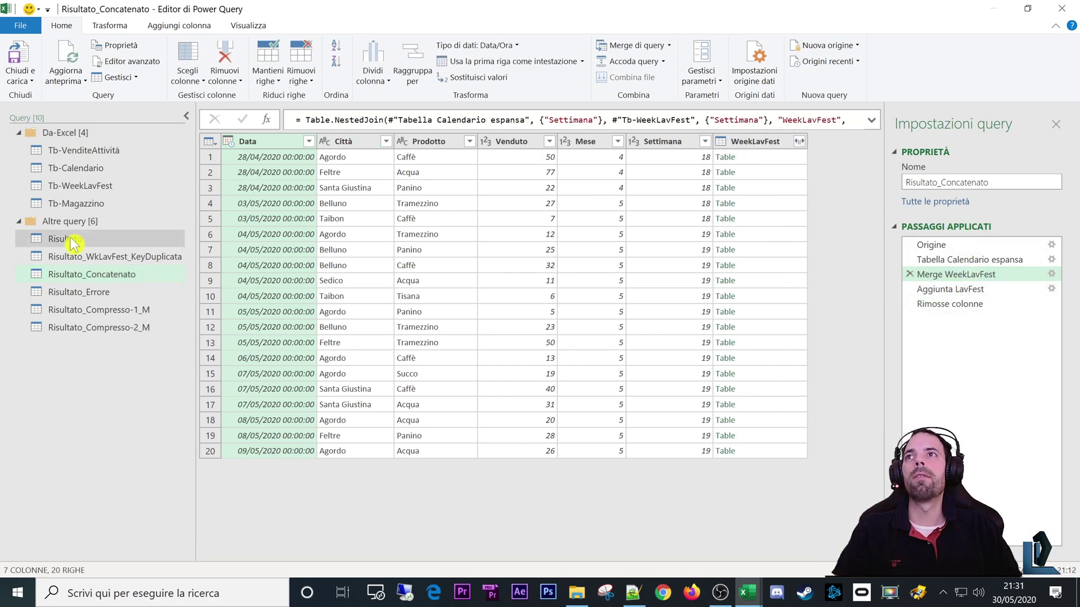
left_click(950, 246)
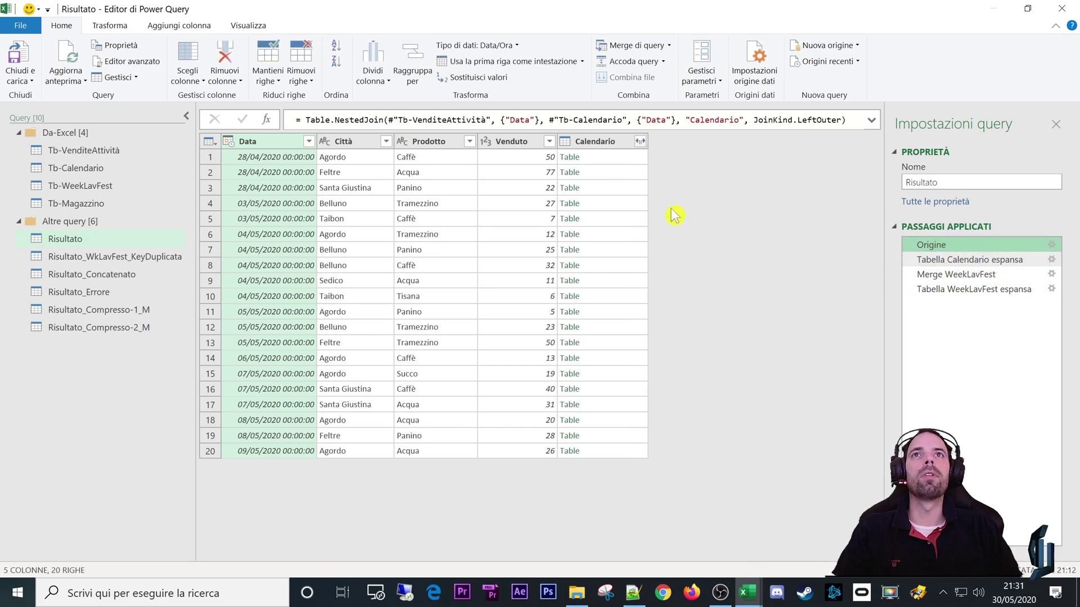
left_click(956, 260)
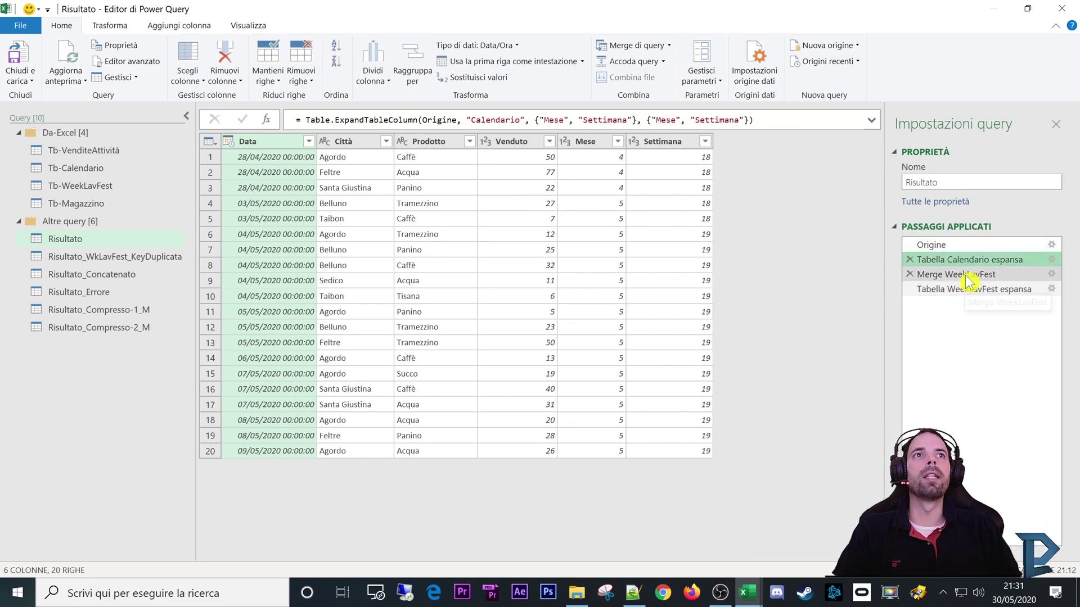
left_click(959, 276)
left_click_drag(760, 173, 762, 265)
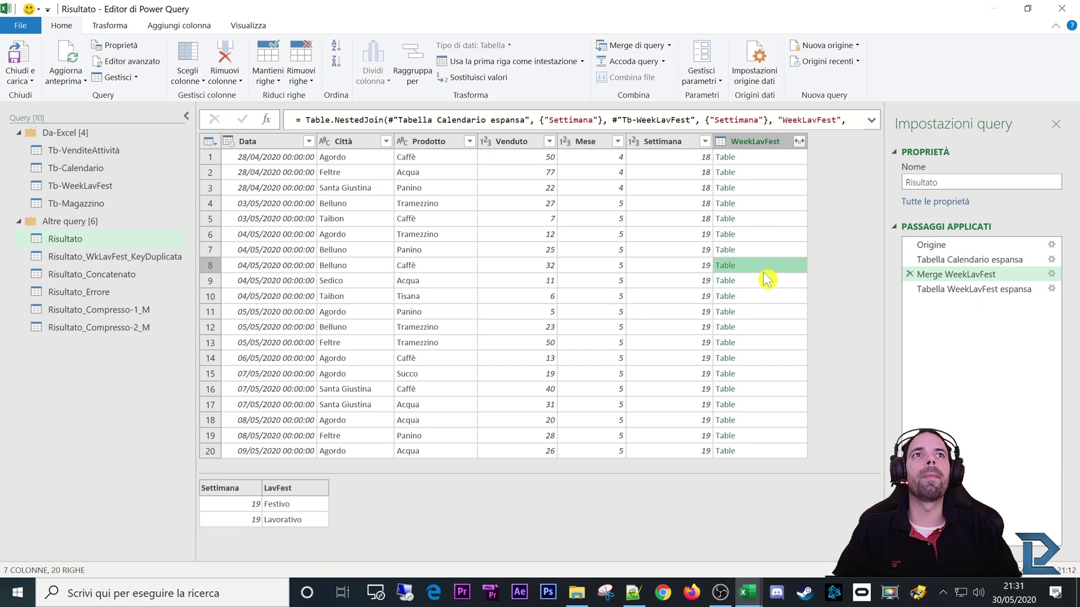
Inspect the LavFest values in Risultato's Tabella WeekLavFest espansa step and return to its Merge WeekLavFest step
left_click(938, 289)
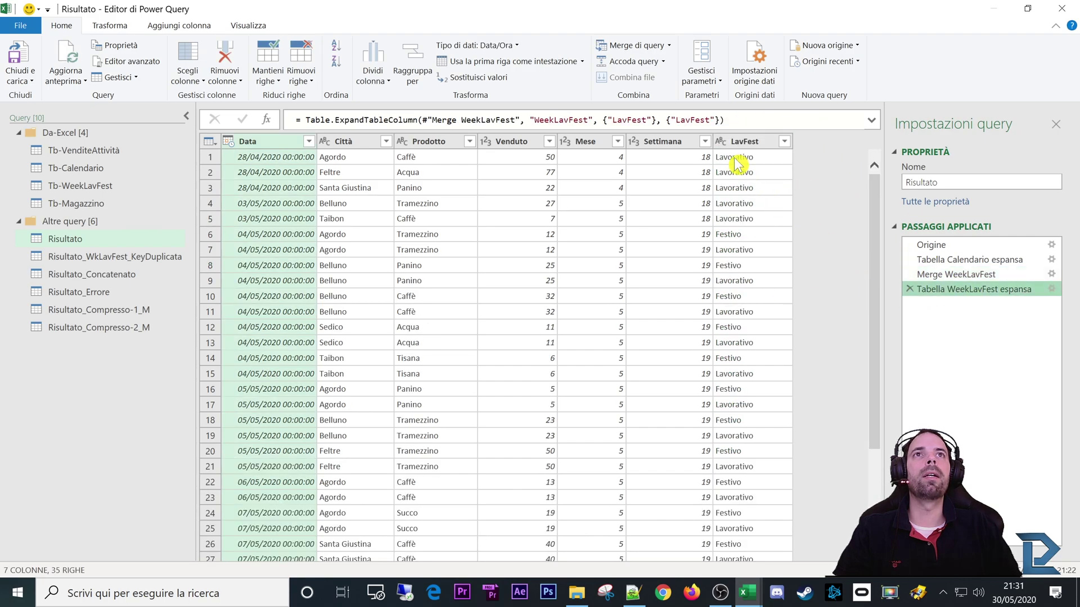
left_click_drag(721, 167, 927, 366)
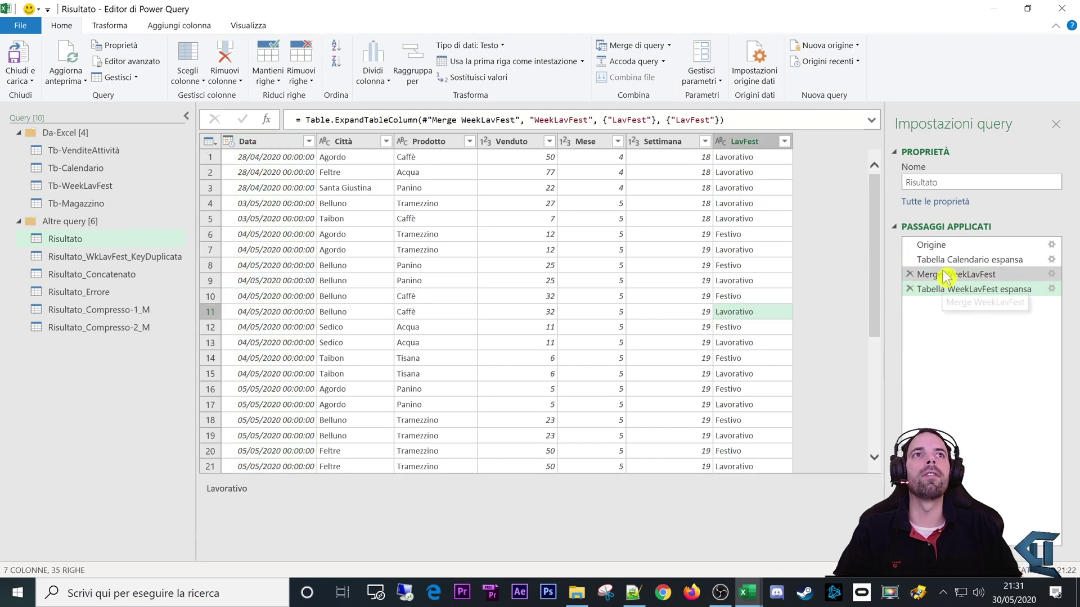
left_click(944, 276)
Preview the nested WeekLavFest tables in the Merge WeekLavFest step of Risultato_Concatenato
left_click(71, 274)
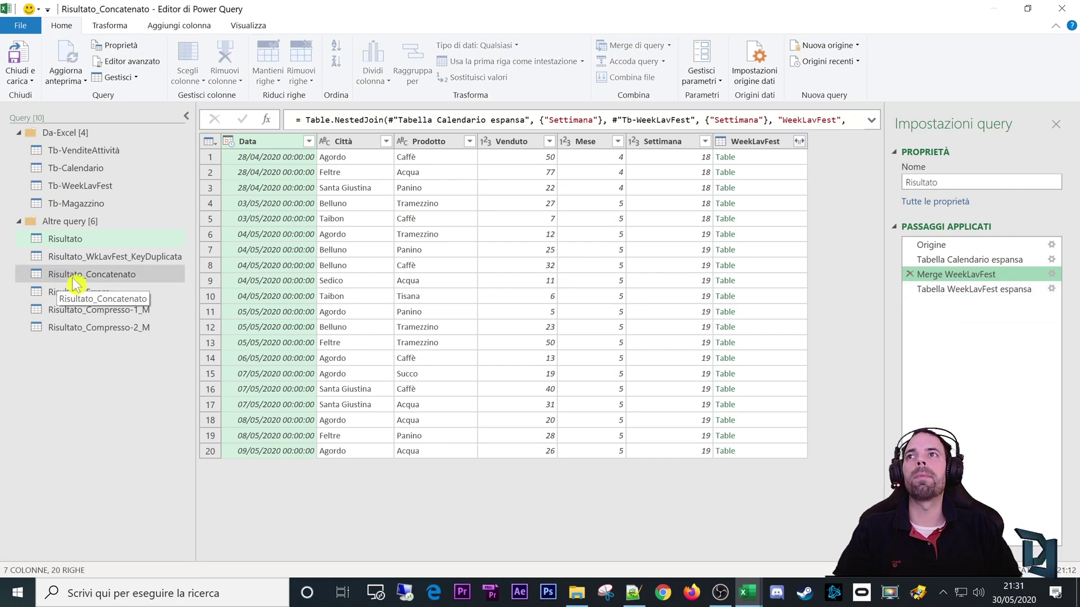
left_click(958, 274)
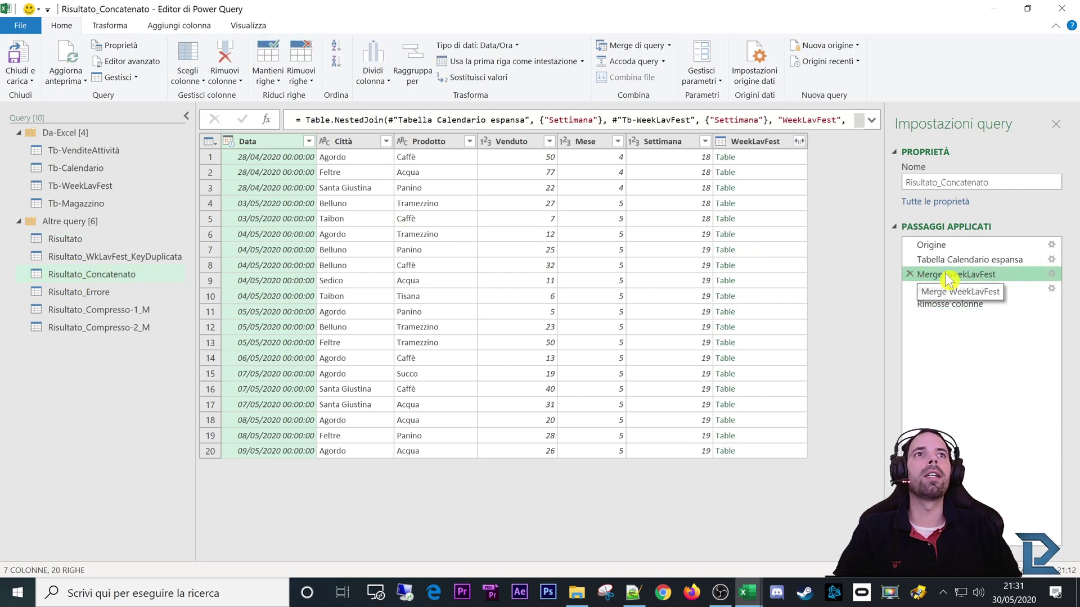
left_click_drag(767, 183, 759, 343)
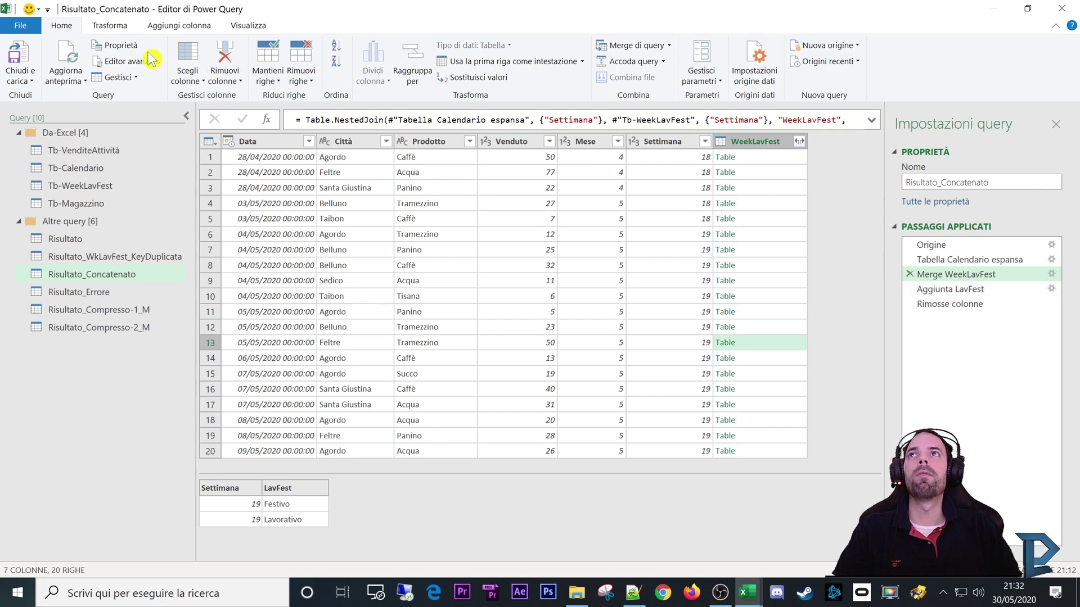
Open the custom column settings of the Aggiunta LavFest step and magnify the formula
left_click(170, 27)
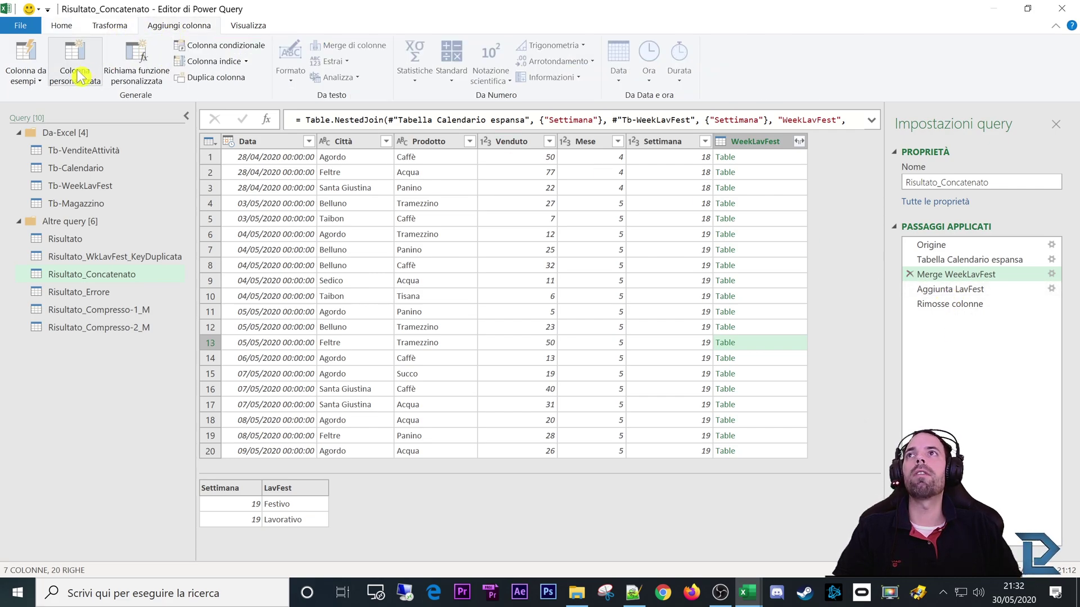
left_click(959, 289)
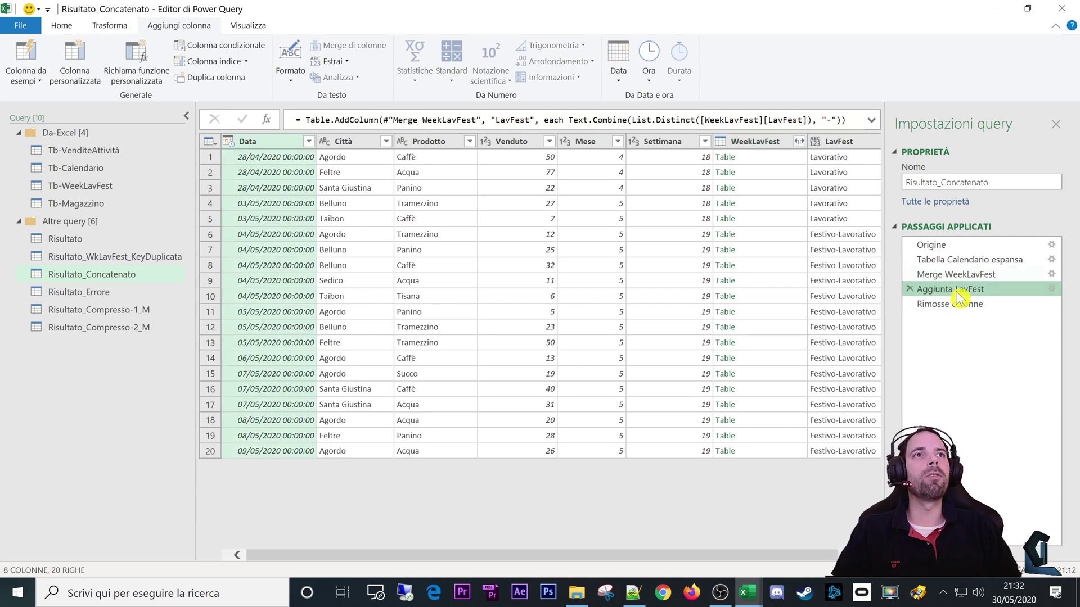
left_click(1051, 289)
left_click_drag(570, 95, 531, 257)
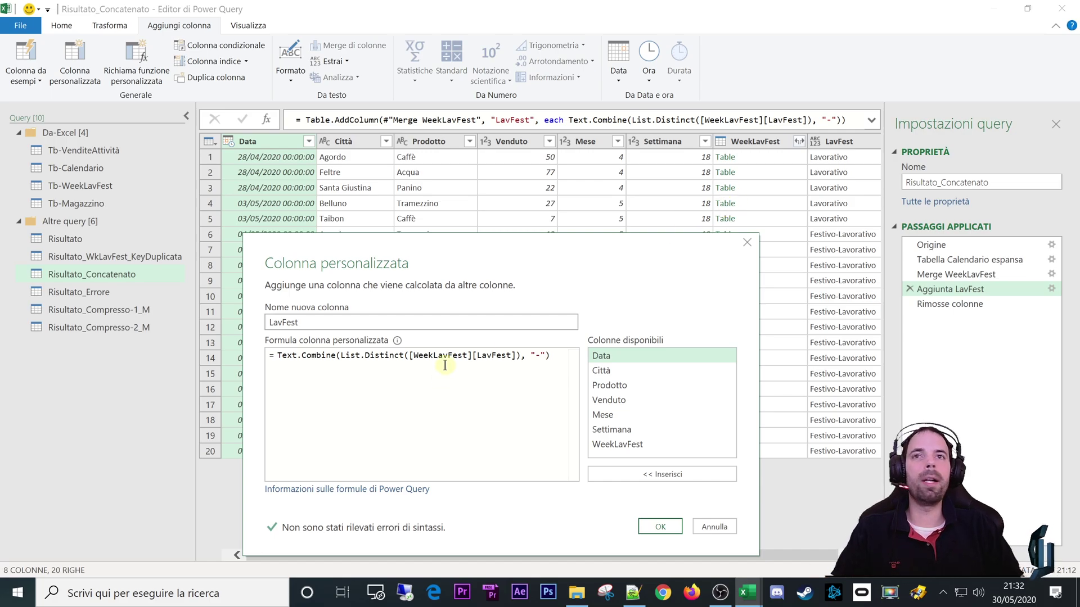
key("super")
key("super+plus")
key("ctrl+alt+l")
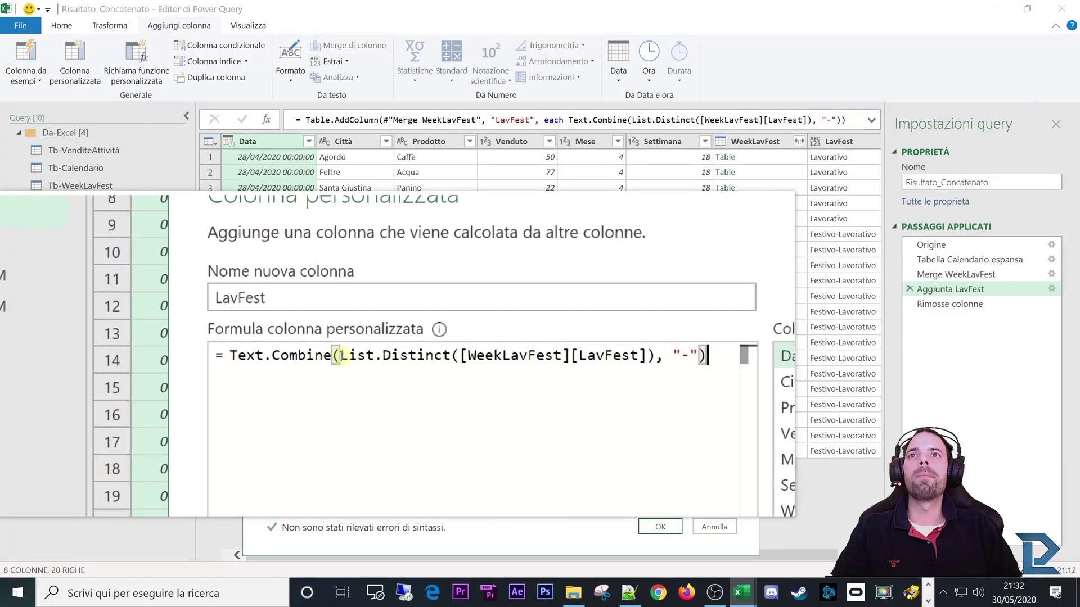
Examine the List.Distinct and Text.Combine functions in the LavFest custom column formula
left_click_drag(341, 357, 402, 356)
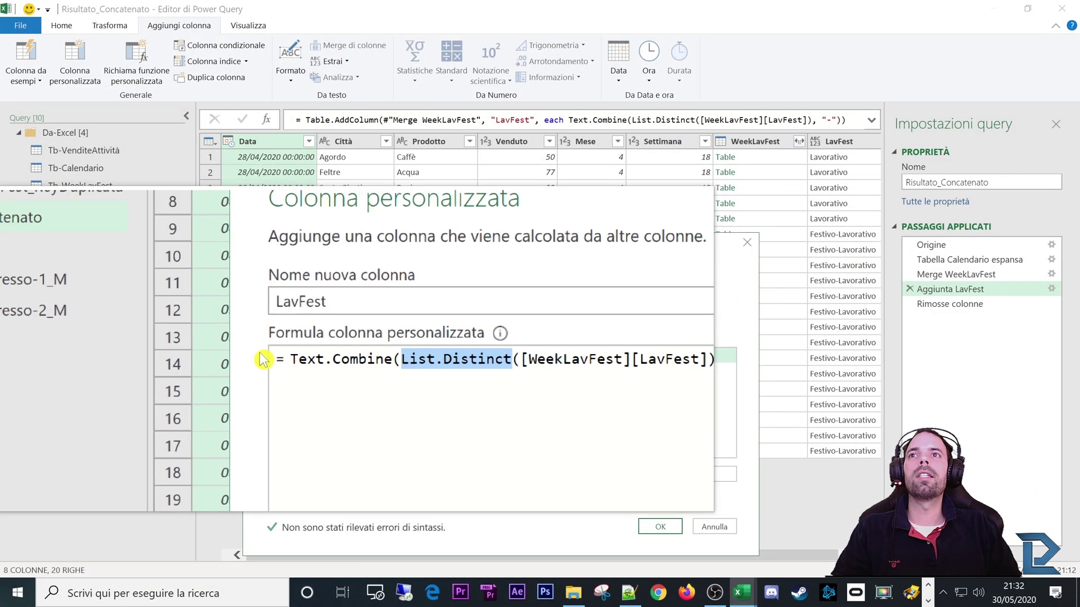
left_click_drag(282, 357, 332, 354)
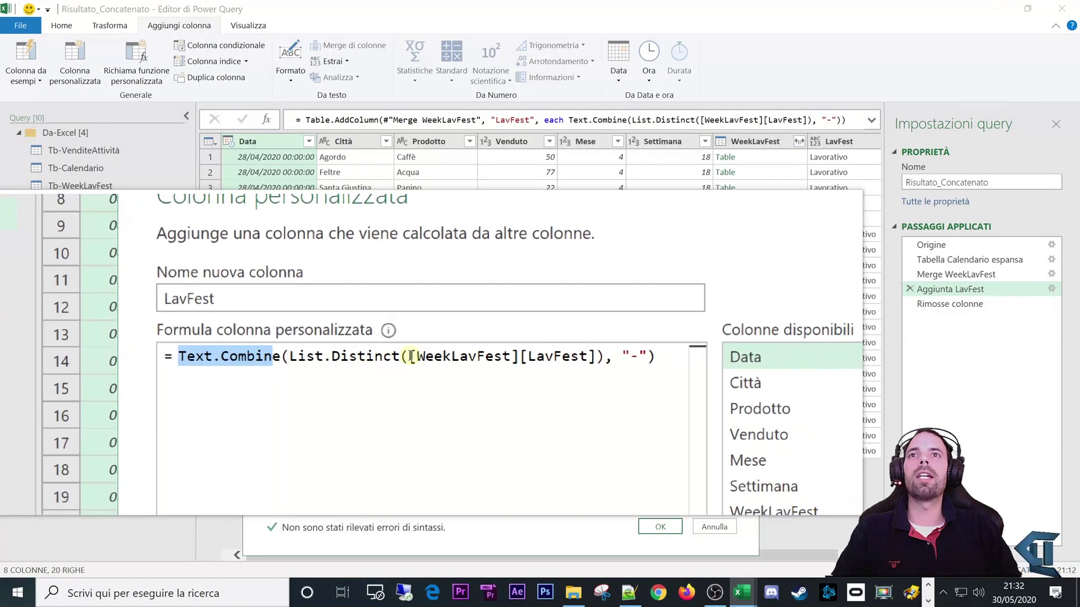
left_click_drag(405, 357, 339, 356)
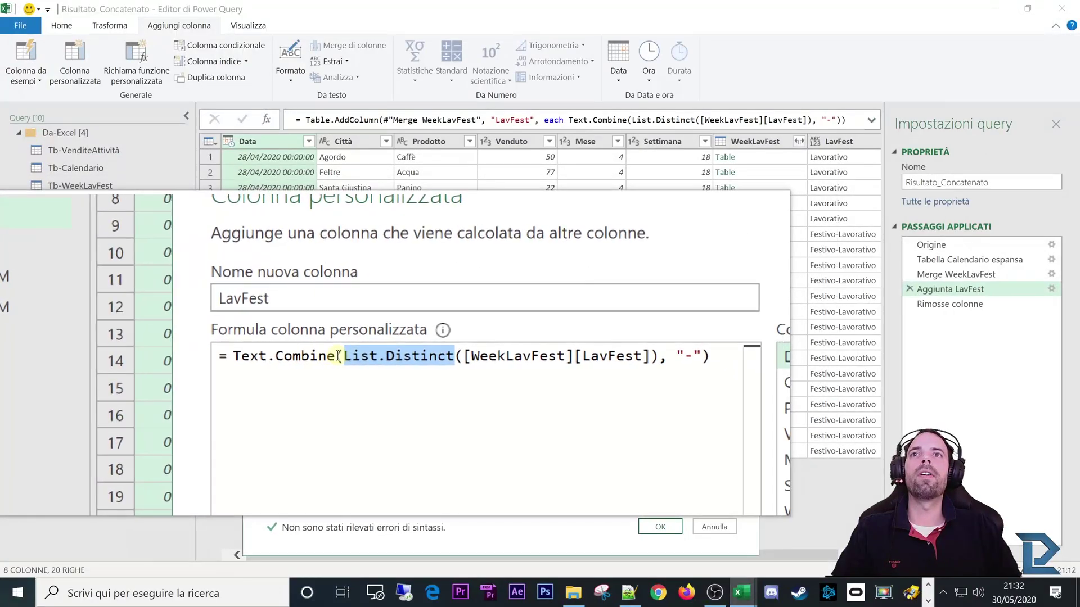
left_click_drag(339, 355, 274, 357)
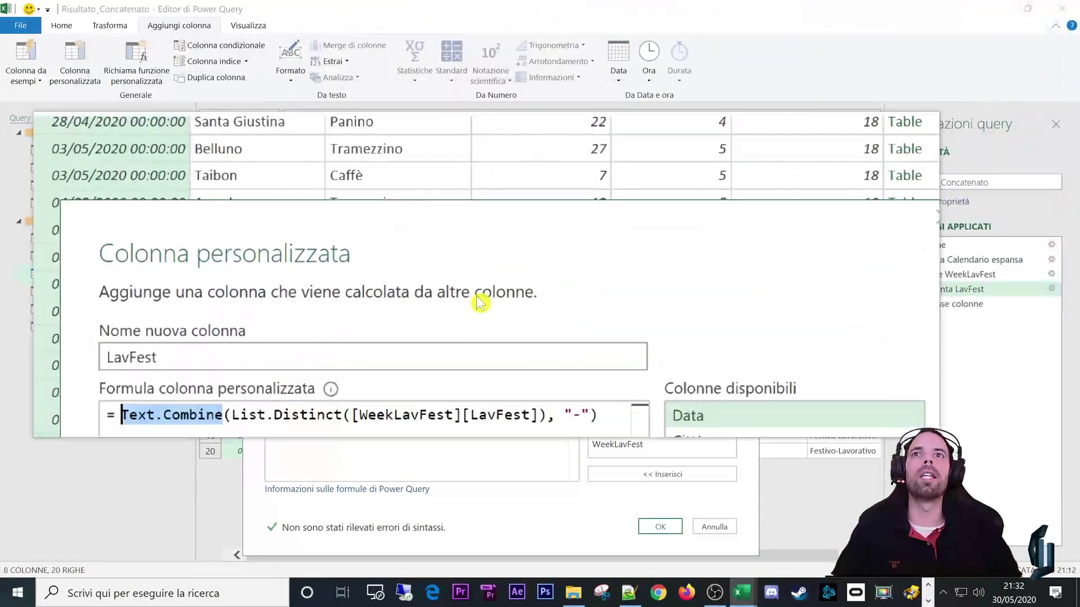
Examine the [WeekLavFest][LavFest] reference in the custom column formula and accept the column settings
left_click_drag(412, 360, 499, 355)
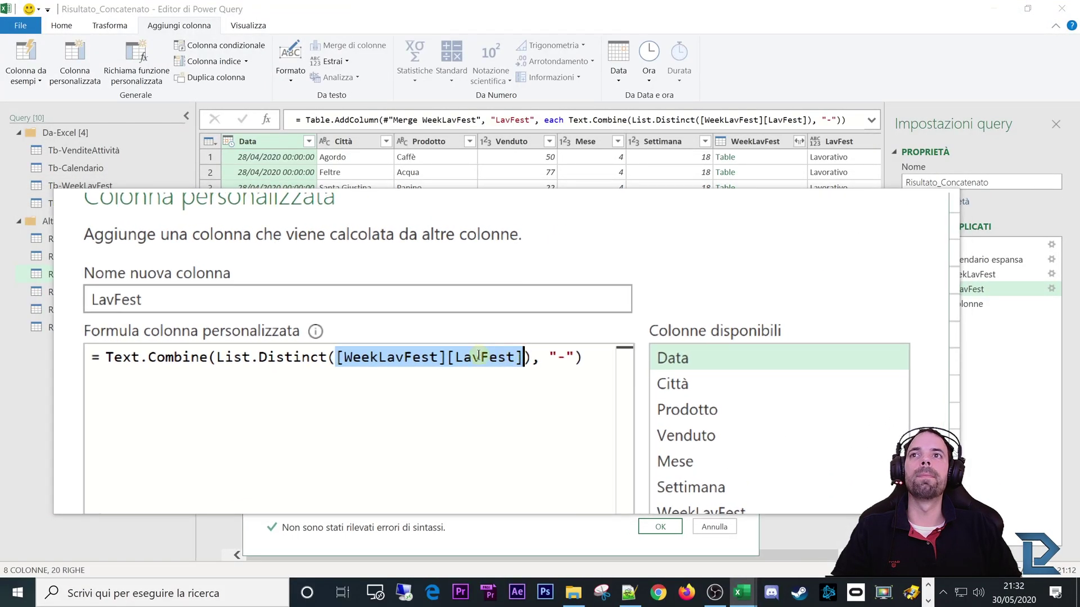
key("End")
left_click_drag(412, 356, 470, 356)
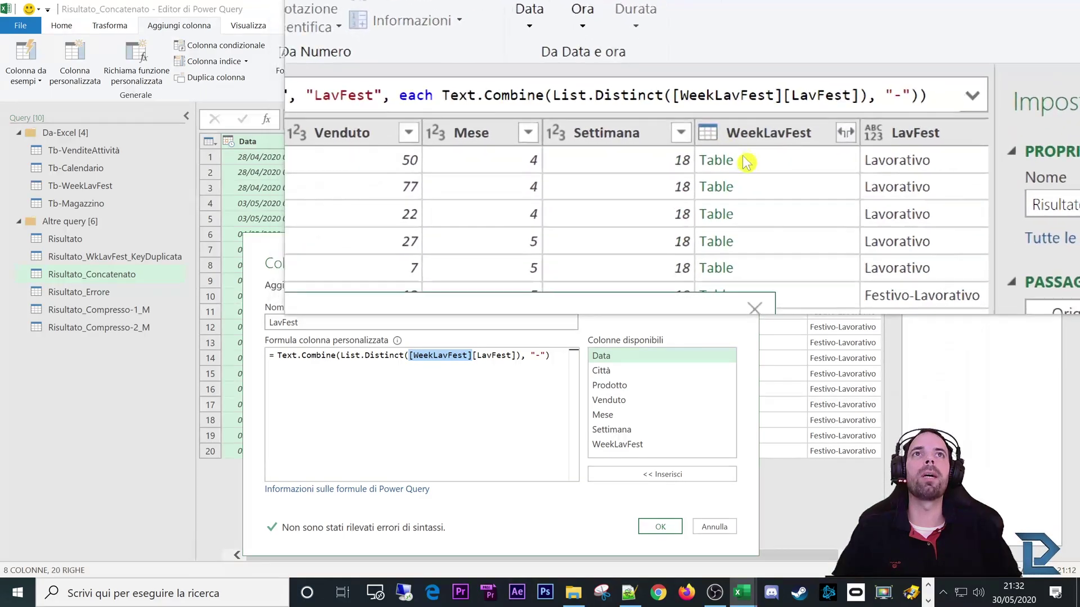
left_click(474, 354)
left_click_drag(475, 355, 520, 354)
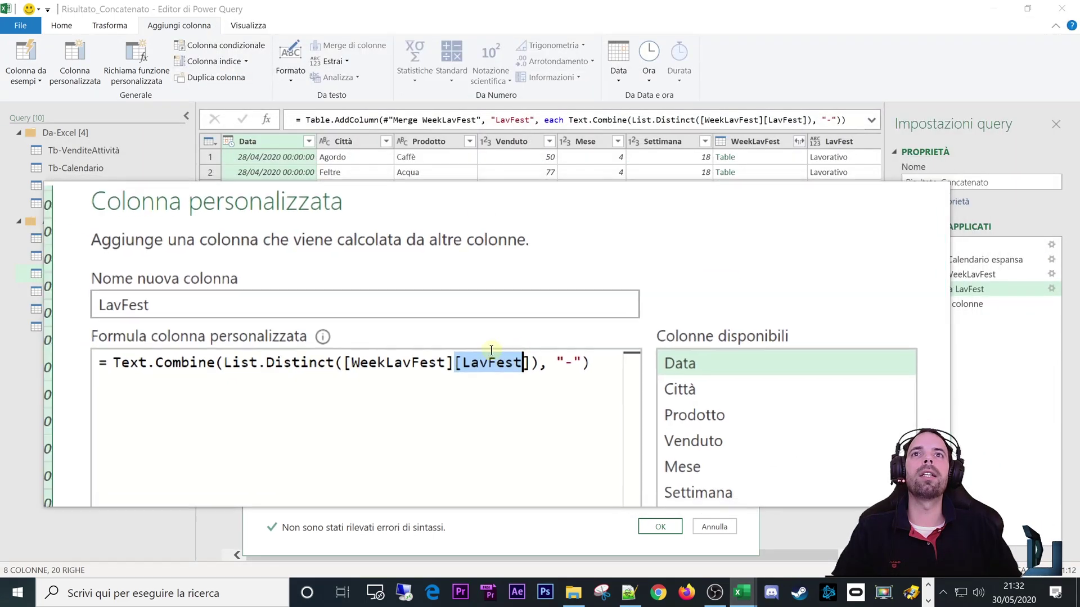
left_click(493, 355)
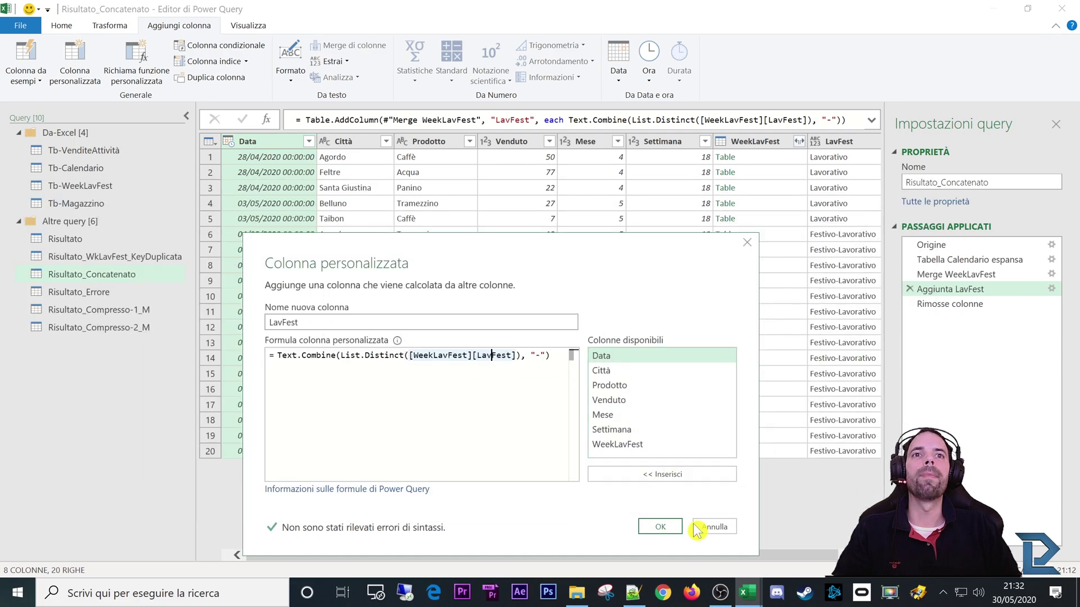
left_click(661, 526)
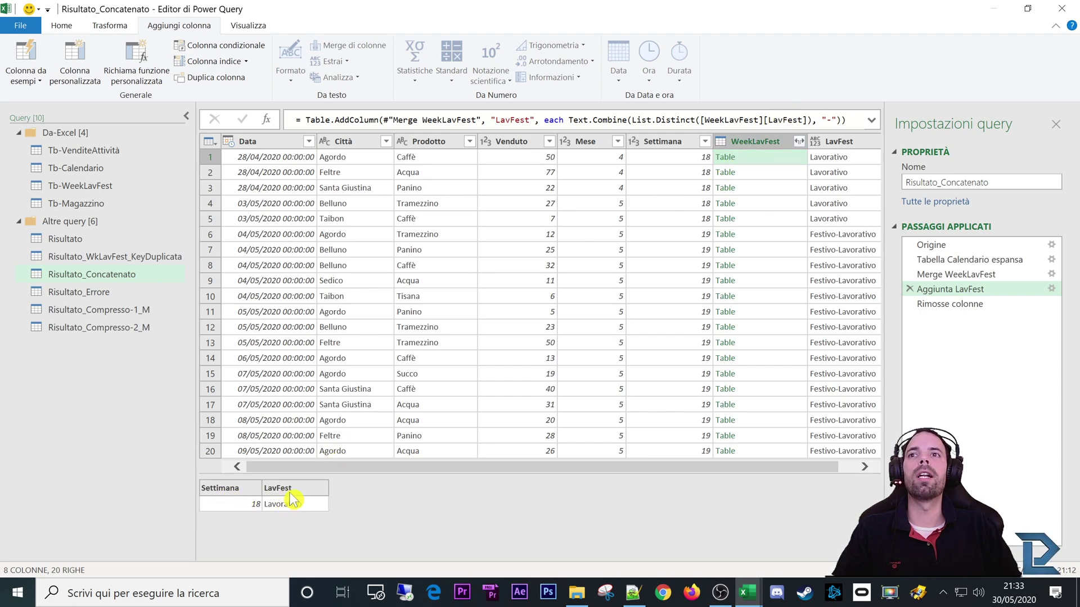
Reopen the Aggiunta LavFest settings, examine the [LavFest] column reference and the "-" separator, and accept them
left_click(1051, 288)
left_click(486, 269)
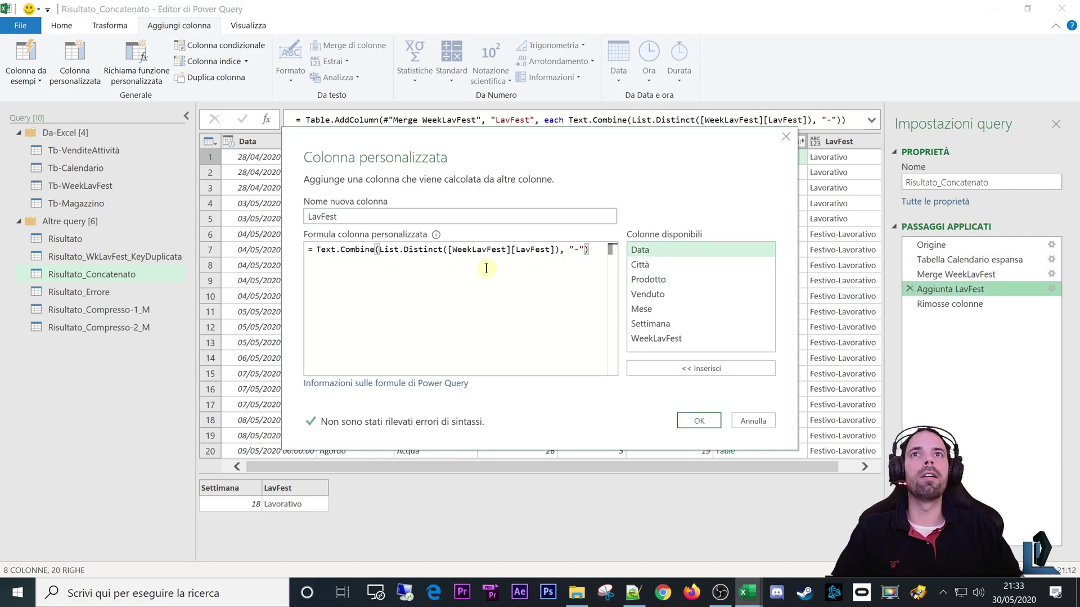
left_click_drag(526, 249, 540, 248)
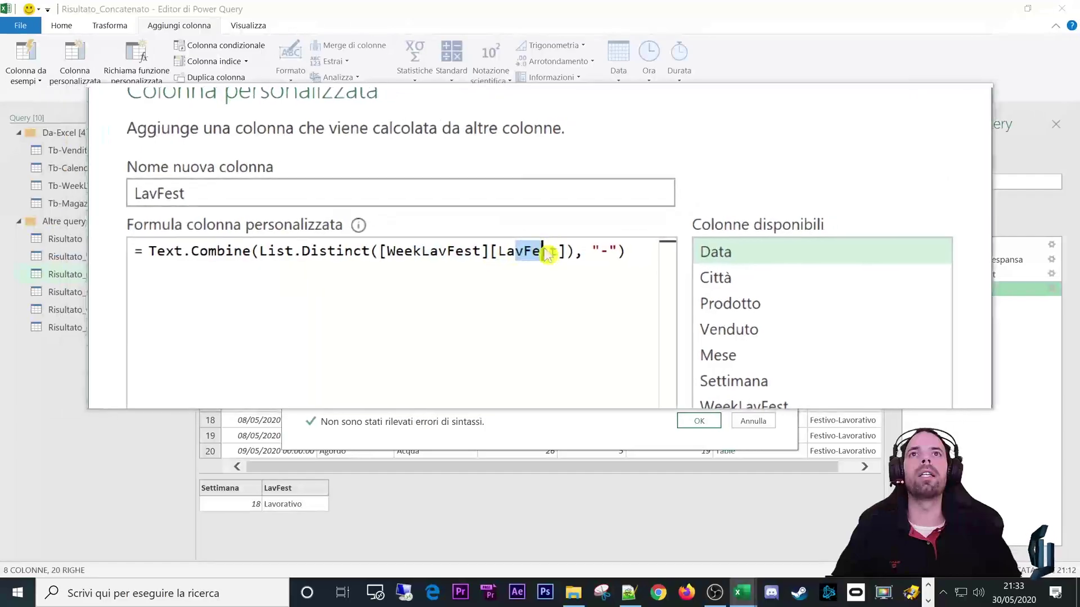
left_click(604, 250)
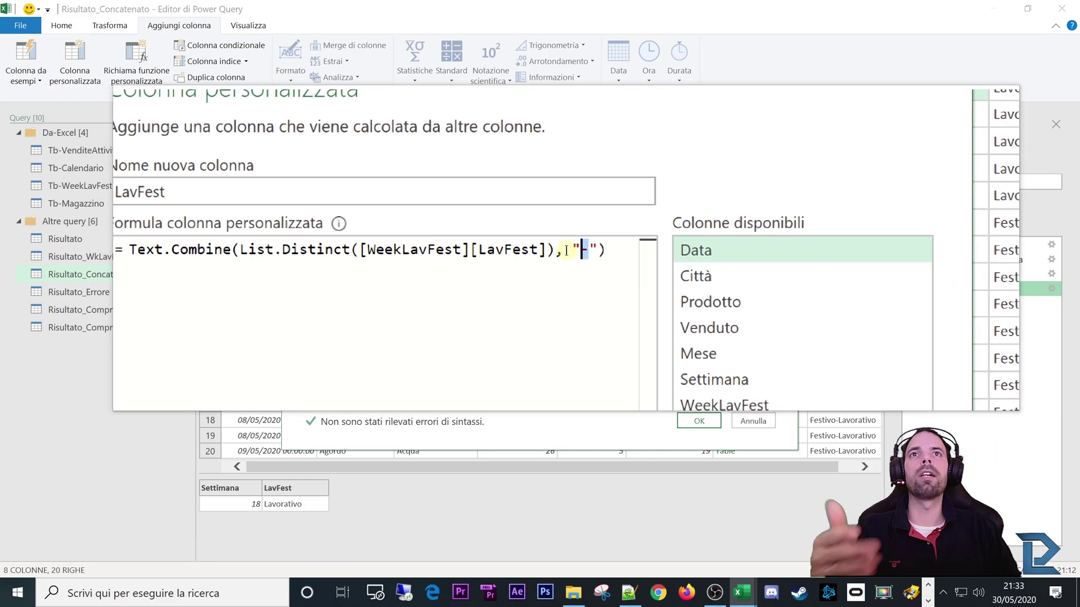
left_click_drag(581, 251, 575, 255)
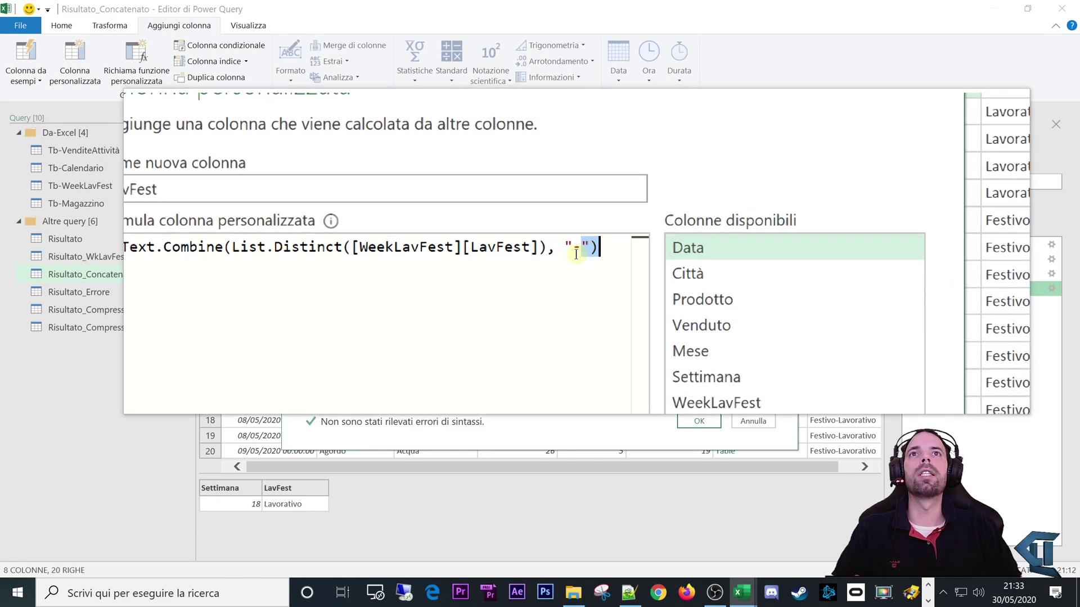
left_click(576, 254)
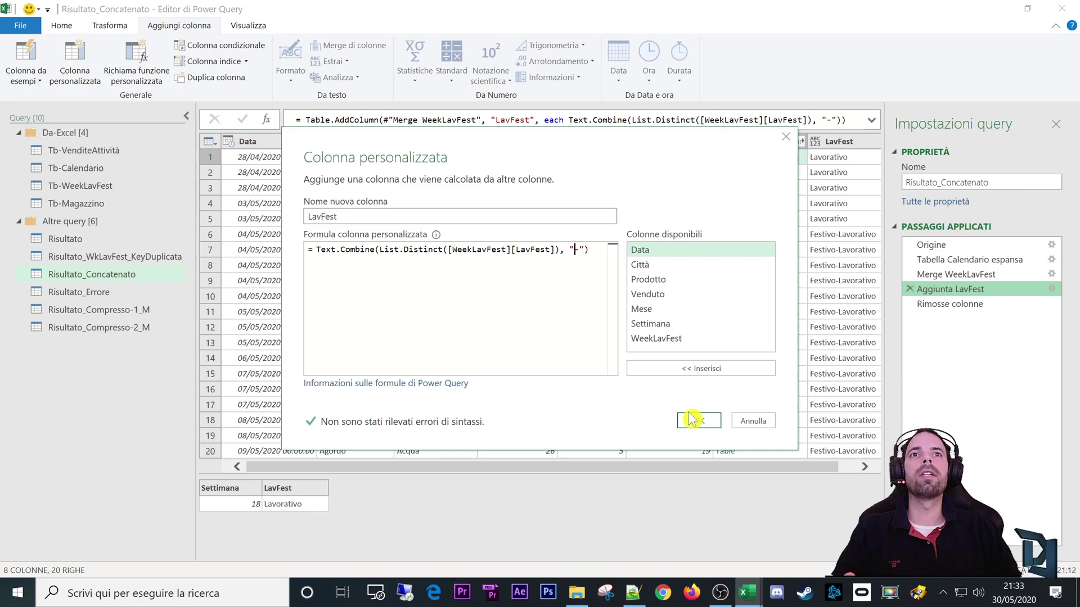
left_click(696, 421)
Check the concatenated LavFest values in the first rows and the full record of row 20
left_click(850, 189)
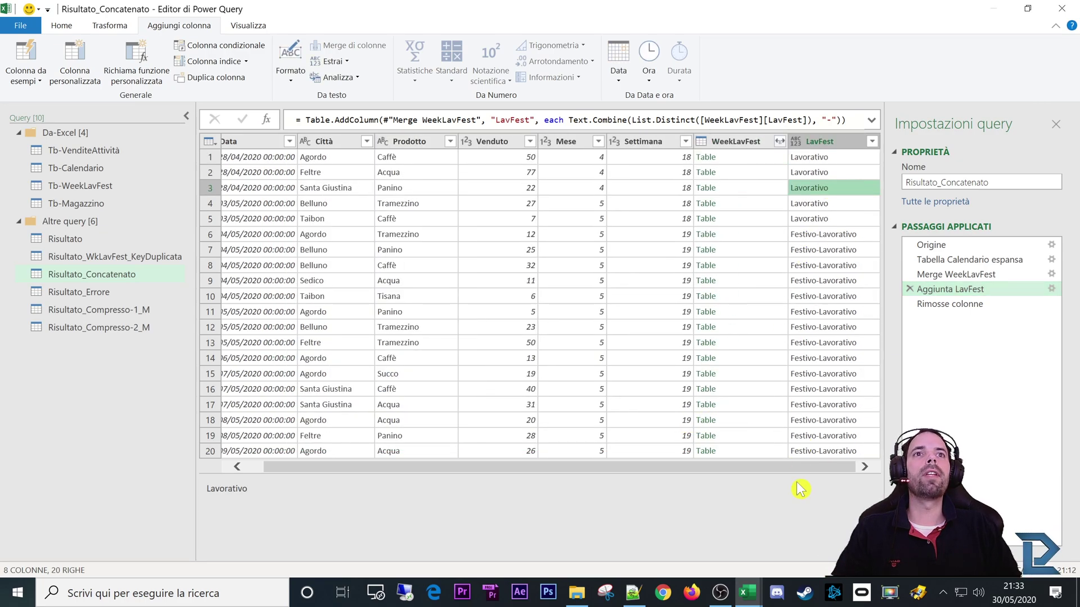
left_click(827, 158)
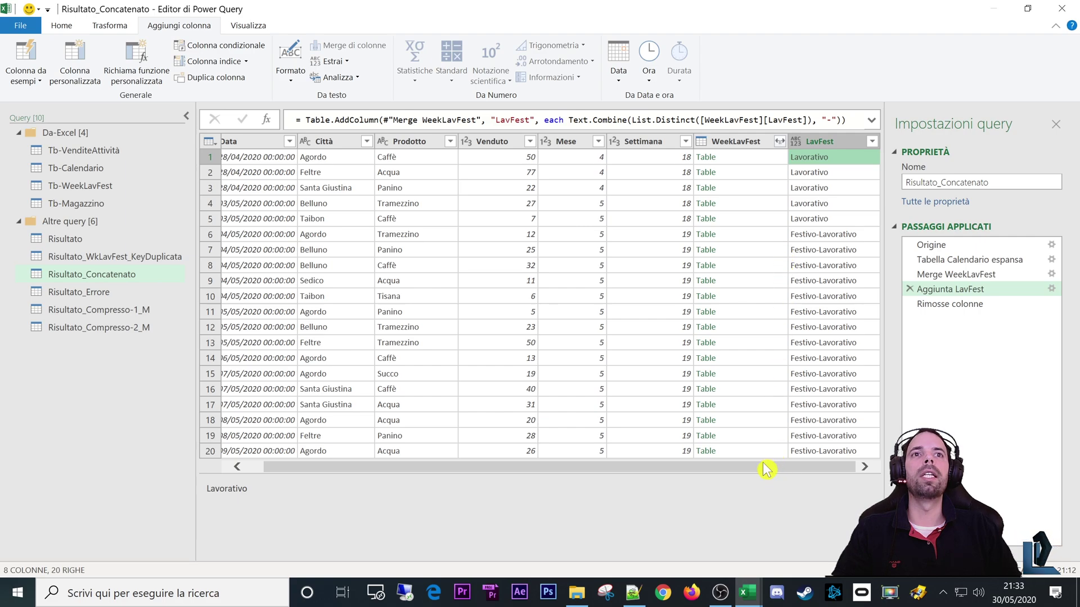
left_click(248, 467)
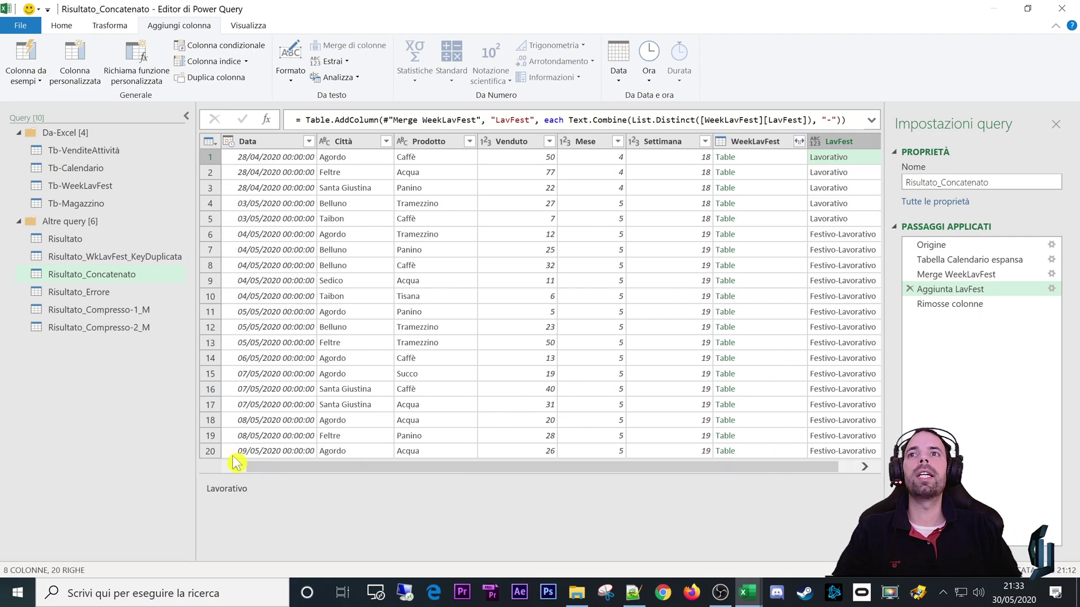
left_click(210, 451)
left_click_drag(681, 471, 767, 465)
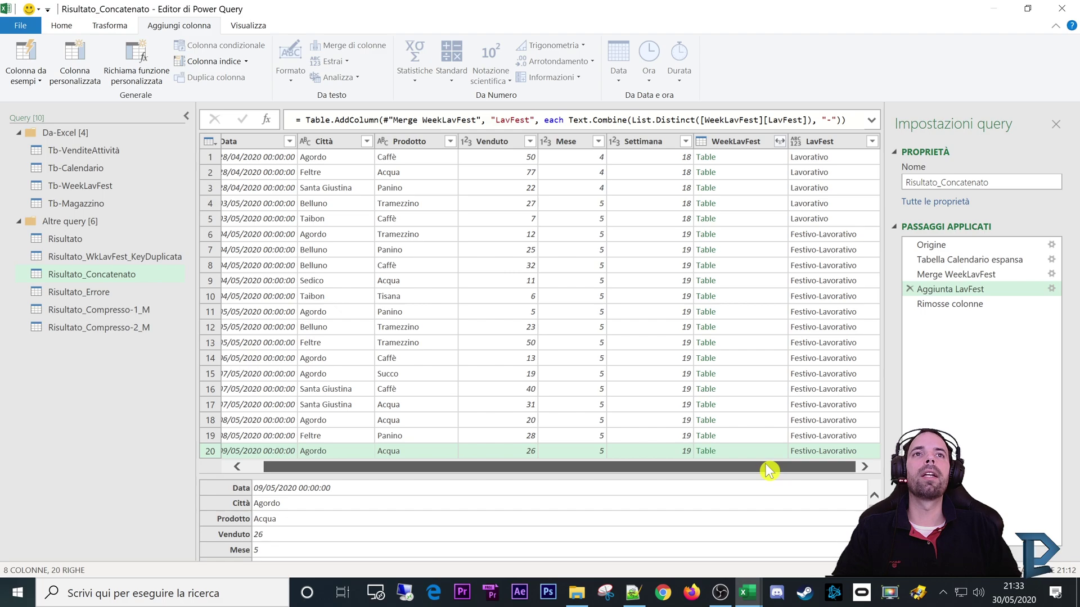
Compare the LavFest values of the week 18 and week 19 rows and view the Rimosse colonne step
left_click(816, 175)
left_click(814, 235)
left_click(813, 266)
left_click(812, 327)
left_click(810, 375)
left_click(809, 421)
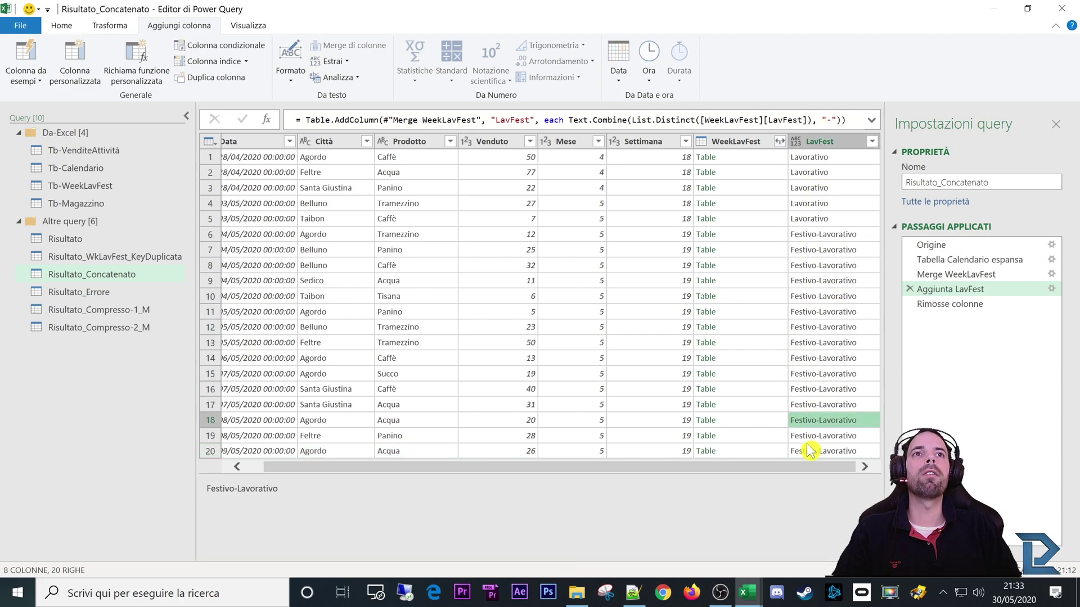
left_click(821, 389)
left_click(929, 303)
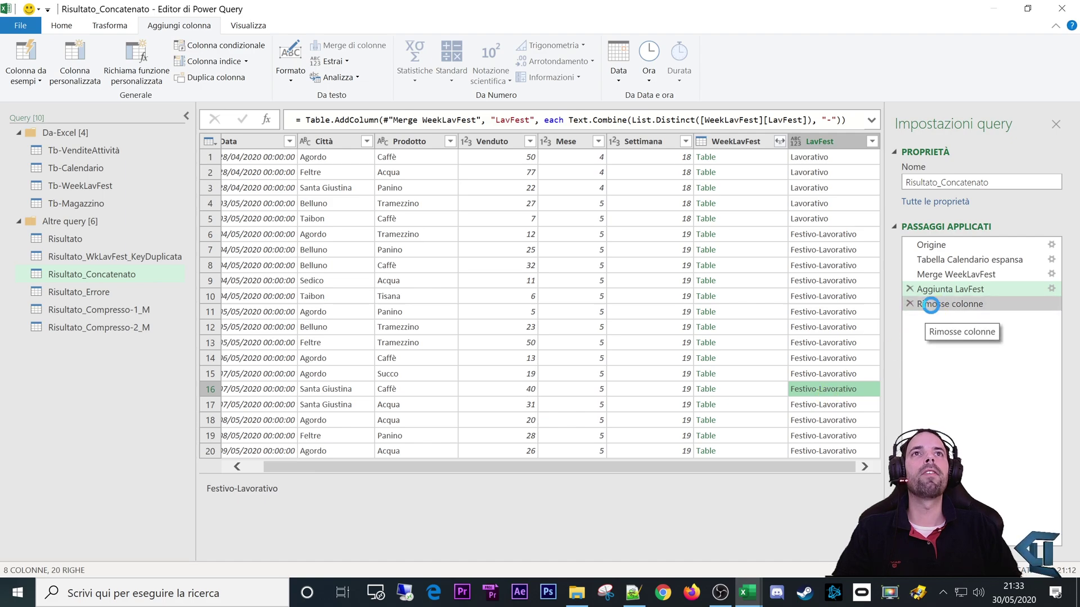
Review the Merge WeekLavFest, Aggiunta LavFest and Rimosse colonne steps of Risultato_Concatenato
left_click(745, 141)
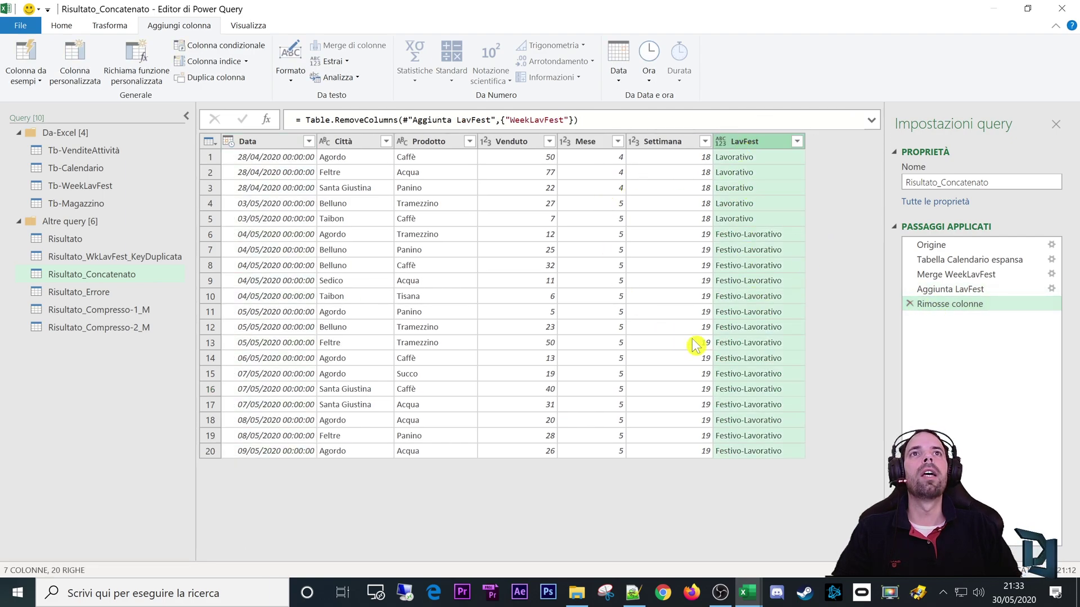
left_click(930, 274)
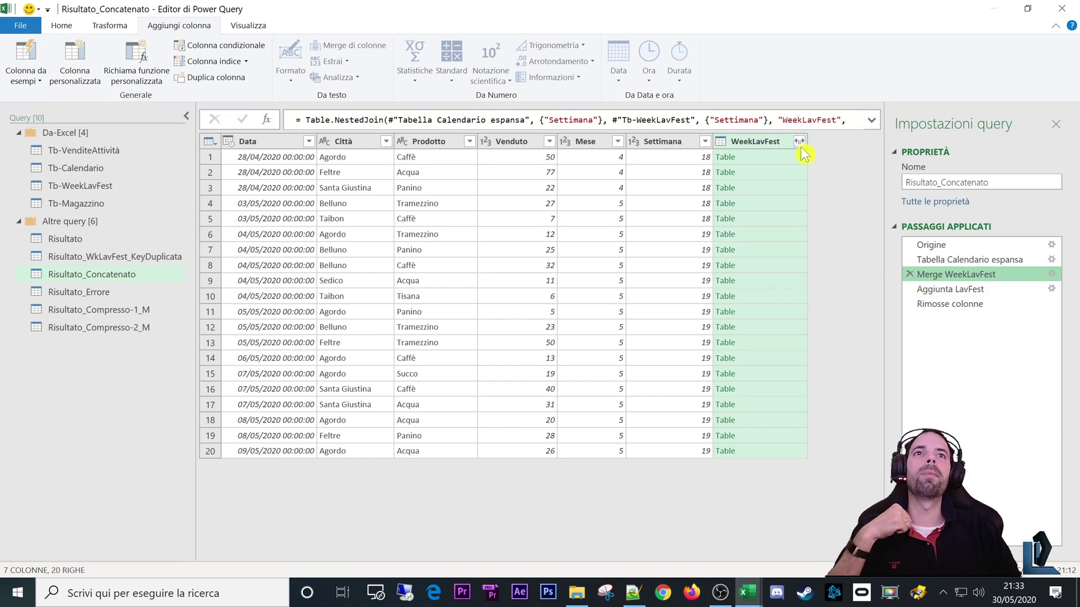
left_click(945, 289)
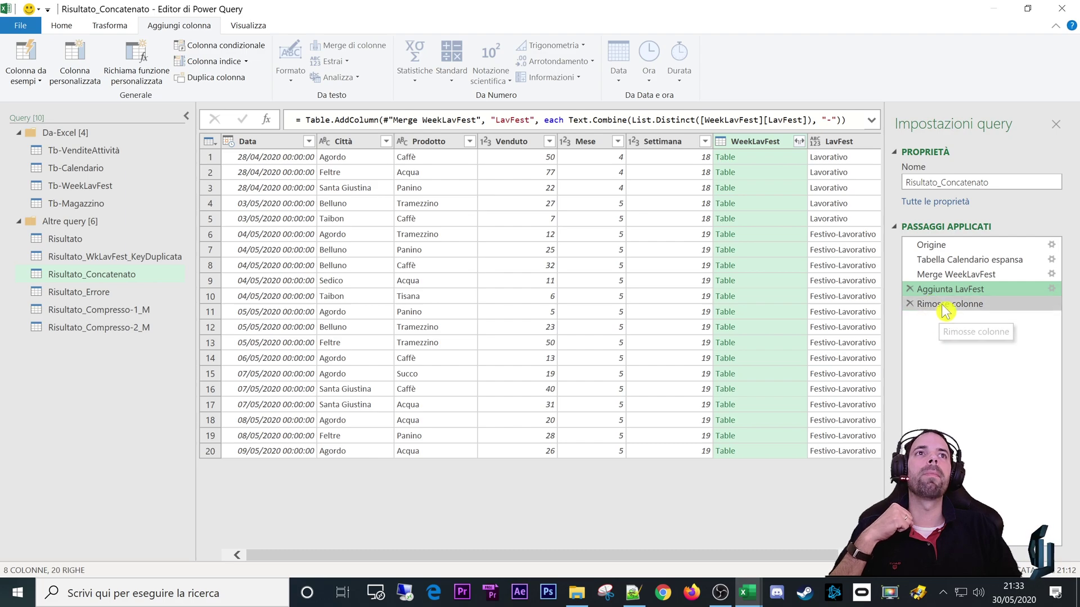
left_click(945, 306)
Compare the Settimana and concatenated LavFest values of rows 4, 6 and 8 in Risultato_Concatenato
left_click(734, 236)
left_click(684, 235)
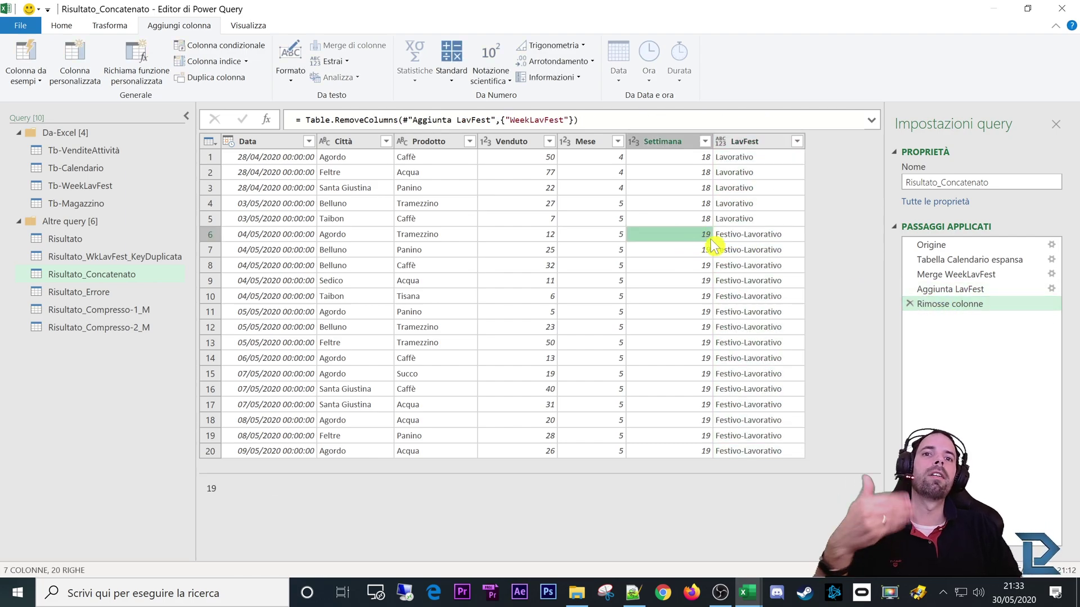
left_click(735, 239)
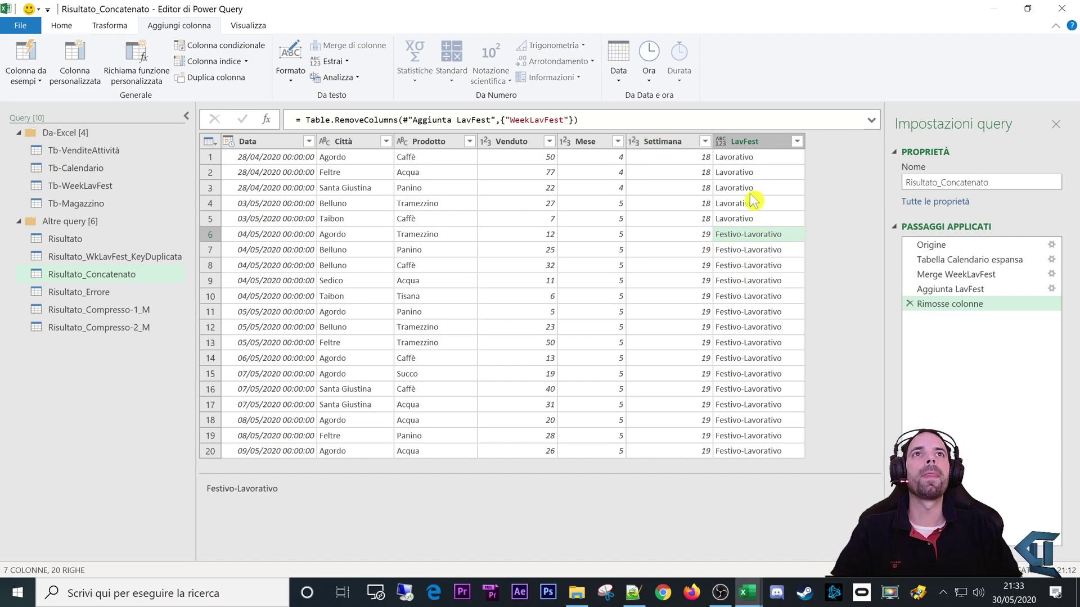
left_click(757, 208)
left_click(757, 265)
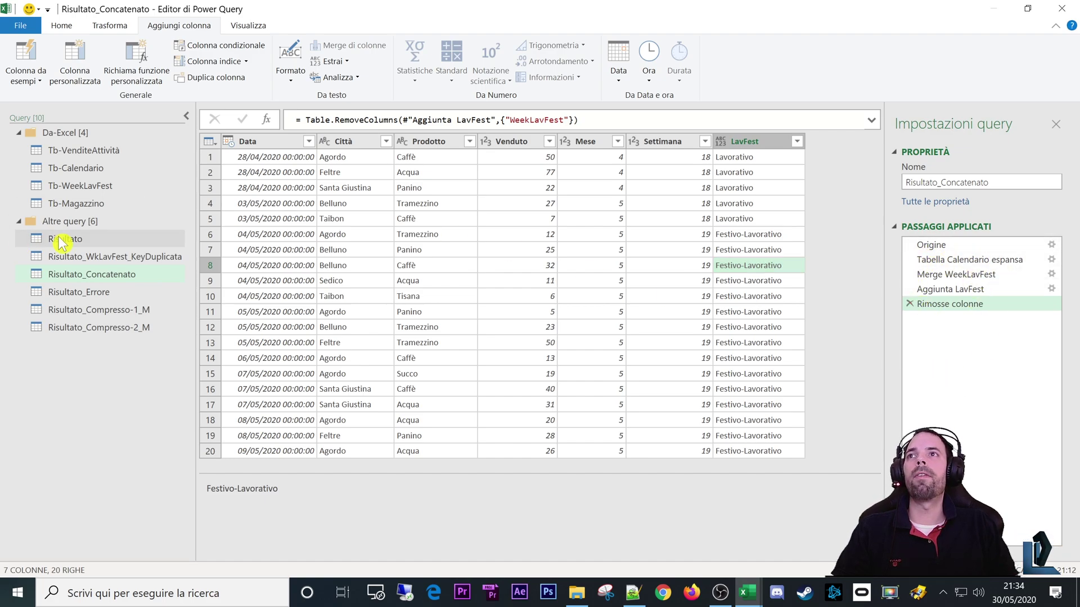
Open the Risultato_Errore query and examine its Magazzino column and the Tabella WeekLavFest espansa step
left_click(107, 292)
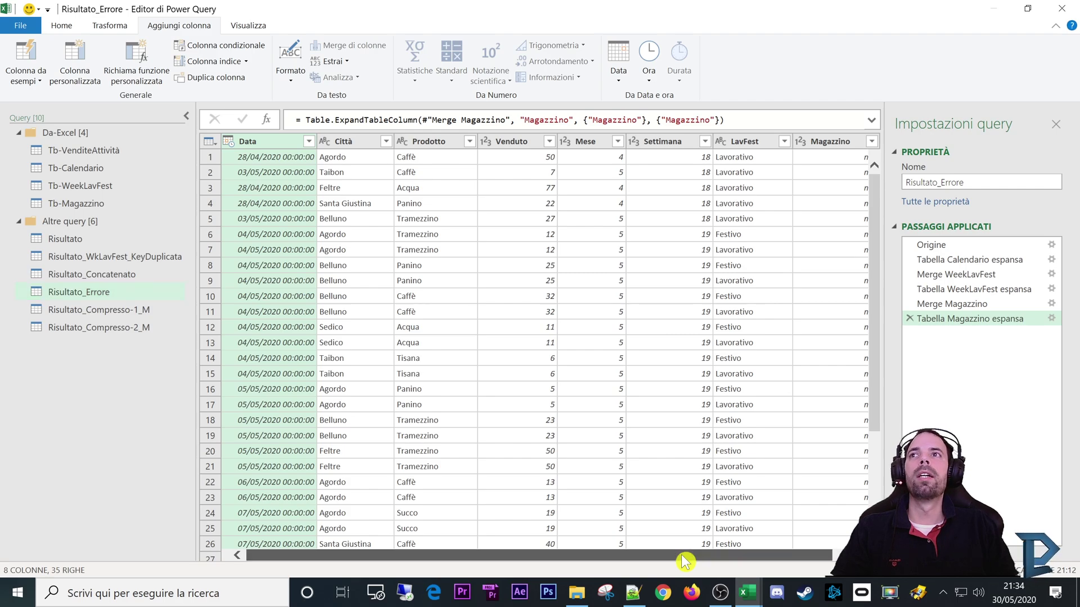
left_click_drag(686, 557, 805, 575)
left_click(976, 289)
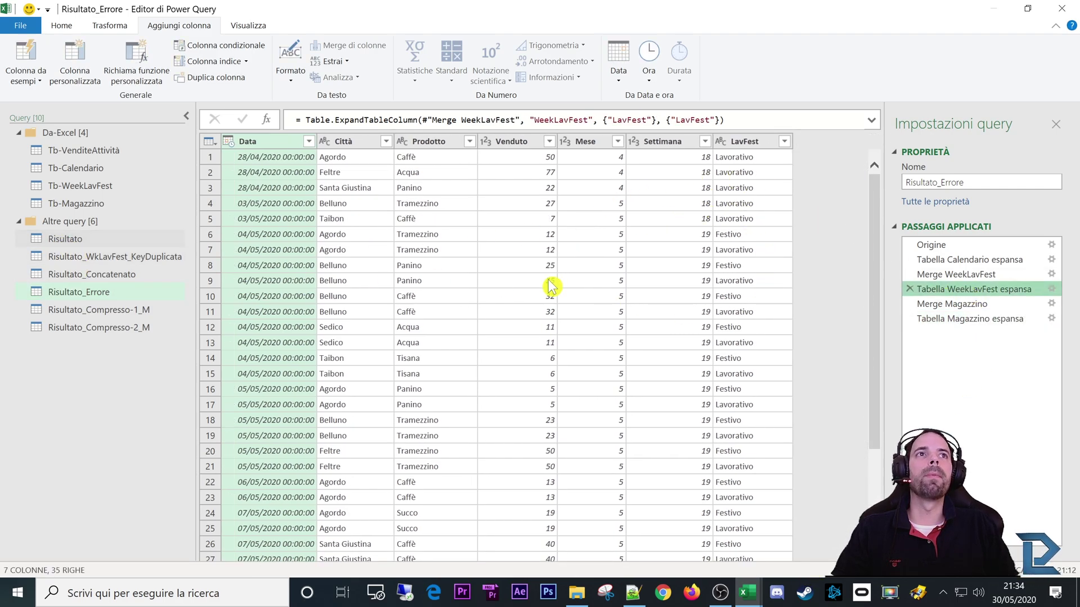
scroll(616, 337, "down", 5)
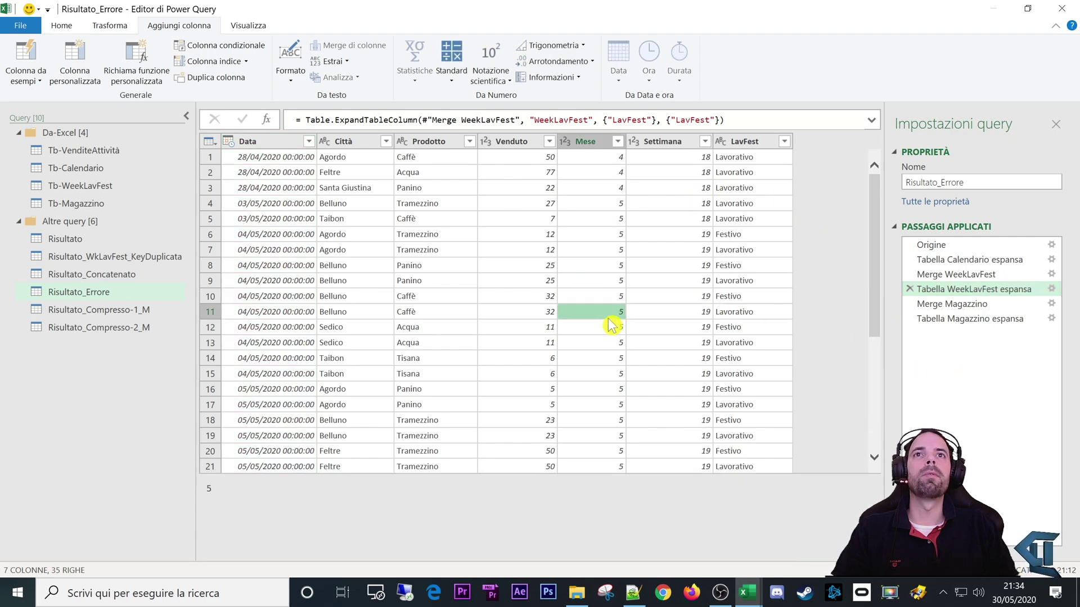
scroll(594, 342, "up", 5)
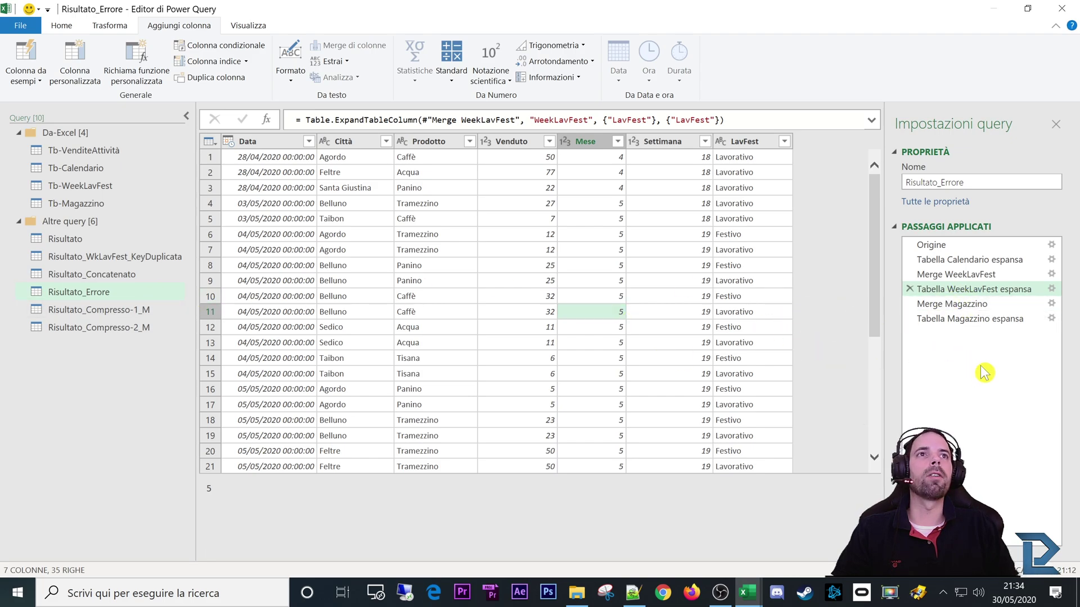
Locate the Merge di query command and examine the Merge Magazzino settings that match Tb-Magazzino on Prodotto
left_click(949, 306)
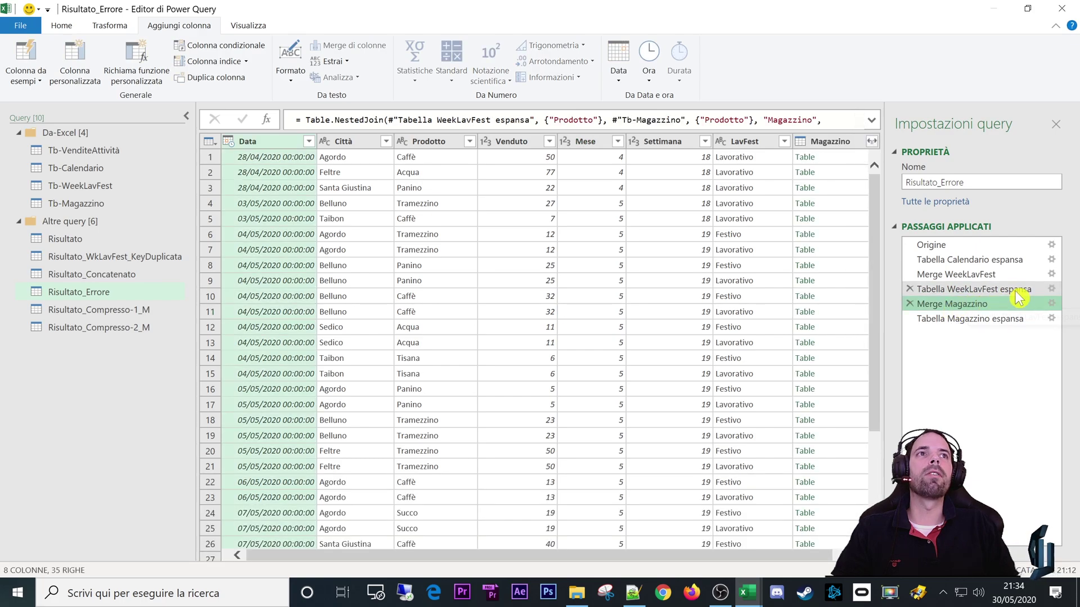
left_click(1051, 304)
key("Escape")
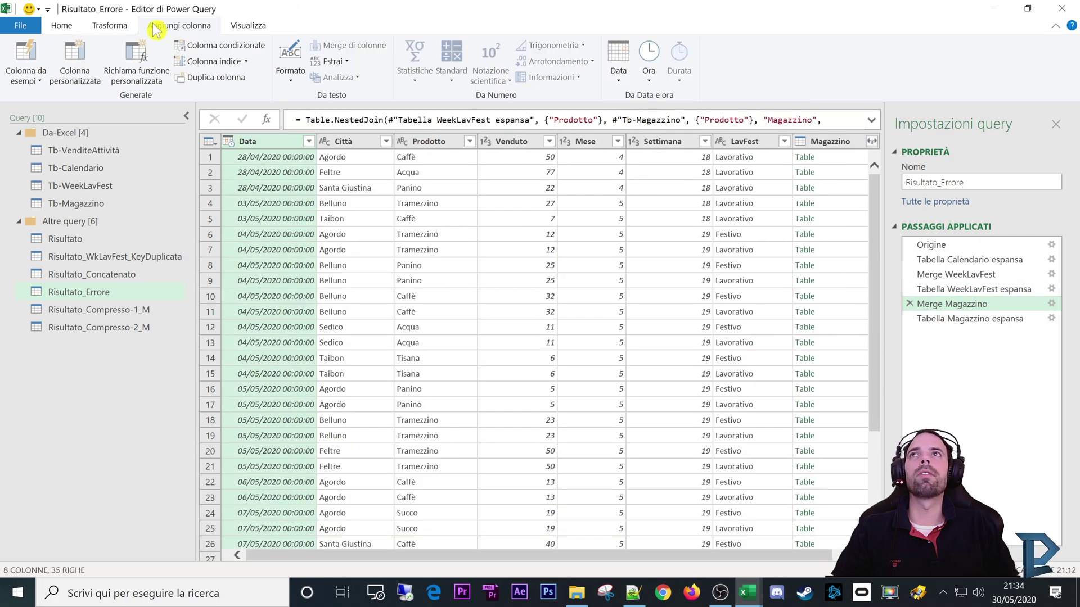
left_click(62, 25)
left_click(667, 46)
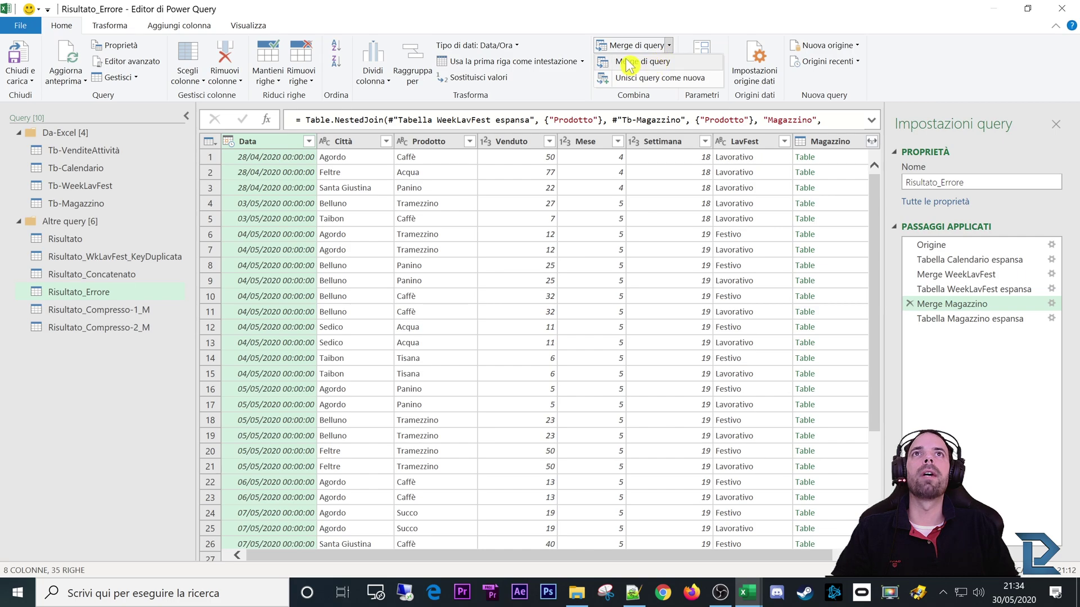
key("Escape")
left_click(1051, 303)
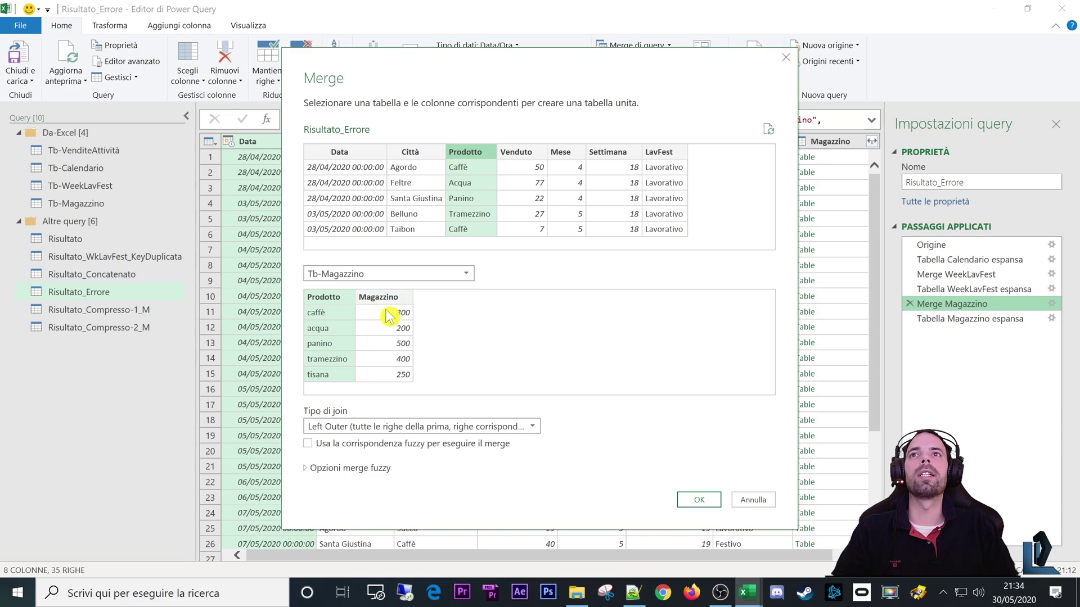
left_click(699, 500)
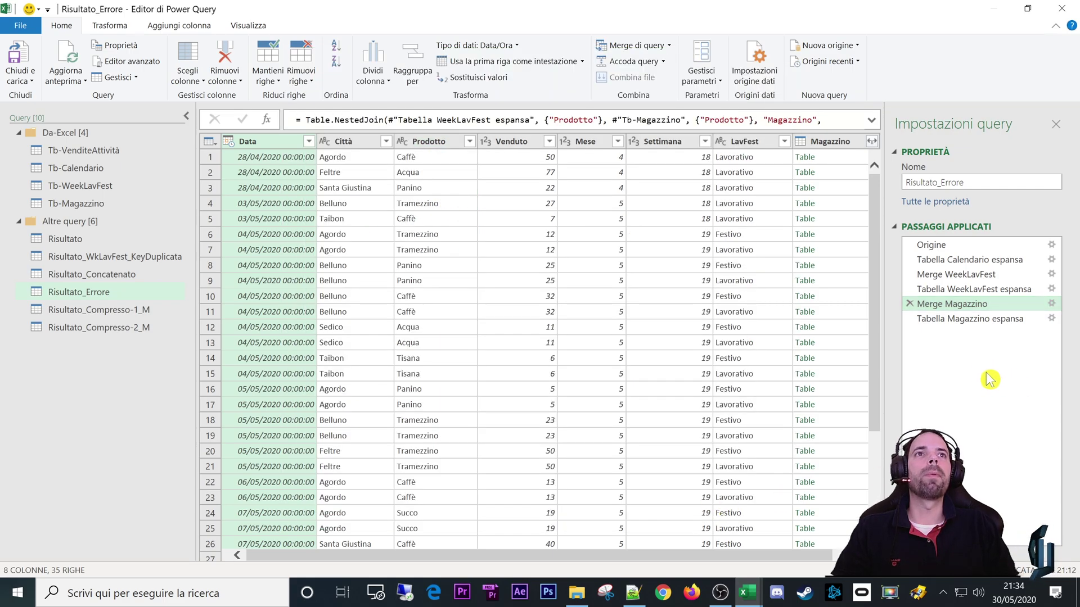
Recheck the product names in the Merge Magazzino settings and view the expand options of the Magazzino column
double_click(1021, 304)
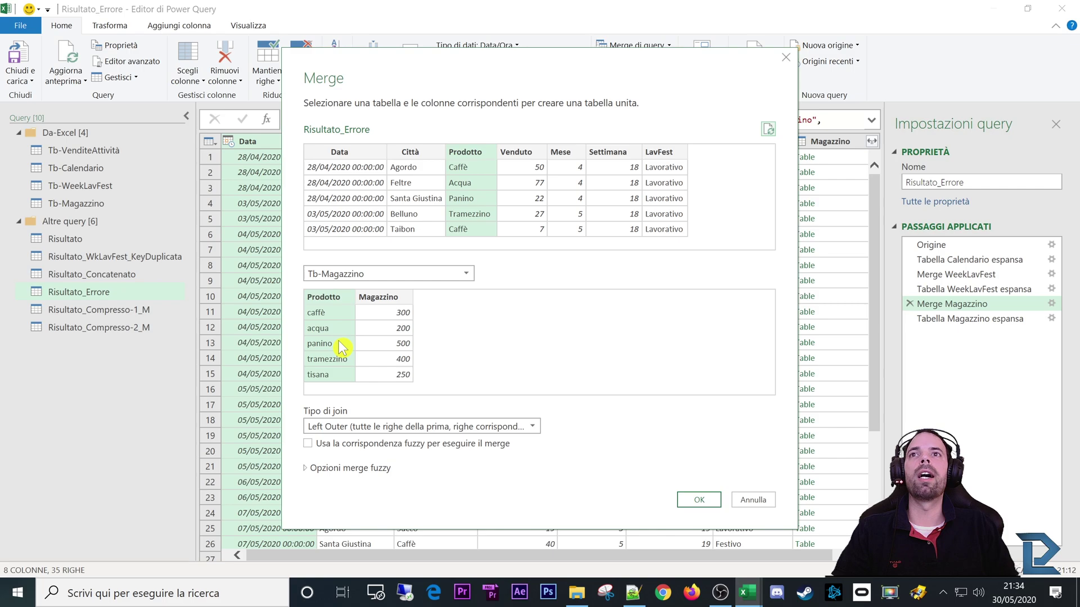
left_click(680, 499)
left_click_drag(792, 555, 808, 554)
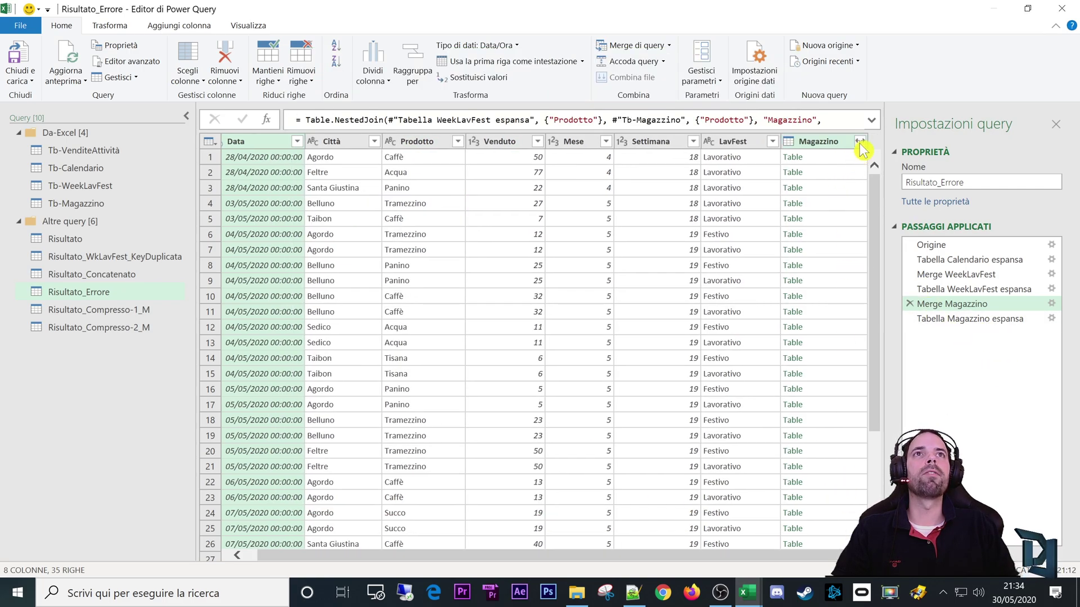
left_click(860, 141)
left_click(644, 215)
key("Return")
Examine the expanded Magazzino values against the Prodotto column in Risultato_Errore
left_click_drag(773, 556, 794, 555)
left_click_drag(838, 206, 828, 421)
left_click_drag(407, 187, 413, 344)
Open the Tb-Magazzino query and examine how the product names in its Prodotto column are written
left_click(55, 205)
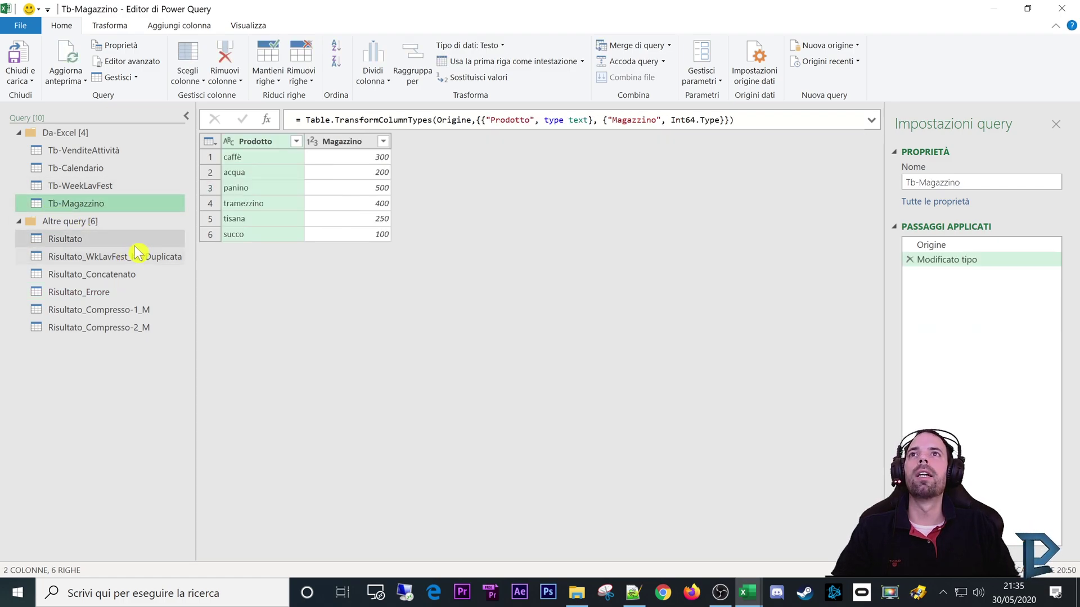
left_click(236, 157)
left_click(239, 204)
left_click(234, 235)
left_click(244, 188)
left_click(241, 159)
left_click(247, 172)
left_click(254, 204)
left_click(256, 219)
left_click(253, 203)
left_click(251, 187)
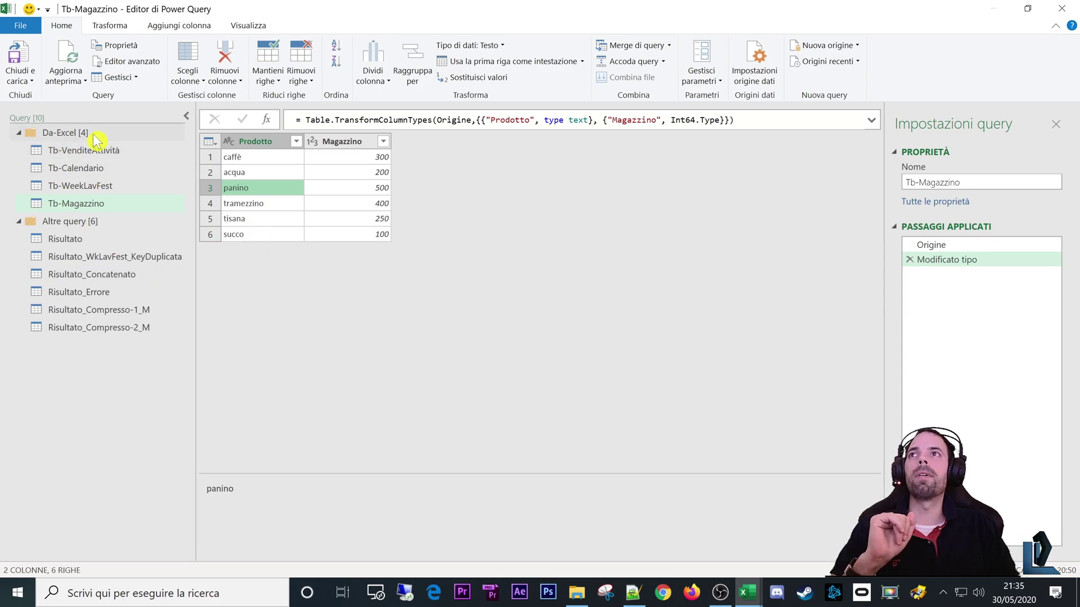
Examine the capitalization of the first three product names in Tb-VenditeAttività
left_click(83, 151)
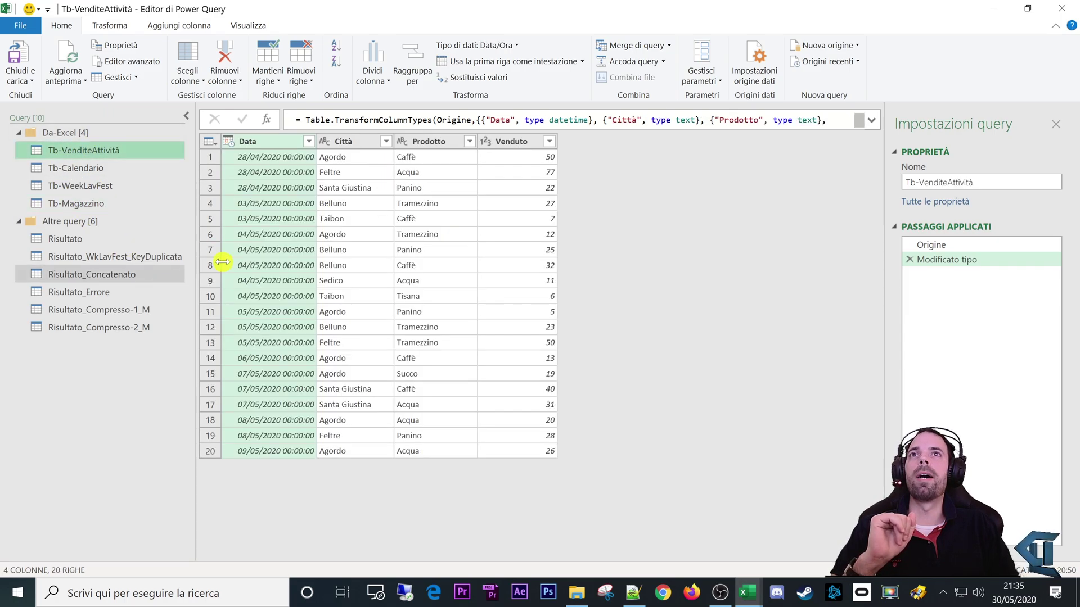
left_click(427, 159)
left_click(416, 173)
left_click(414, 189)
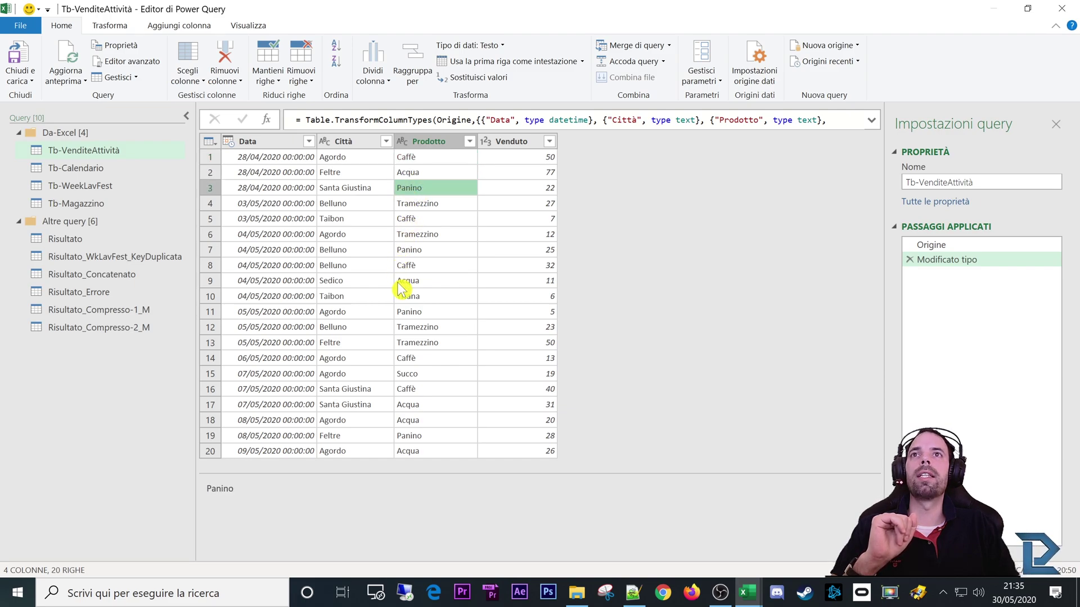
Return to Tb-Magazzino and check each product name from caffè to succo for capitalization
left_click(74, 207)
left_click(256, 158)
left_click(242, 173)
left_click(243, 189)
left_click(243, 203)
left_click(245, 221)
left_click(247, 236)
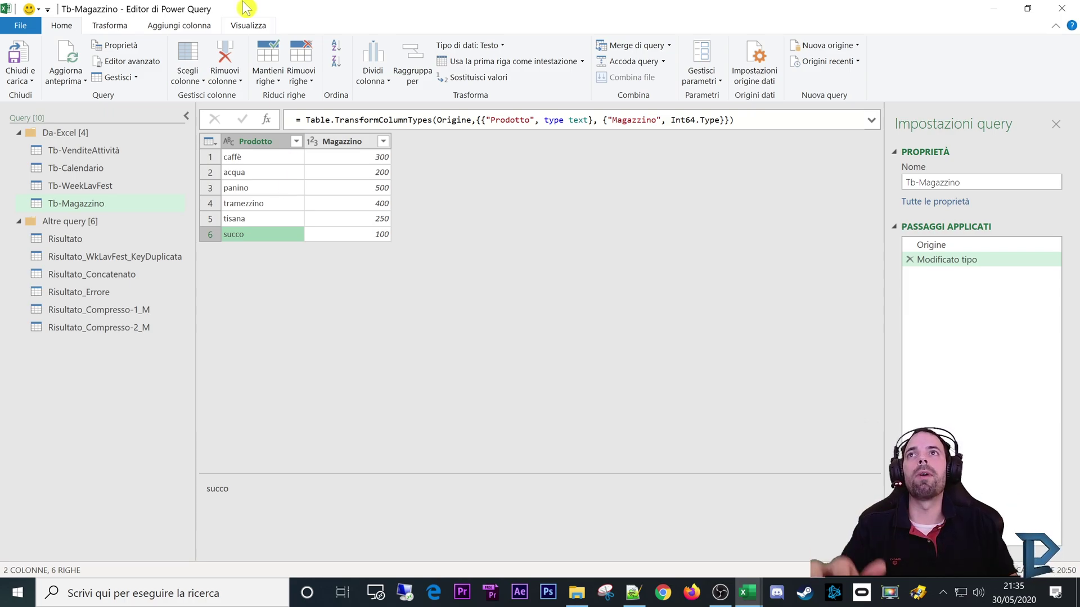
Convert the Prodotto column of Tb-Magazzino to capitalize each word
left_click(280, 140)
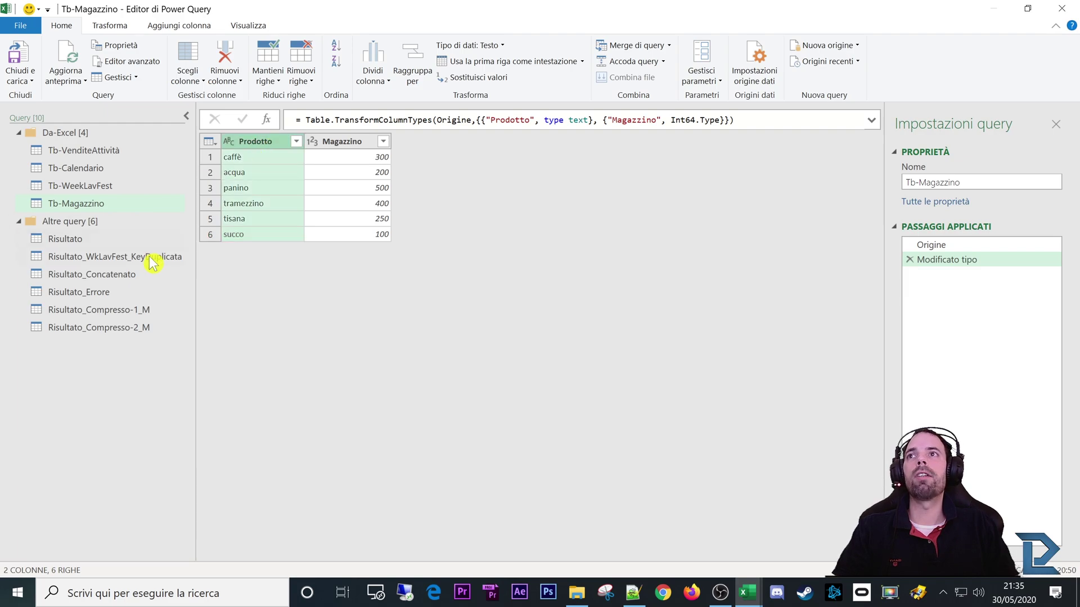
left_click(122, 297)
left_click(118, 207)
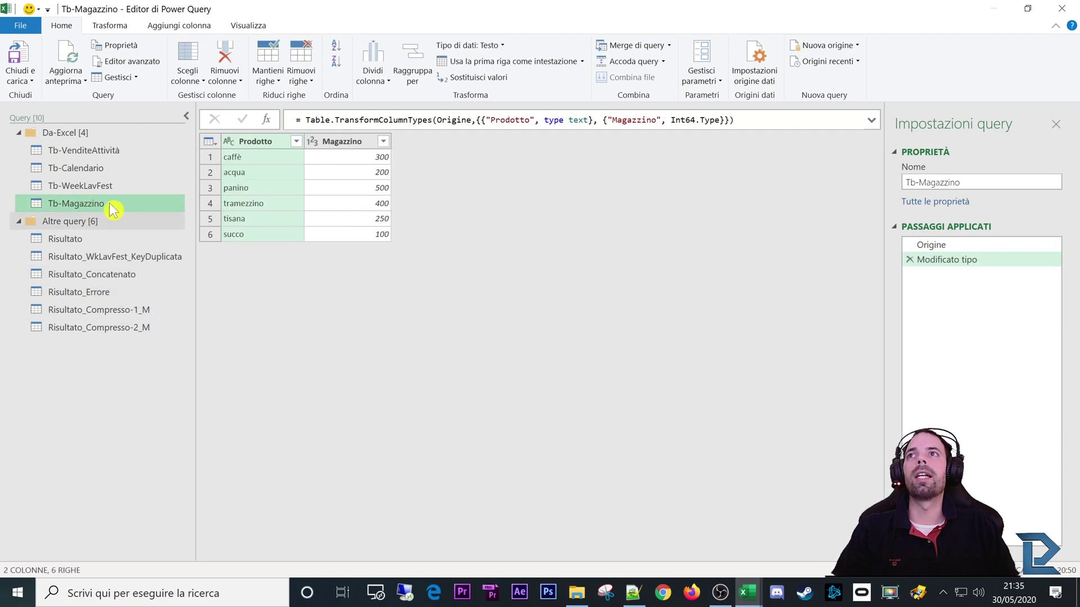
left_click(252, 144)
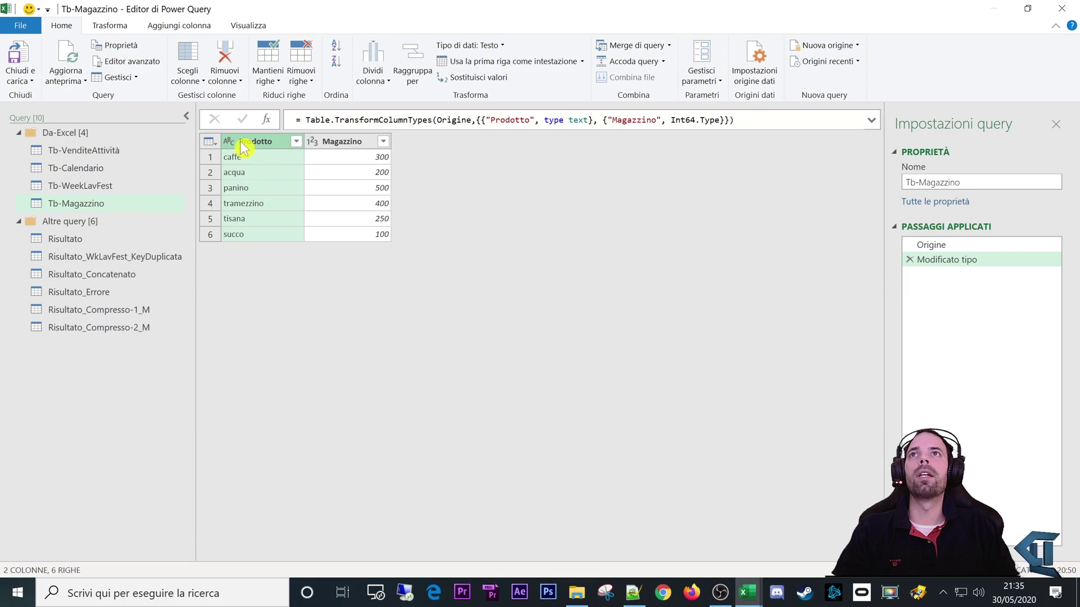
left_click(124, 28)
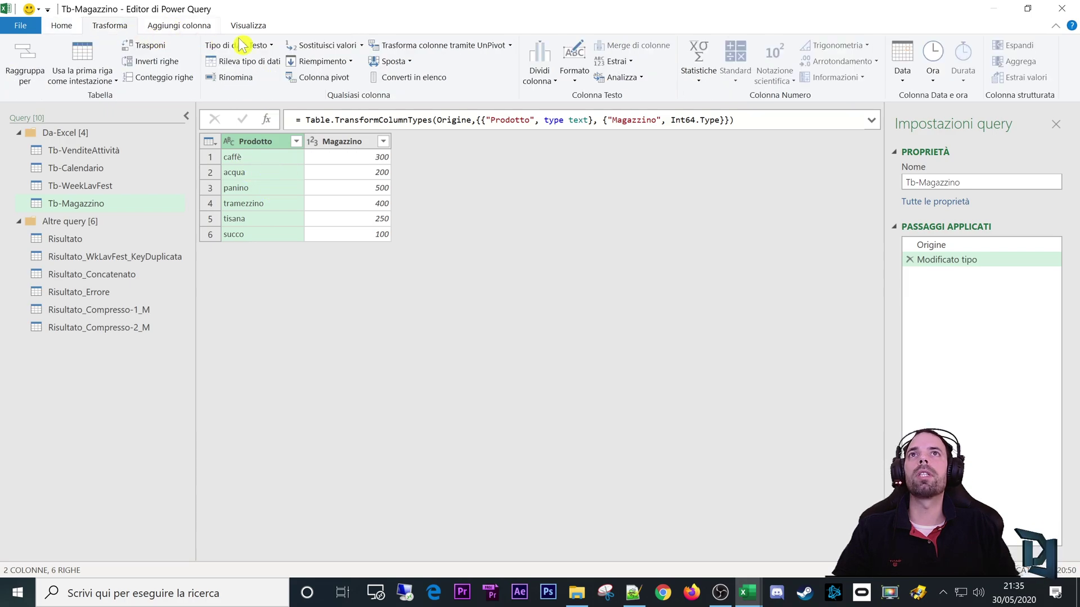
left_click(573, 84)
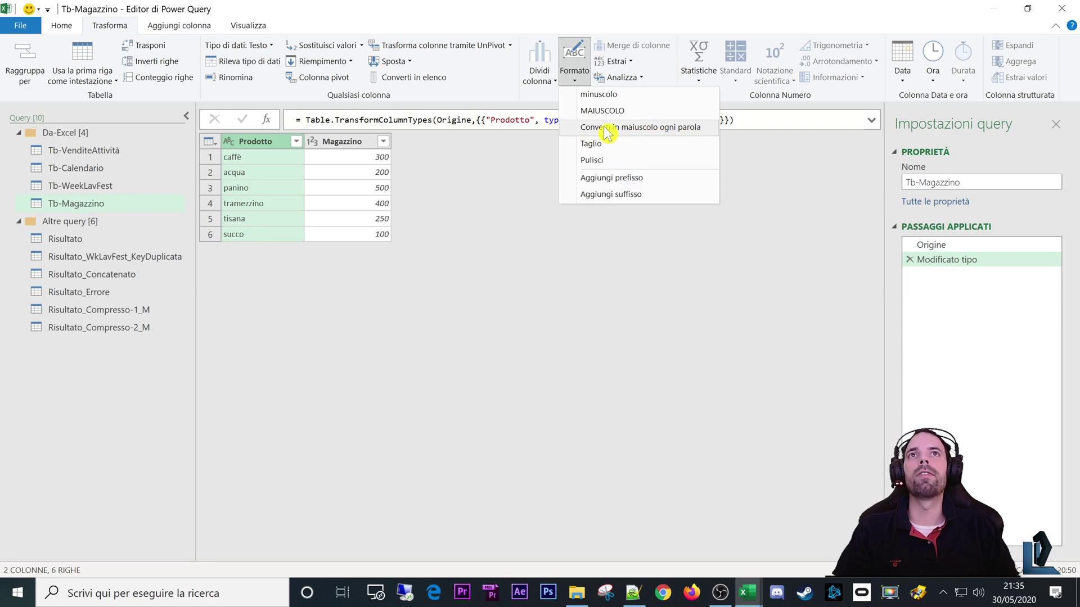
left_click(663, 129)
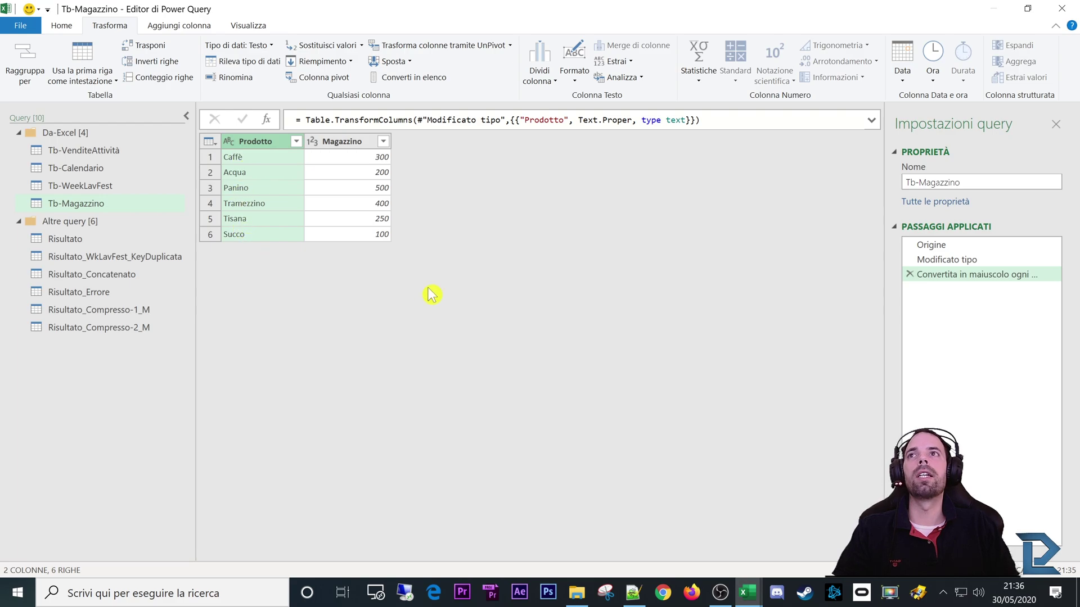
Check the Magazzino values in Risultato_Errore and the converted product names in Tb-Magazzino
left_click(99, 293)
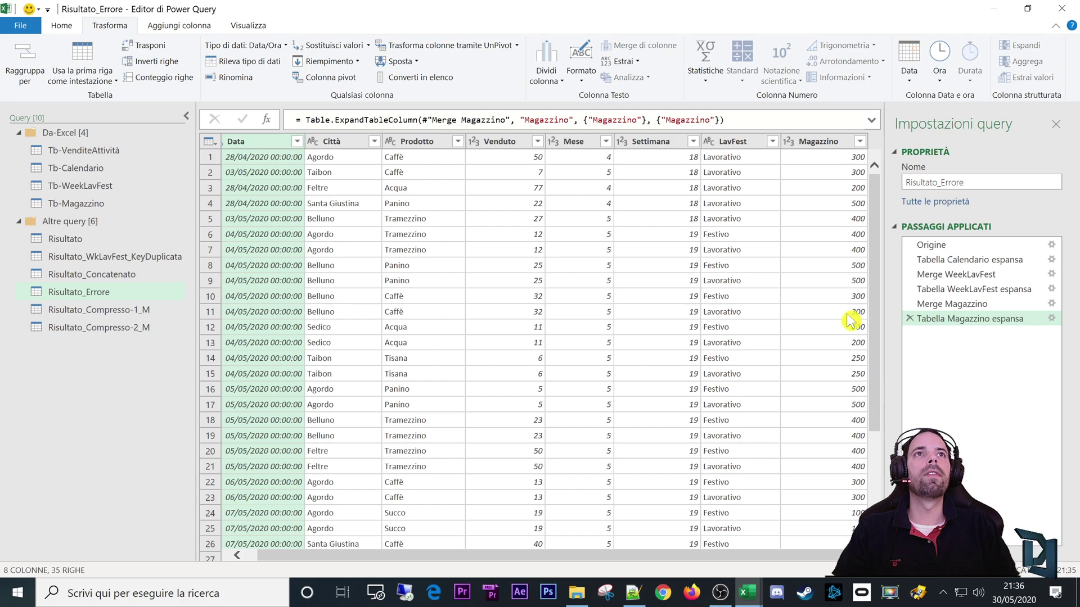
left_click(822, 203)
left_click(822, 265)
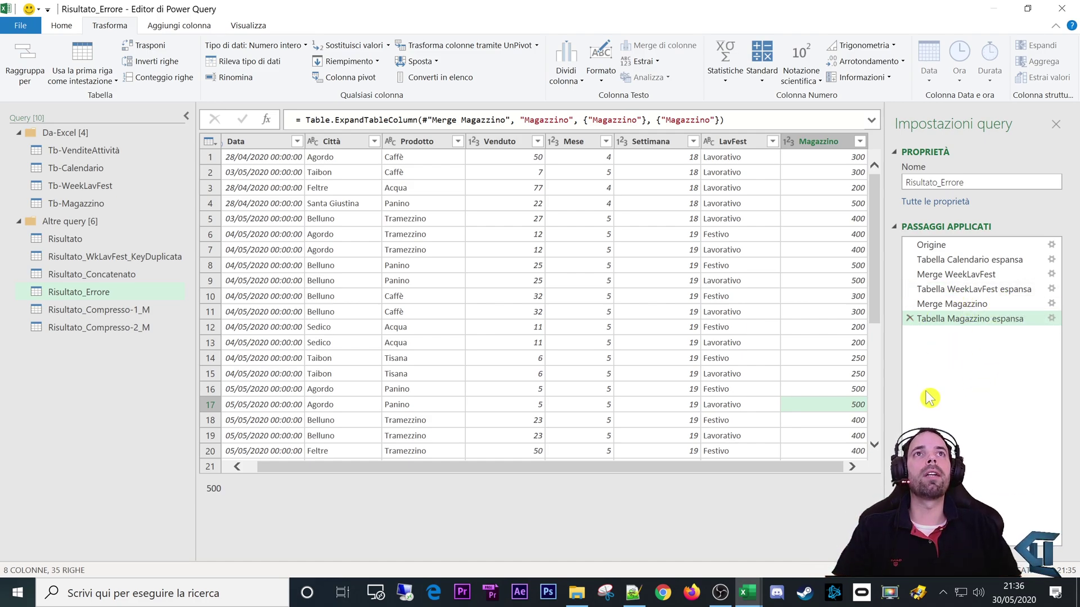
left_click(79, 204)
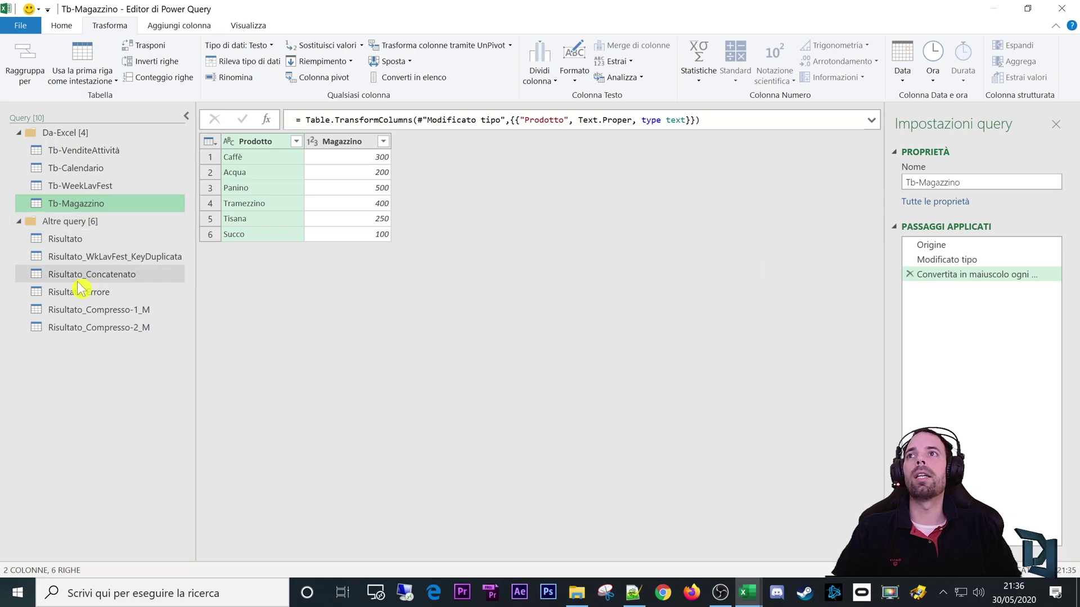
left_click(78, 292)
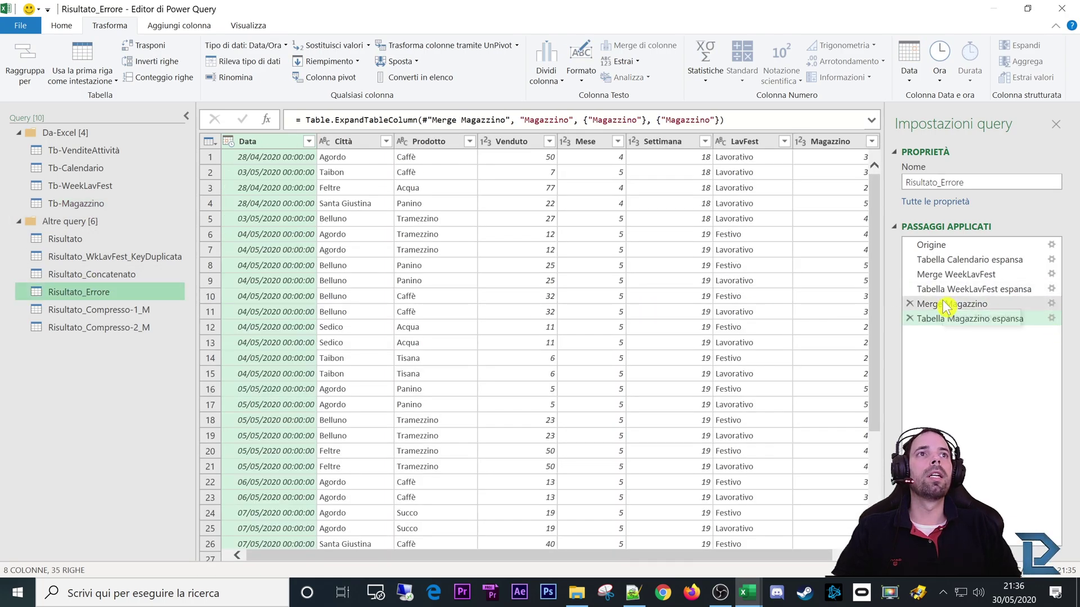
Try matching the Mese column to the Magazzino column in the Merge Magazzino step of Risultato_Errore
left_click(1043, 308)
left_click(1050, 304)
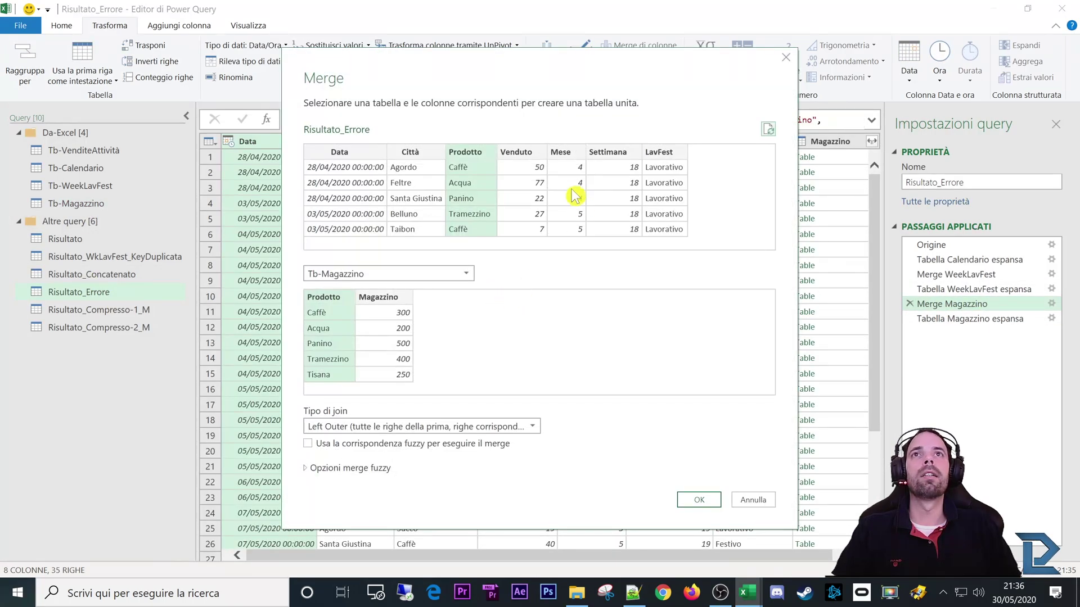
left_click(560, 191)
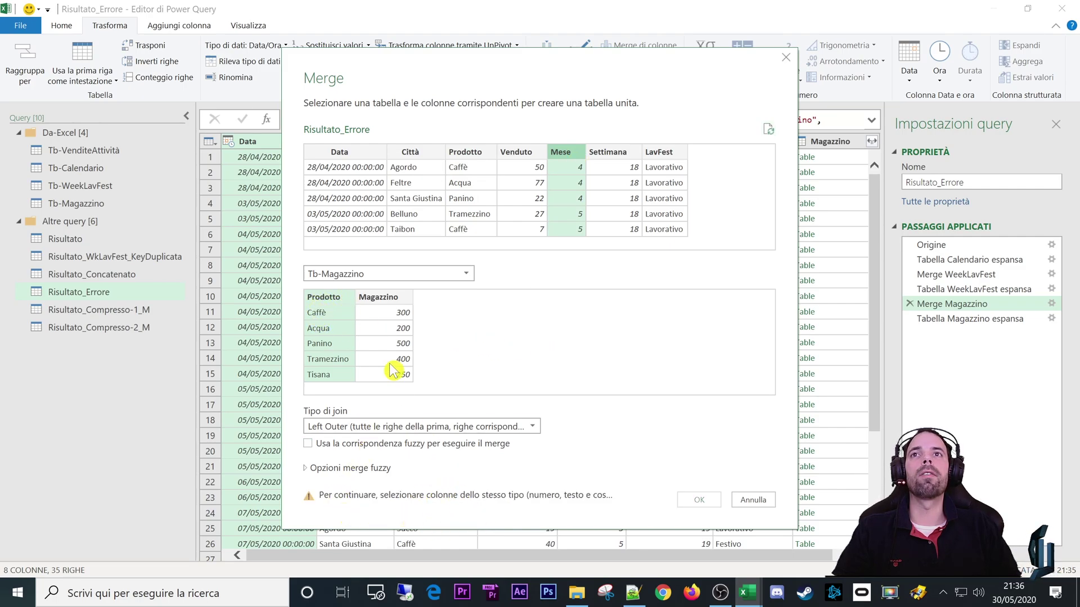
left_click(388, 298)
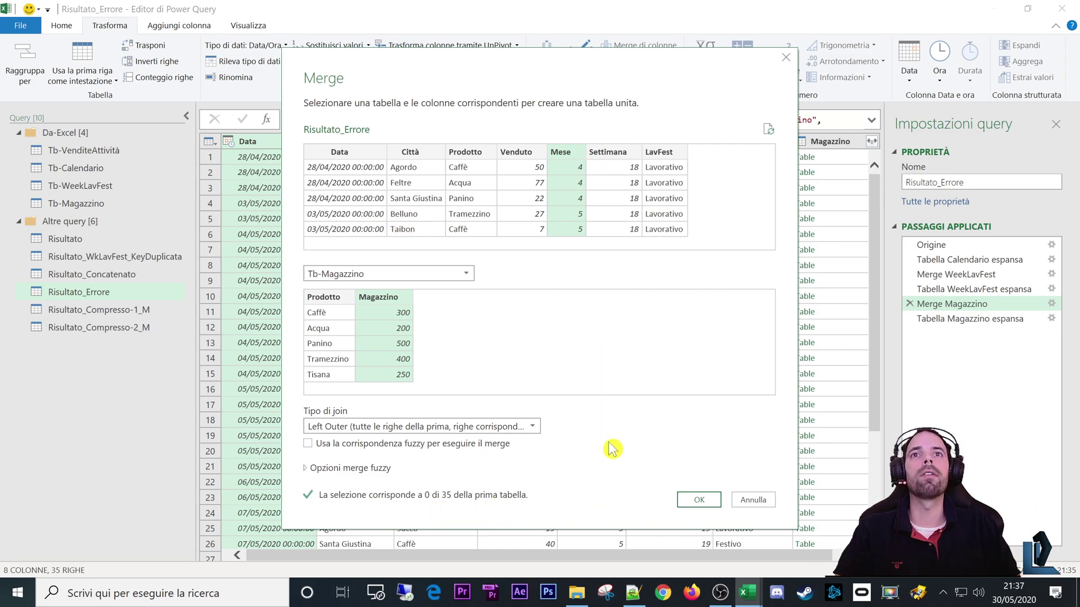
left_click(716, 498)
left_click(744, 141)
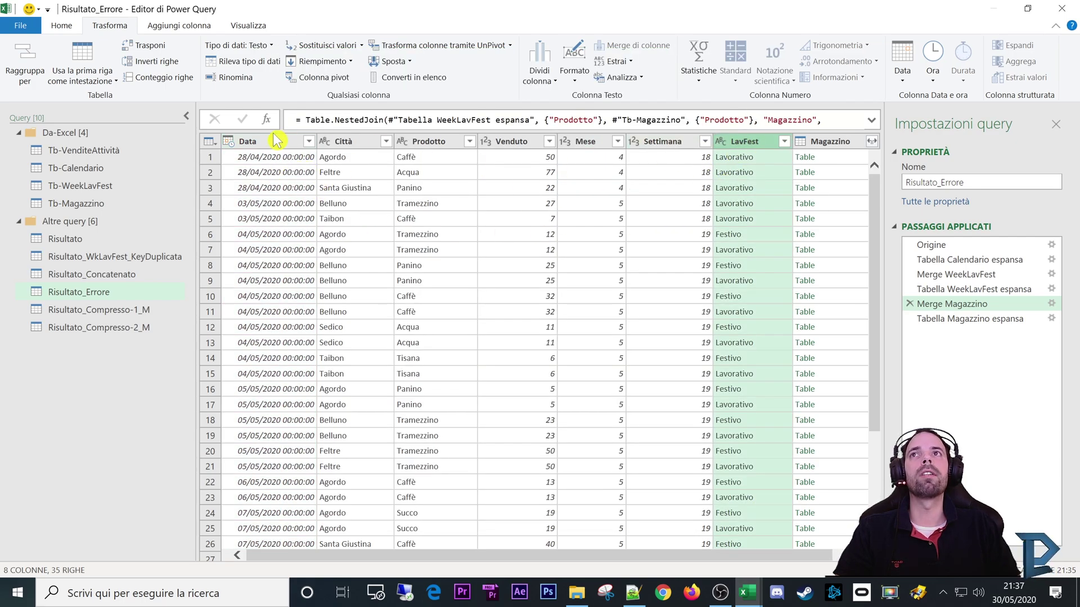
left_click(250, 141)
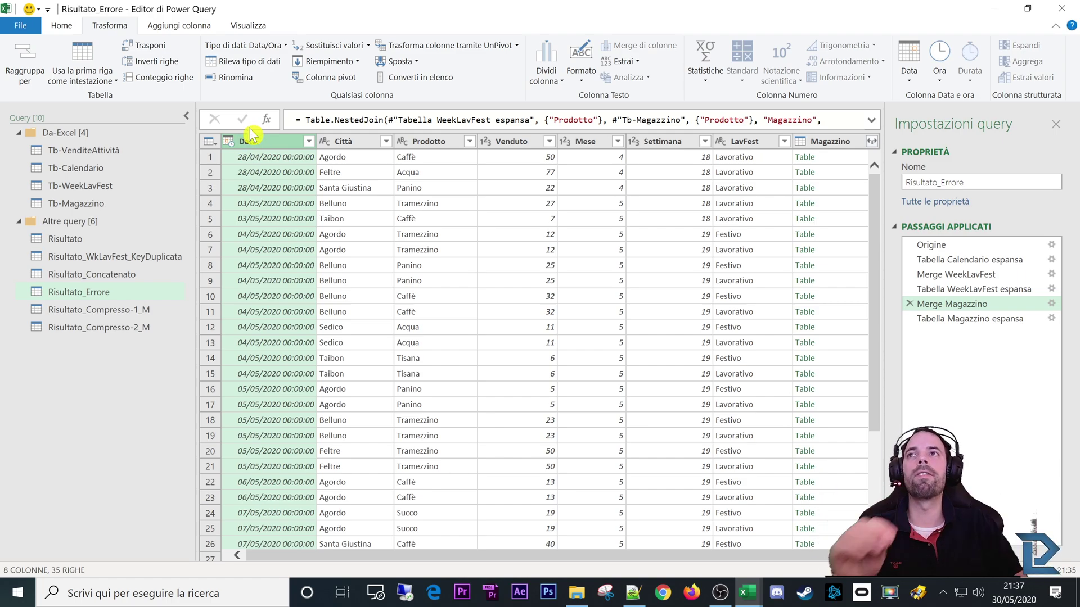
Examine the key count for each Settimana in Risultato_WkLavFest_KeyDuplicata
left_click(108, 256)
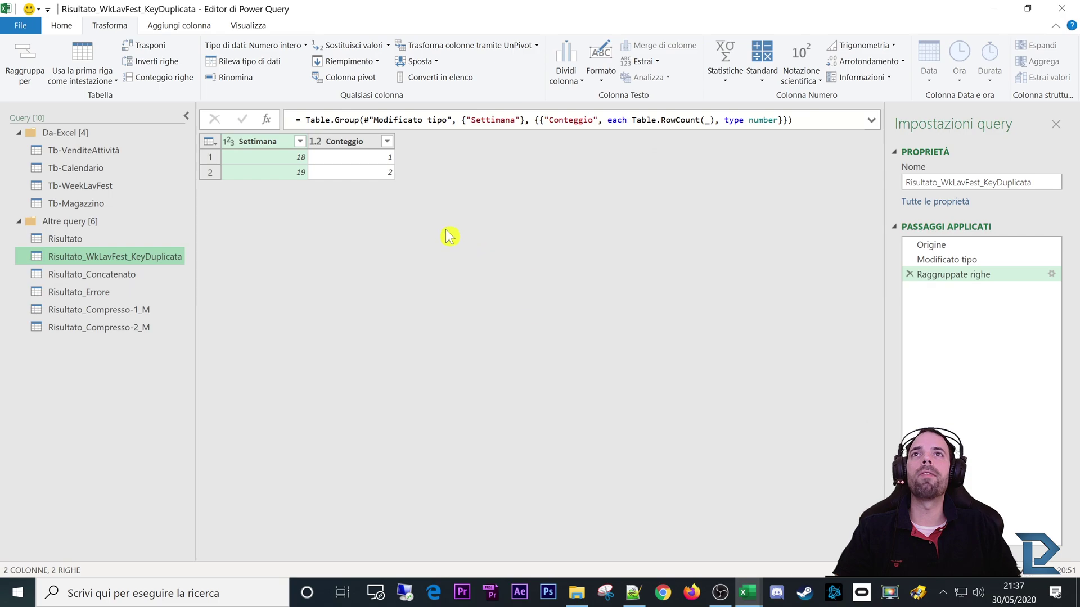
left_click(329, 179)
left_click(282, 172)
left_click(326, 175)
left_click(272, 172)
left_click(315, 177)
left_click(290, 176)
left_click(337, 178)
left_click(282, 176)
left_click(331, 177)
left_click(294, 176)
left_click(327, 177)
left_click(287, 176)
left_click(330, 178)
left_click(289, 176)
left_click(320, 174)
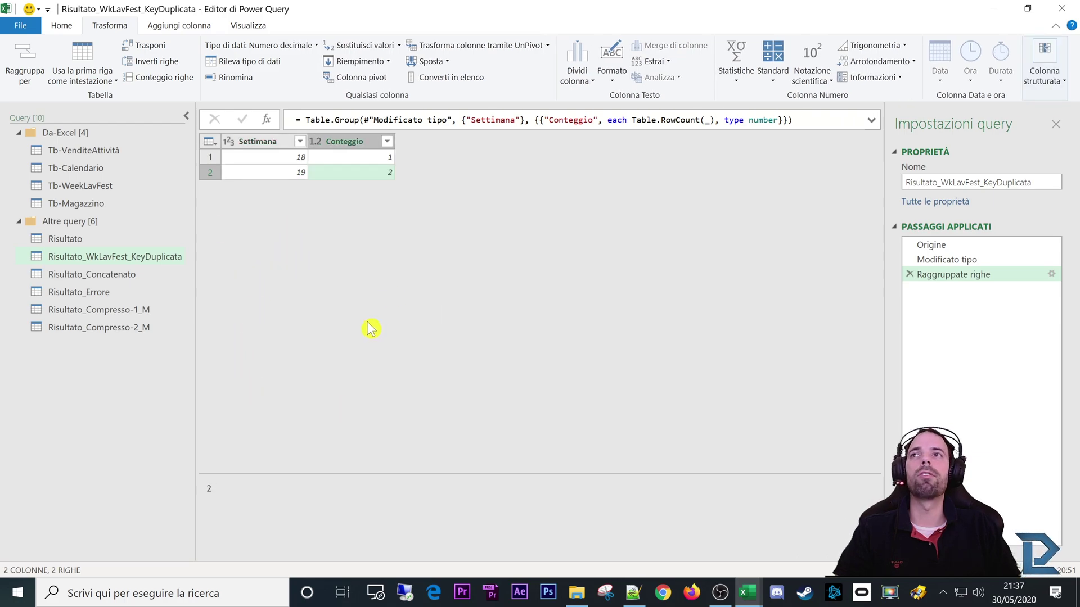
Return to Risultato_Errore and check the full values in its Magazzino column
left_click(103, 292)
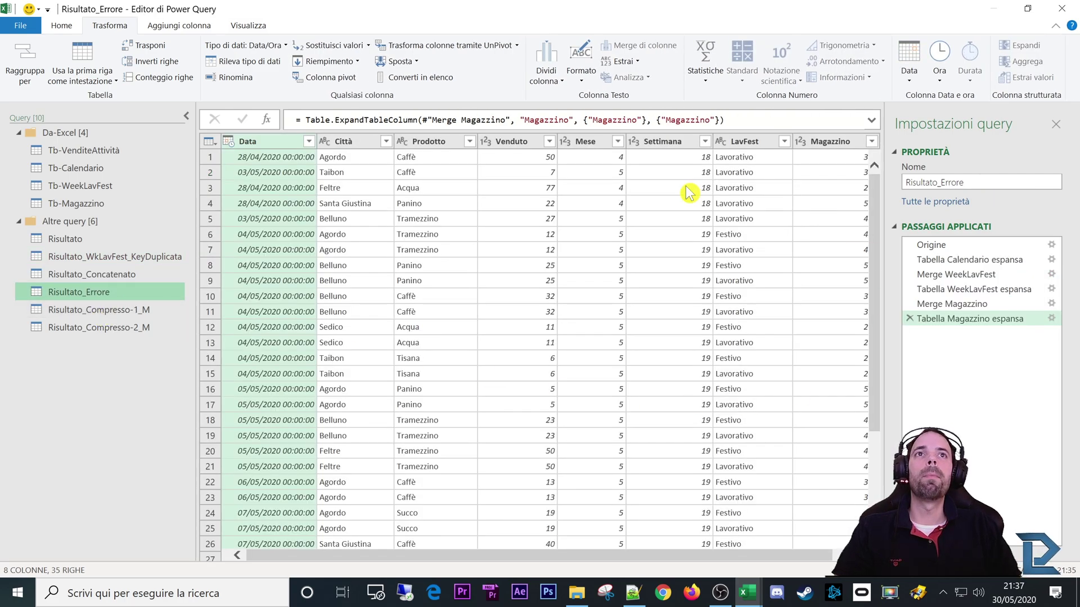
left_click_drag(651, 556, 578, 555)
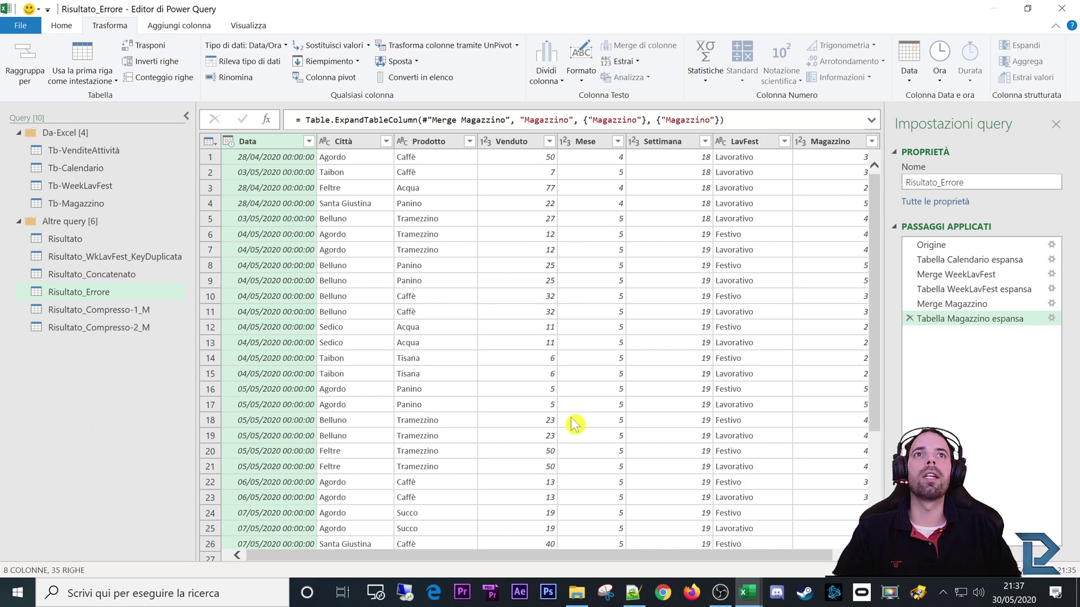
left_click_drag(666, 558, 724, 567)
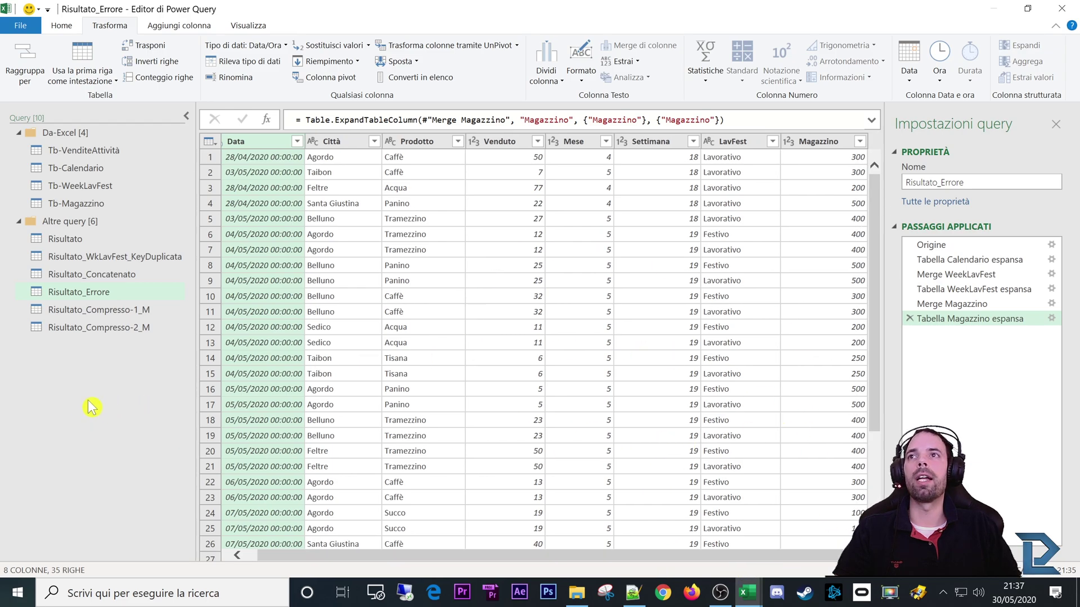
View Risultato_Compresso-1_M, then check the applied steps of Risultato_Concatenato up to the column removal
left_click(141, 310)
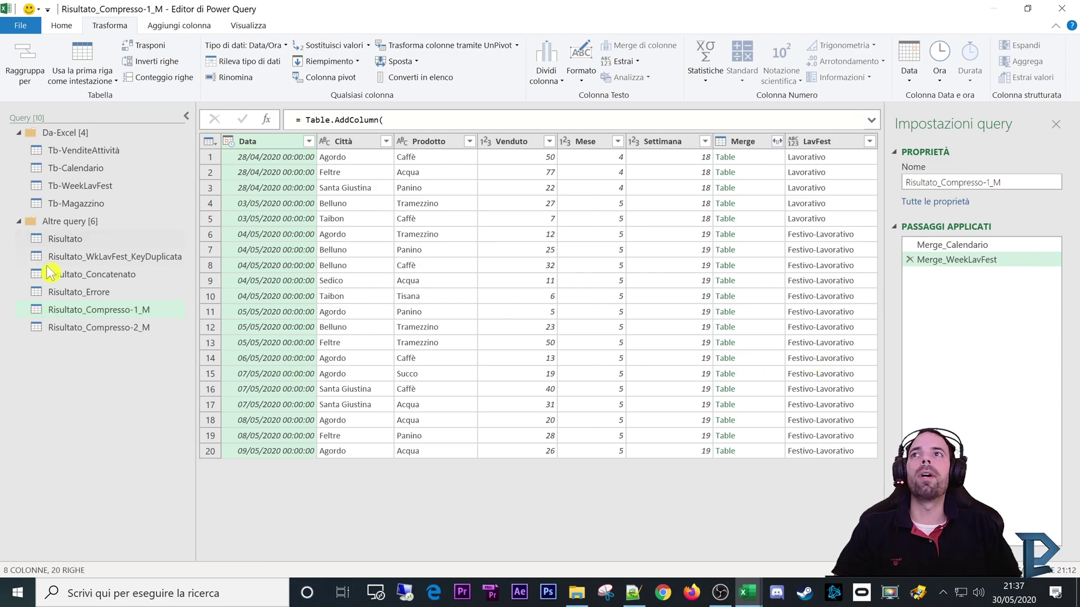
left_click(75, 281)
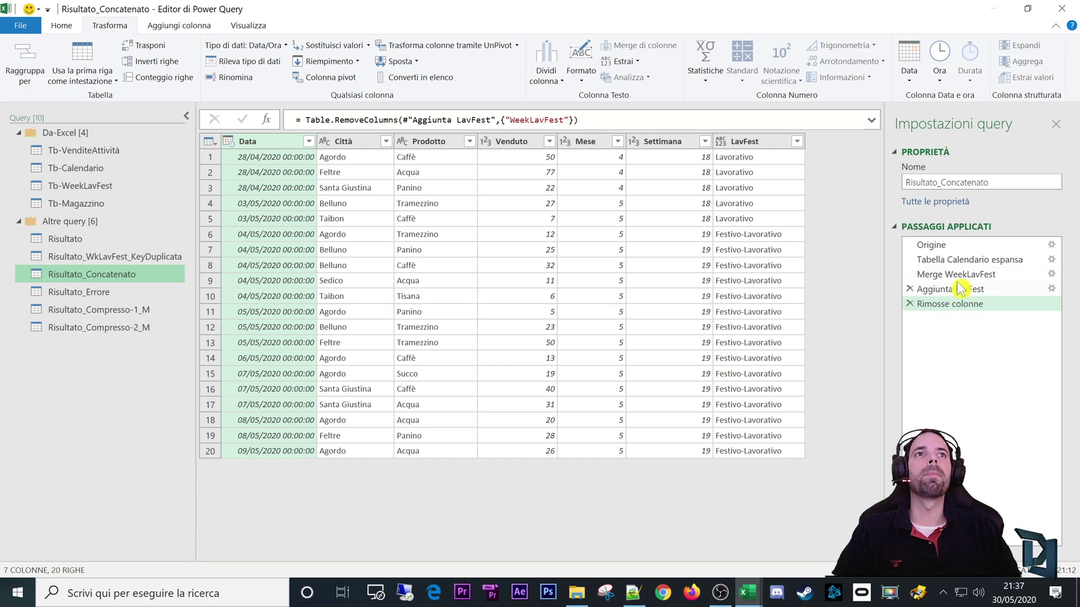
left_click(950, 305)
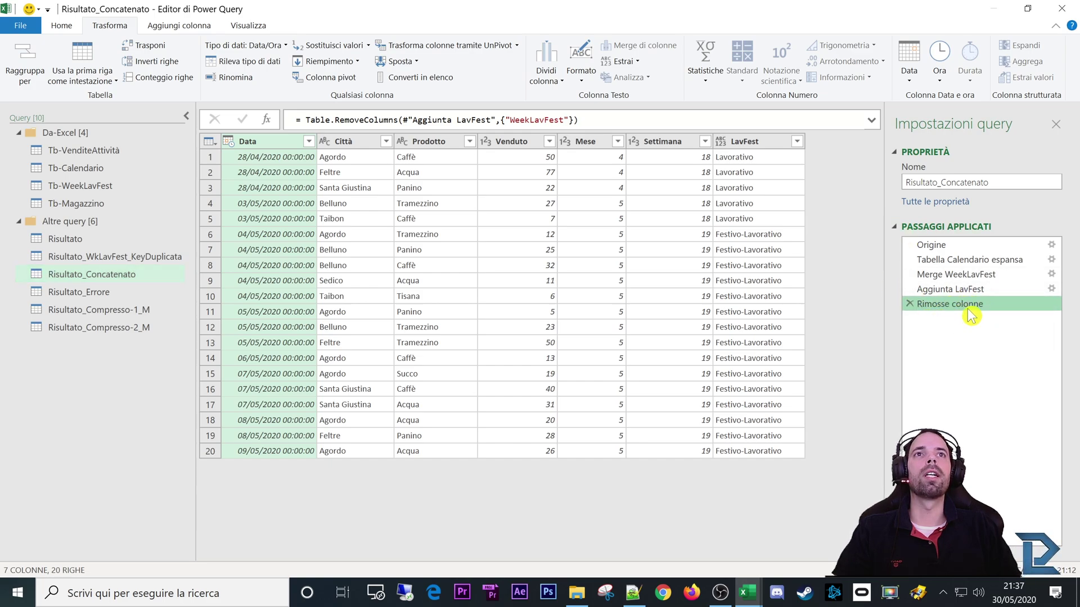
Compare the results of the Merge_Calendario and Merge_WeekLavFest steps in Risultato_Compresso-1_M
left_click(94, 310)
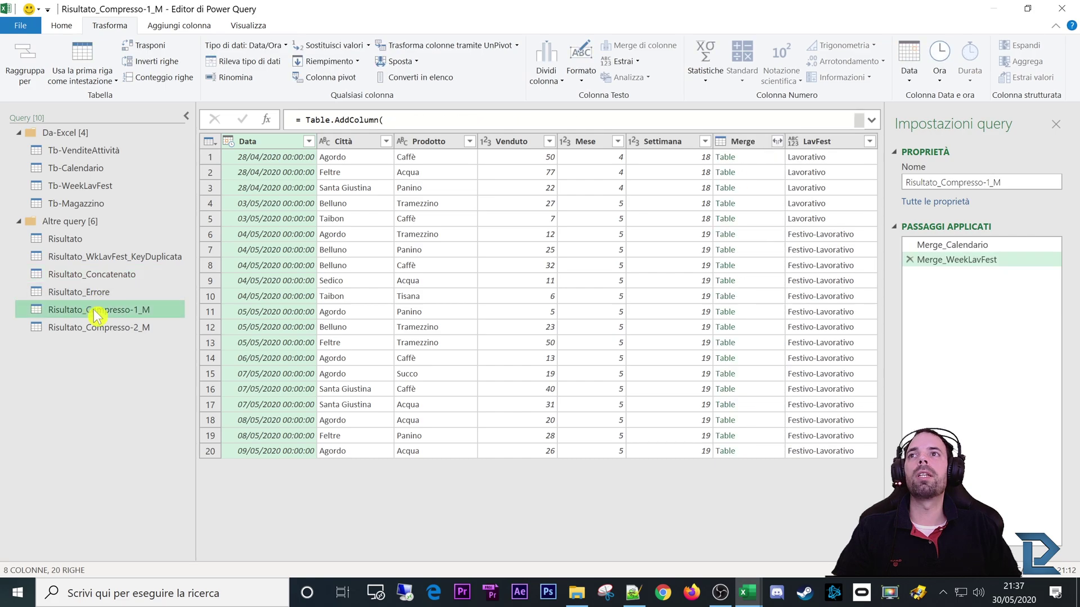
left_click(952, 246)
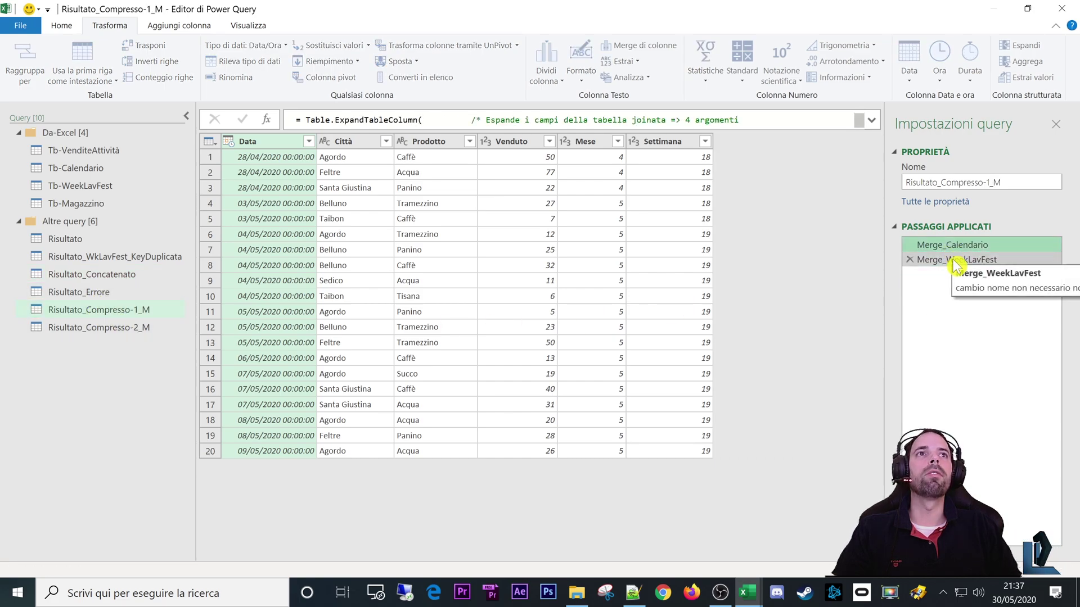
left_click(956, 260)
left_click(952, 245)
left_click(956, 261)
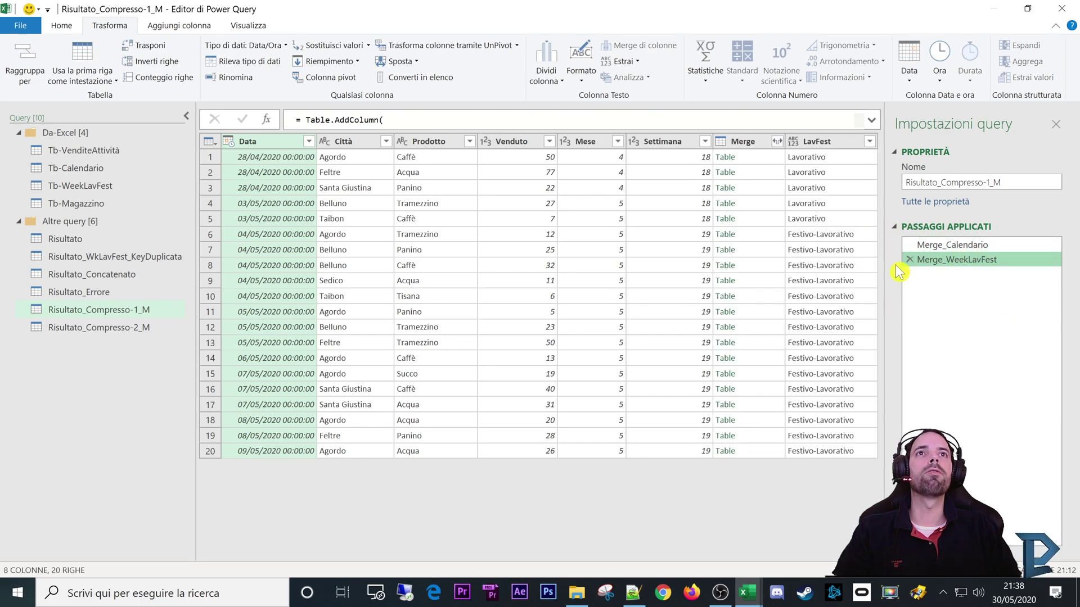
Remove the Merge column from Risultato_Compresso-1_M, then delete the resulting applied step
left_click(751, 142)
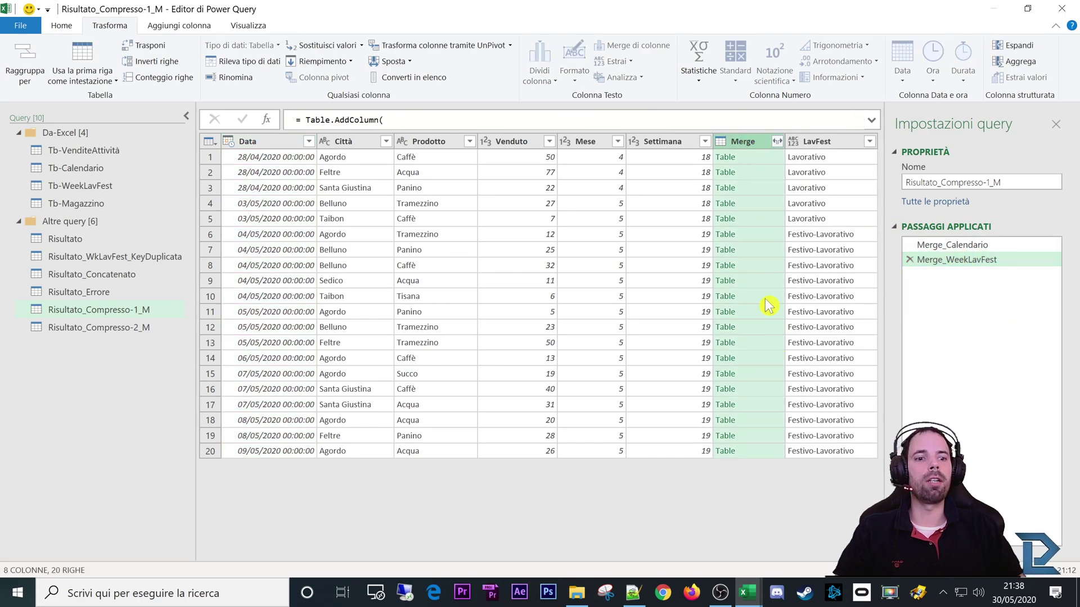
key("Delete")
left_click_drag(956, 258, 940, 285)
left_click(939, 275)
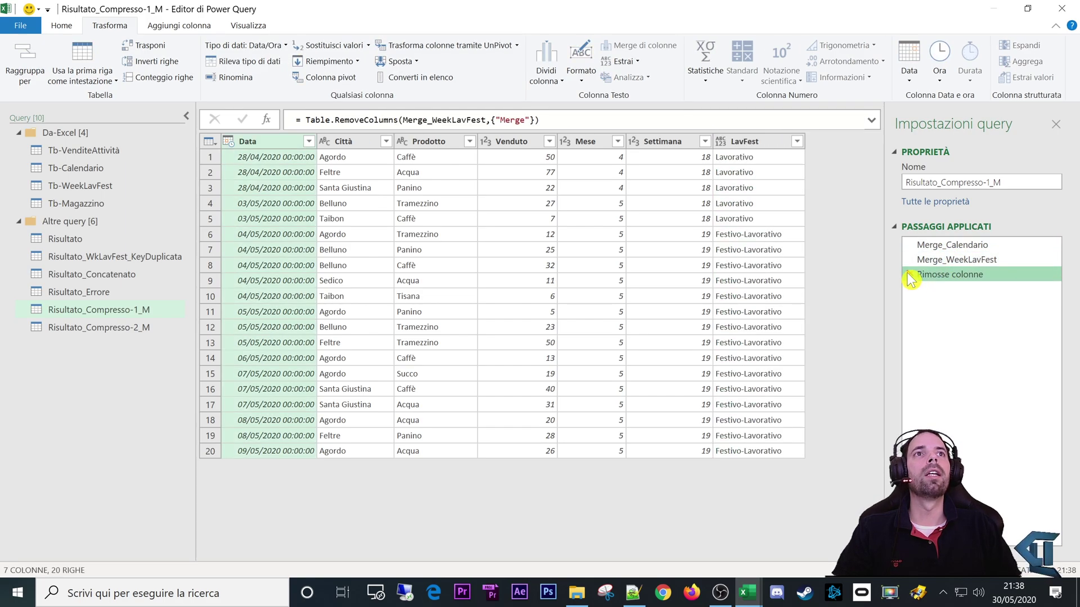
key("Delete")
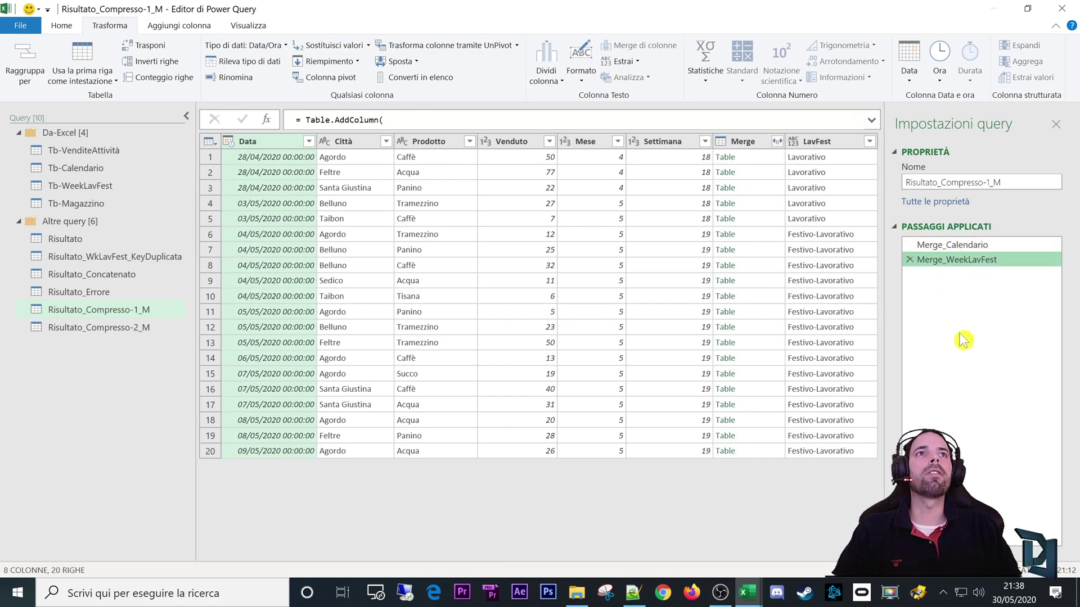
Compare the applied steps of Risultato_Concatenato with those of Risultato_Compresso-1_M
left_click(73, 275)
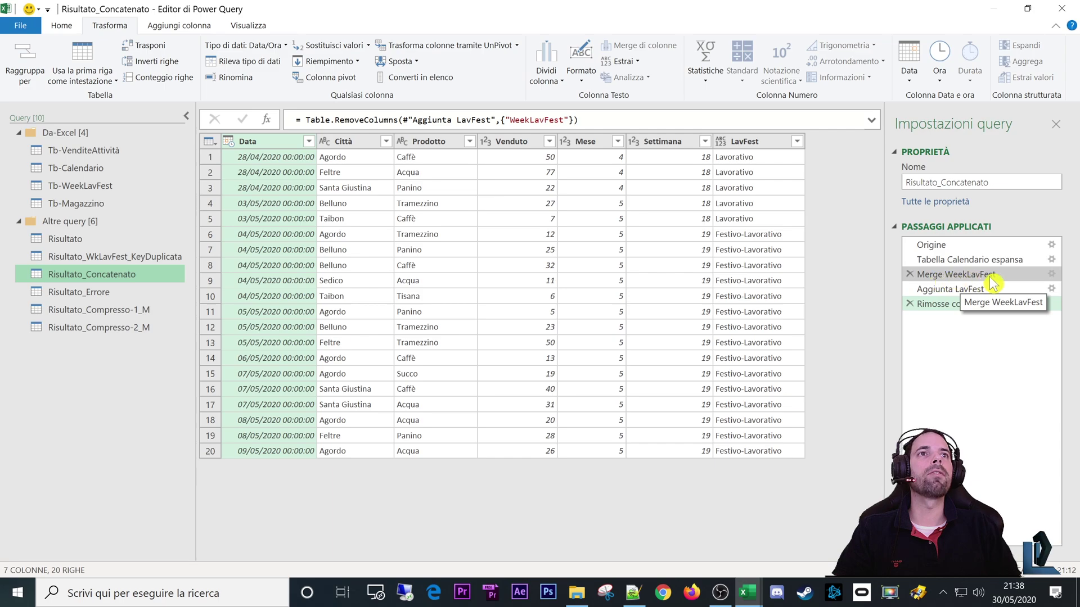
left_click(945, 368)
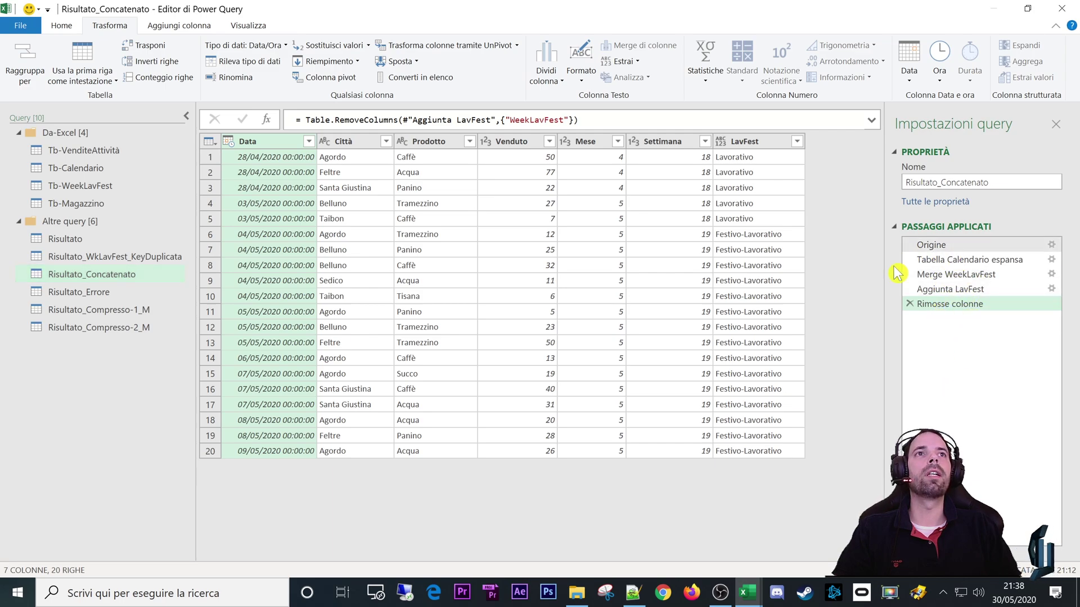
left_click(73, 309)
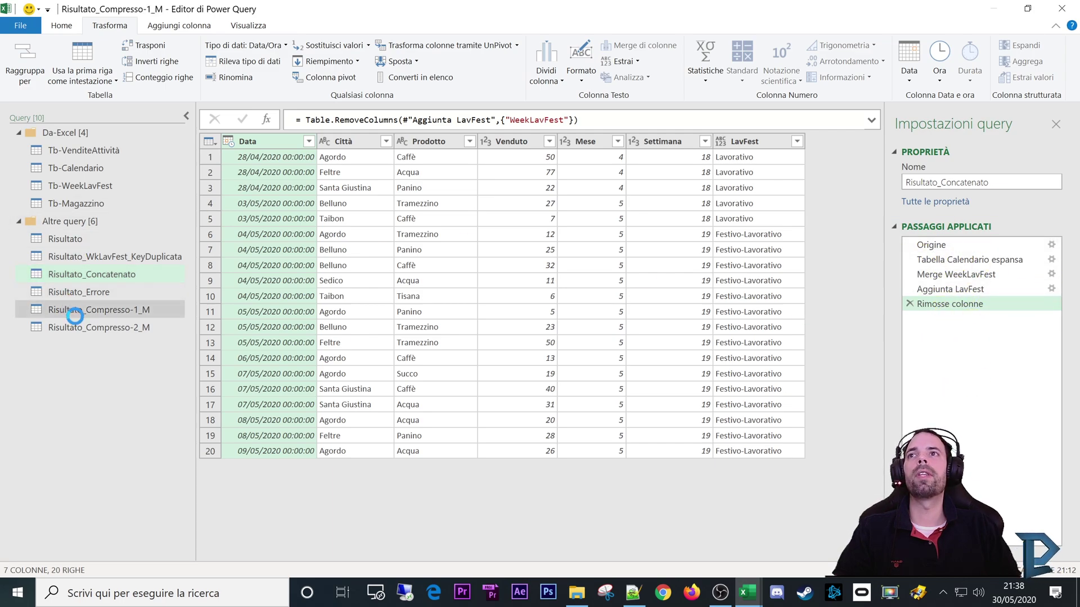
left_click(964, 362)
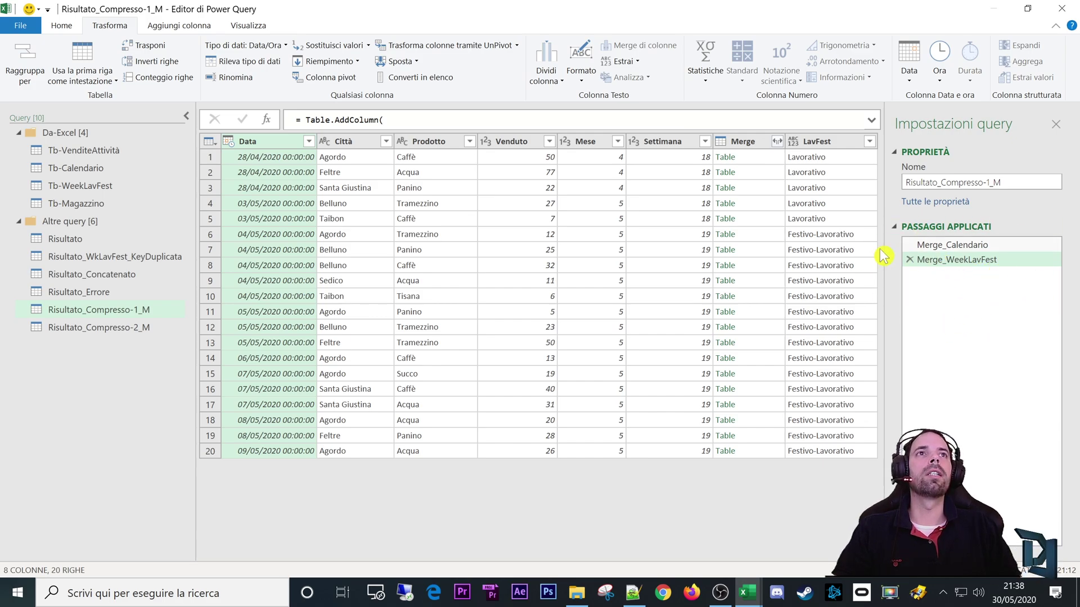
left_click(103, 278)
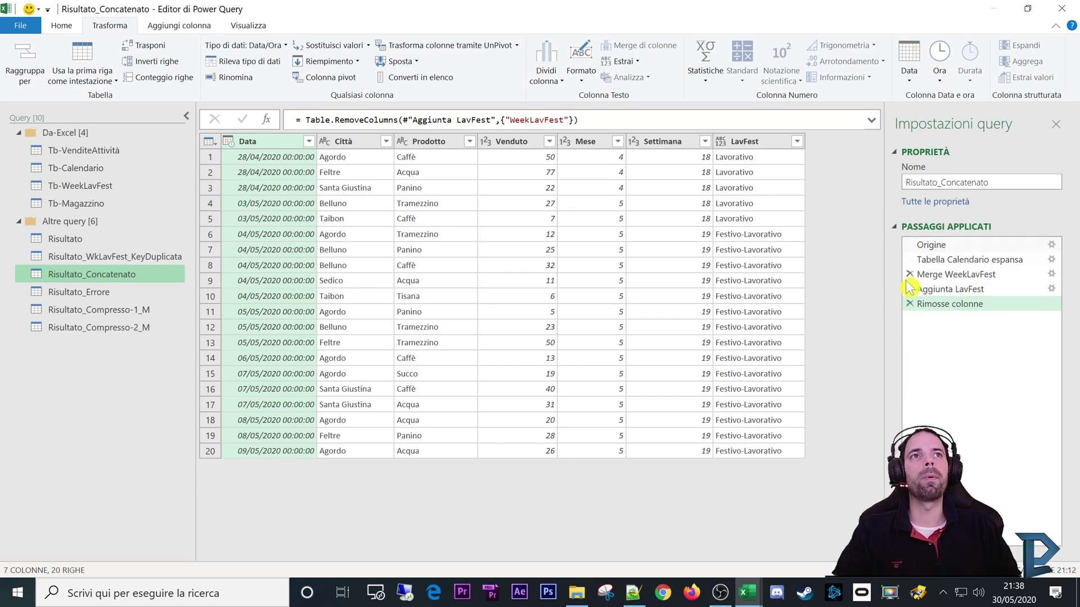
left_click(947, 352)
Open the M code of Risultato_Compresso-1_M in the advanced editor and magnify the screen for reading
left_click(88, 309)
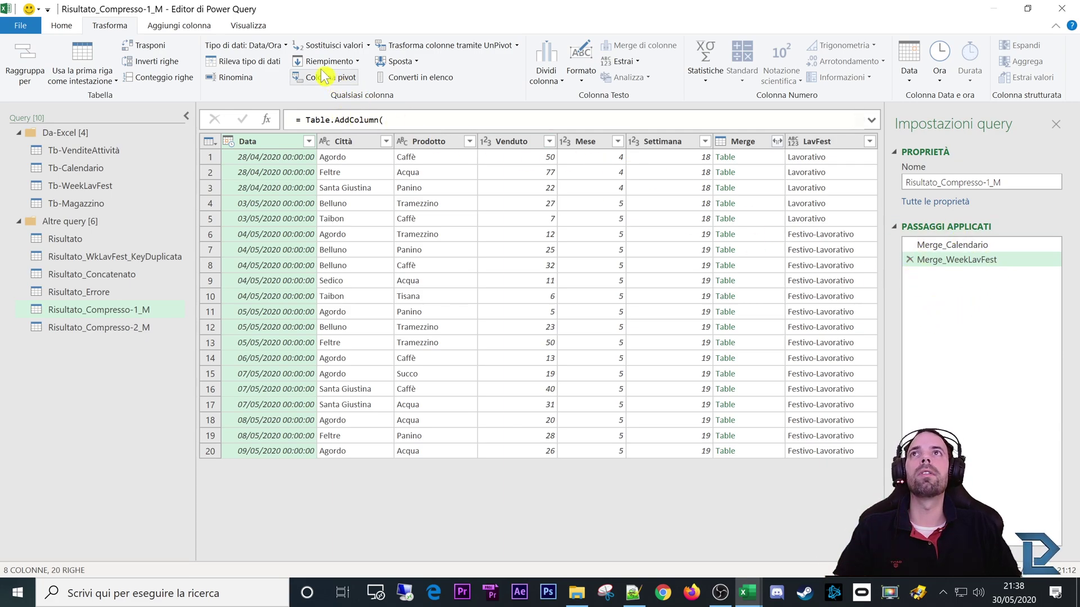
left_click(244, 26)
left_click(380, 69)
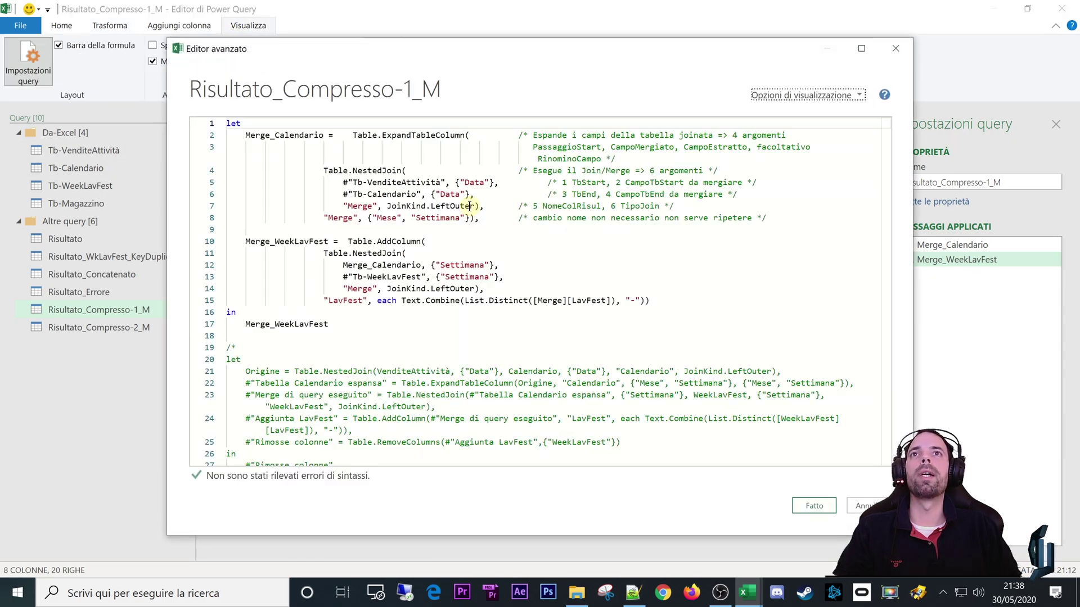
left_click(528, 266)
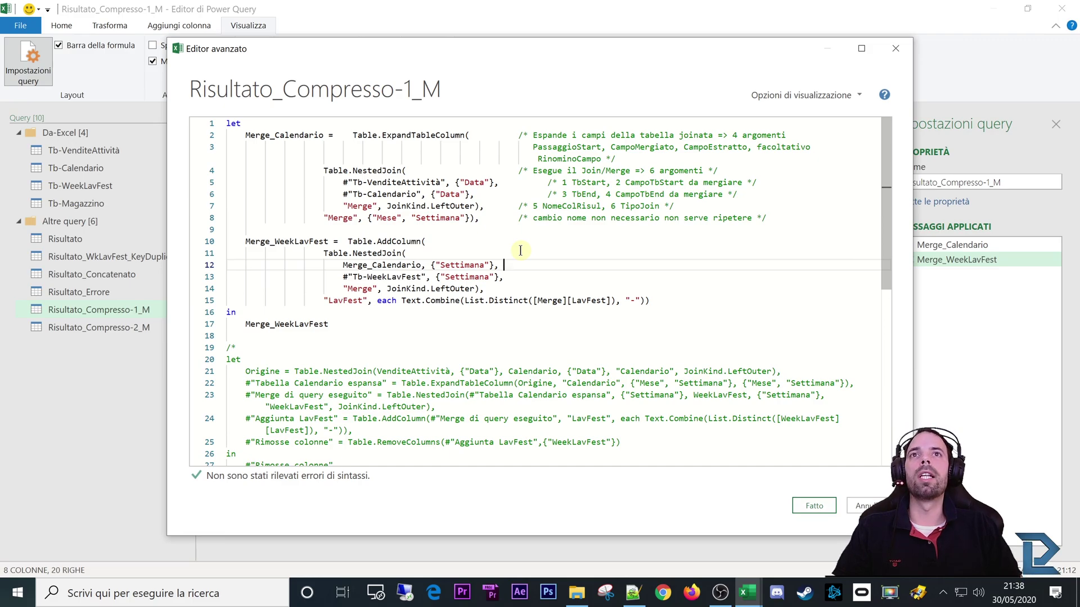
key("super+plus")
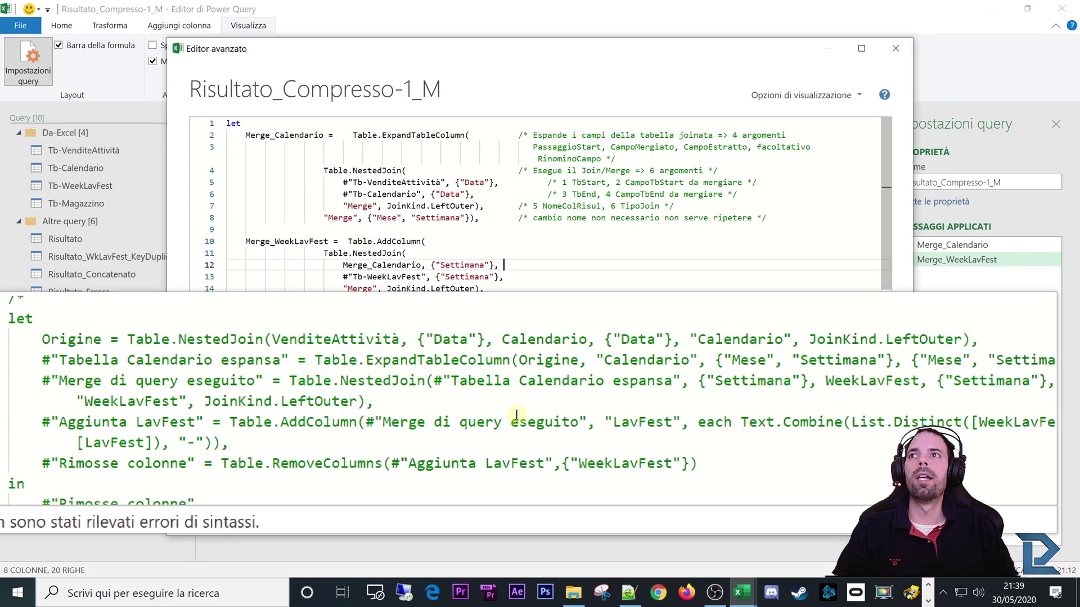
Examine the commented original code by highlighting the Table.NestedJoin call, the Calendario expansion and the WeekLavFest merge with its LavFest column
left_click_drag(244, 376, 309, 378)
left_click_drag(242, 368, 362, 368)
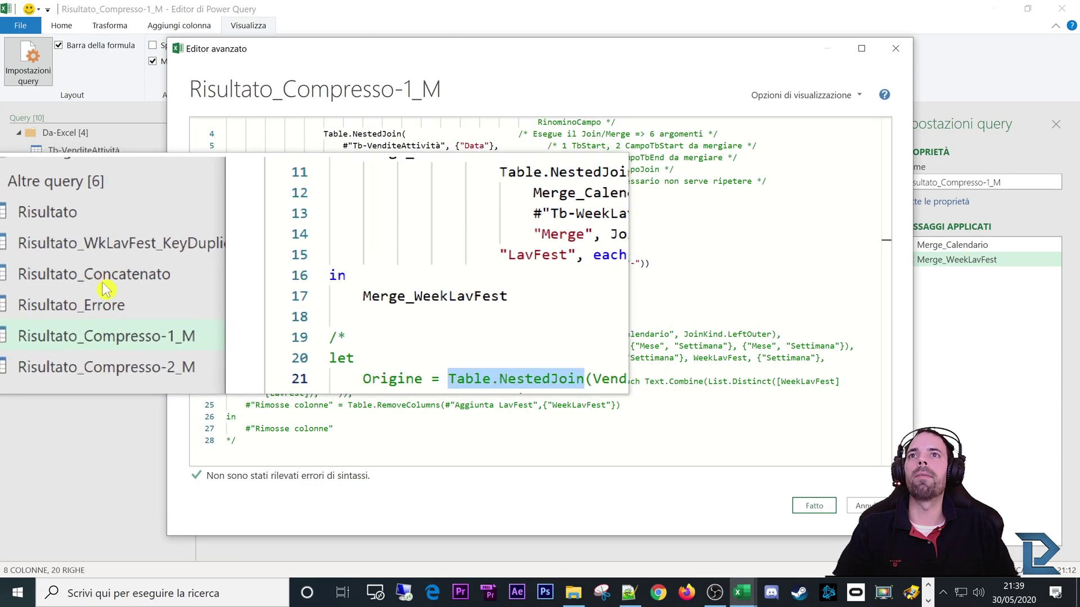
left_click(361, 358)
left_click_drag(301, 331, 781, 334)
left_click_drag(179, 347, 847, 344)
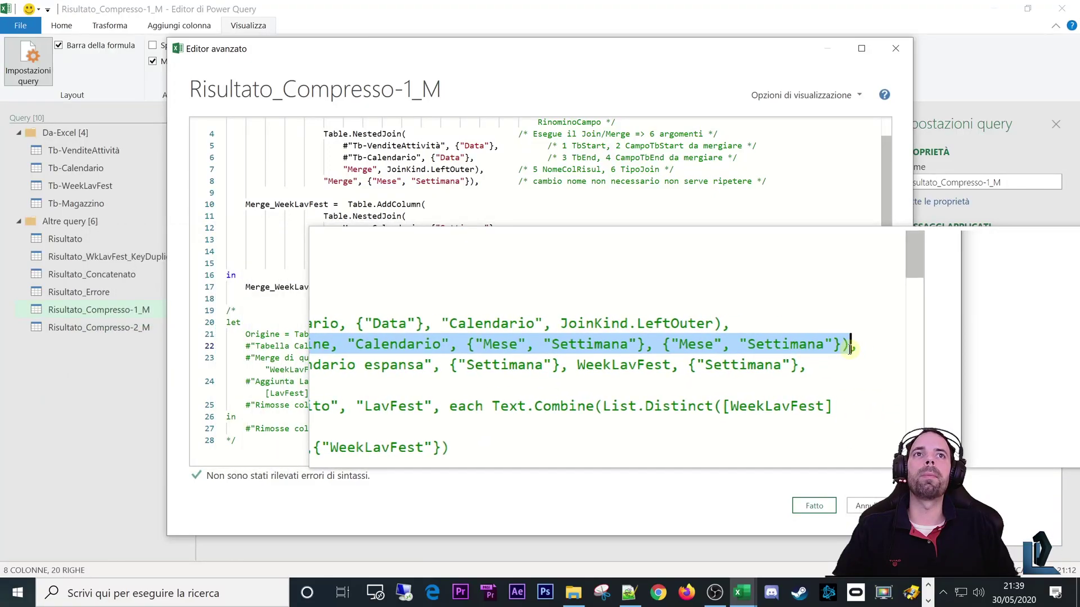
left_click_drag(467, 360, 489, 390)
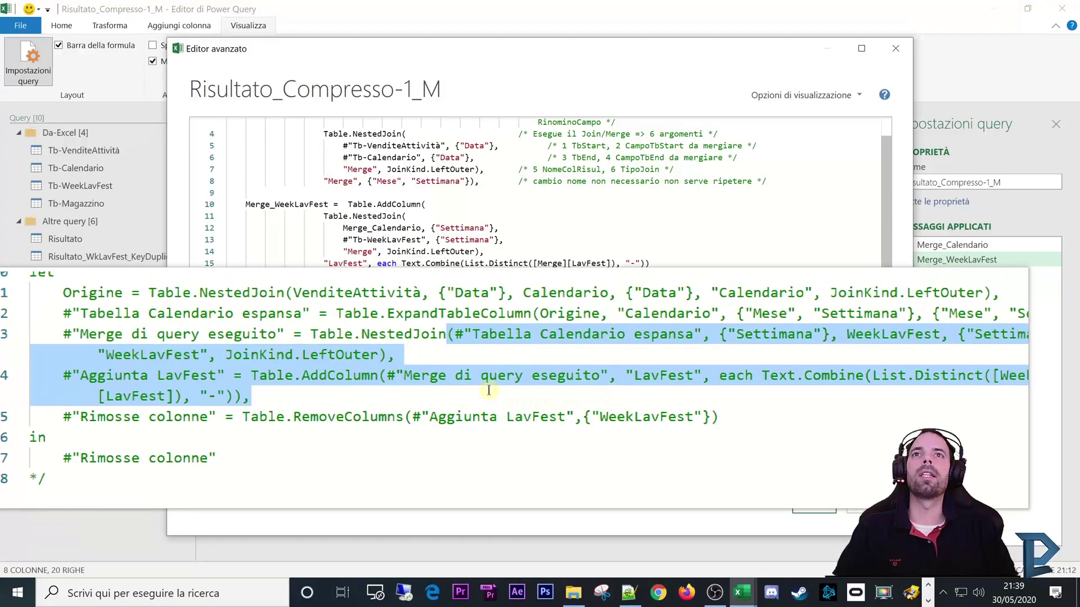
Examine the Table.NestedJoin call in Merge_Calendario, comparing its start table Tb-VenditeAttività and Data key with the argument comments
left_click(456, 357)
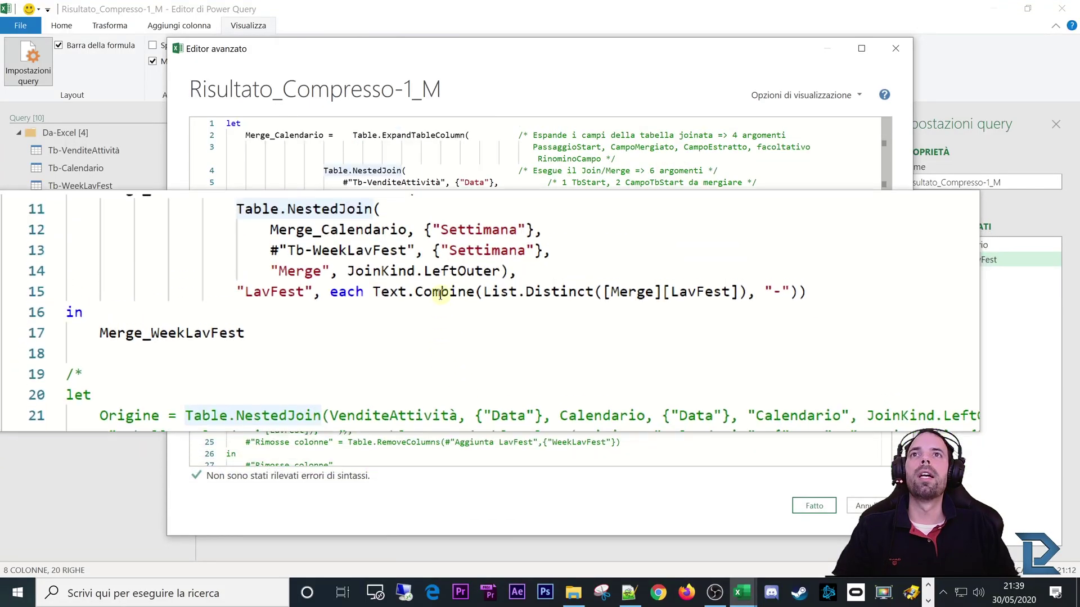
left_click(441, 181)
left_click(541, 158)
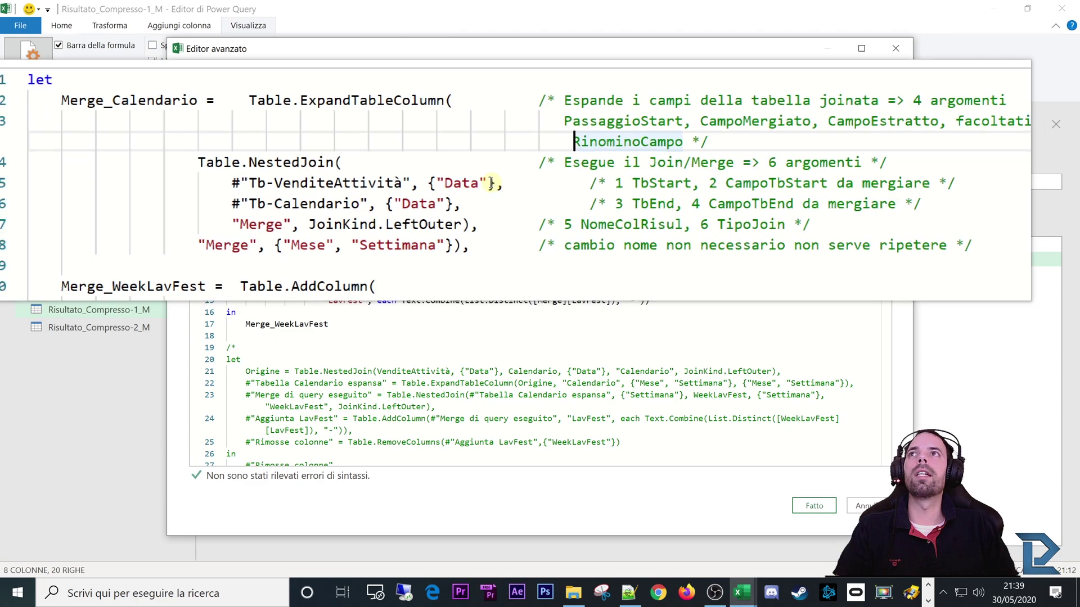
left_click(497, 184)
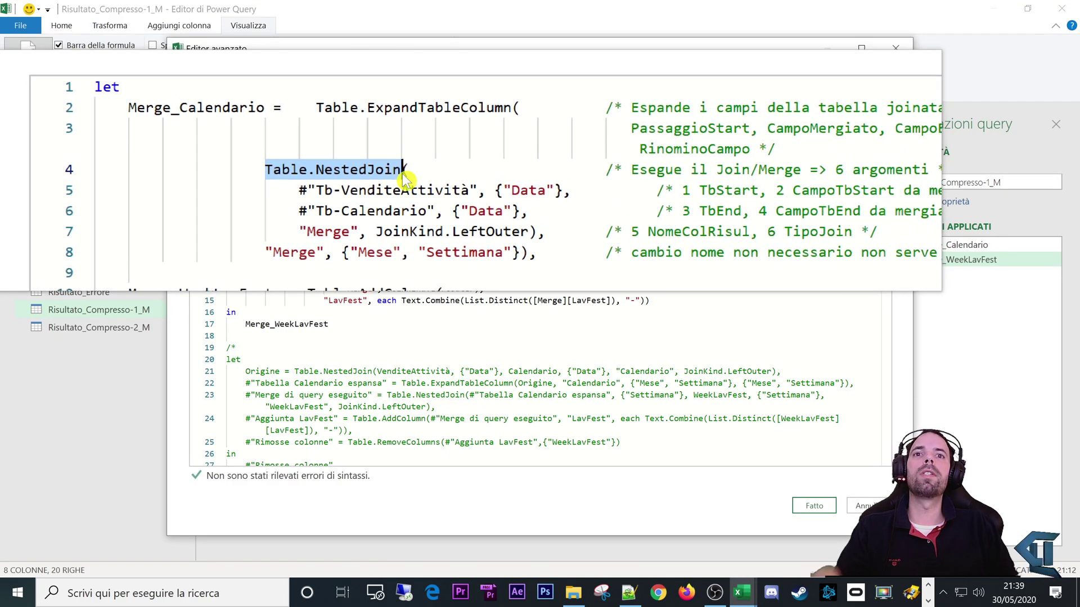
left_click_drag(614, 169, 809, 169)
left_click_drag(645, 170, 585, 169)
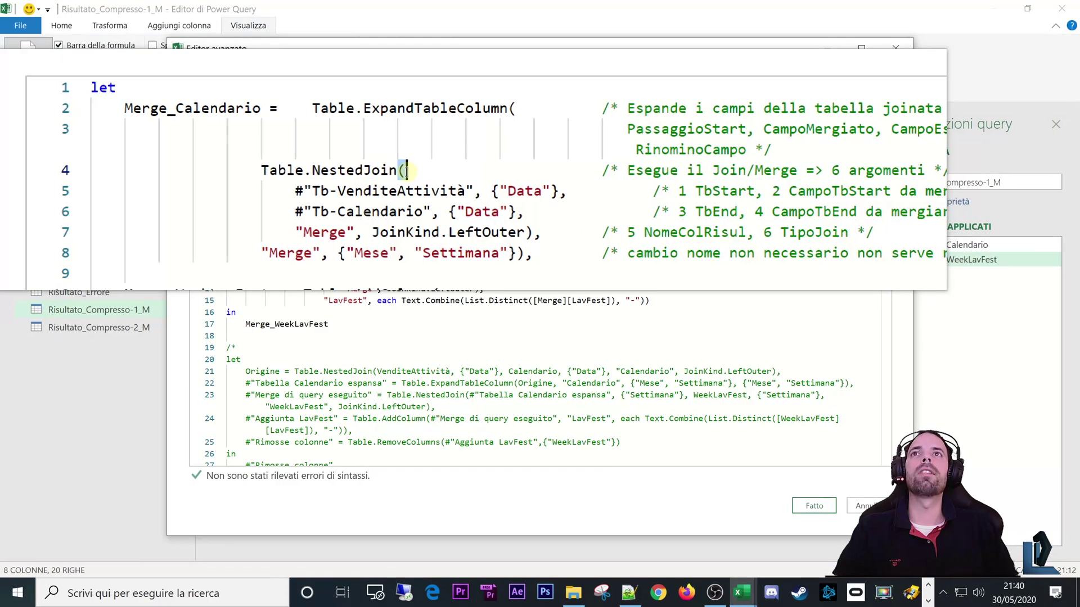
left_click_drag(562, 184, 608, 183)
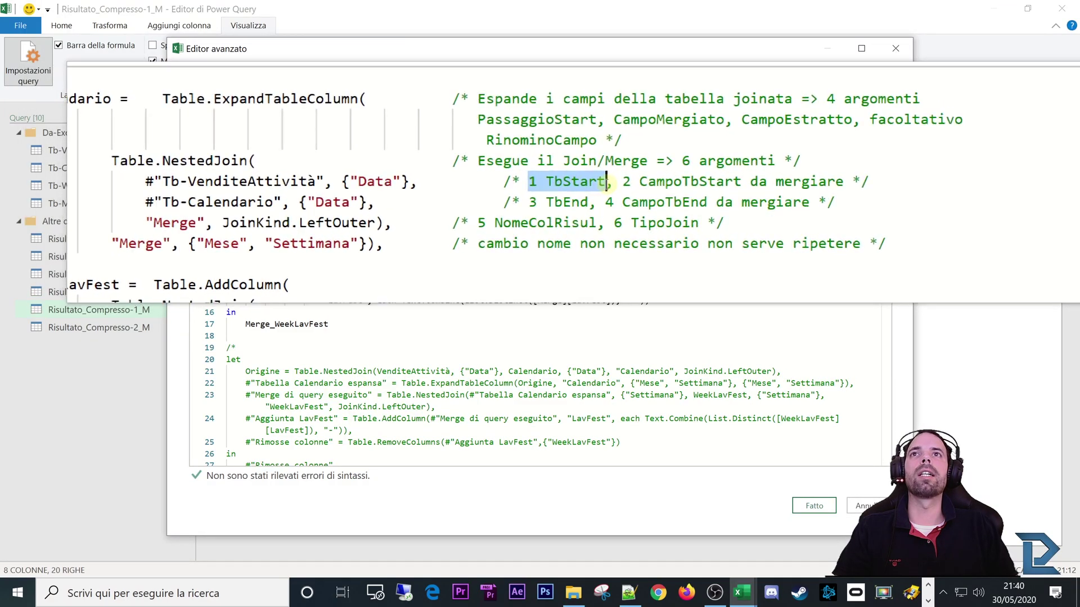
double_click(389, 183)
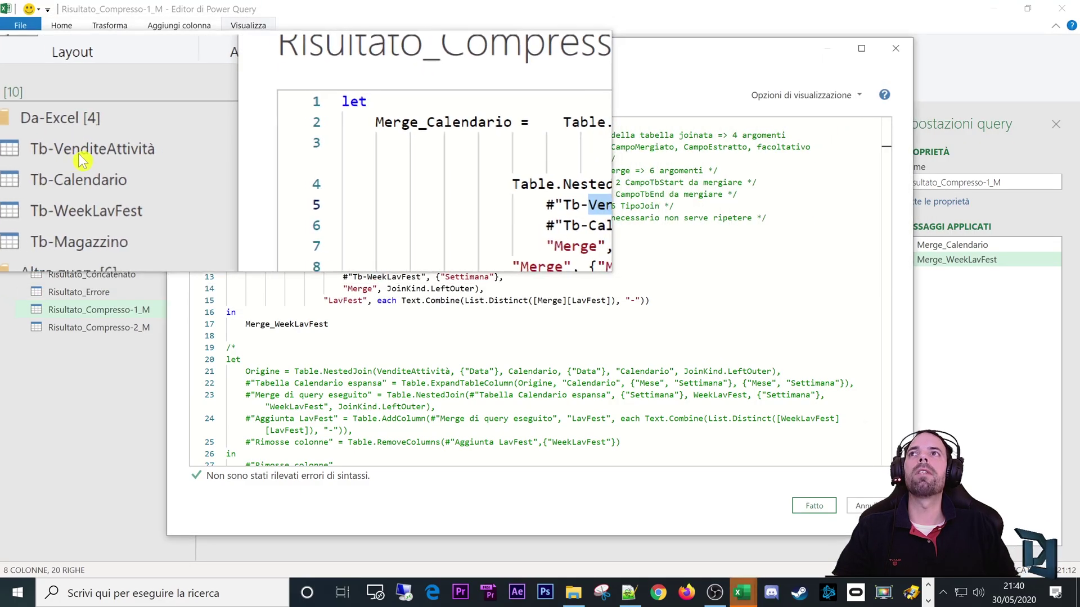
left_click_drag(338, 182, 438, 185)
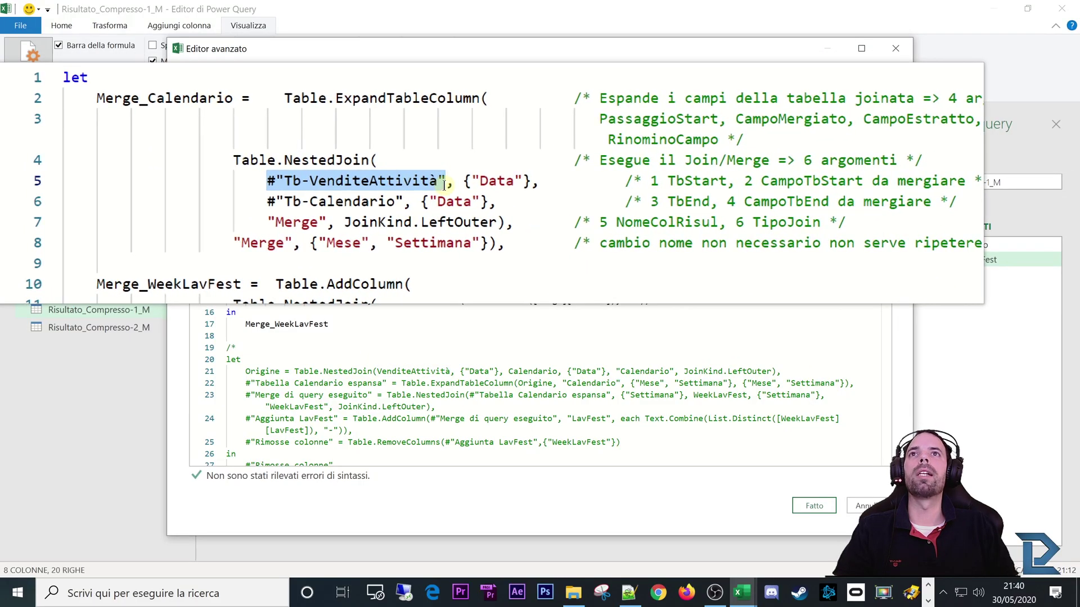
left_click(445, 183)
left_click_drag(464, 182, 495, 183)
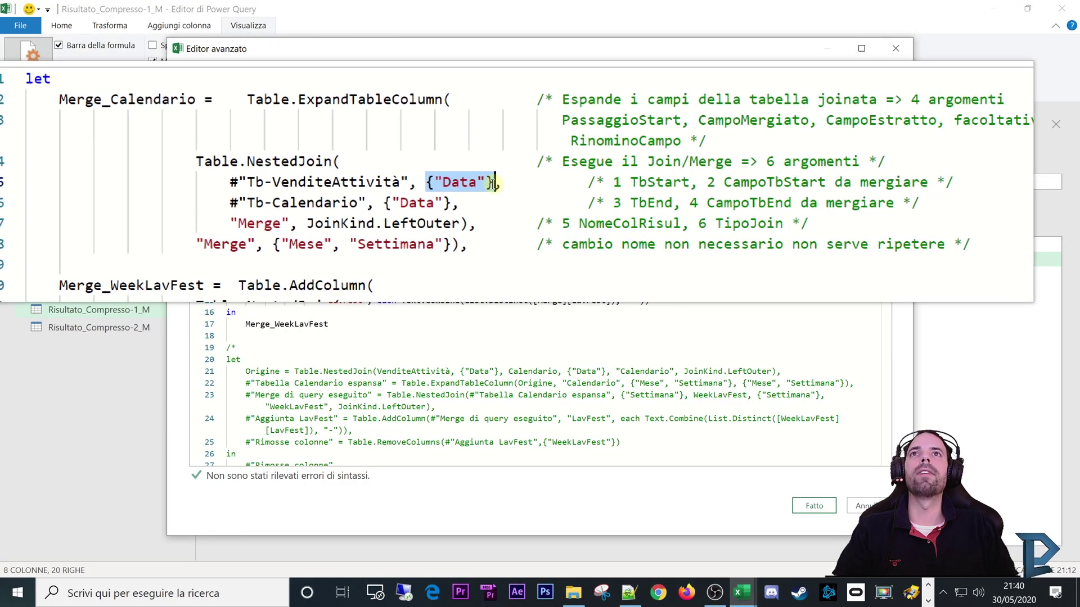
Try adding a second key field "sdfsdfs" beside Data in the Tb-VenditeAttività join keys, and remove it again
left_click(486, 181)
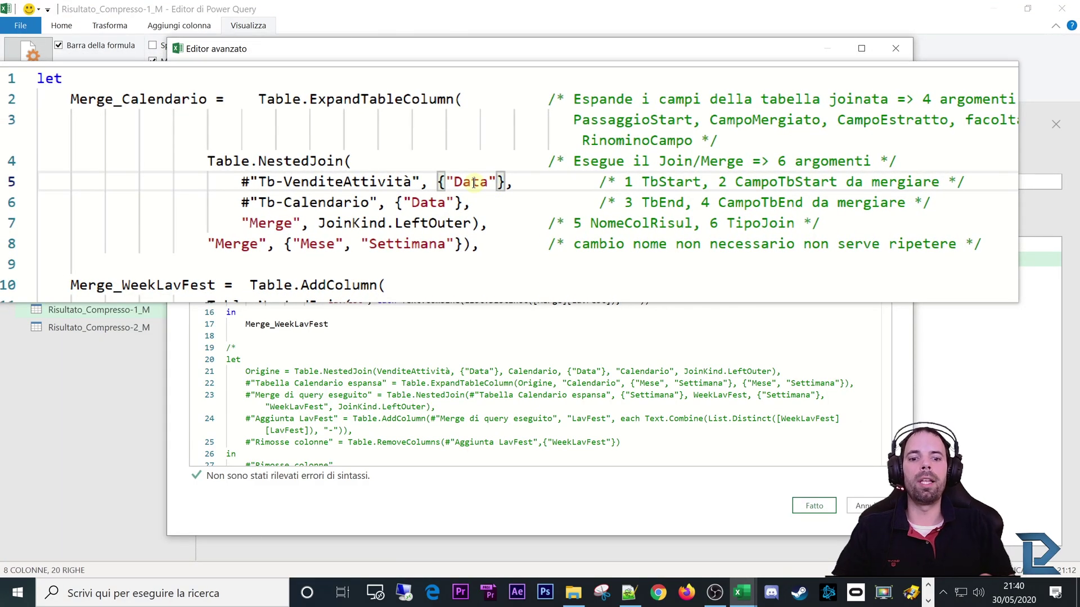
type(",\"sdfsdfs")
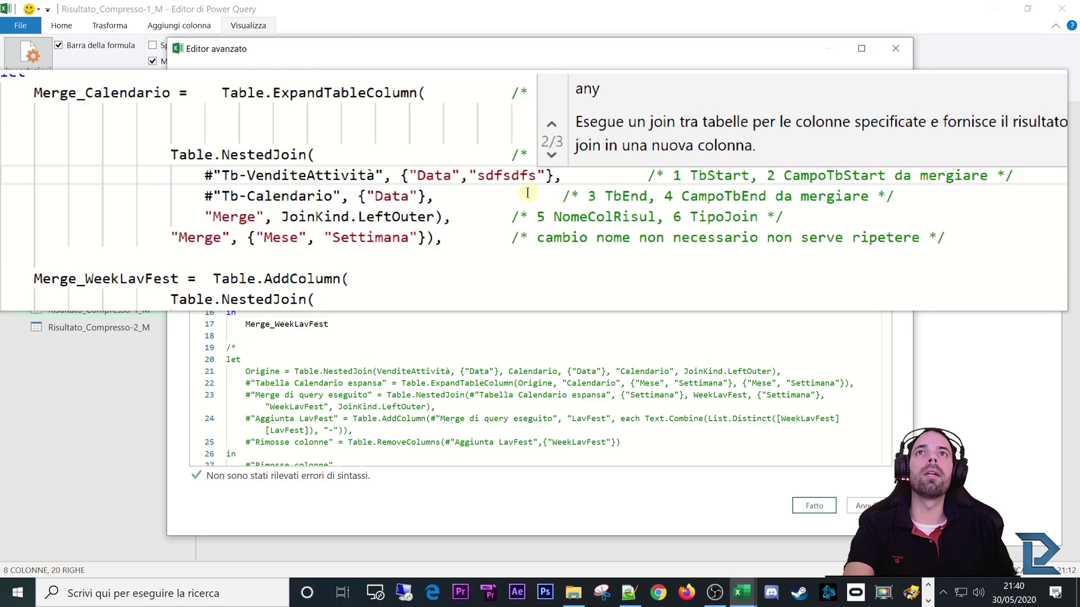
key("BackSpace")
key("BackSpace")
key("BackSpace")
key("BackSpace")
key("BackSpace")
key("BackSpace")
key("BackSpace")
key("BackSpace")
key("BackSpace")
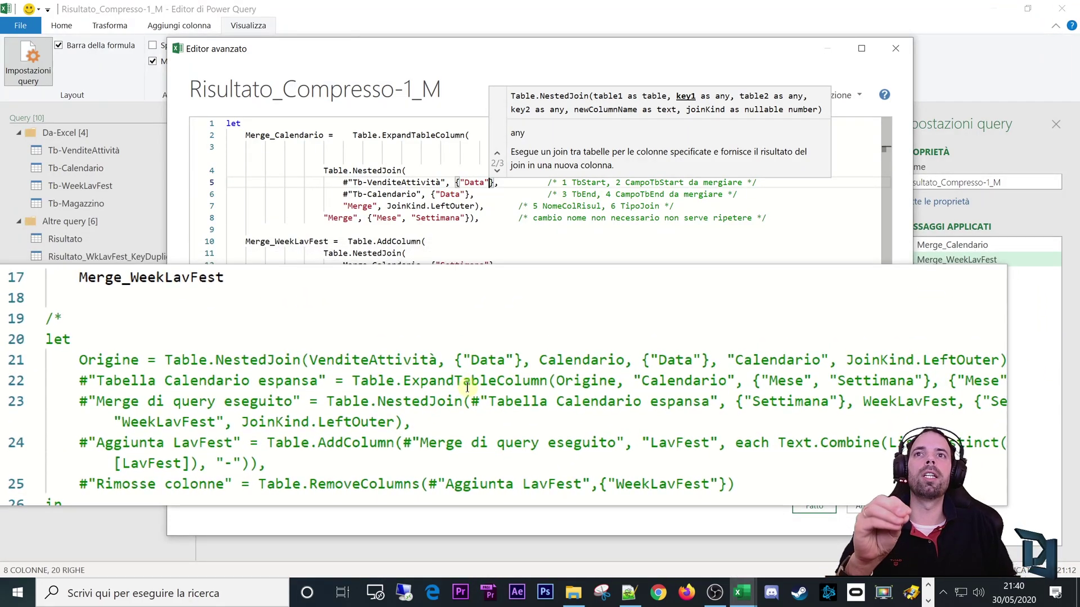
Examine the remaining Merge_Calendario join arguments: the start key, the end table Tb-Calendario with its Data key, and the result column name "Merge"
left_click(447, 205)
left_click(522, 224)
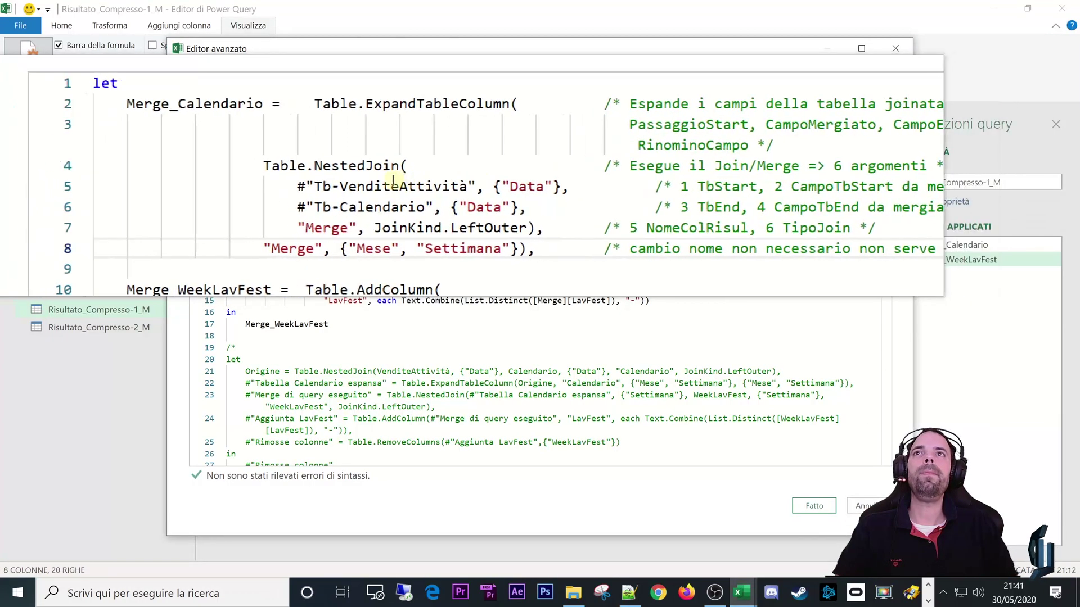
left_click_drag(284, 178, 489, 183)
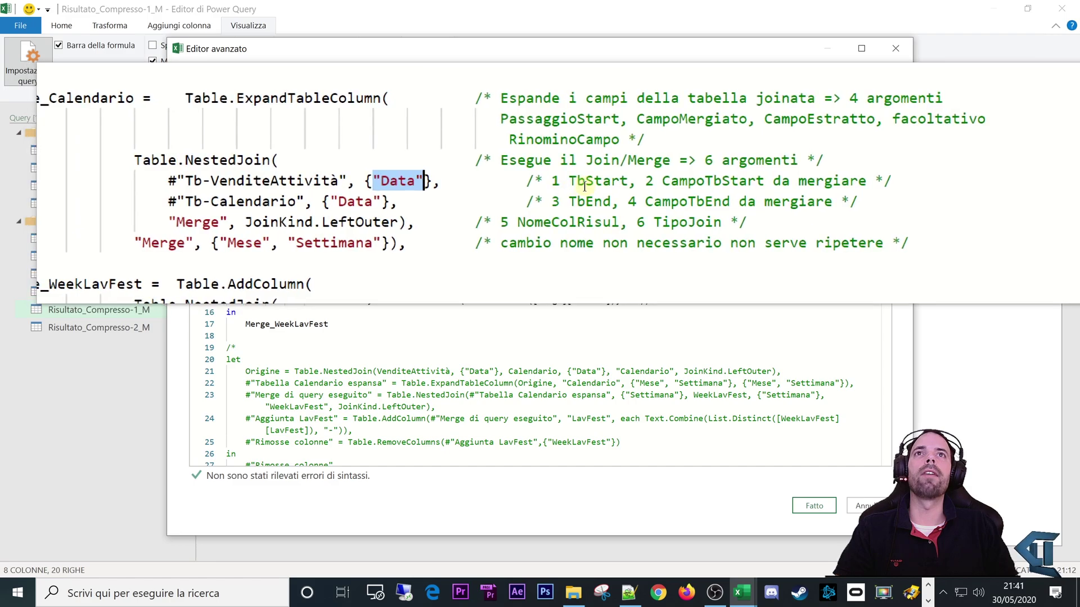
left_click_drag(560, 188, 680, 182)
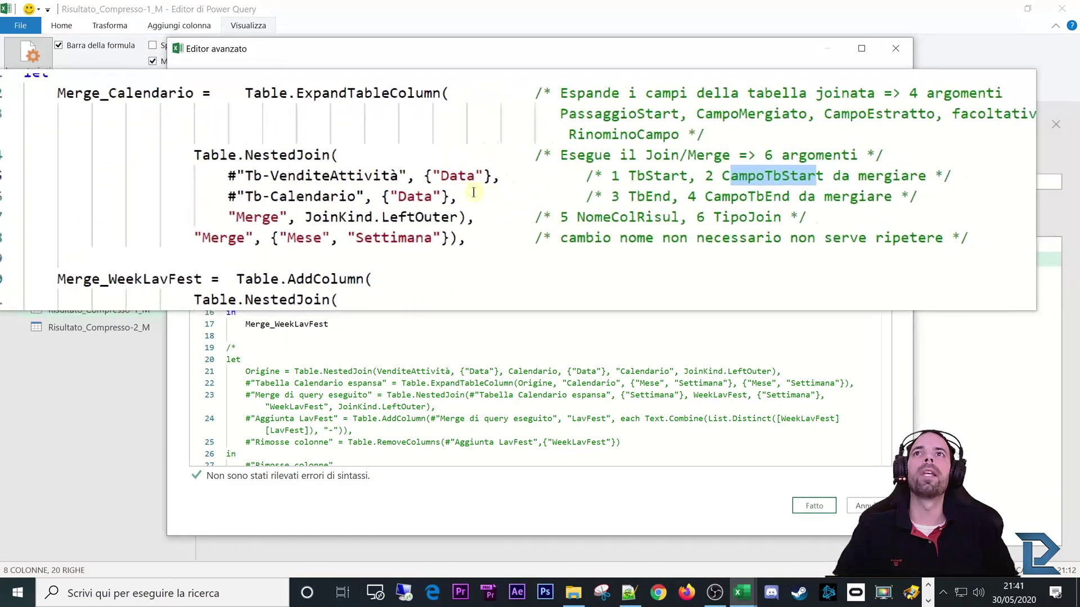
left_click_drag(550, 196, 558, 196)
double_click(579, 195)
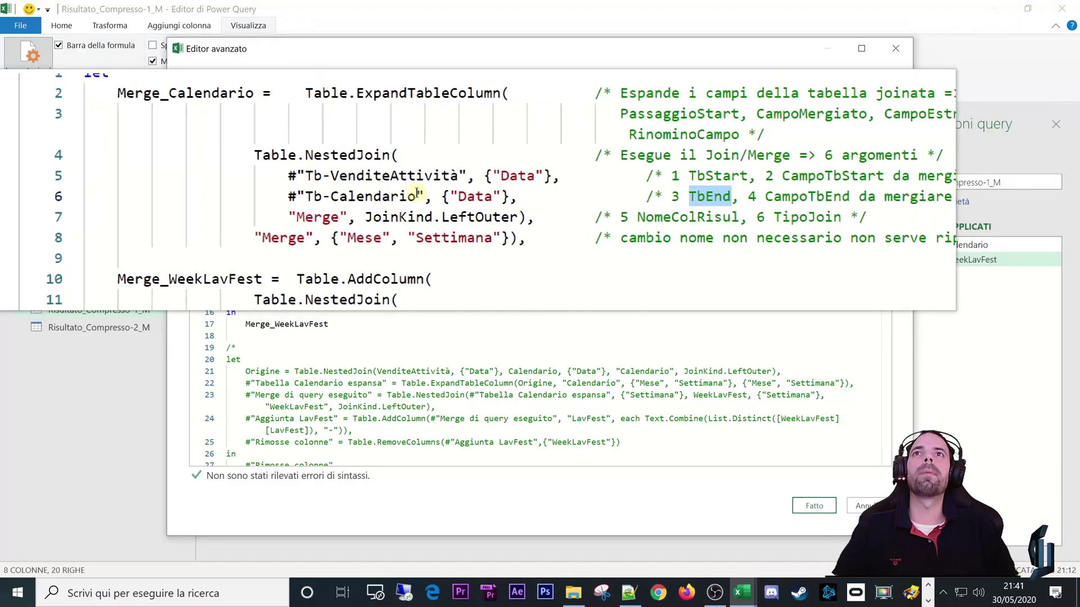
left_click_drag(416, 194, 353, 194)
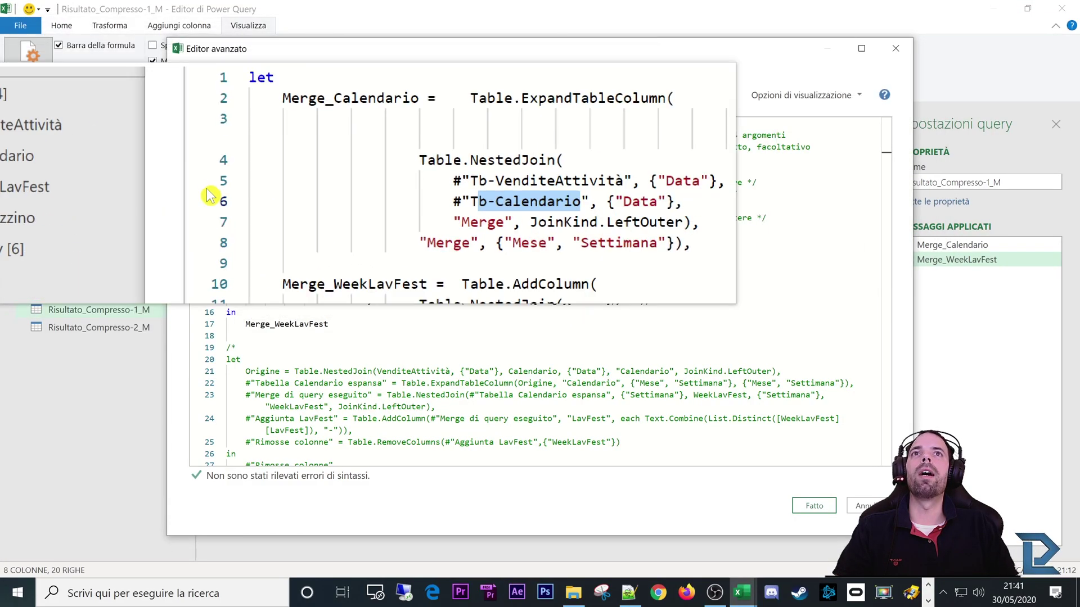
left_click(423, 194)
left_click_drag(429, 195, 484, 195)
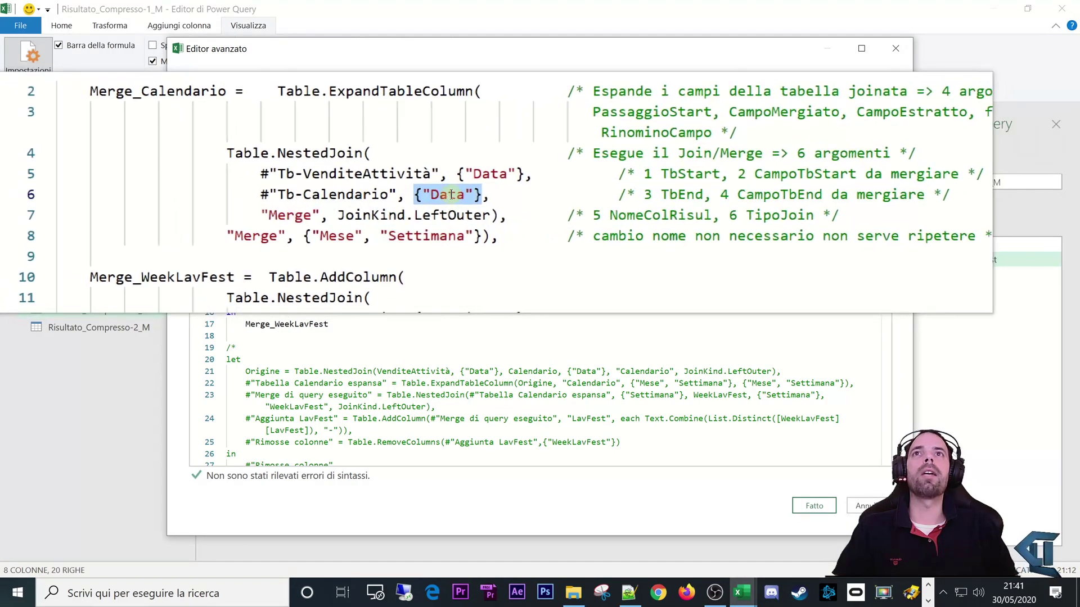
left_click(440, 195)
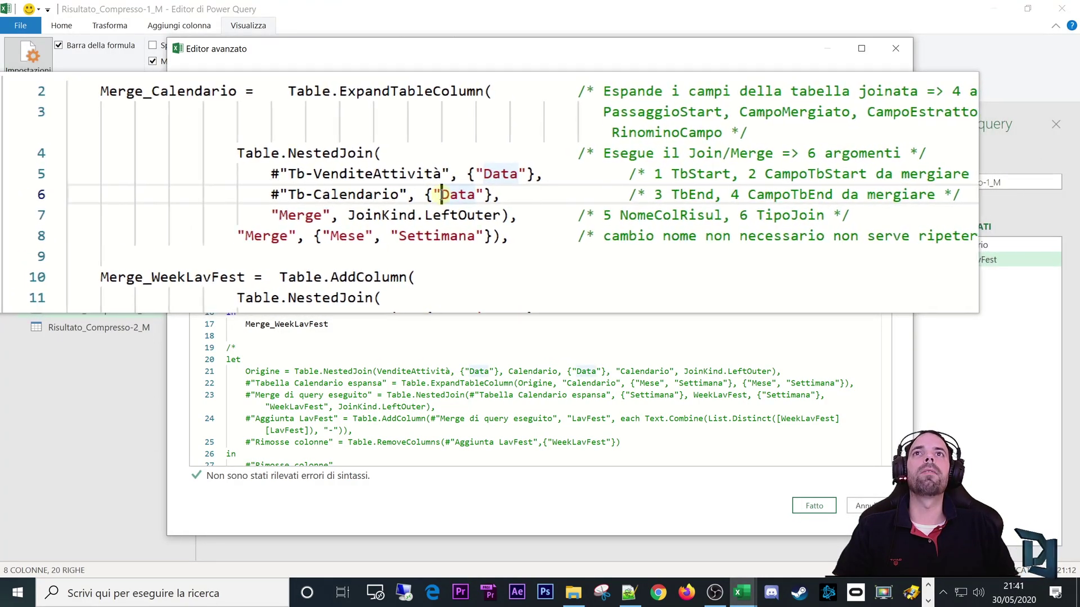
left_click_drag(442, 195, 461, 194)
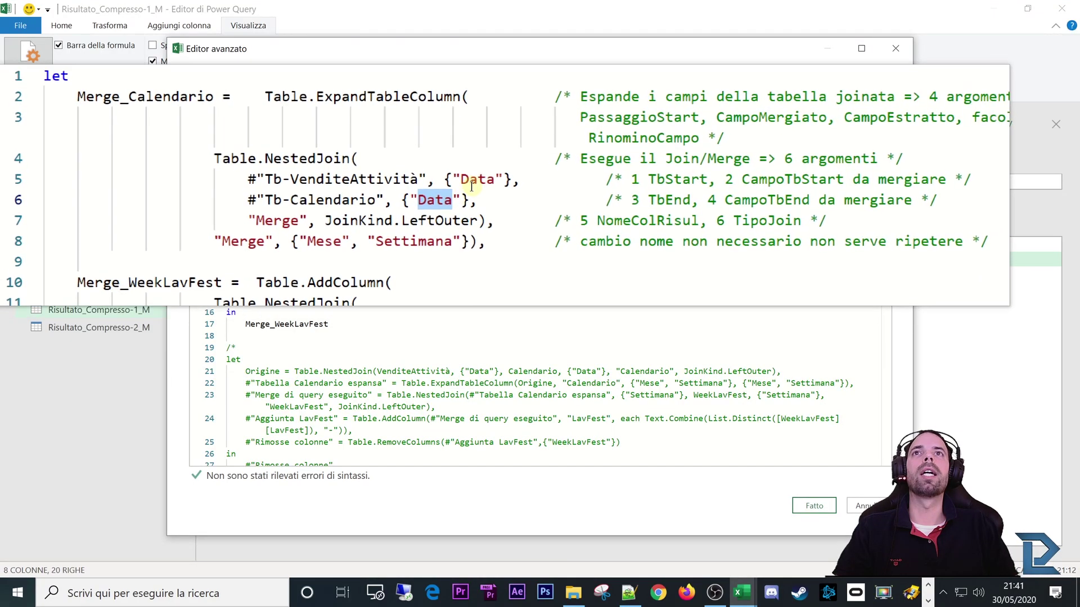
left_click(470, 184)
double_click(444, 190)
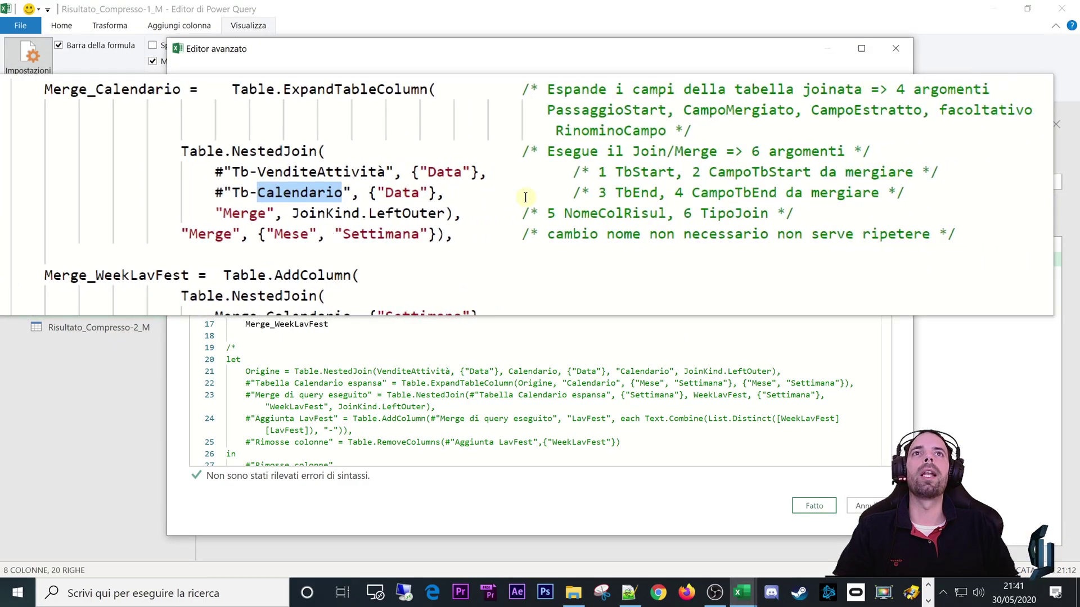
left_click_drag(575, 195, 666, 195)
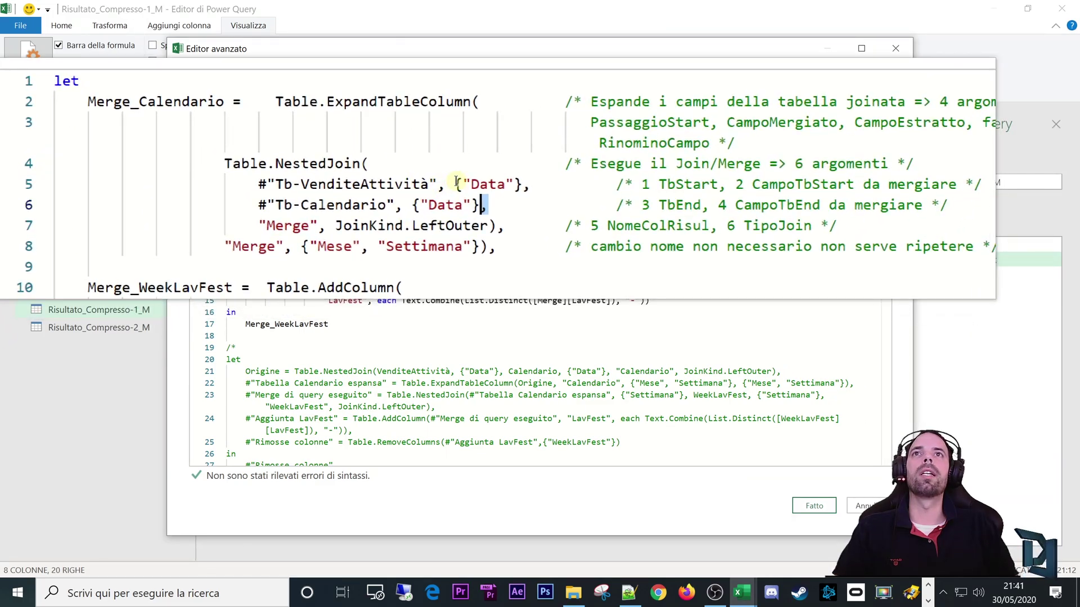
left_click_drag(429, 183, 349, 183)
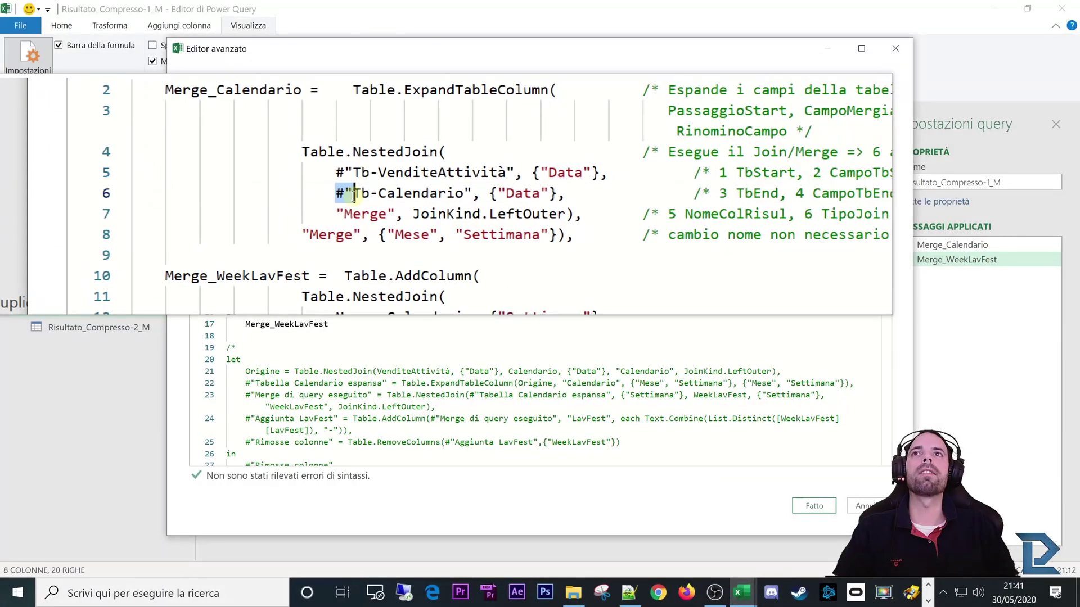
left_click_drag(471, 196, 466, 195)
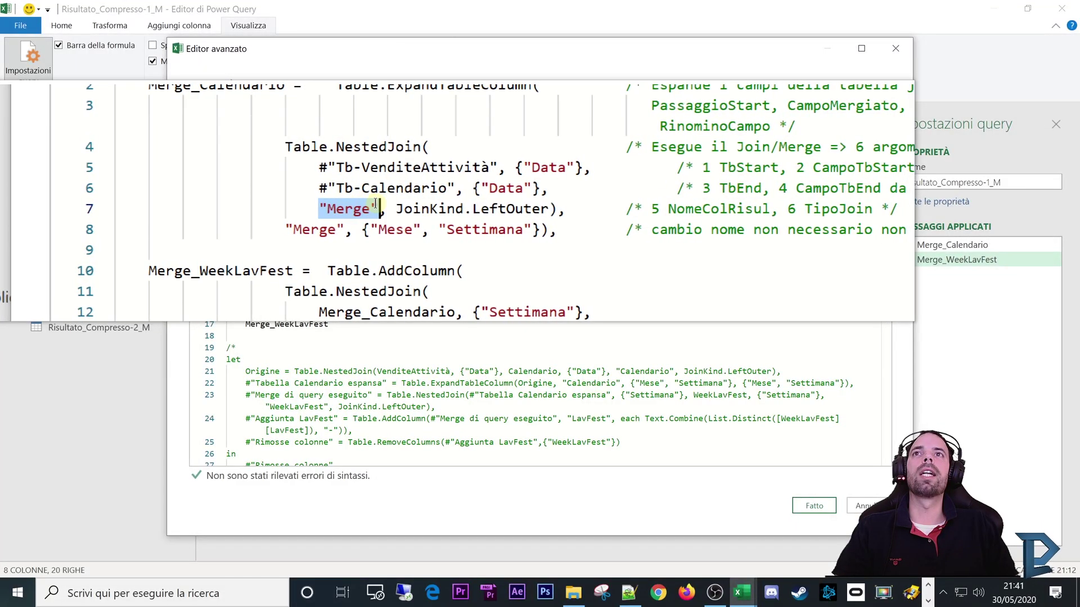
left_click_drag(375, 203, 367, 207)
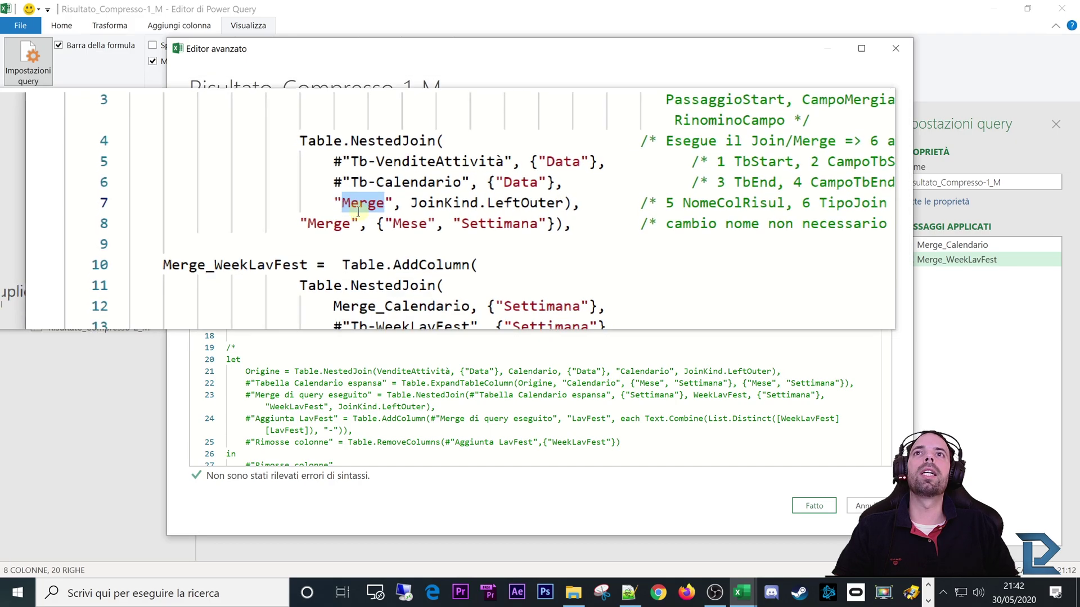
Close the advanced editor of Risultato_Compresso-1_M and discard the query changes
key("super+Escape")
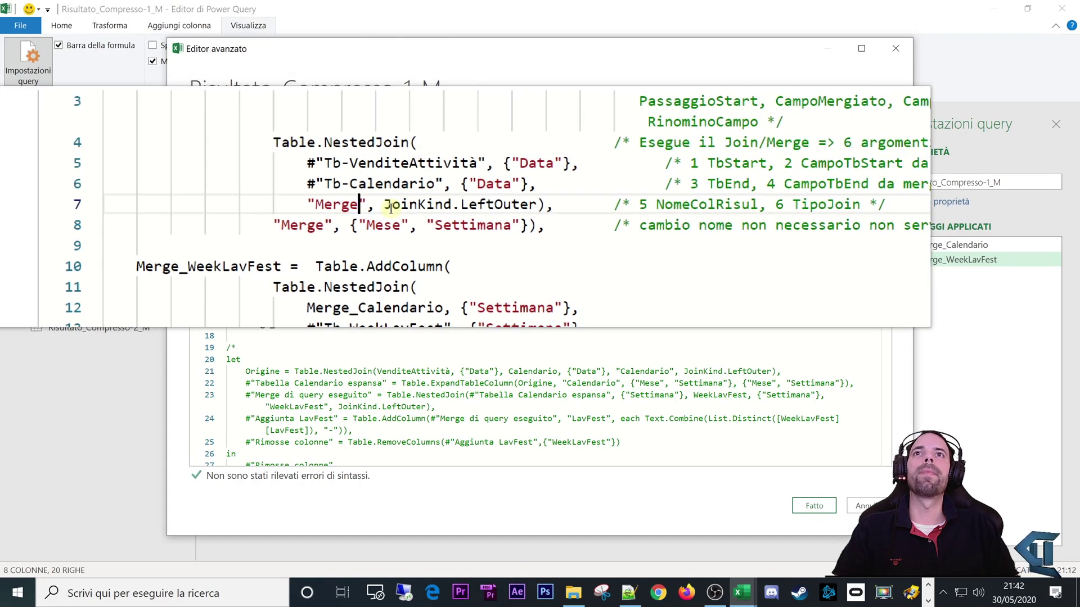
key("Escape")
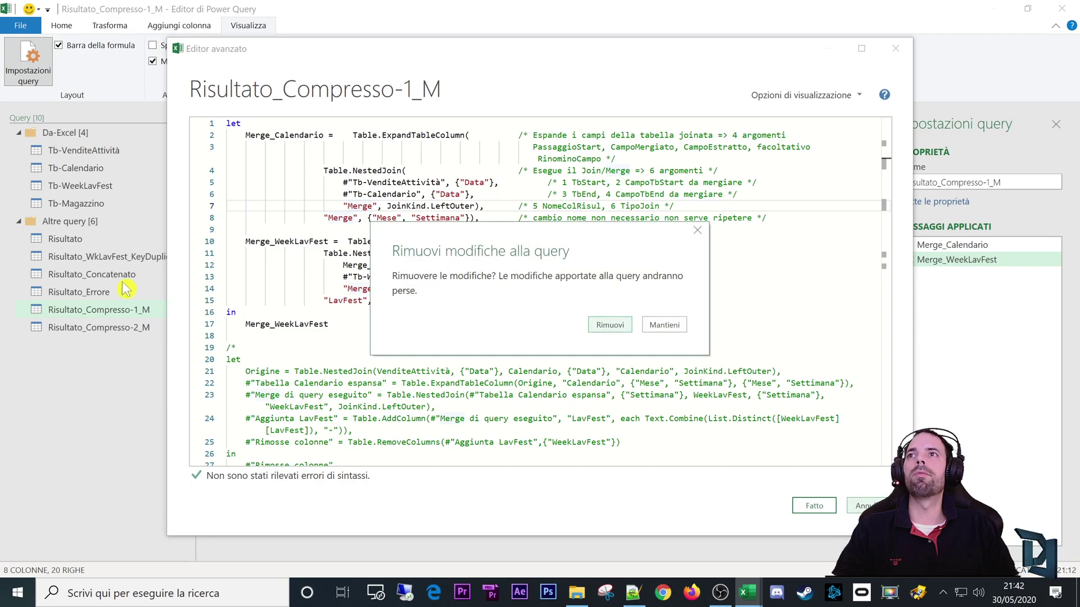
left_click(598, 326)
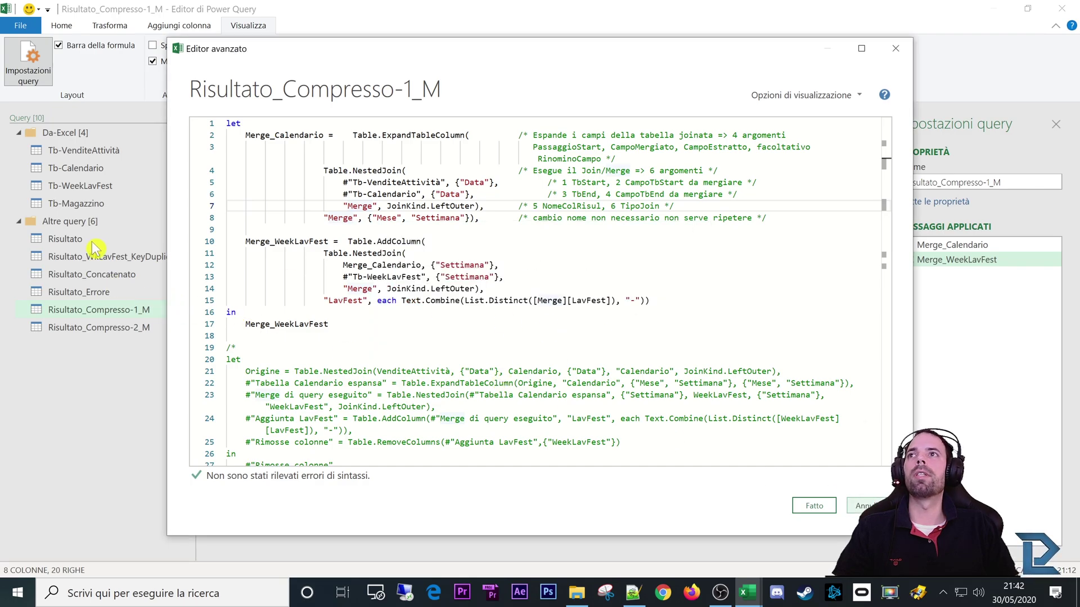
Inspect the Calendario column that the Origine step produces in the Risultato_Concatenato query
left_click(70, 275)
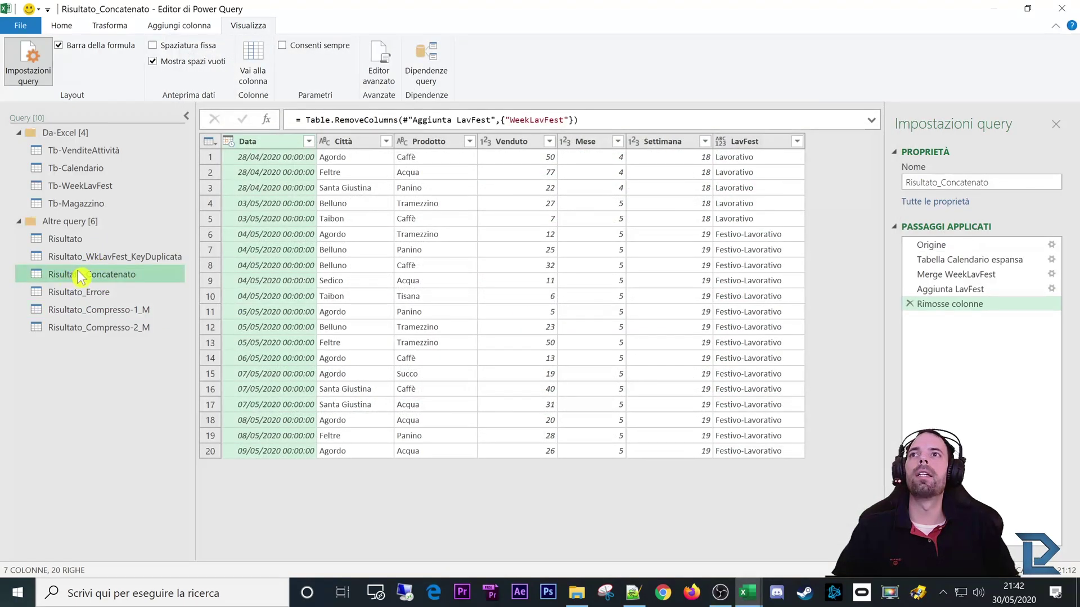
left_click(971, 262)
left_click(929, 246)
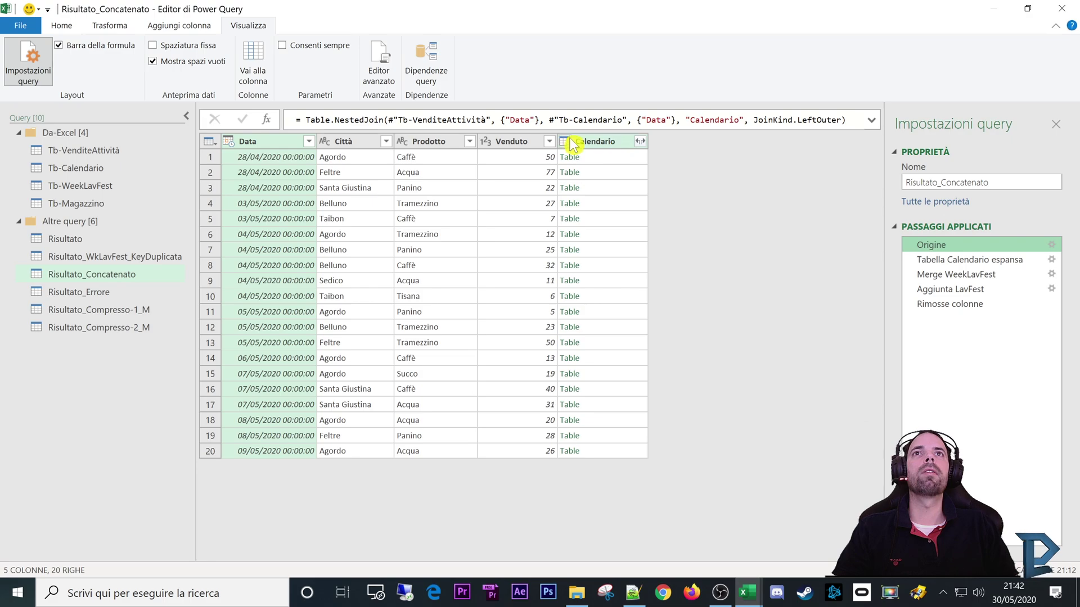
left_click(588, 145)
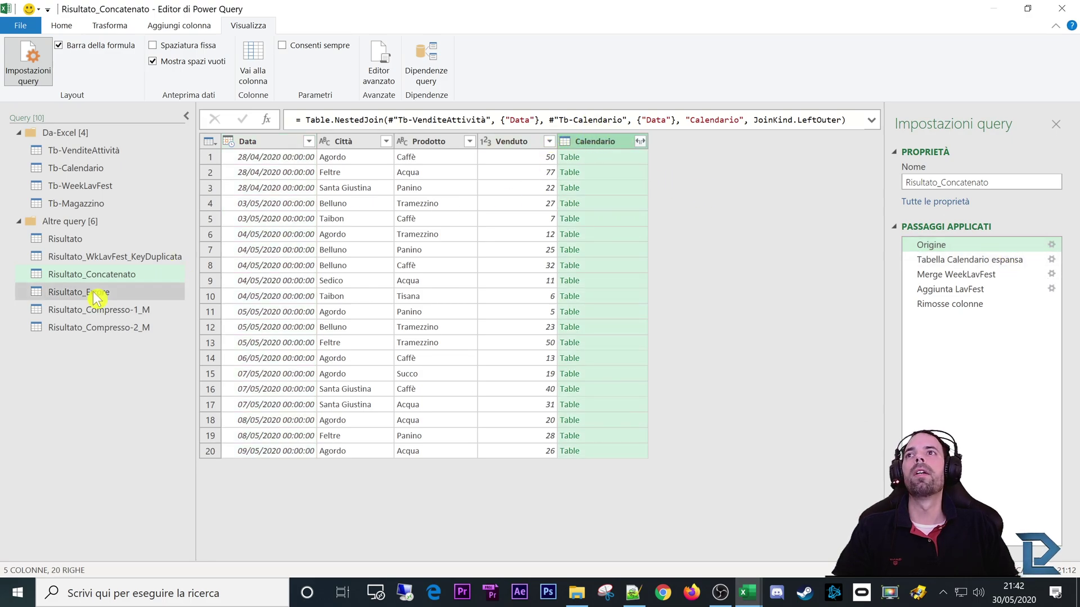
Reopen Risultato_Compresso-1_M in the advanced editor and examine the "Merge" column name and the tables in the Merge_Calendario join
left_click(112, 310)
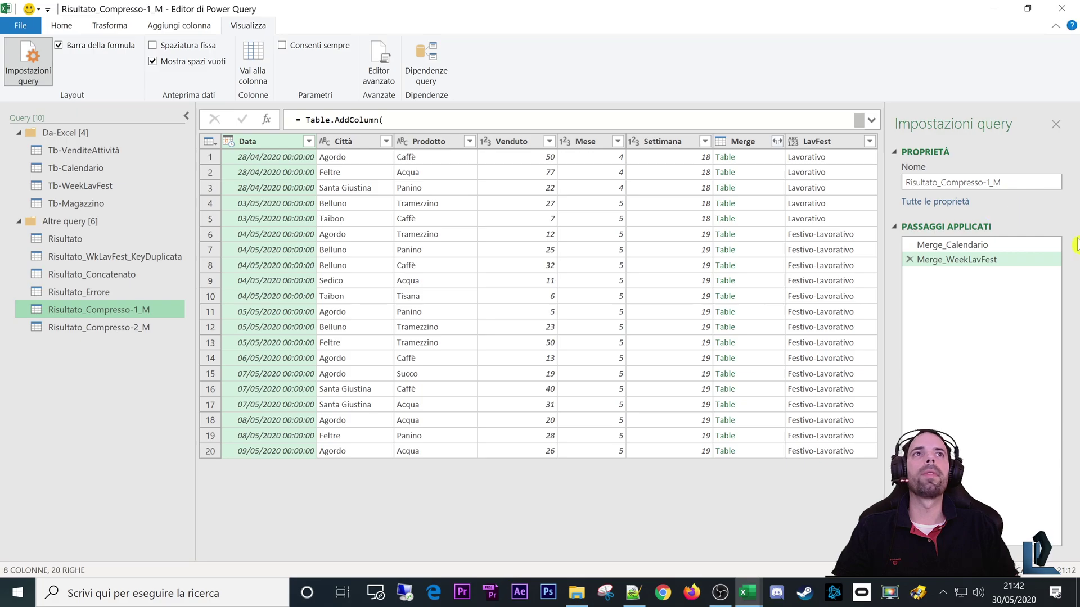
left_click(371, 69)
left_click(348, 206)
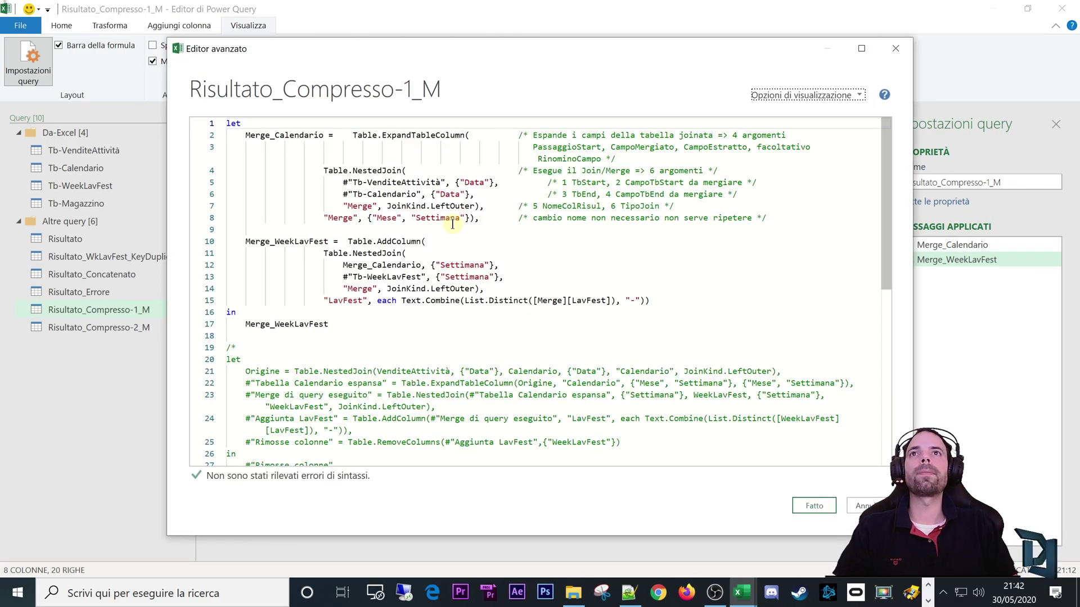
double_click(350, 205)
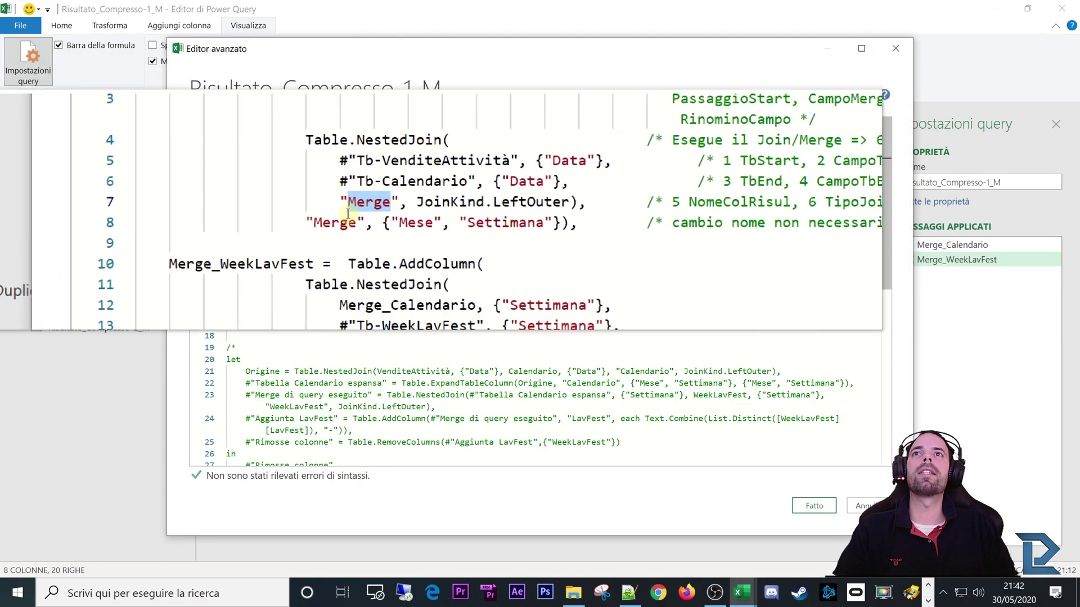
left_click(338, 218)
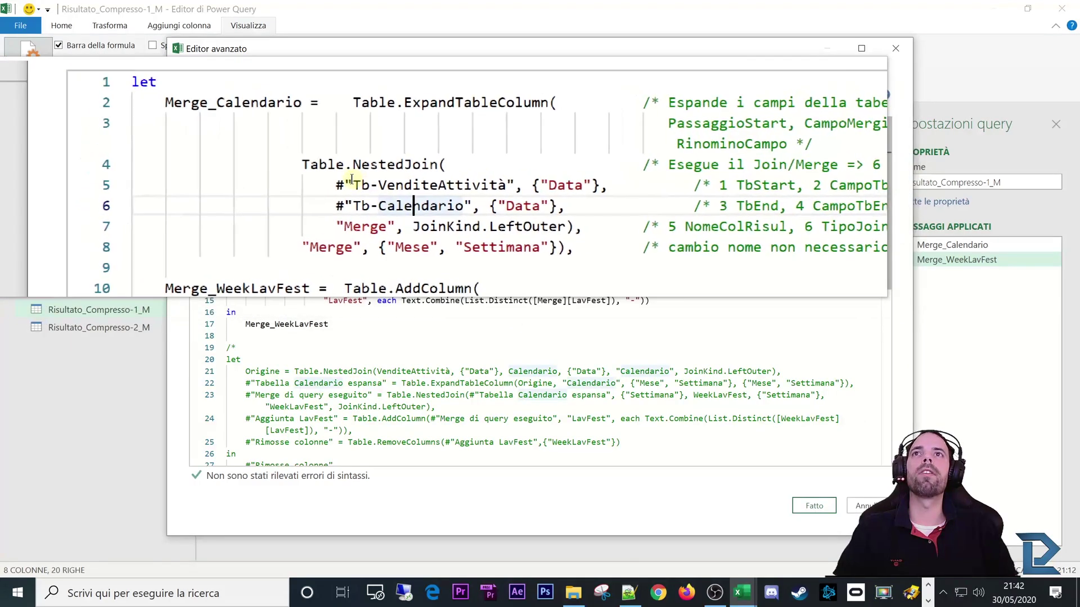
left_click_drag(350, 181, 481, 184)
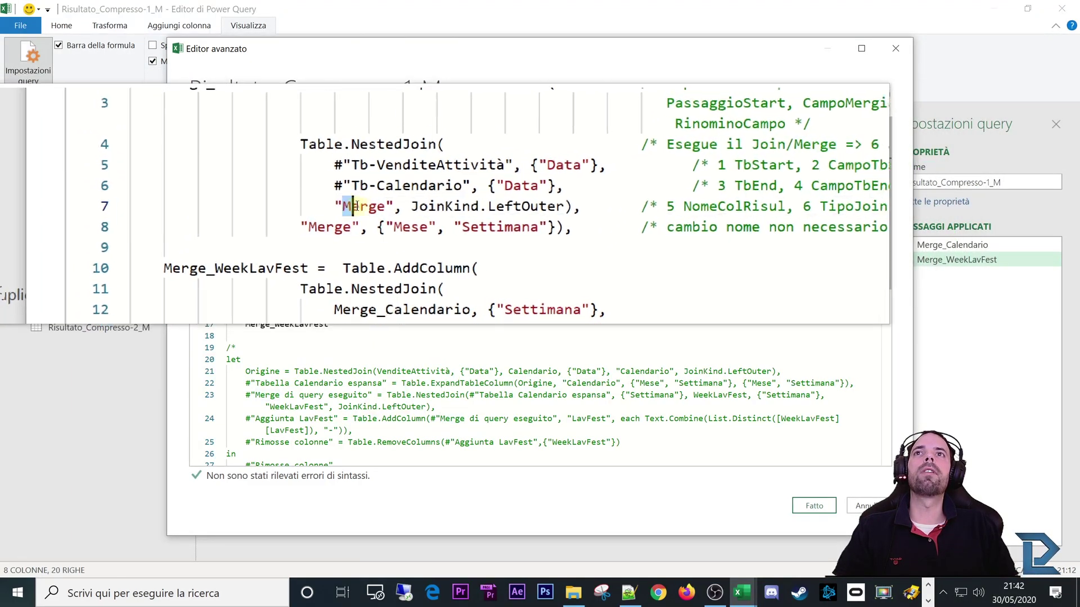
Examine the JoinKind.LeftOuter argument that closes the Table.NestedJoin call in Merge_Calendario
left_click(381, 206)
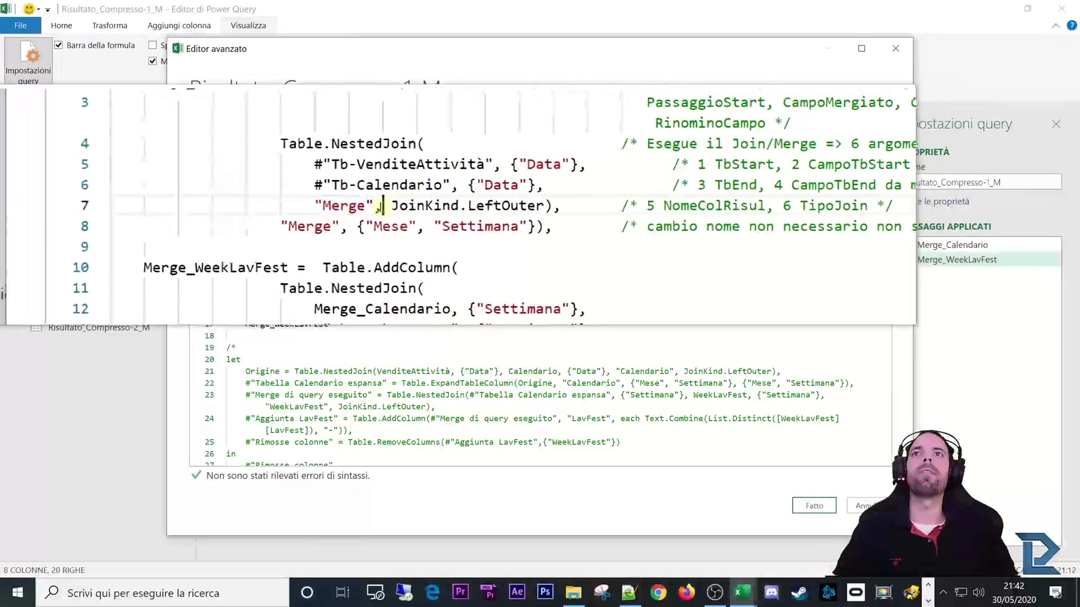
left_click_drag(386, 207, 539, 207)
left_click(442, 206)
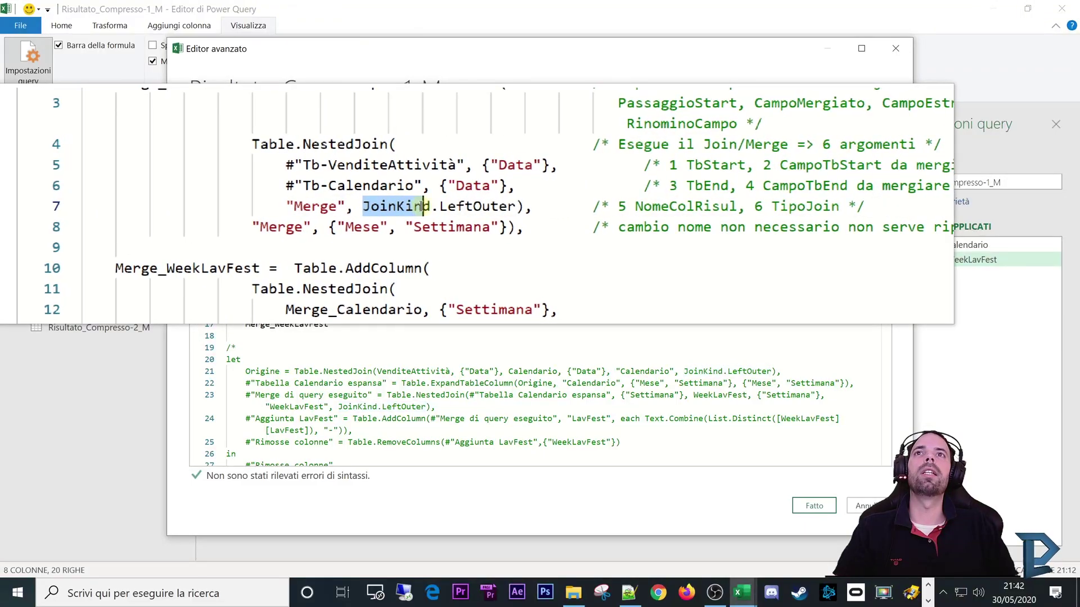
left_click_drag(429, 207, 475, 206)
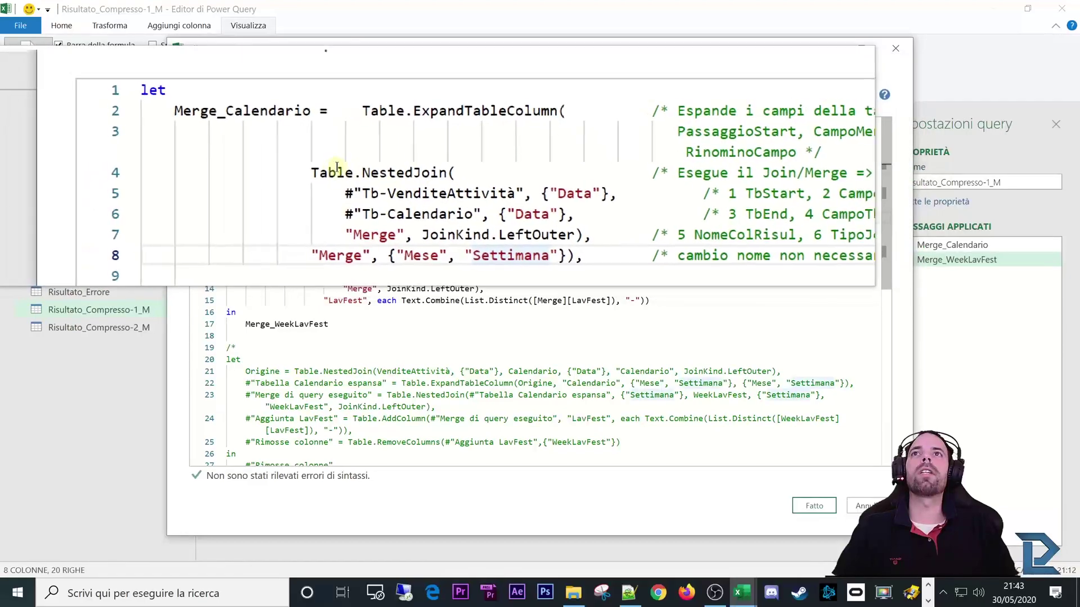
Examine the extent of the nested Table.NestedJoin call in Merge_Calendario, from its name to its closing parenthesis
left_click_drag(323, 171, 470, 212)
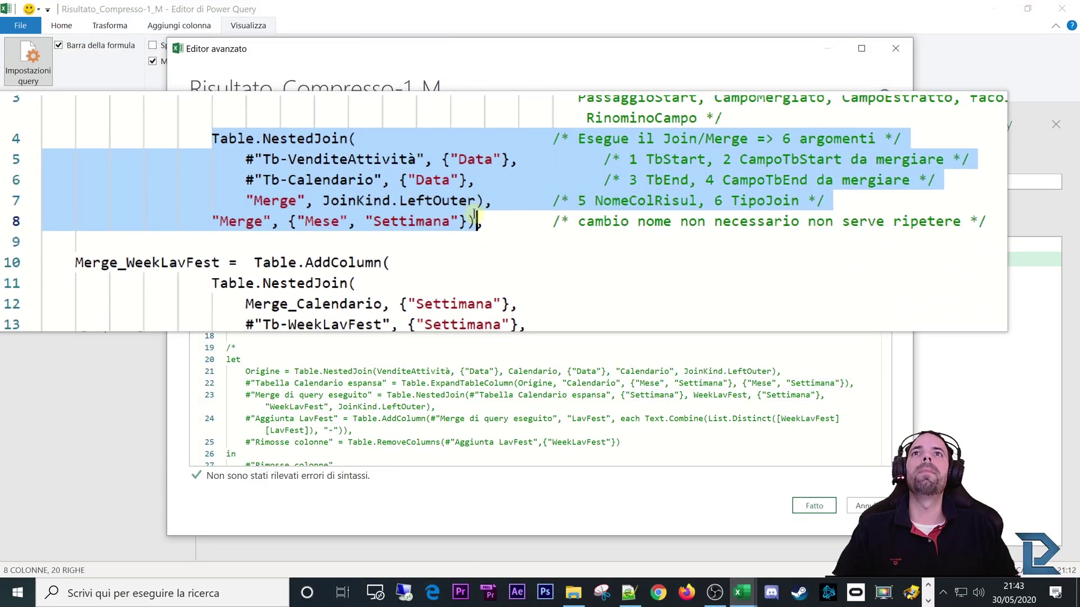
left_click(470, 216)
left_click(475, 206)
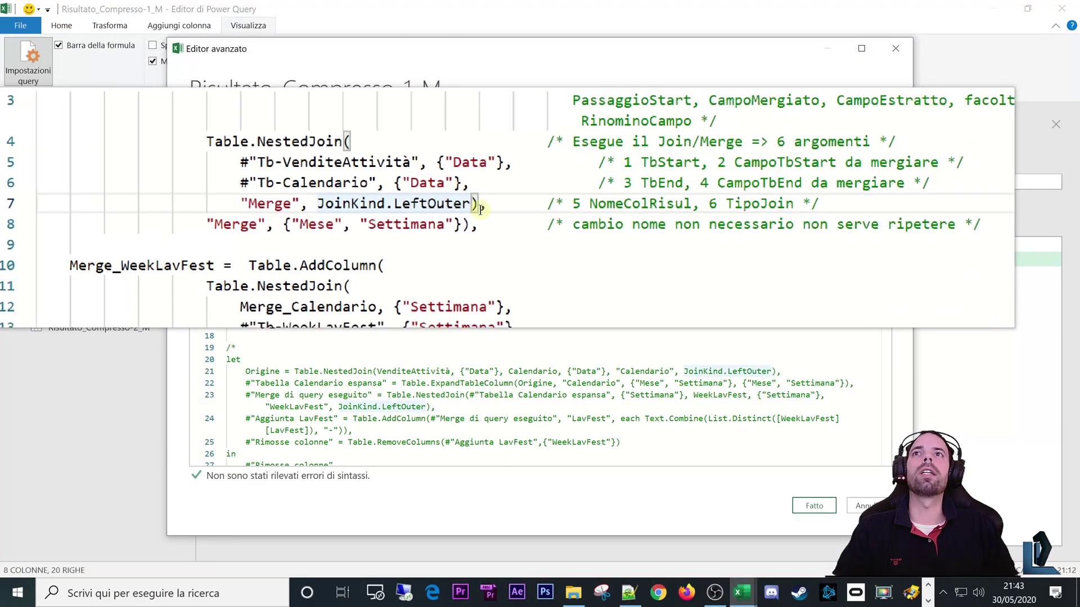
left_click_drag(466, 201, 326, 171)
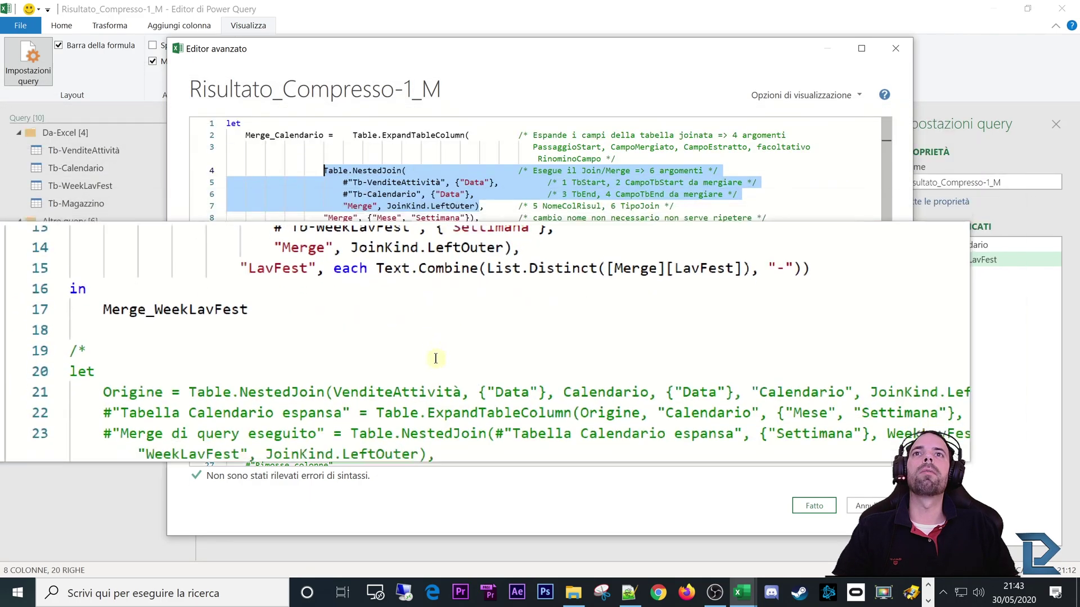
Examine Table.ExpandTableColumn in the commented step-by-step code: its Origine reference, the "Calendario" column and the Mese and Settimana fields
left_click(357, 320)
left_click_drag(406, 384, 518, 380)
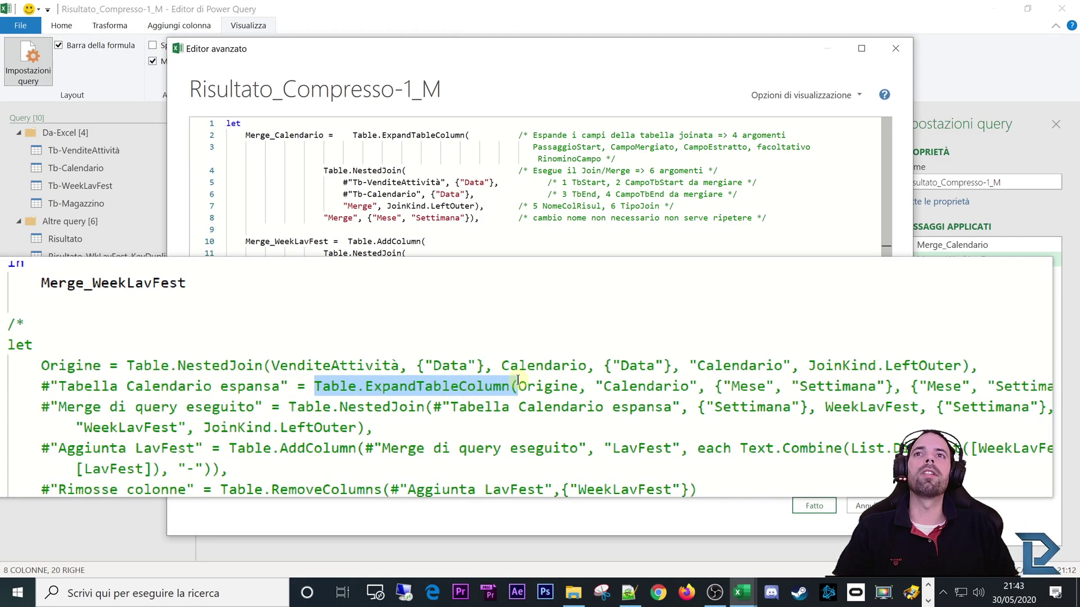
double_click(520, 382)
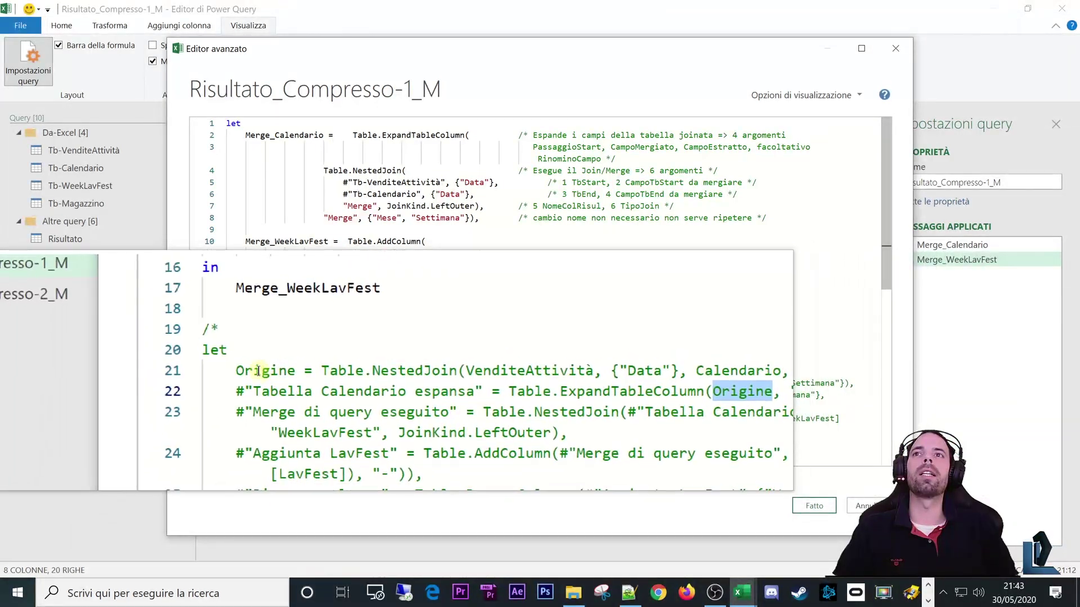
left_click_drag(562, 384, 1013, 390)
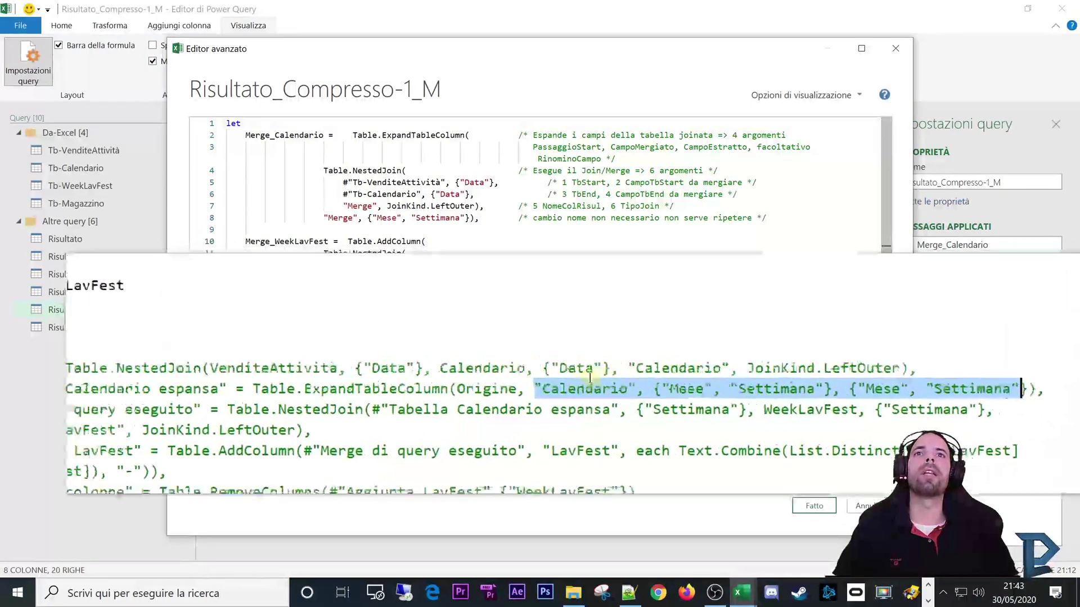
left_click(517, 378)
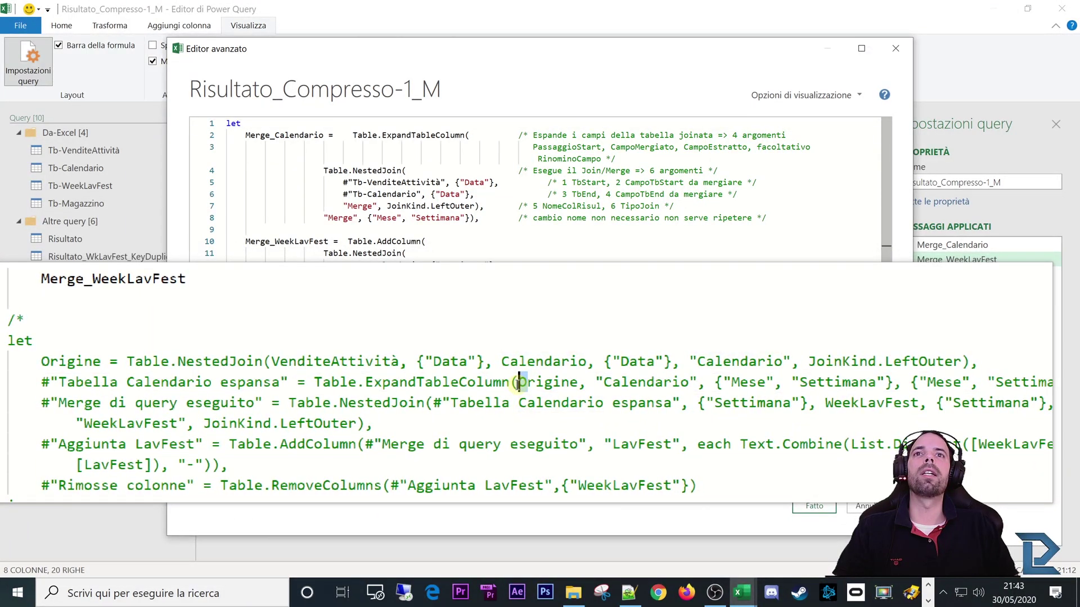
left_click_drag(519, 381, 410, 381)
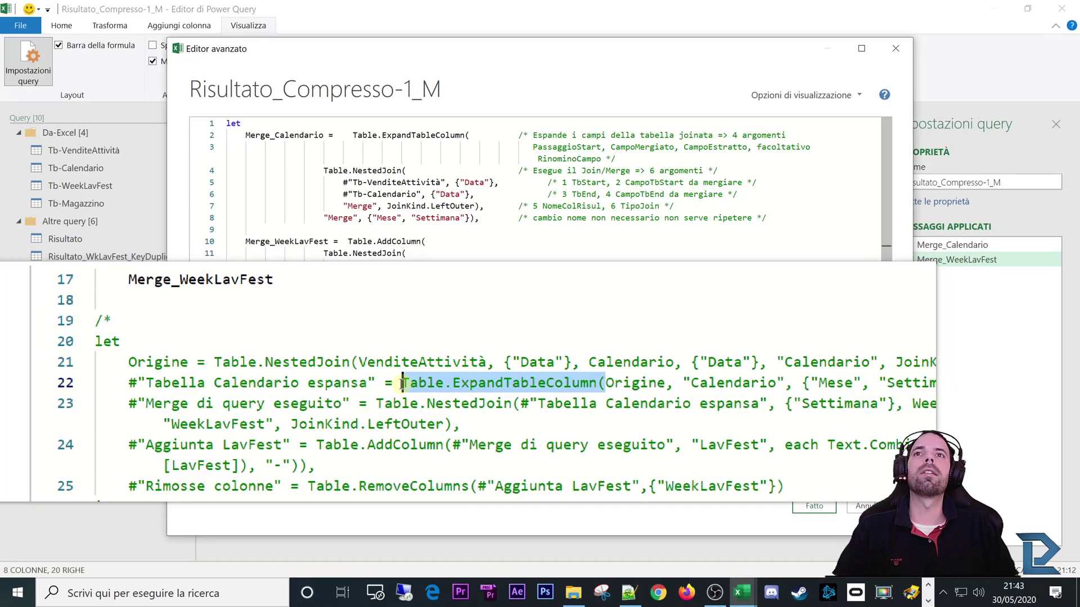
left_click(291, 375)
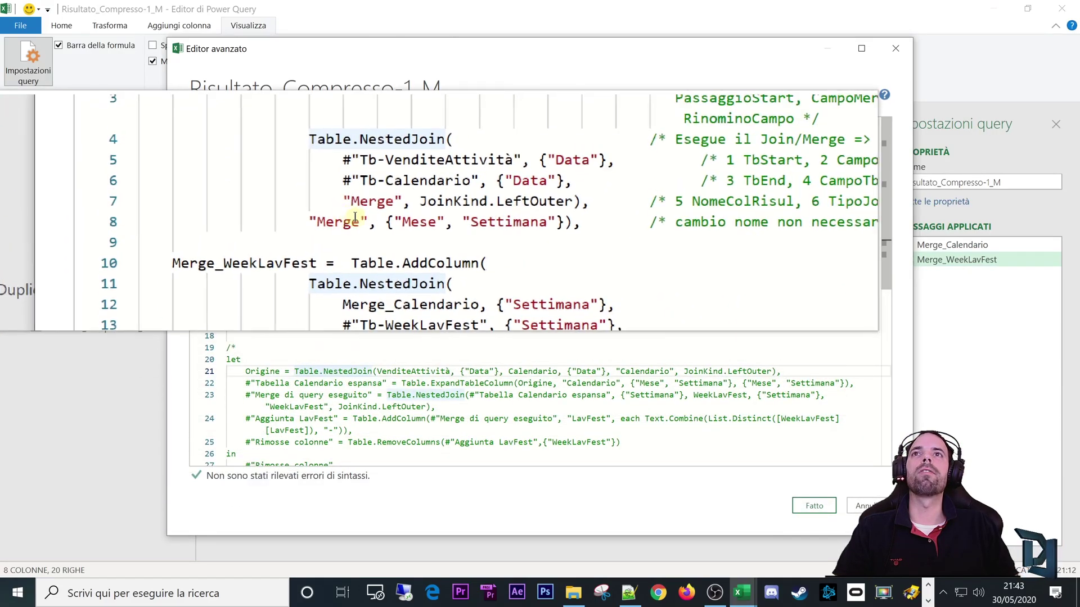
Examine how Table.ExpandTableColumn in Merge_Calendario takes the whole Table.NestedJoin call as its first argument
left_click_drag(357, 135, 472, 135)
left_click_drag(79, 135, 215, 135)
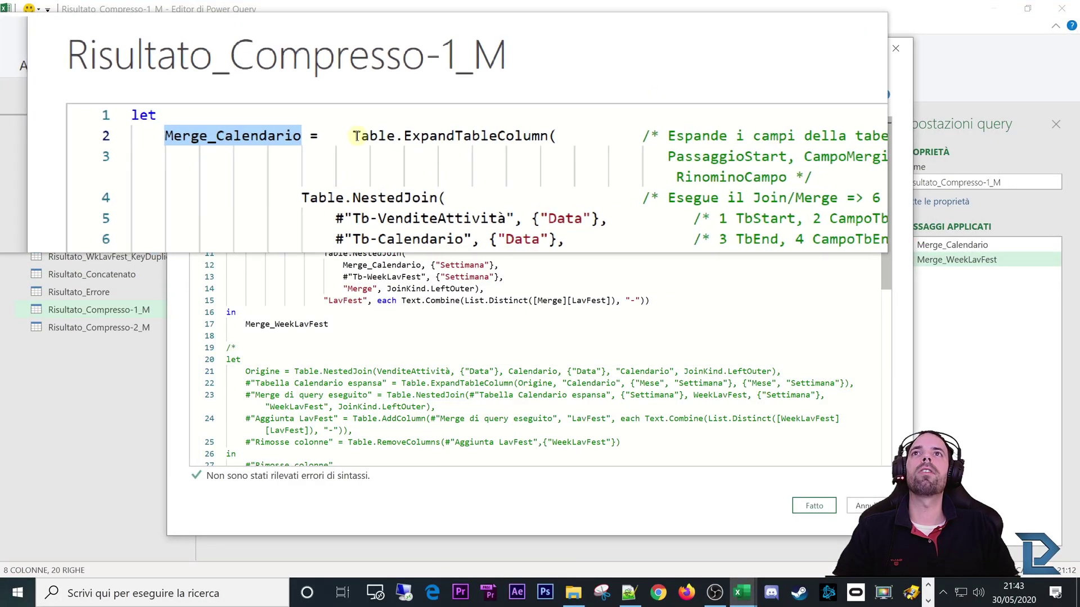
left_click_drag(356, 135, 551, 135)
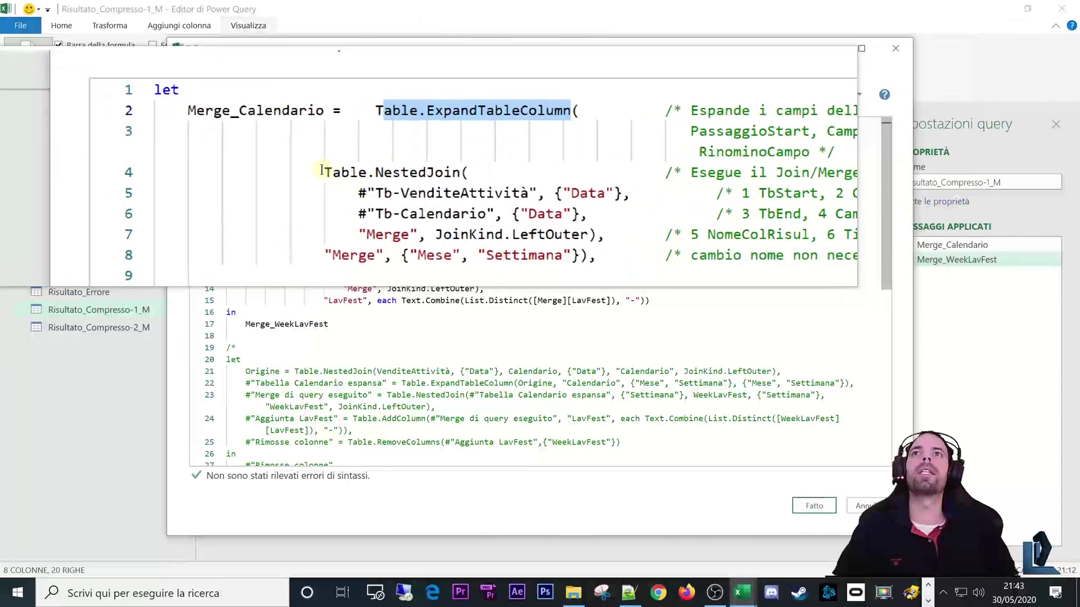
left_click_drag(300, 197, 355, 218)
left_click_drag(368, 179, 464, 219)
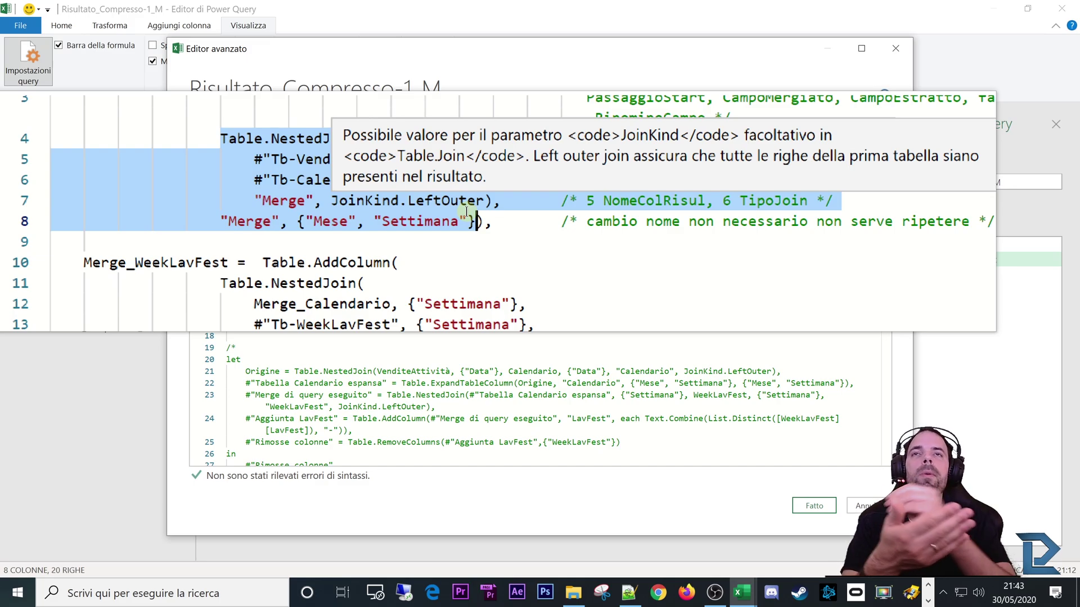
left_click(379, 168)
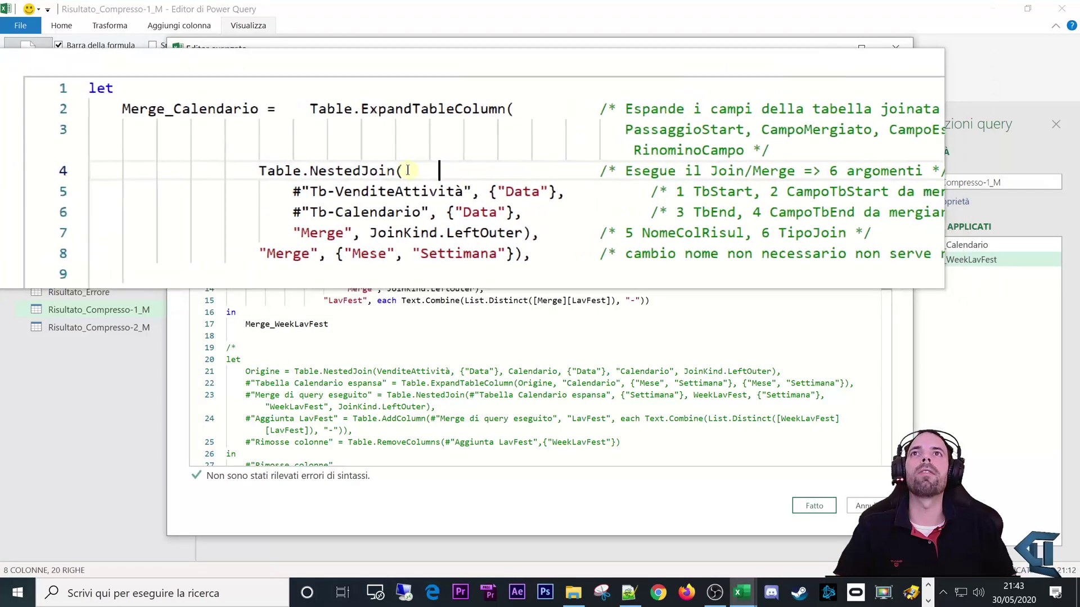
left_click_drag(371, 137, 543, 137)
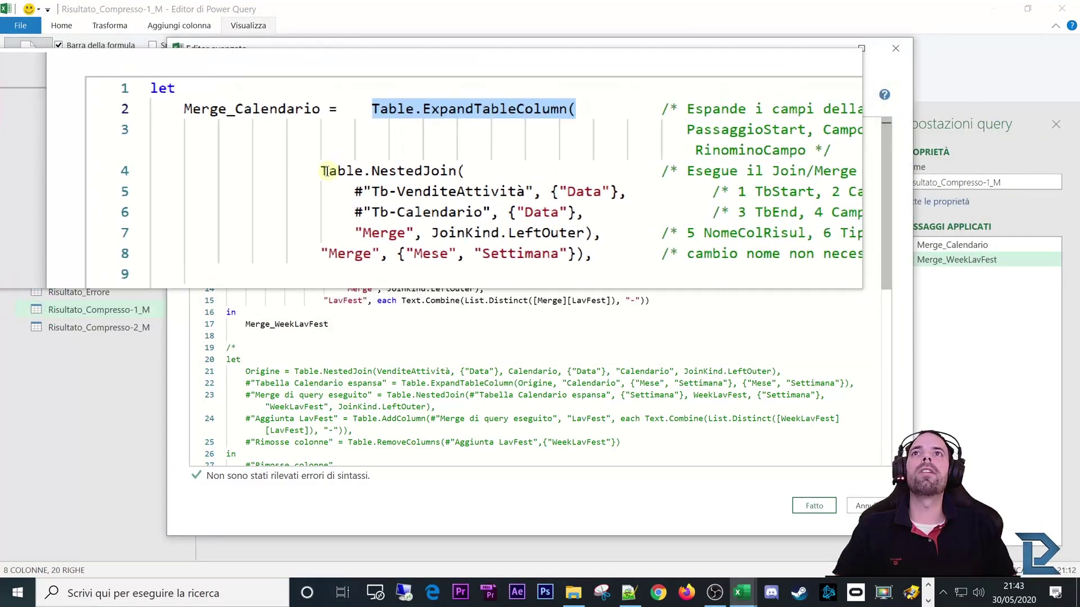
left_click_drag(325, 170, 475, 208)
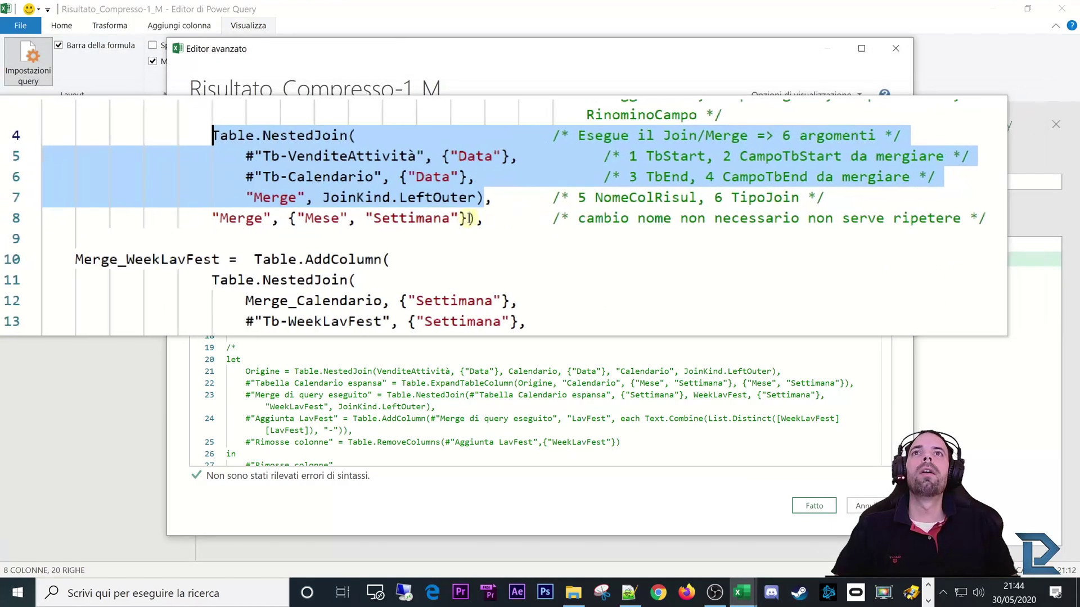
Copy the commented expand arguments "Calendario", {"Mese", "Settimana"}, {"Mese", "Settimana"} onto a new line below the NestedJoin call, without the leading comma
left_click(562, 395)
left_click_drag(521, 386, 847, 383)
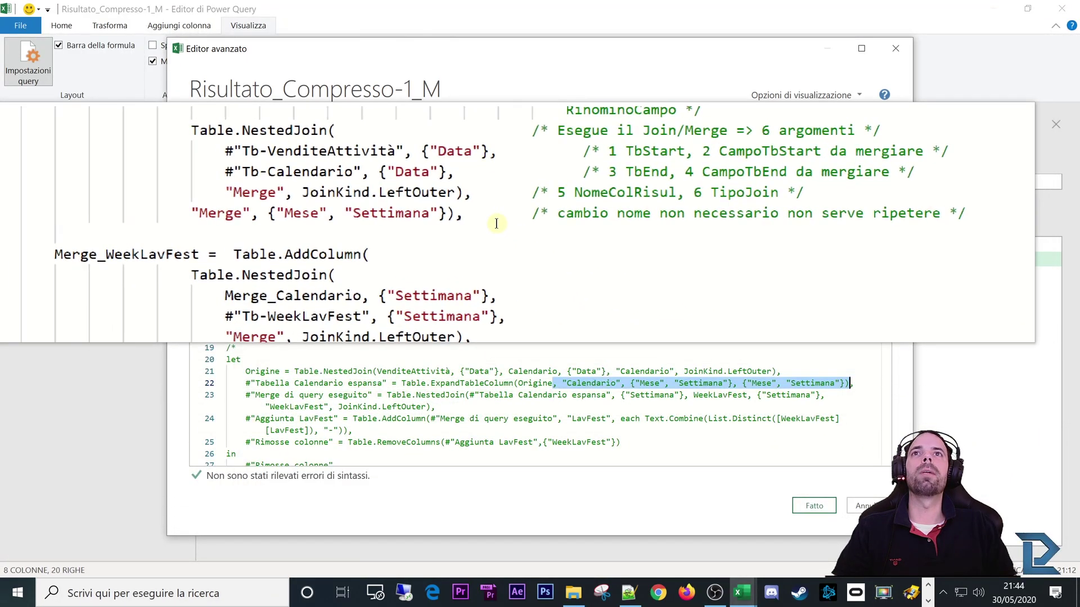
left_click(682, 210)
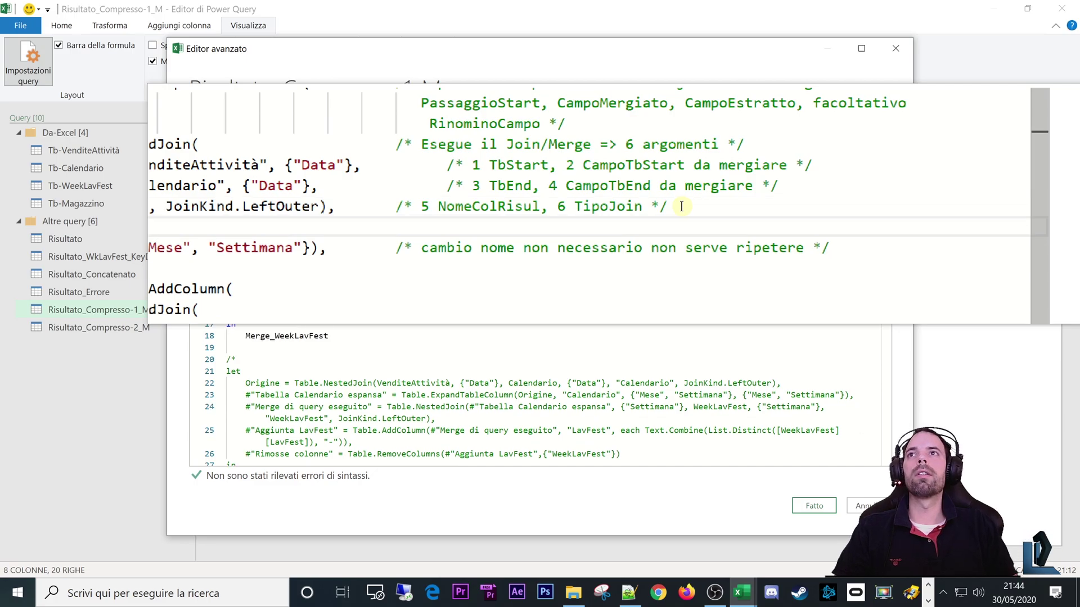
key("Return")
type(", \"Calendario\", {\"Mese\", \"Settimana\"}, {\"Mese\", \"Settimana\"})")
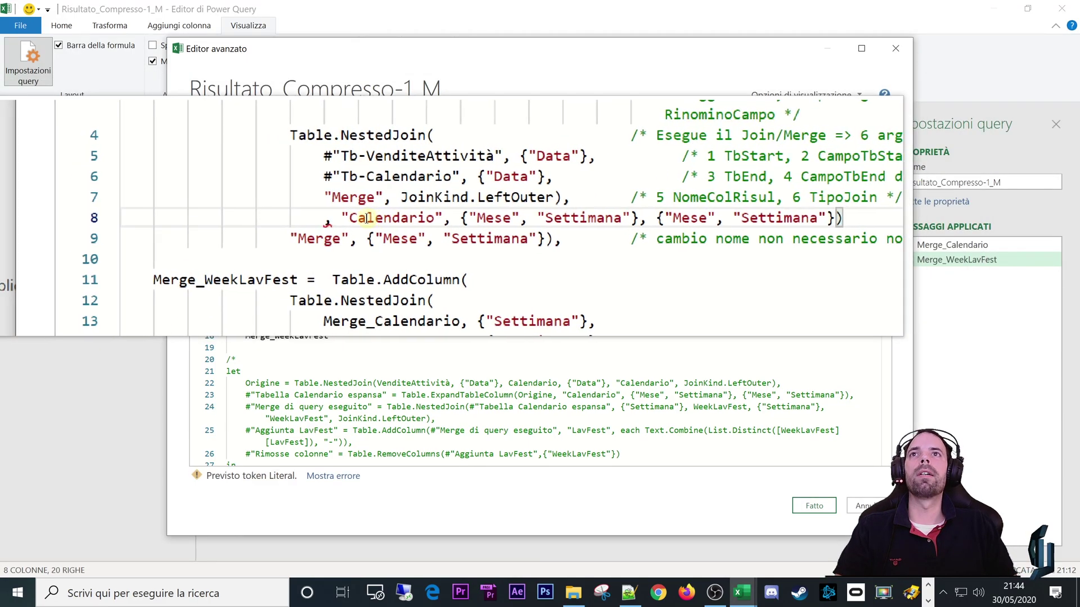
left_click_drag(360, 218, 343, 218)
key("BackSpace")
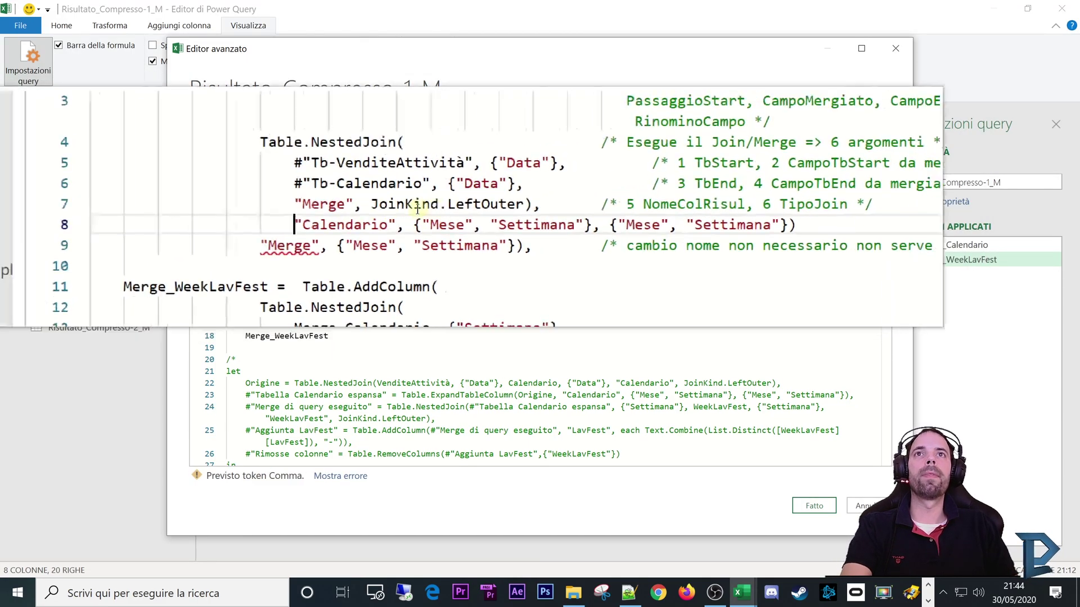
Compare the commented argument list PassaggioStart, CampoMergiato and CampoEstratto with the NestedJoin block and the "Merge" and "Calendario" column names
left_click_drag(476, 205, 481, 208)
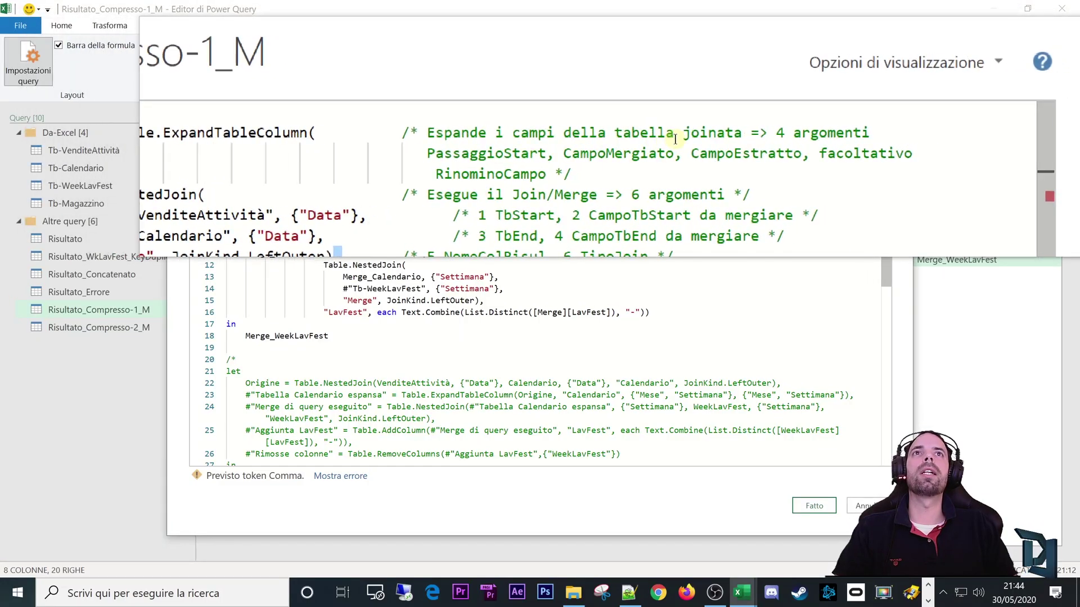
left_click_drag(730, 136, 828, 136)
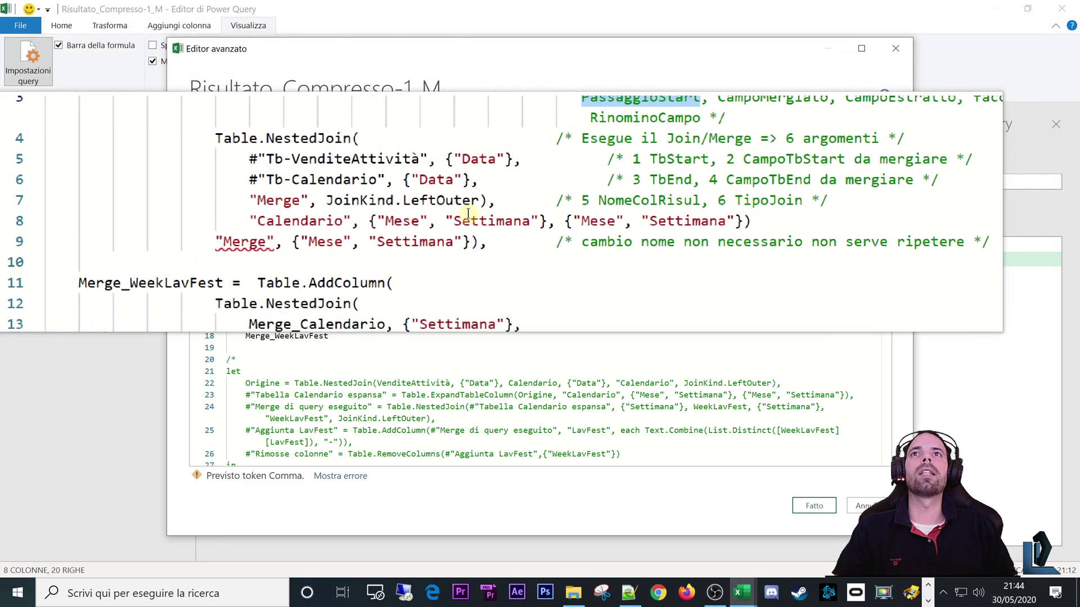
left_click_drag(325, 171, 475, 209)
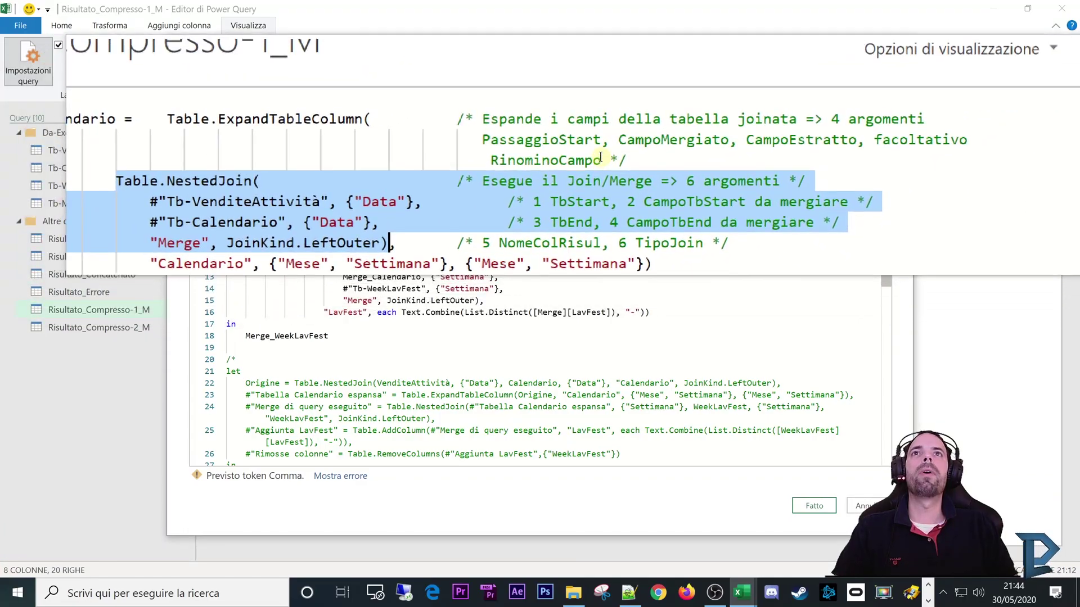
left_click_drag(607, 147, 849, 147)
left_click(757, 148)
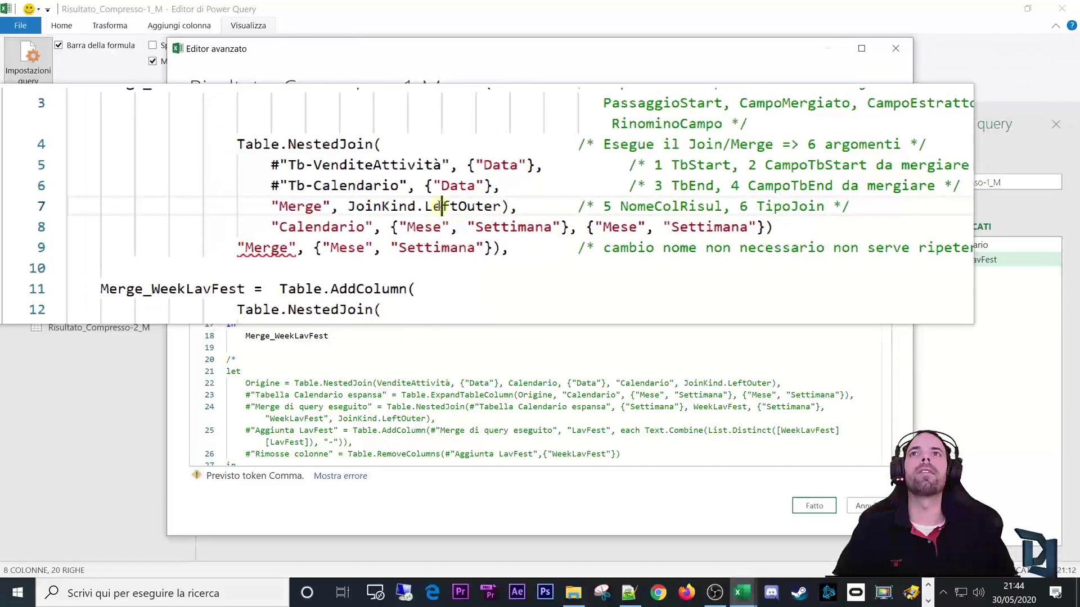
left_click(441, 207)
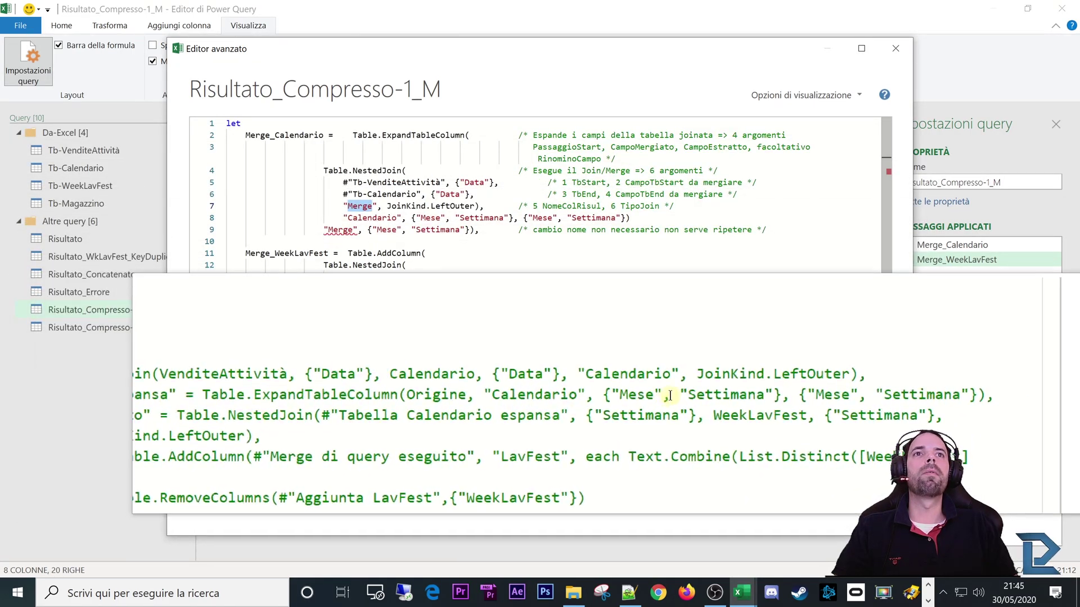
double_click(637, 383)
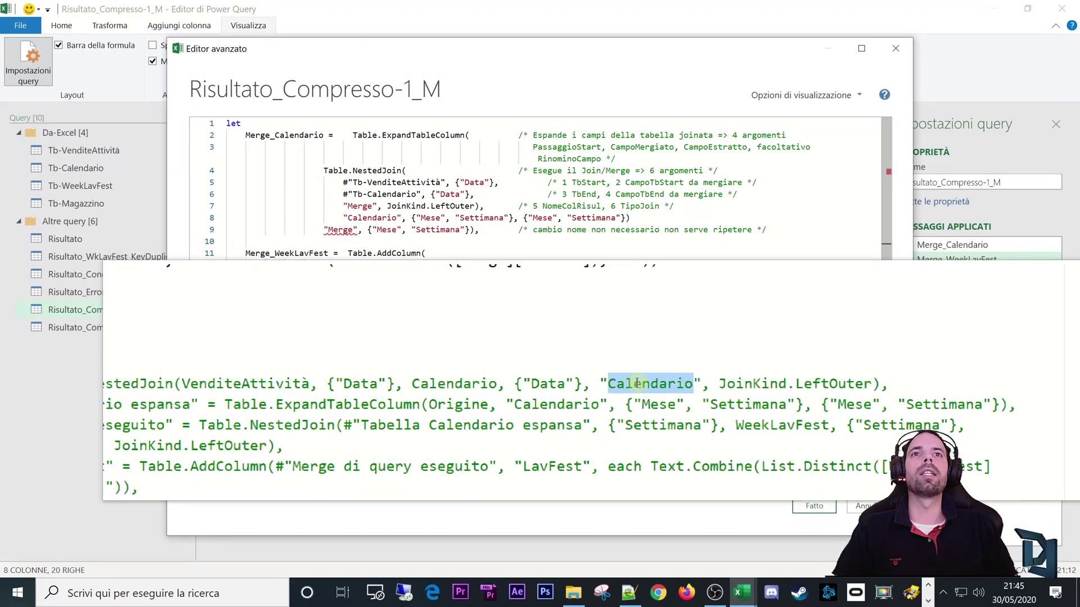
Close the advanced editor without applying the arguments pasted into Merge_Calendario
key("super+Escape")
key("Escape")
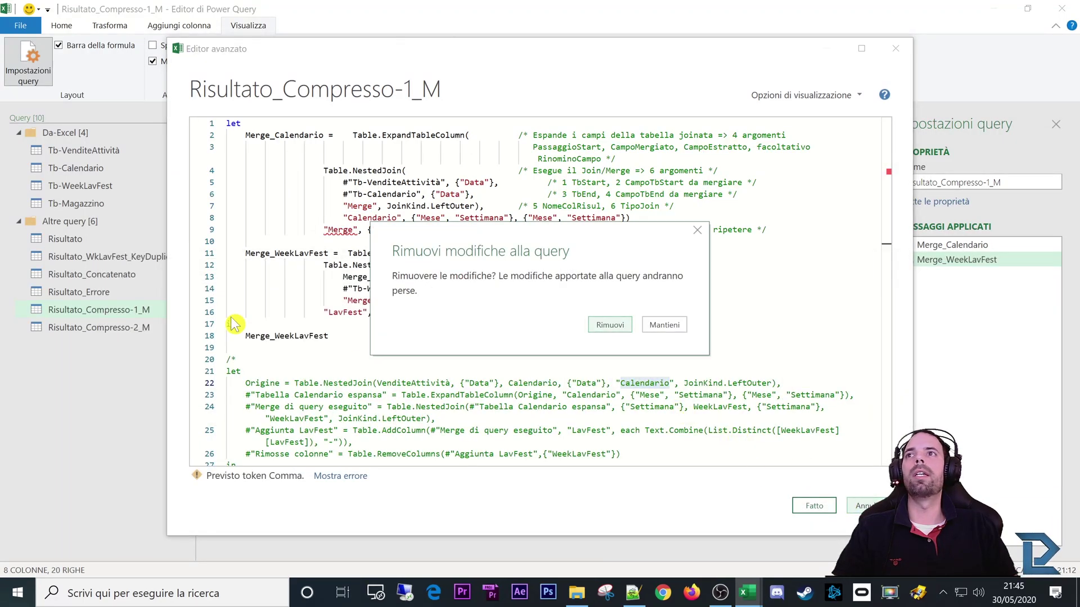
left_click(664, 325)
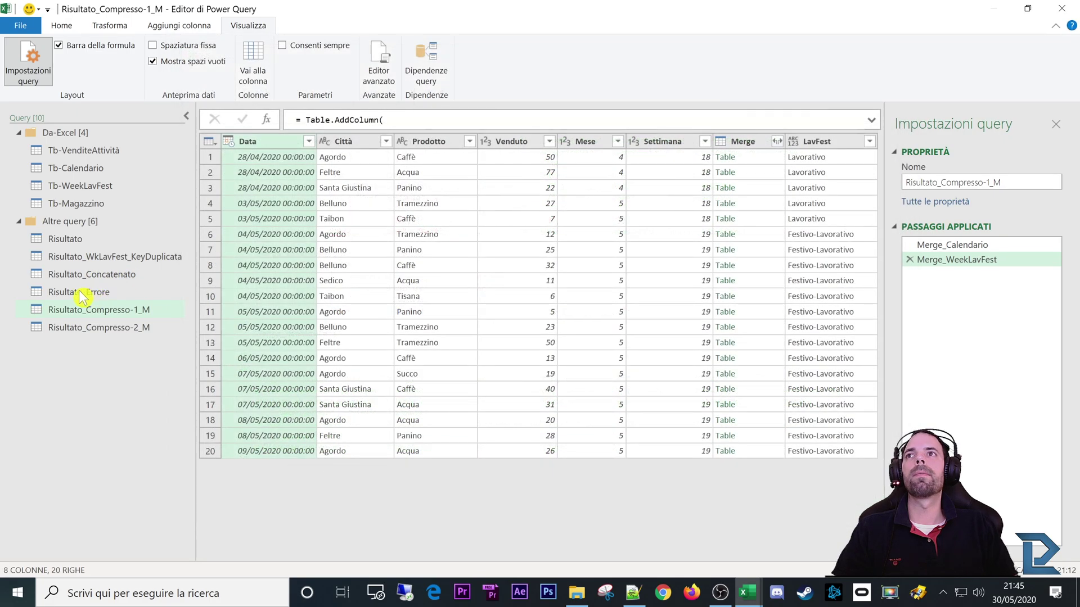
Inspect the NestedJoin formula and Calendario column of the Origine step in Risultato_Concatenato
left_click(77, 293)
left_click(95, 276)
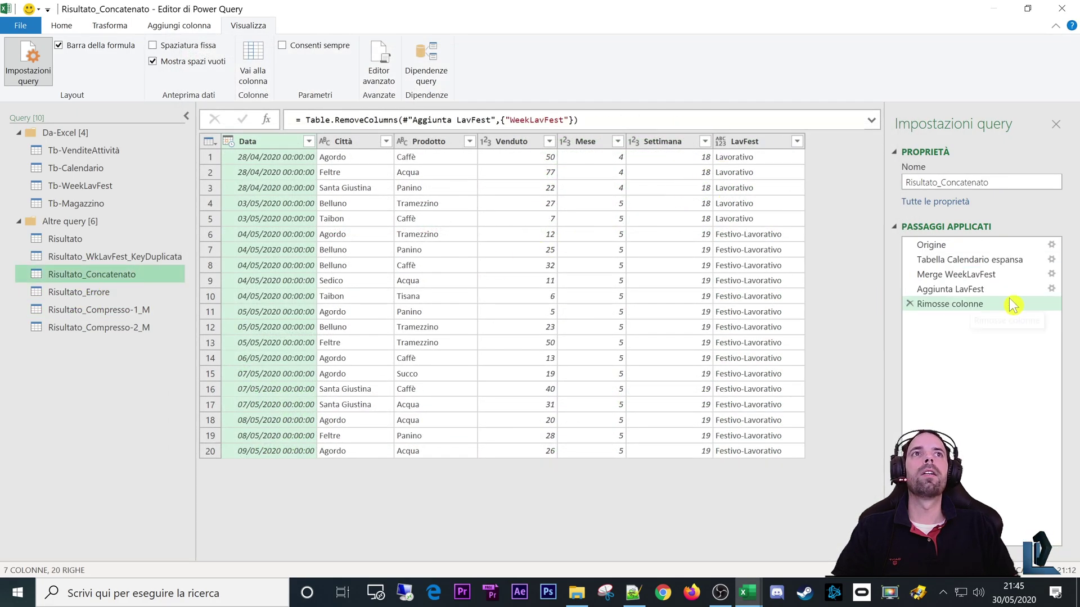
left_click(960, 262)
left_click(931, 246)
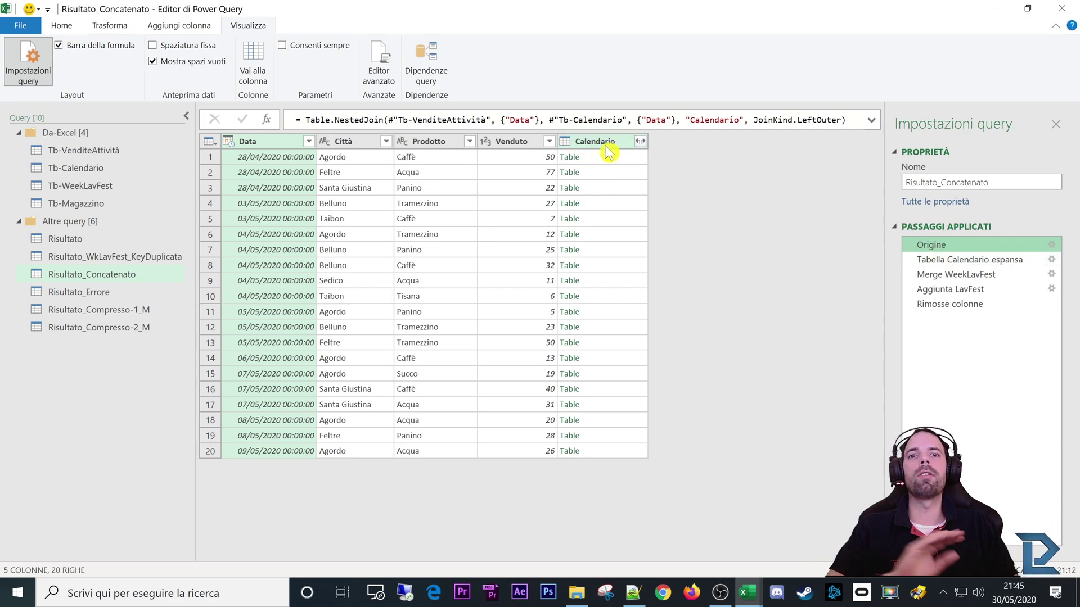
Reopen the M code of Risultato_Compresso-1_M and examine the commented Table.ExpandTableColumn step and the {"Settimana"} key of the second join
left_click(103, 310)
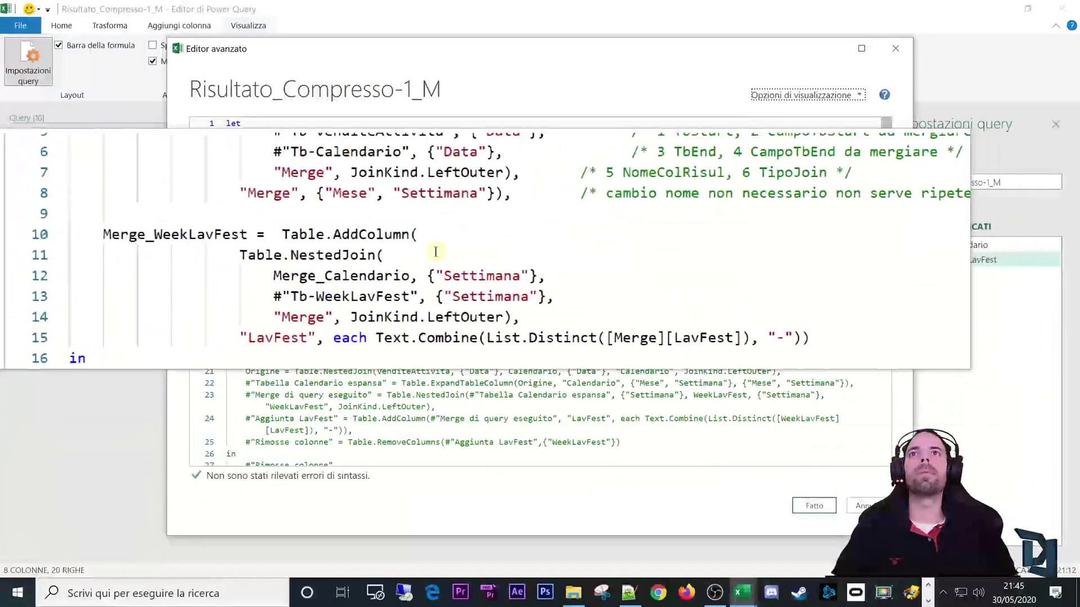
double_click(408, 387)
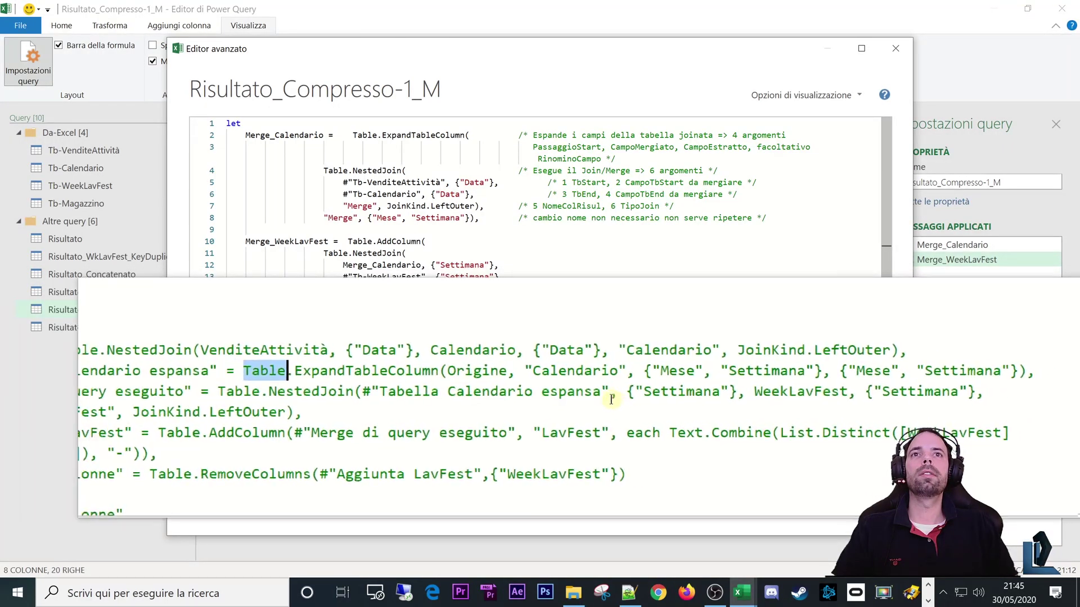
left_click_drag(572, 397, 665, 396)
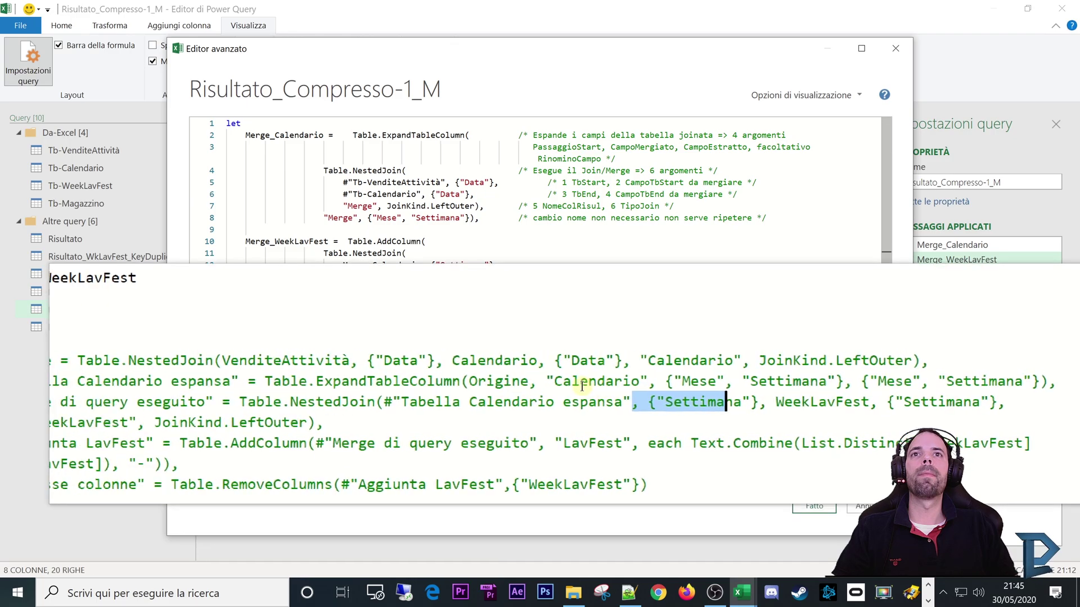
Copy the commented expand step's arguments "Calendario", {"Mese", "Settimana"}, {"Mese", "Settimana"} below the first NestedJoin block, separated by a blank line
left_click_drag(471, 377, 850, 384)
key("ctrl+c")
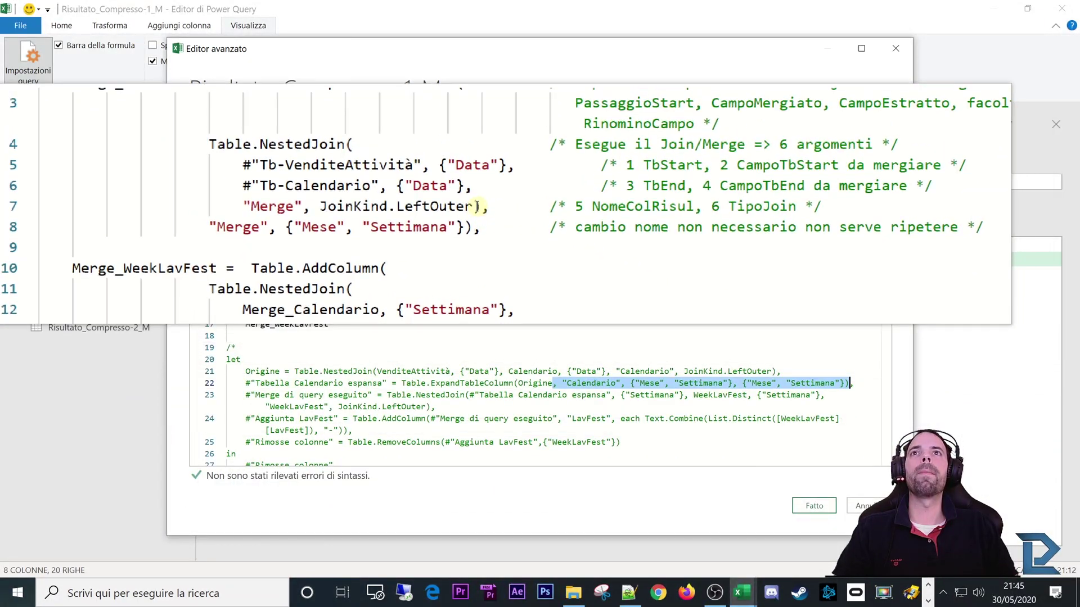
left_click(697, 208)
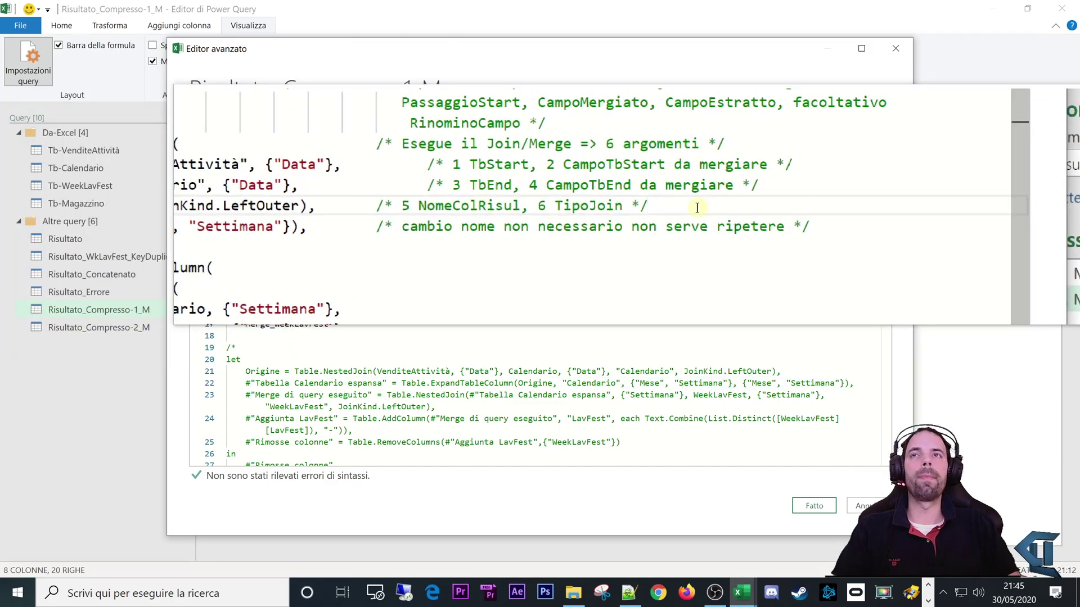
key("Return")
key("ctrl+v")
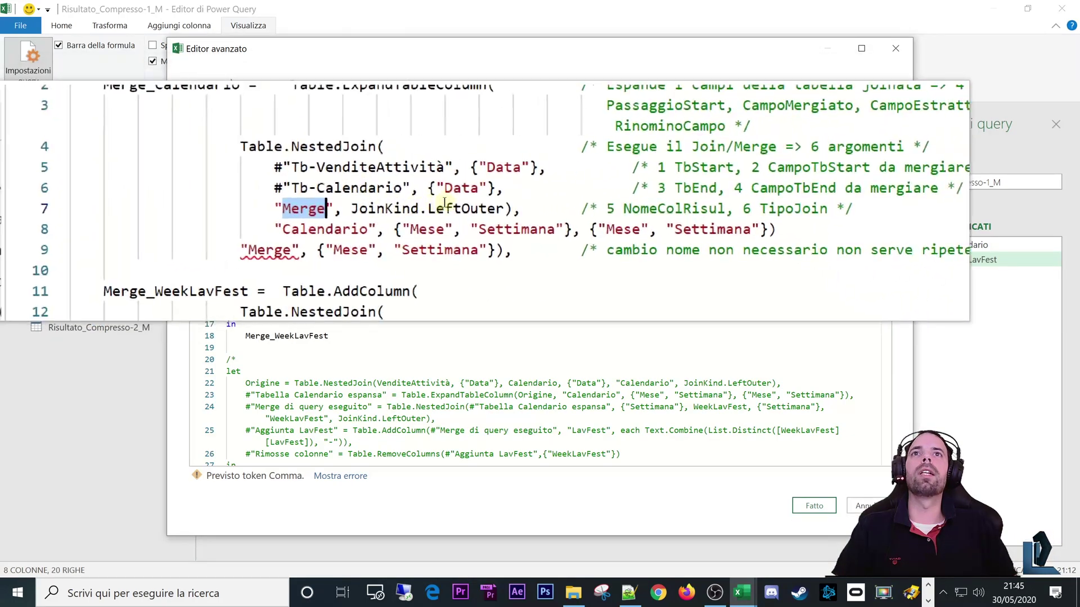
left_click(678, 205)
key("Return")
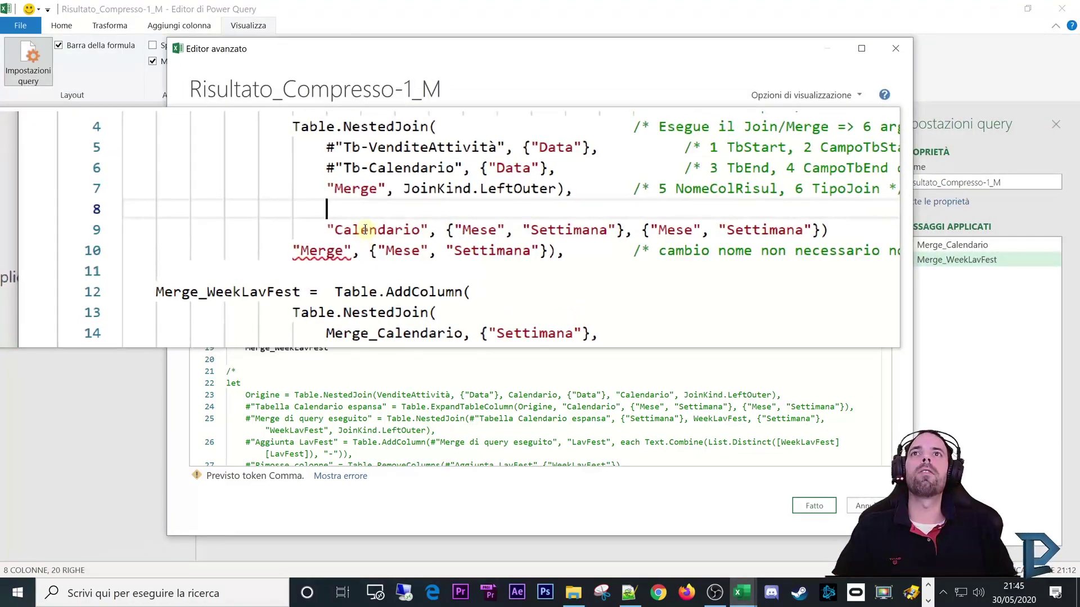
Replace "Calendario" with "Merge" in the pasted arguments and compare them with the NestedJoin block above
double_click(365, 230)
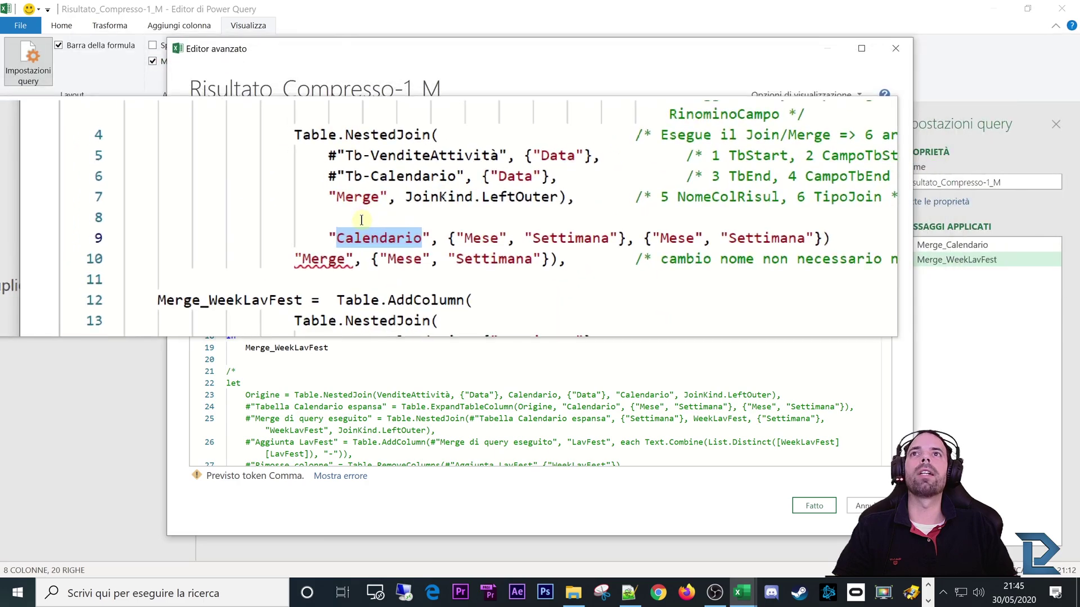
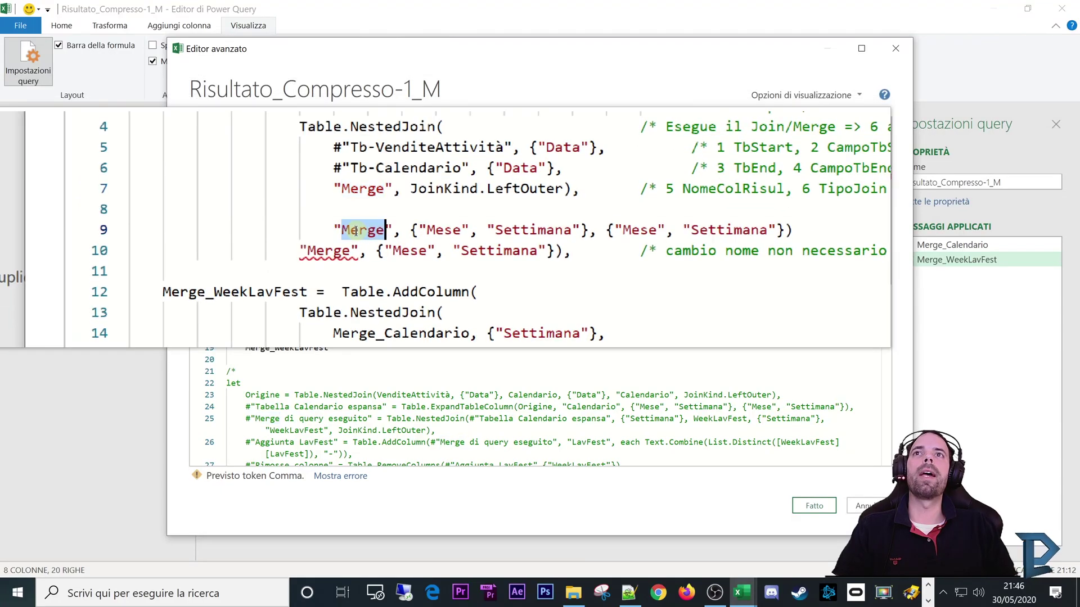
double_click(394, 231)
left_click_drag(417, 227, 488, 225)
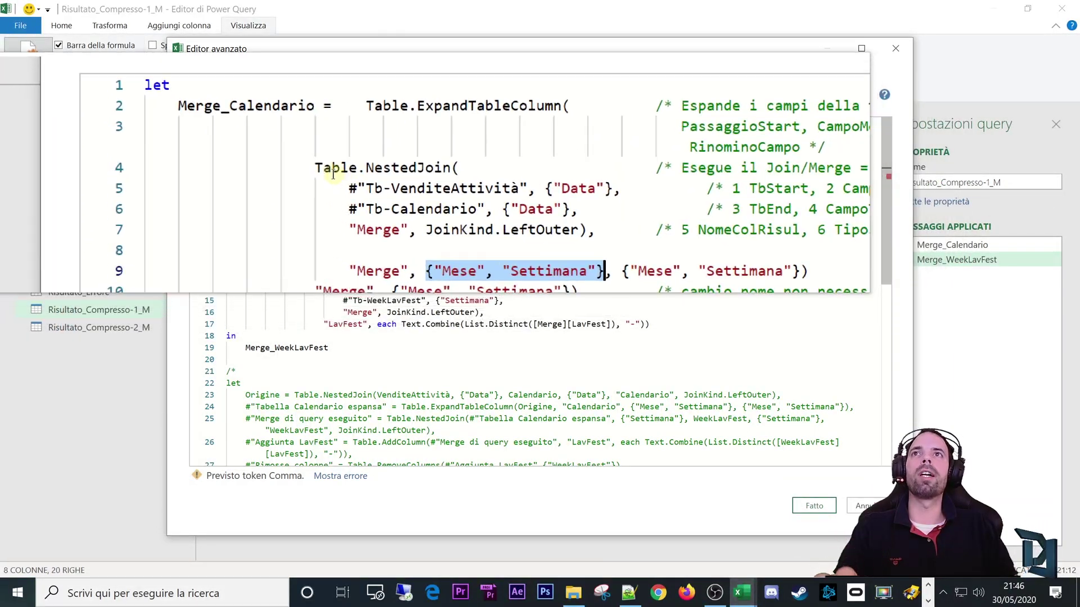
left_click_drag(272, 145, 485, 207)
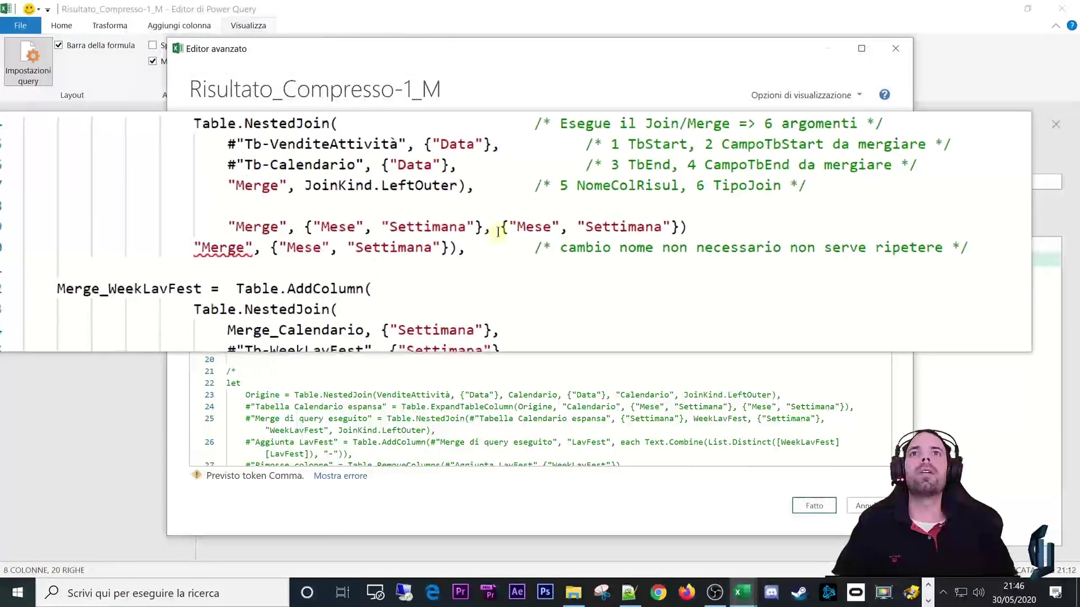
Change the pasted line's optional rename list to {"Mese1", "Settimana1"}
left_click_drag(497, 233, 579, 231)
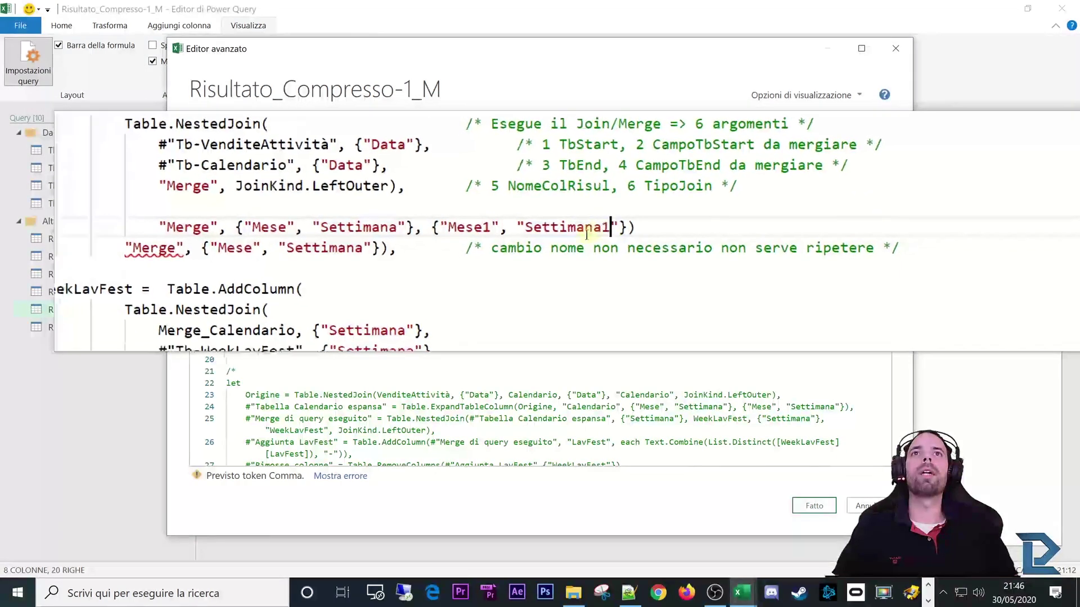
left_click_drag(446, 229, 591, 231)
double_click(570, 232)
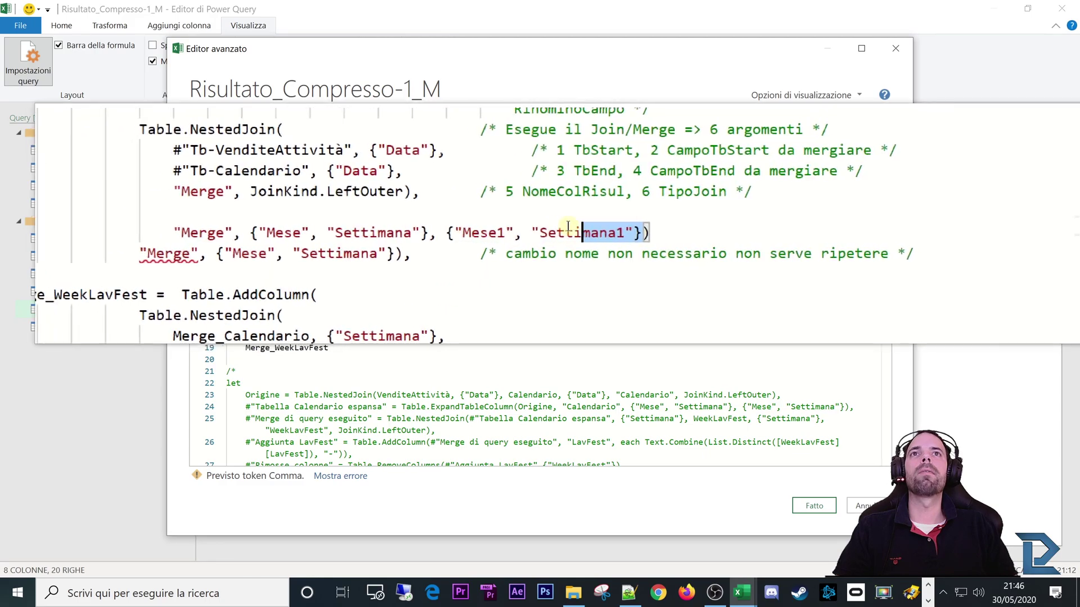
Delete the optional rename list and the rest of the pasted argument line from Merge_Calendario, along with the blank line
left_click_drag(534, 227, 487, 231)
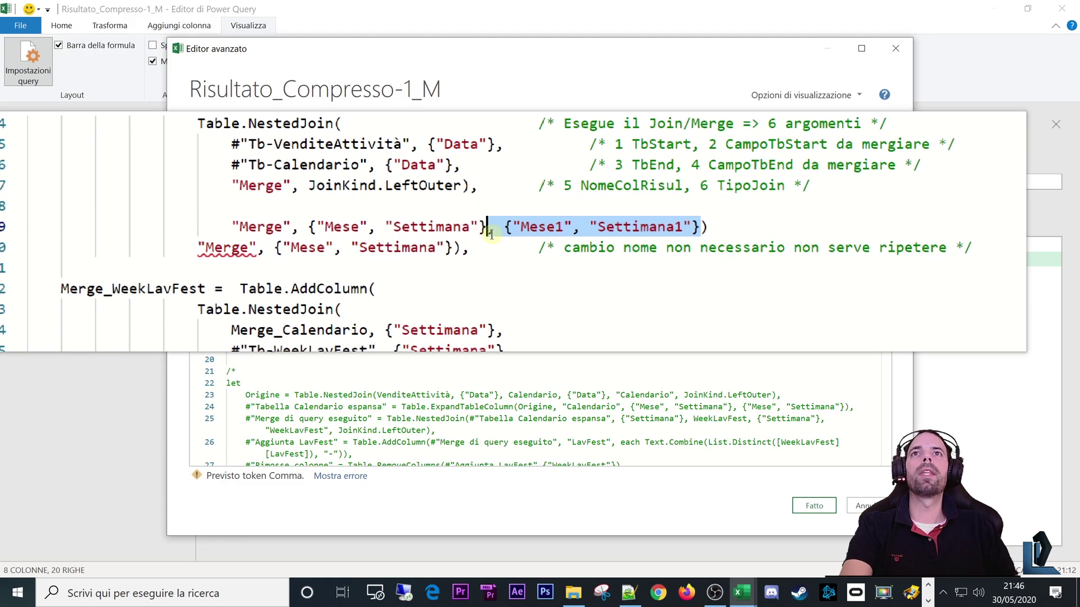
key("Delete")
left_click_drag(358, 228, 400, 235)
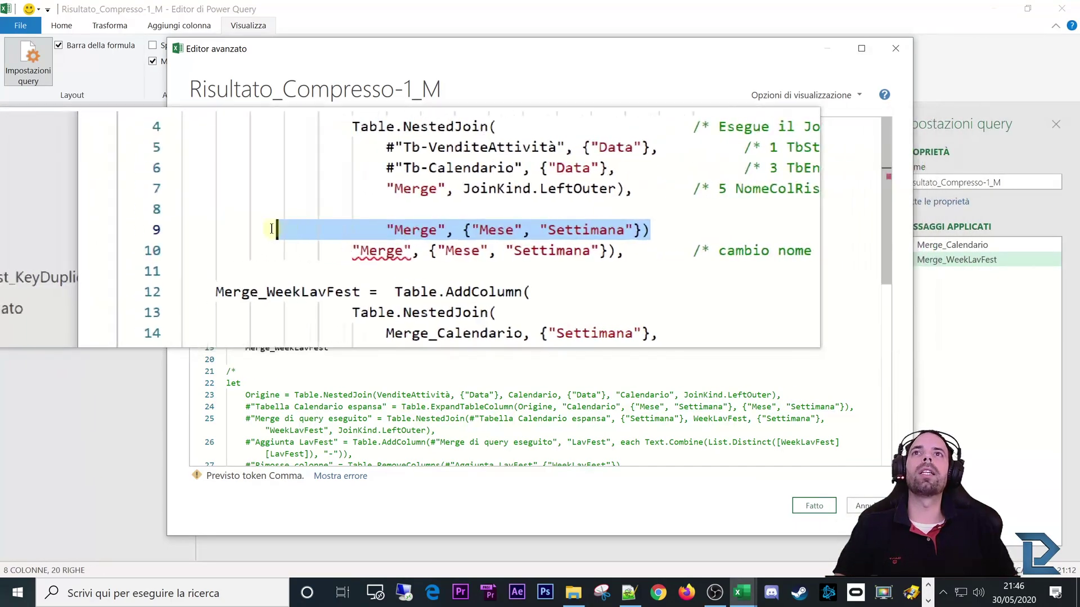
key("Delete")
key("Delete")
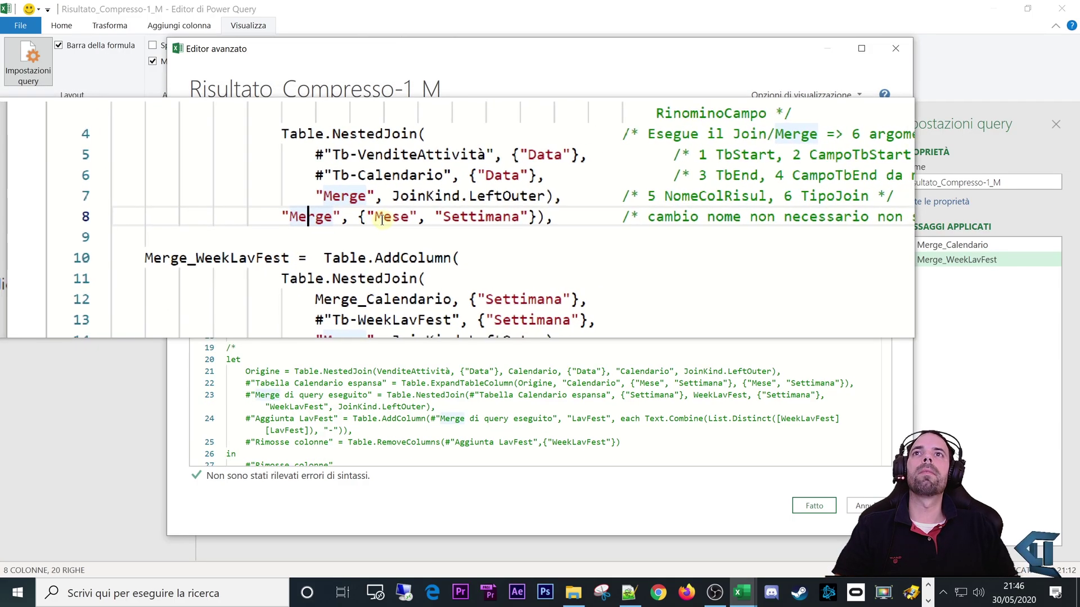
Compare the "Merge", {"Mese", "Settimana"} arguments of Merge_Calendario with the column lists in the commented expand and second join steps
left_click_drag(332, 205, 376, 211)
double_click(400, 224)
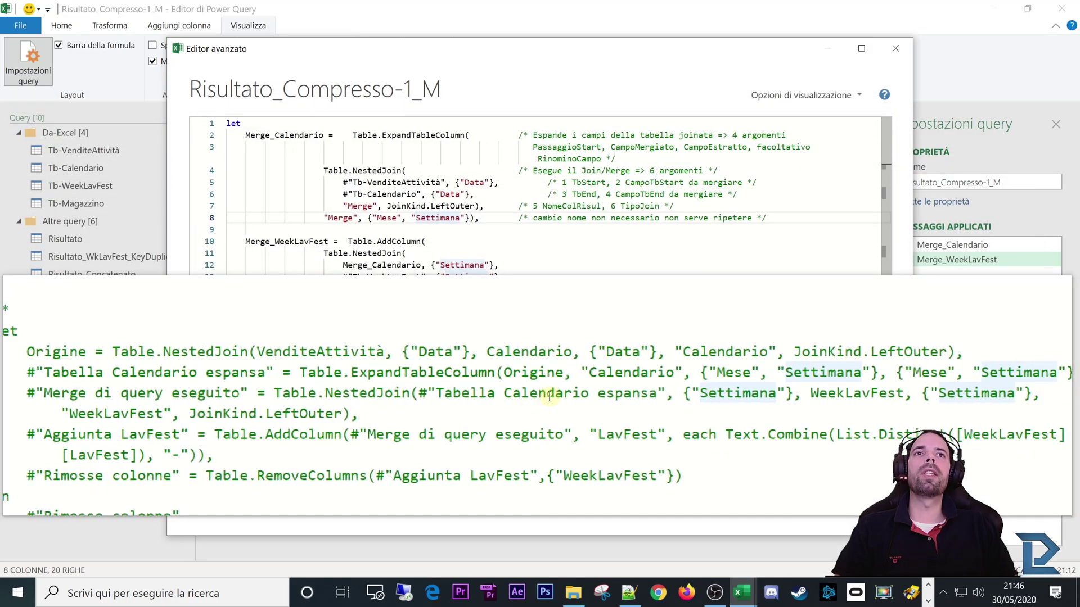
left_click(677, 393)
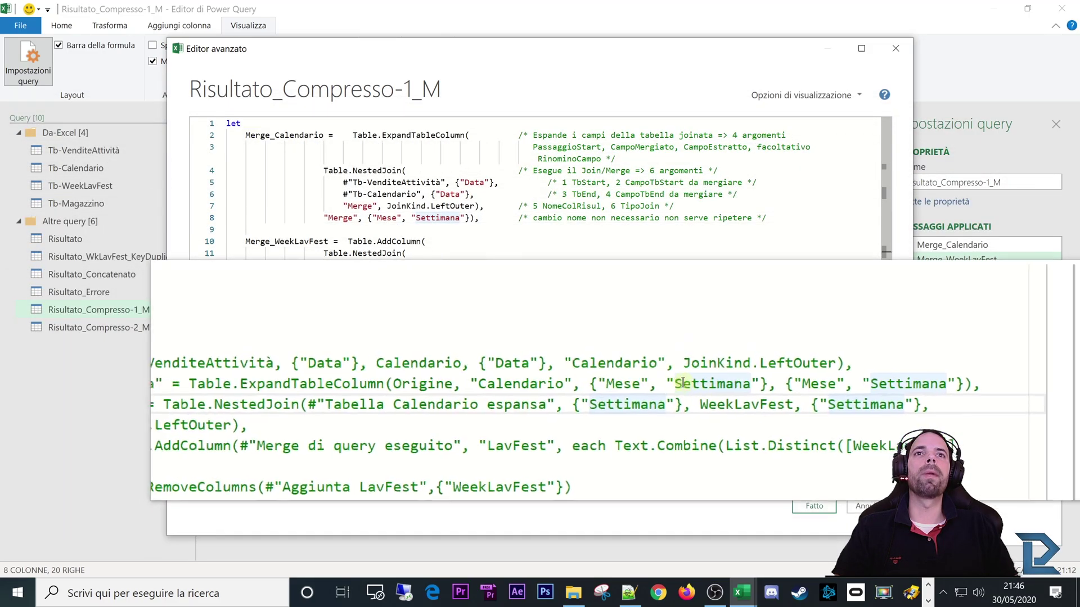
double_click(624, 388)
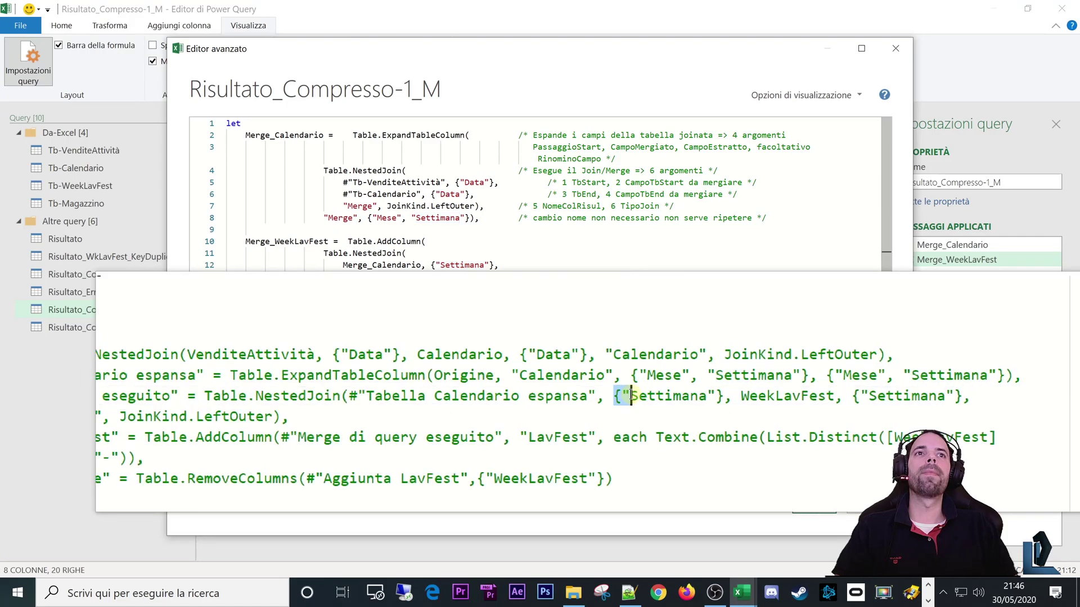
left_click_drag(635, 379, 843, 381)
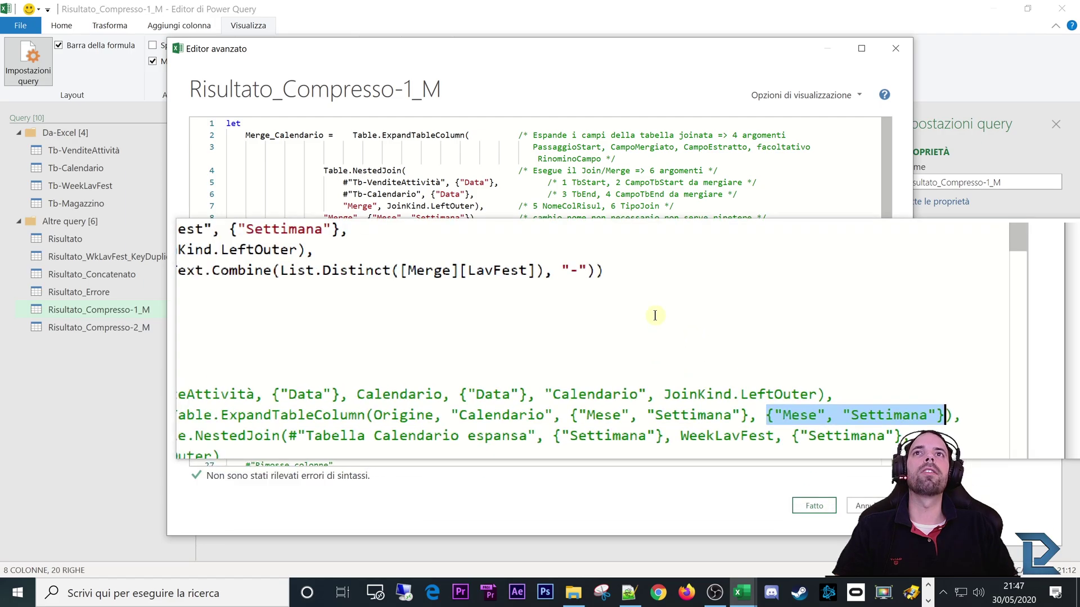
left_click(416, 218)
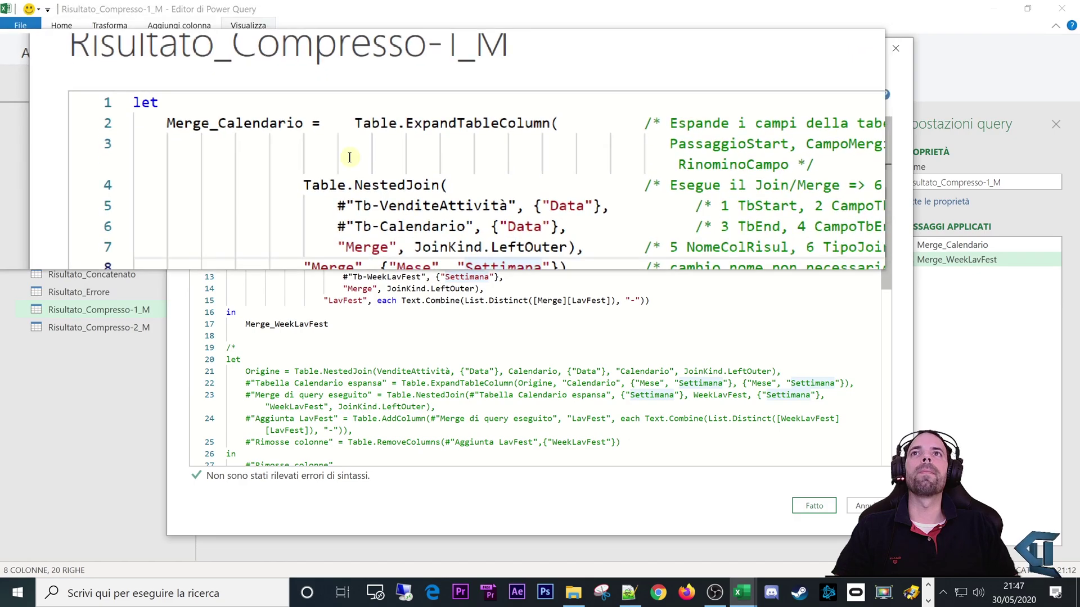
Examine the Merge_Calendario code: the NestedJoin tables, "Merge" column and JoinKind.LeftOuter as the first argument of Table.ExpandTableColumn, and the extracted fields
left_click_drag(323, 170, 467, 172)
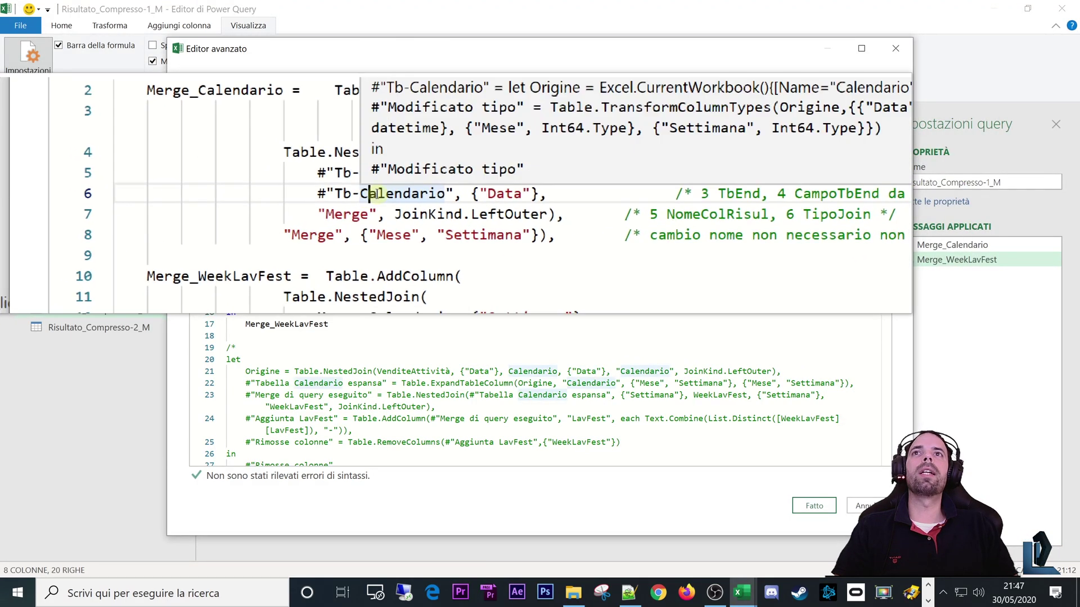
left_click(436, 196)
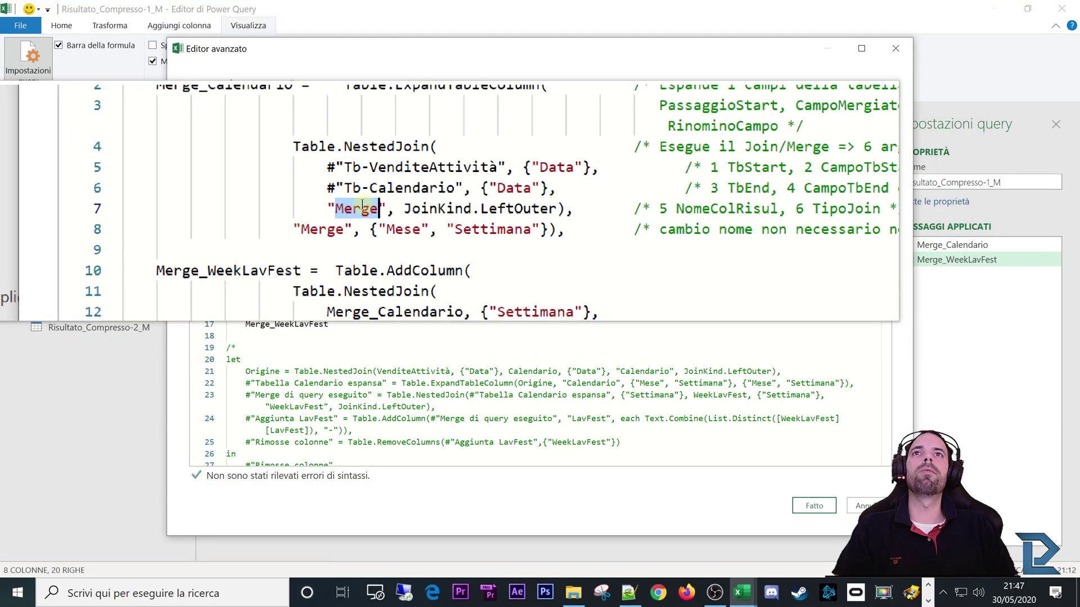
left_click_drag(467, 202, 475, 204)
left_click_drag(389, 206, 478, 208)
left_click(479, 208)
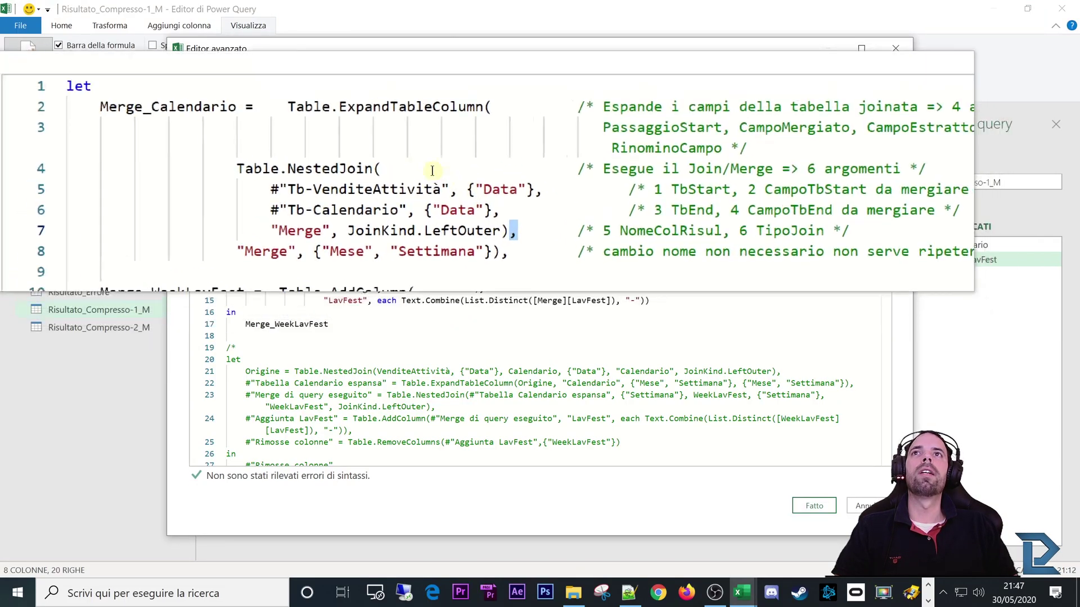
left_click_drag(354, 135, 462, 137)
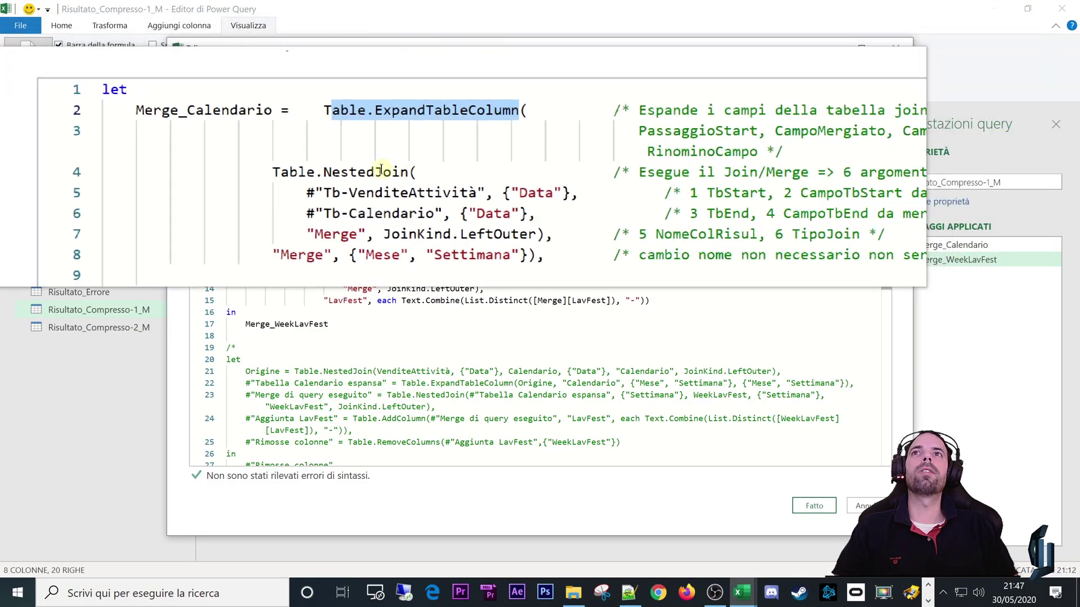
left_click_drag(313, 171, 483, 207)
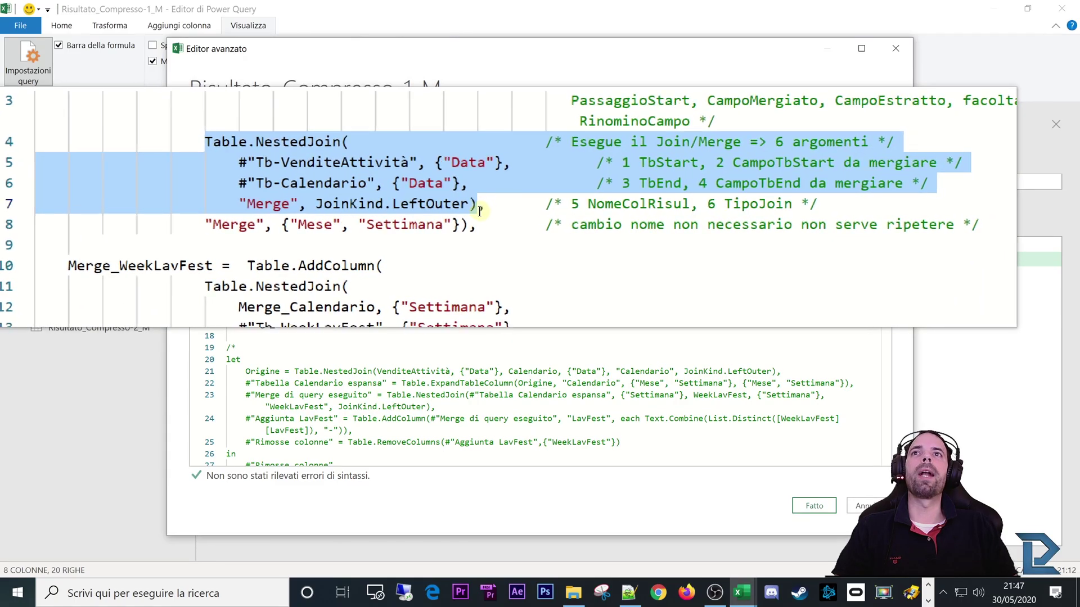
double_click(344, 219)
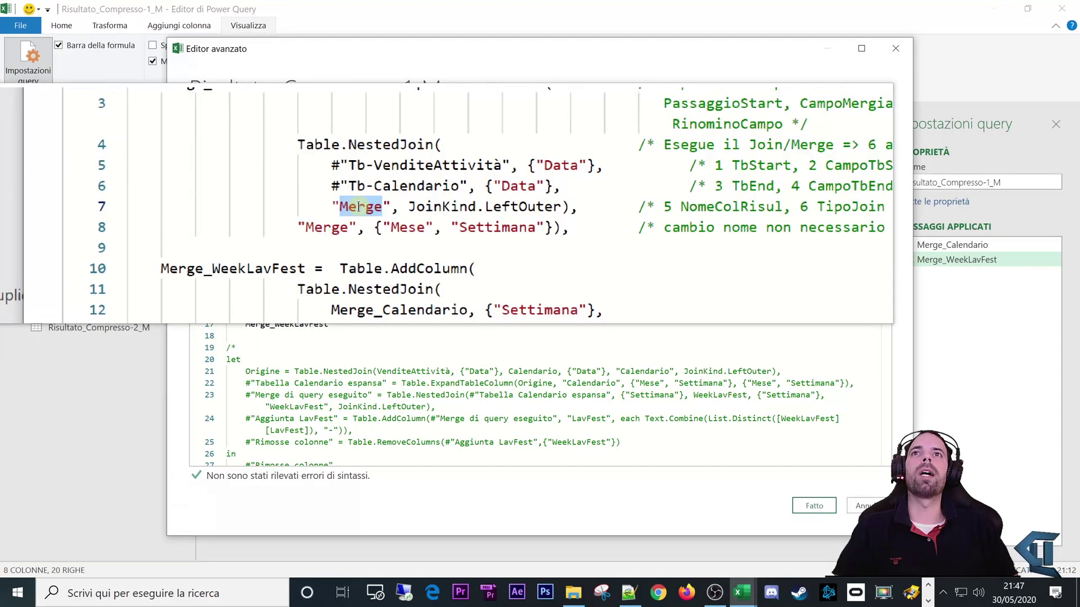
double_click(388, 218)
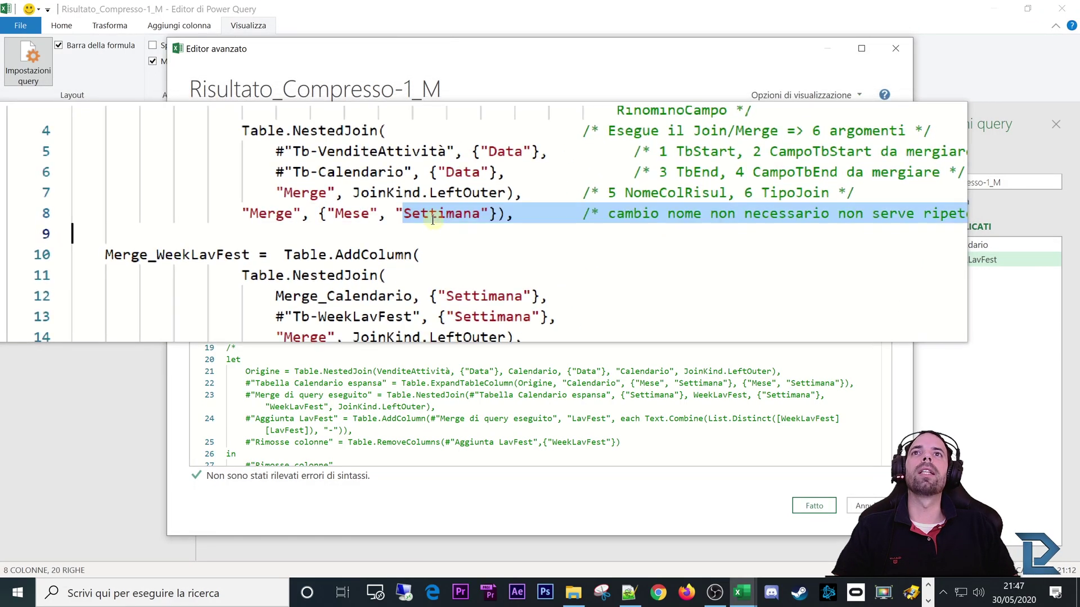
left_click(326, 172)
left_click_drag(326, 172, 419, 209)
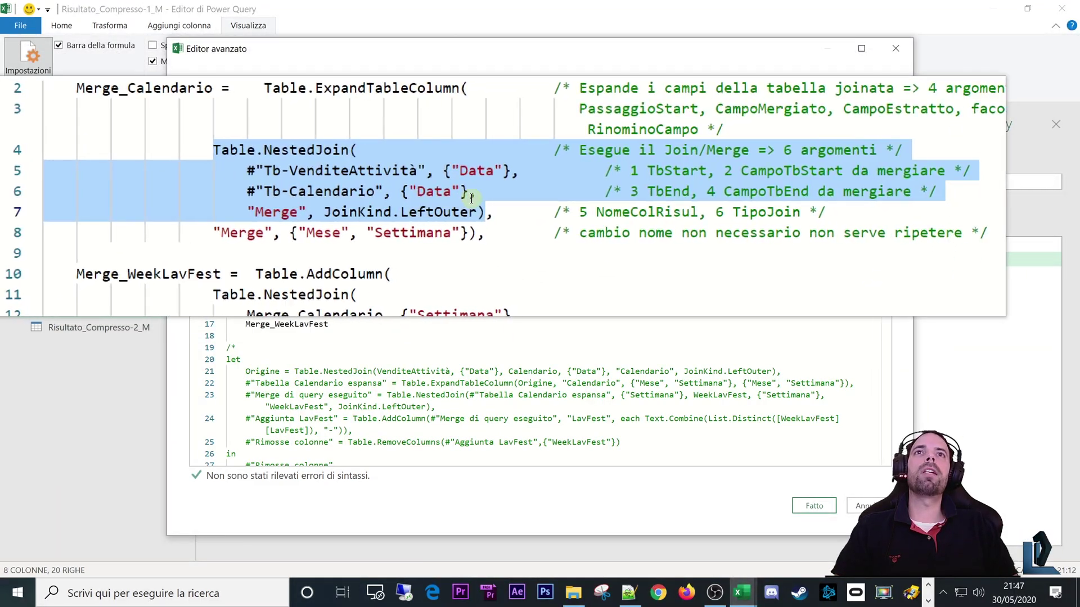
left_click(464, 201)
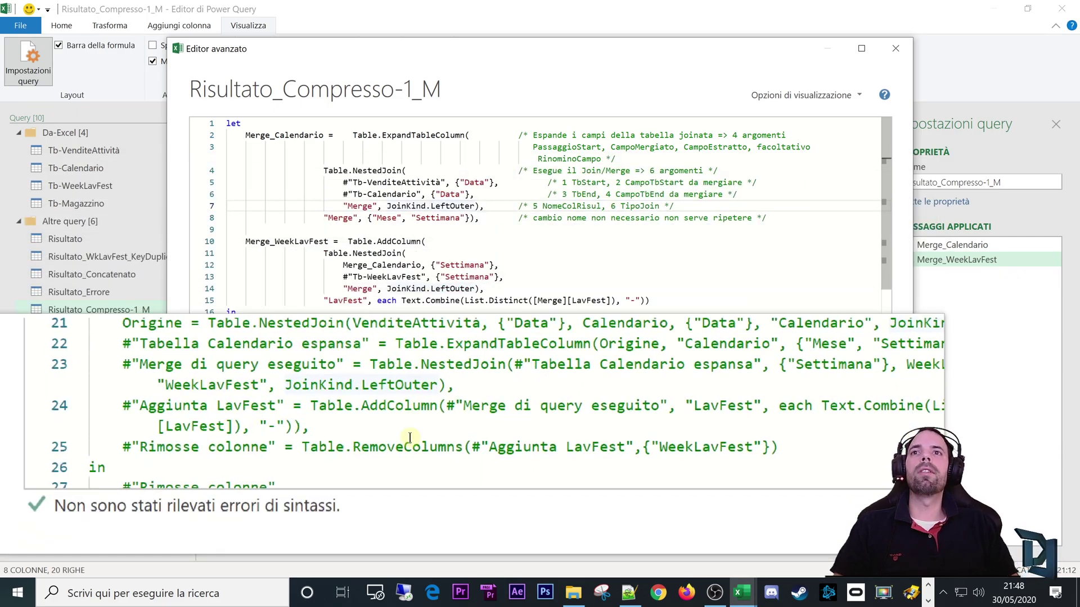
In the commented code, move Origine's Table.NestedJoin call to its own line under a new Table.ExpandTableColumn( line, and add a blank line after the expand step
left_click(436, 394)
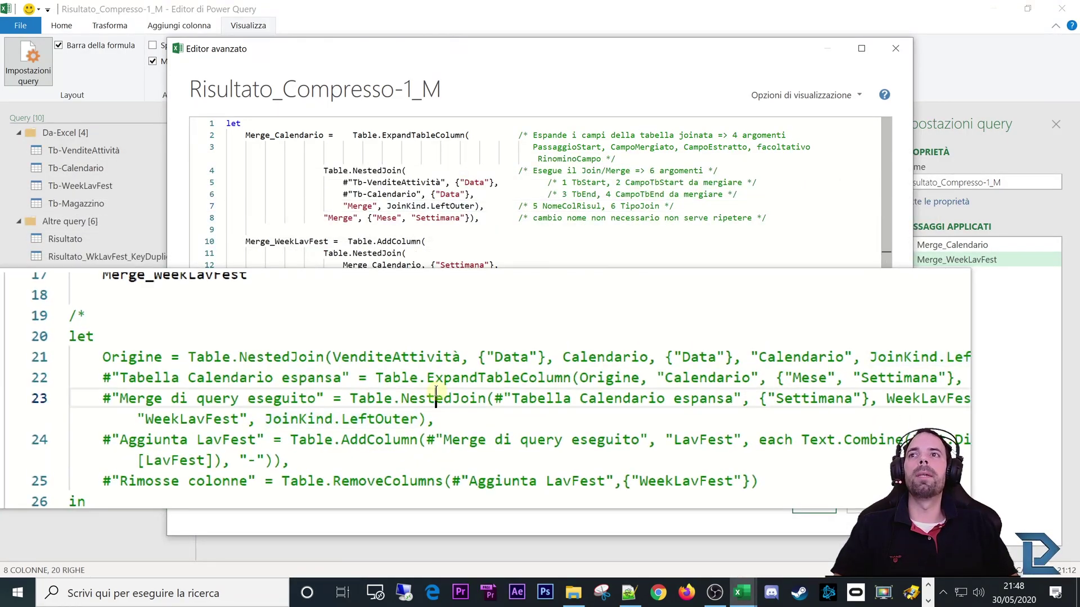
left_click(868, 384)
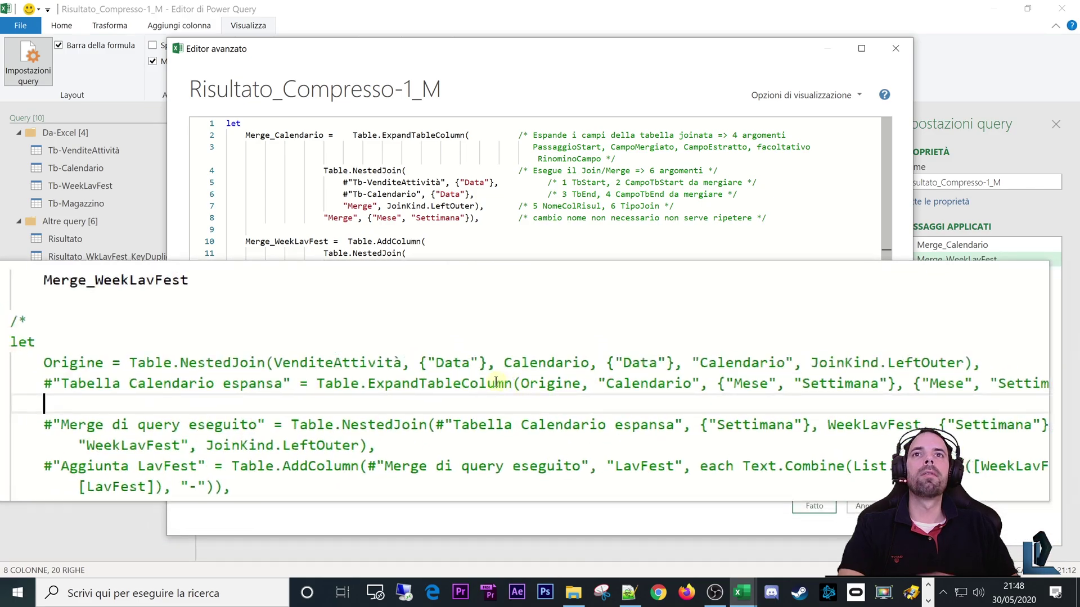
left_click(494, 384)
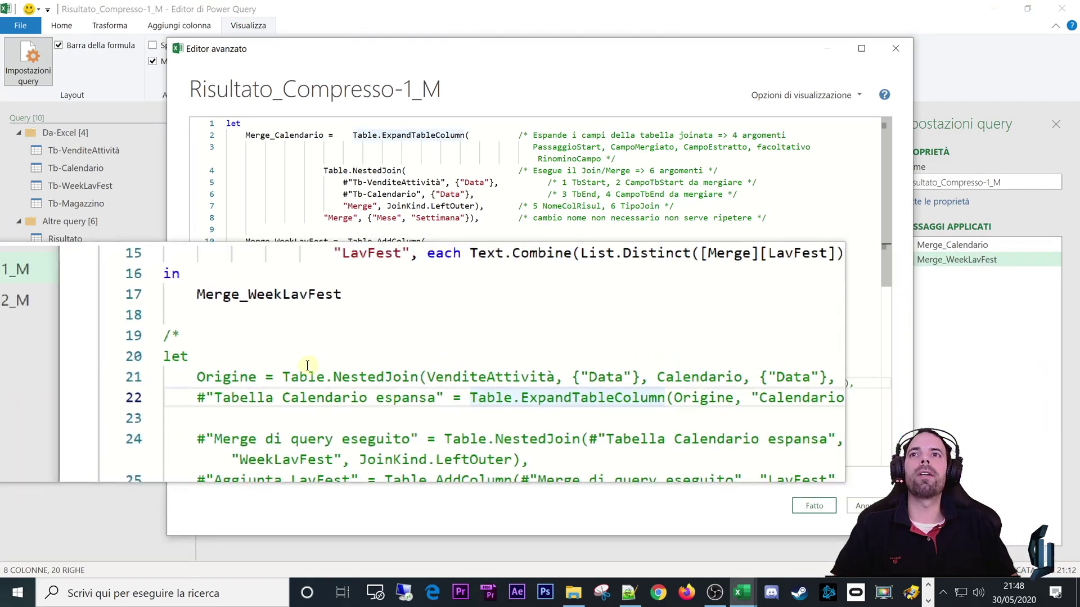
key("Return")
key("Return")
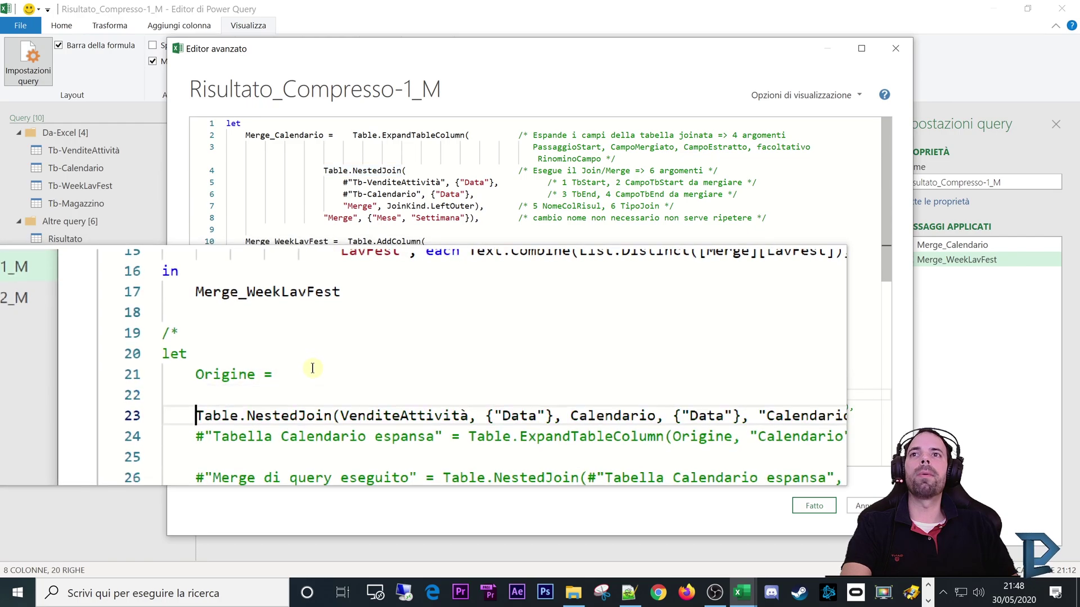
left_click_drag(402, 407, 502, 407)
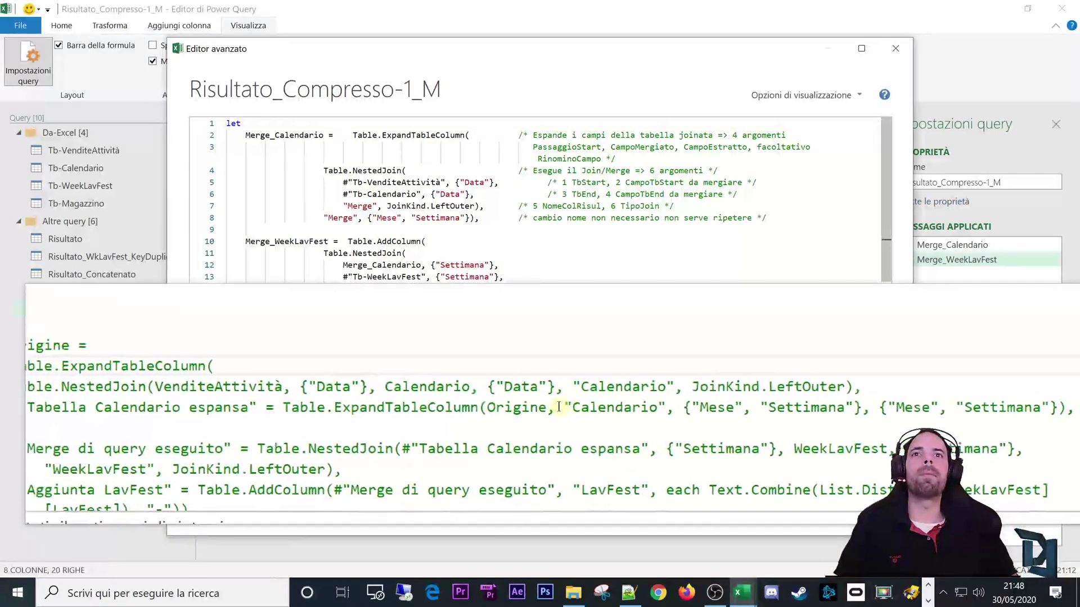
In the commented code, reduce the calendar expand step to its "Calendario", {"Mese", "Settimana"}, {"Mese", "Settimana"}), arguments directly beneath Origine's Table.NestedJoin line
left_click_drag(530, 333, 721, 415)
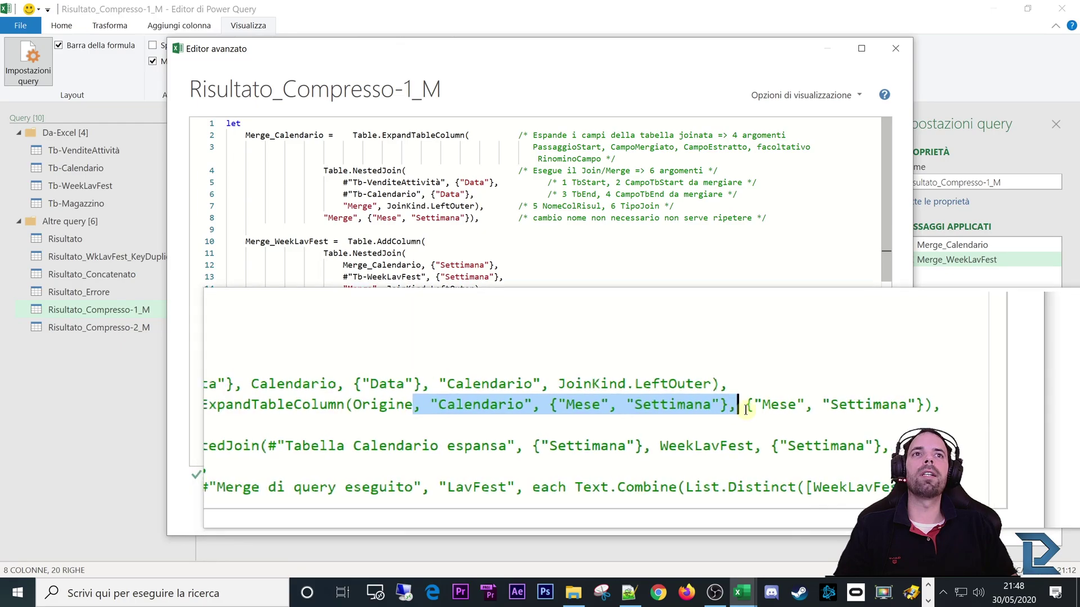
left_click(567, 407)
left_click_drag(562, 407, 837, 406)
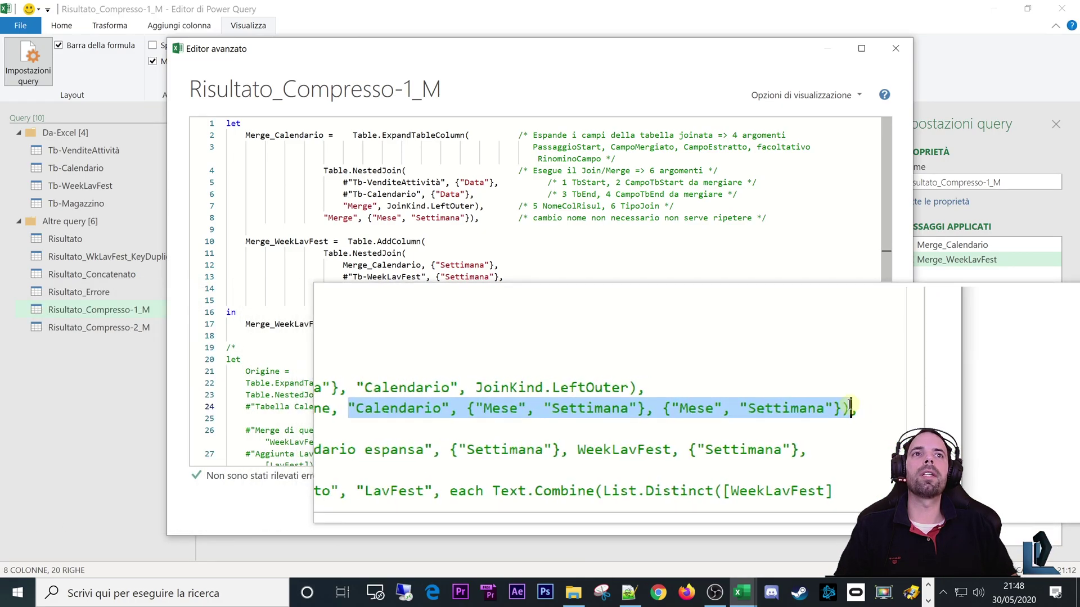
left_click(740, 395)
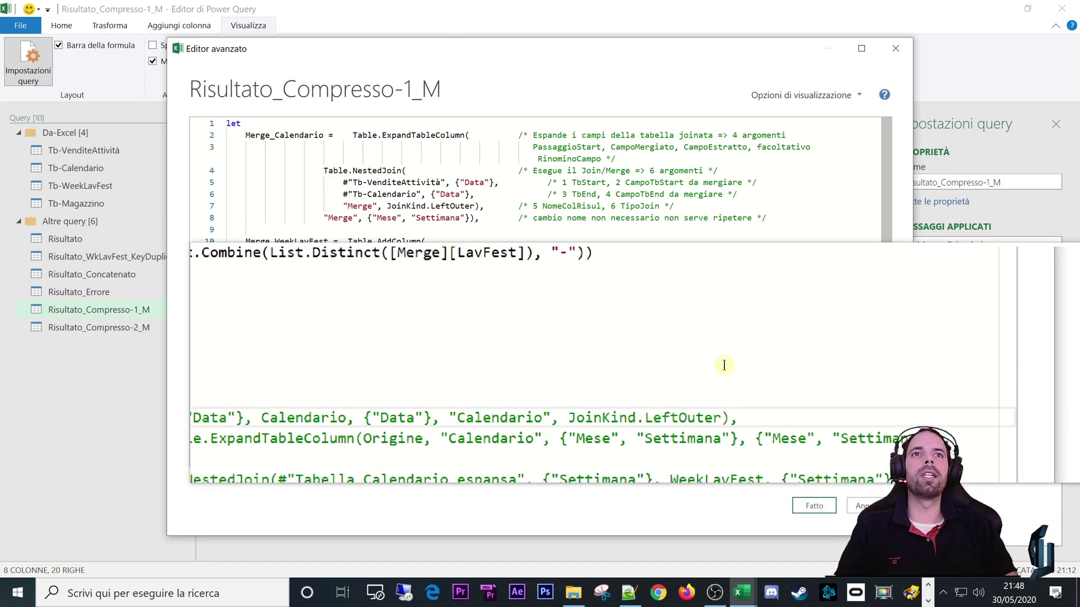
key("Return")
left_click_drag(272, 441, 525, 410)
left_click(533, 407)
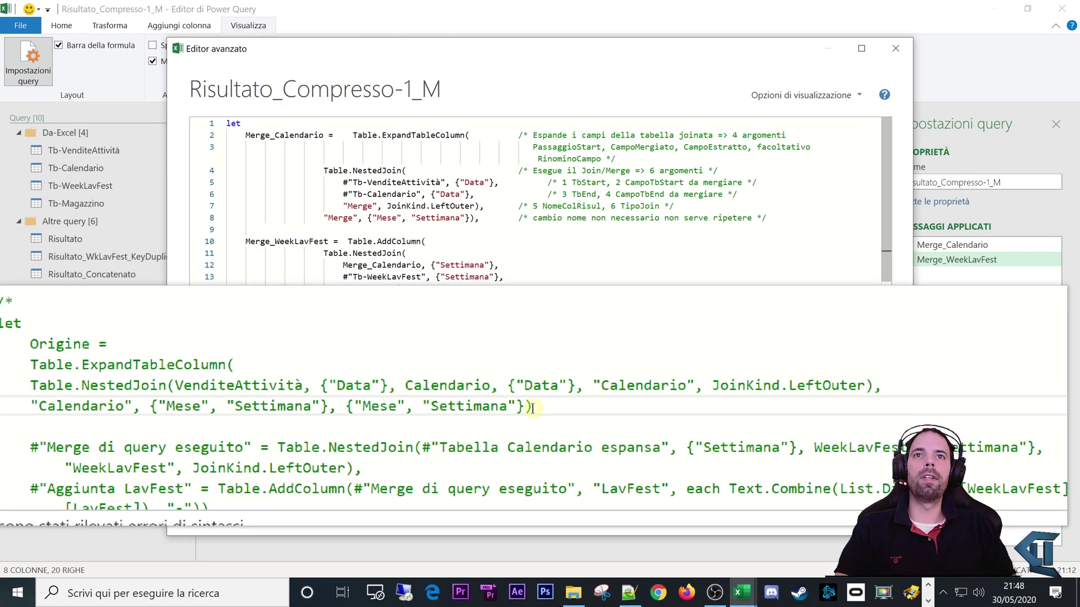
type(",")
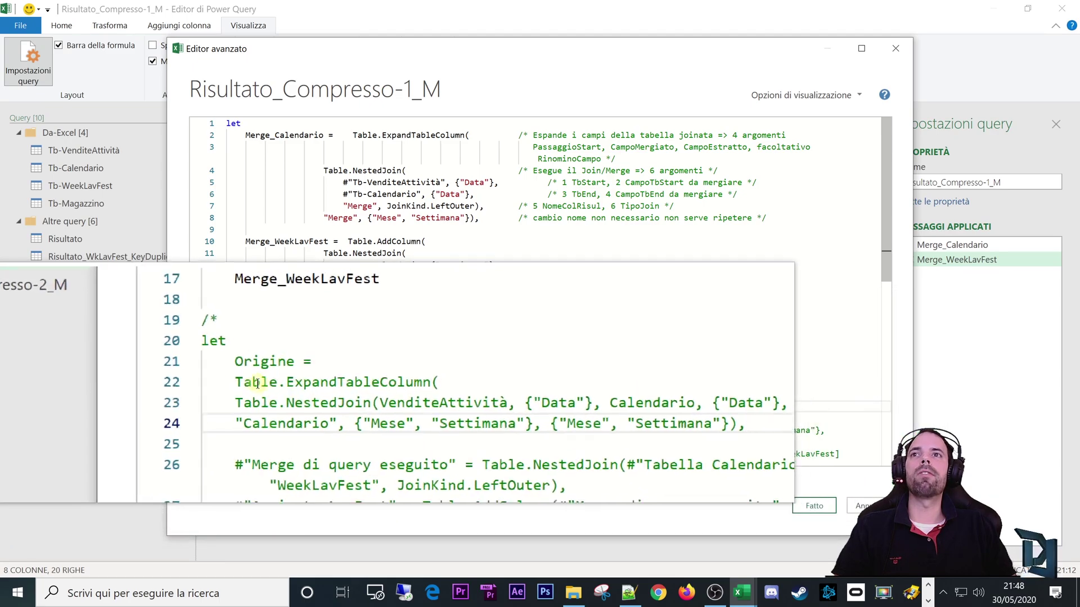
Compare the rebuilt Table.ExpandTableColumn block in the commented code with the Merge_Calendario expression and its "Merge" column name
left_click_drag(229, 379, 542, 407)
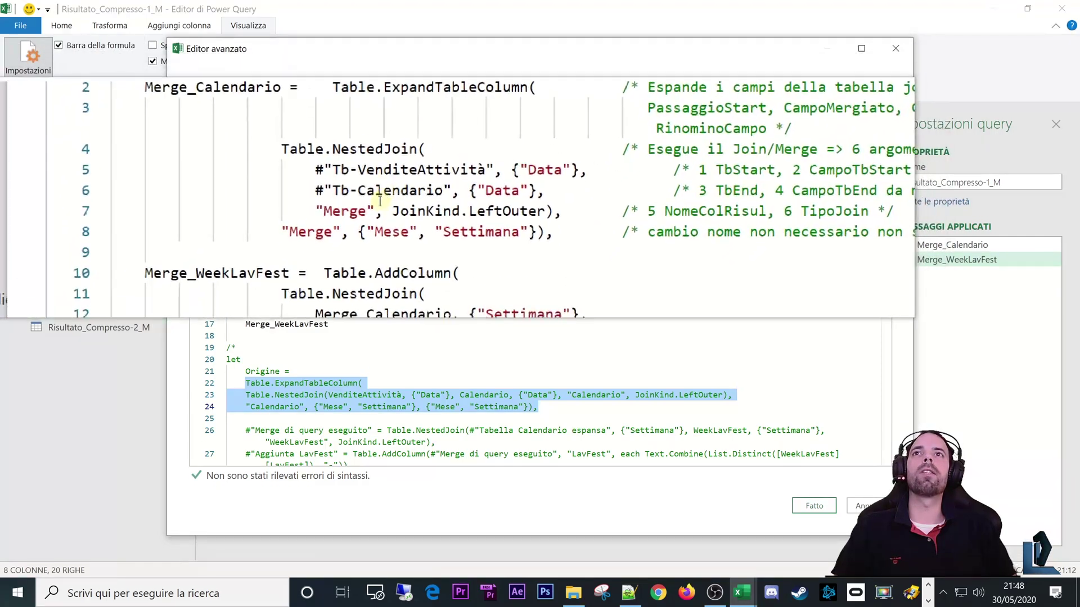
double_click(364, 208)
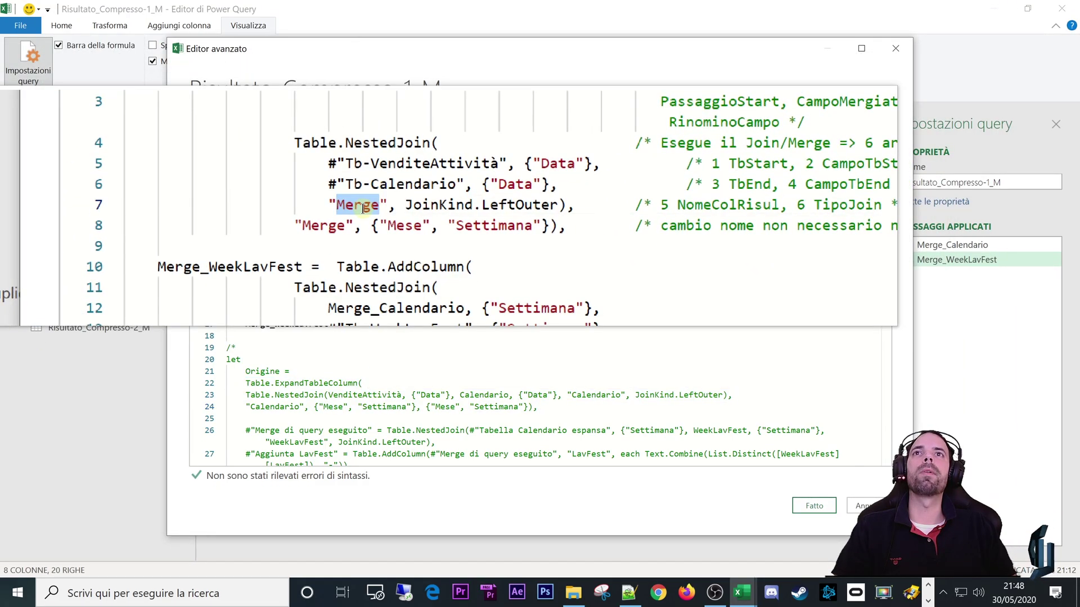
left_click(463, 218)
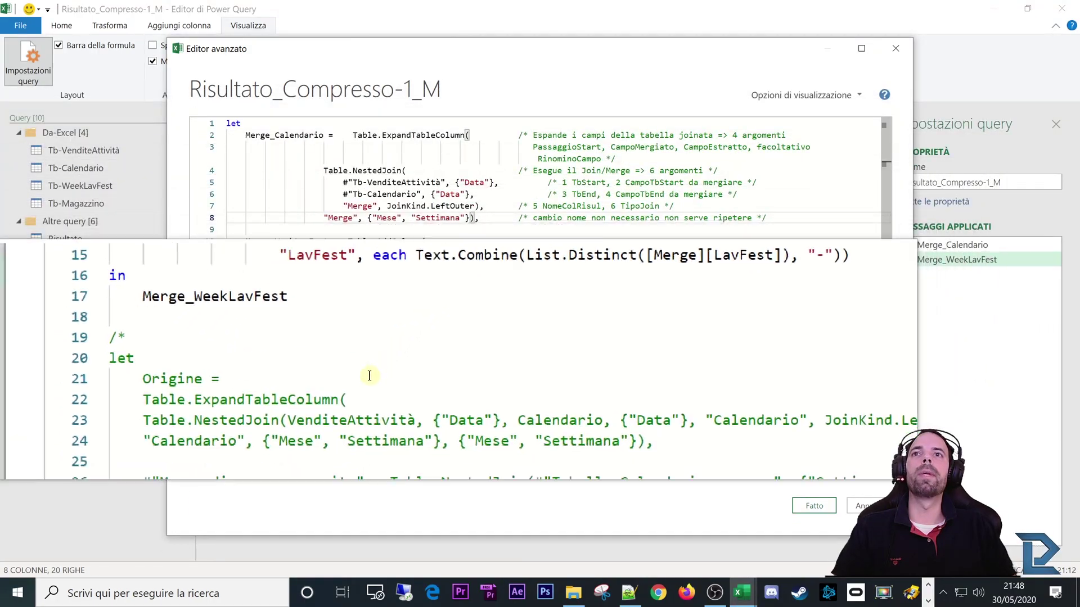
left_click(324, 407)
left_click_drag(241, 383, 559, 405)
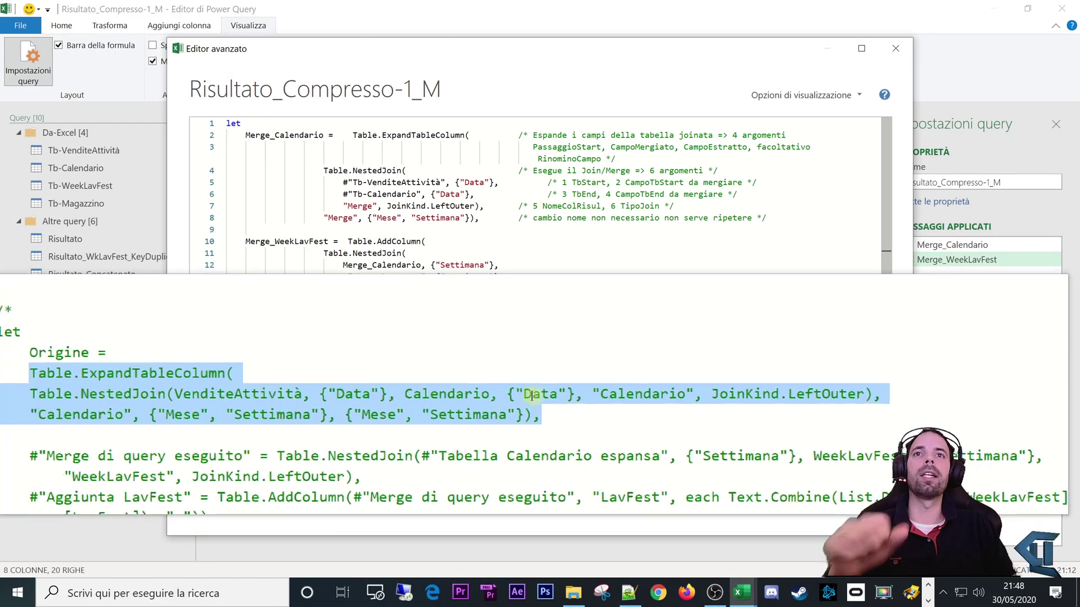
left_click(553, 413)
In the commented code, put the second merge's Table.NestedJoin call on its own line beneath a new Table.AddColumn( line
scroll(438, 407, "down", 1)
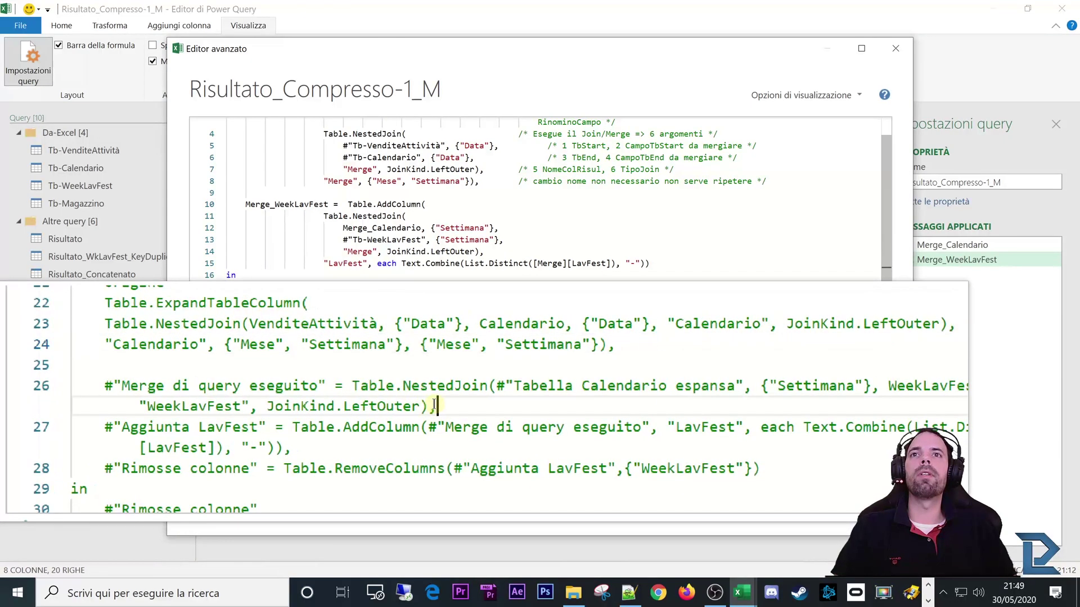
key("super+Escape")
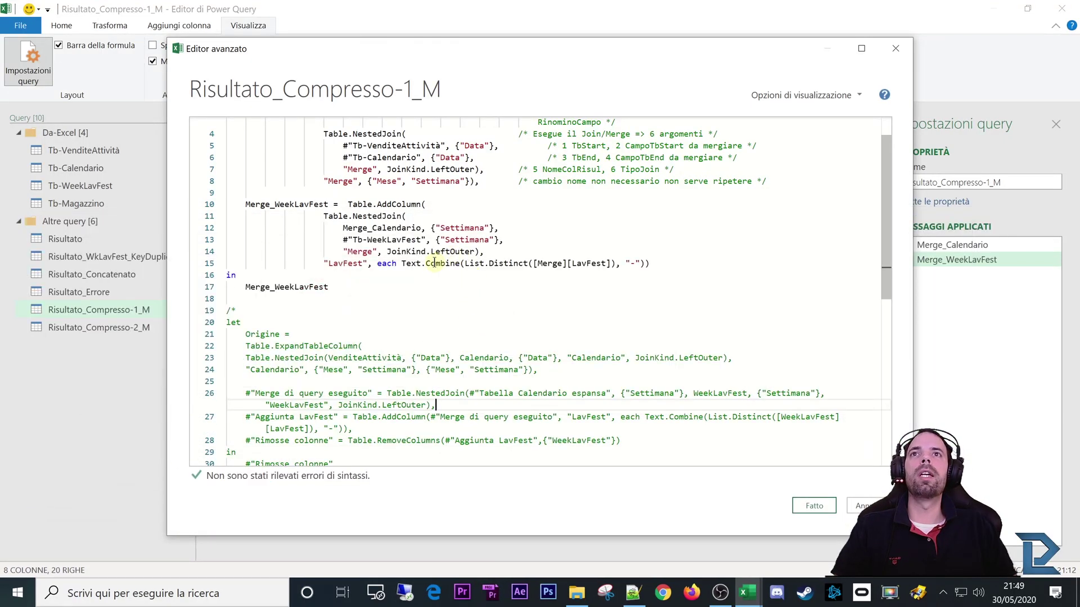
key("super+plus")
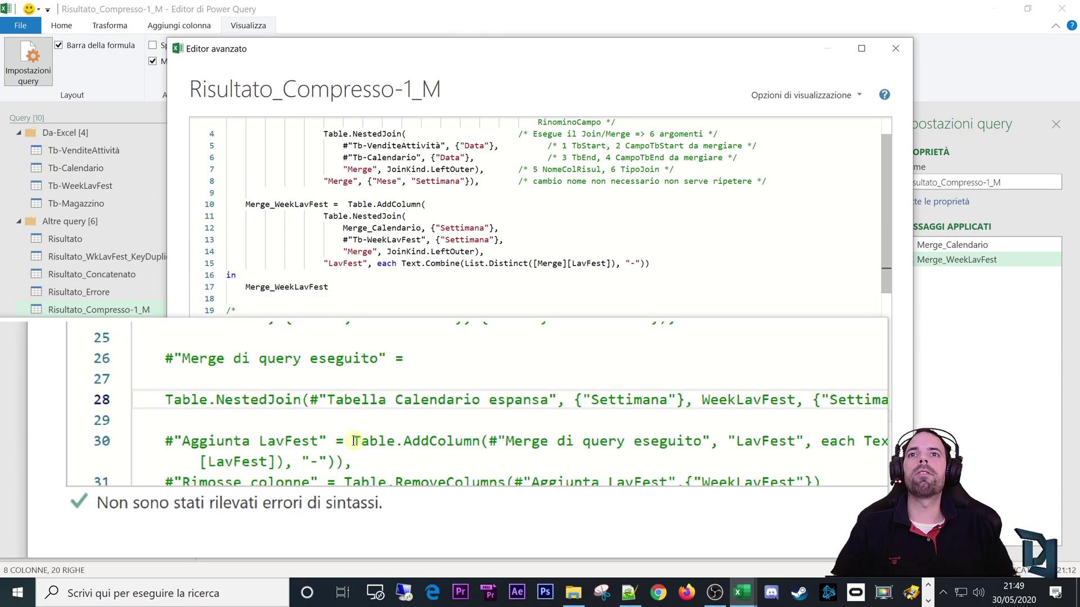
left_click_drag(354, 440, 426, 438)
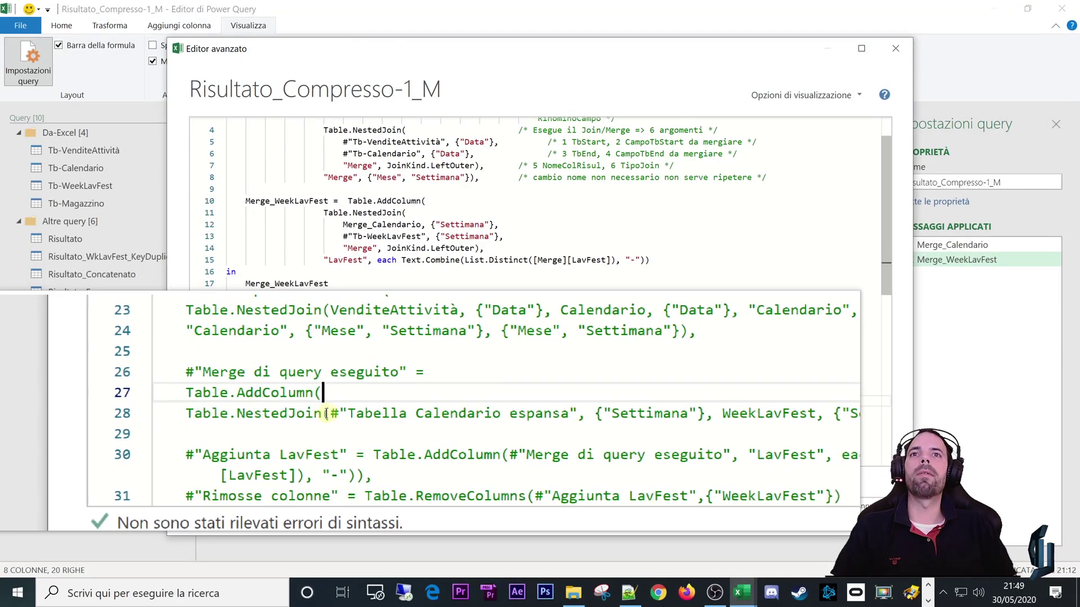
Copy "LavFest", each Text.Combine(List.Distinct([WeekLavFest][LavFest]), "-")) beneath the second NestedJoin line and add a blank line after it
left_click_drag(632, 440, 454, 439)
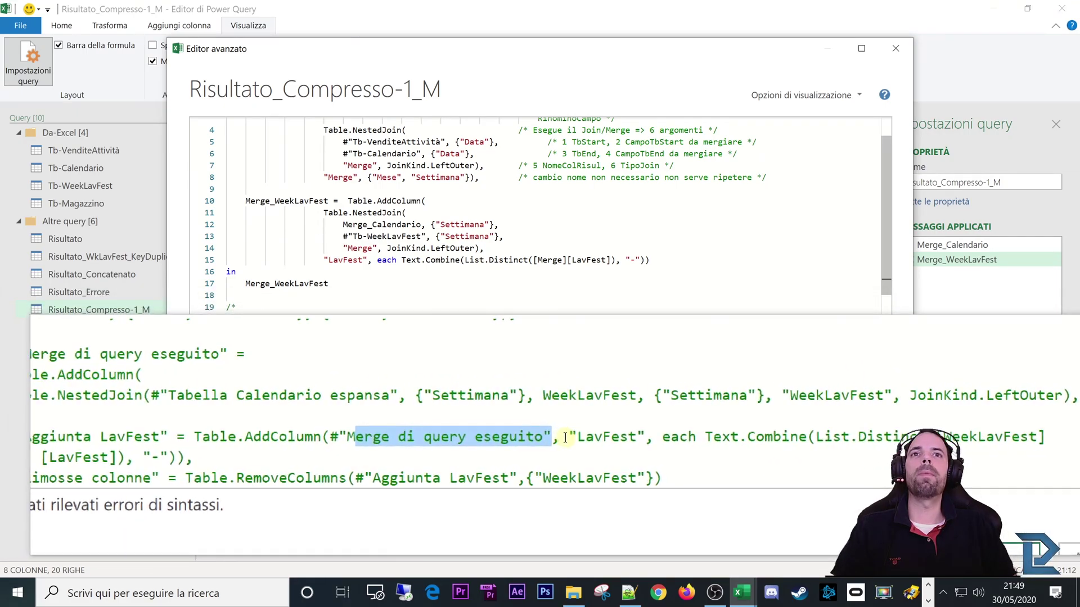
left_click_drag(634, 442, 498, 427)
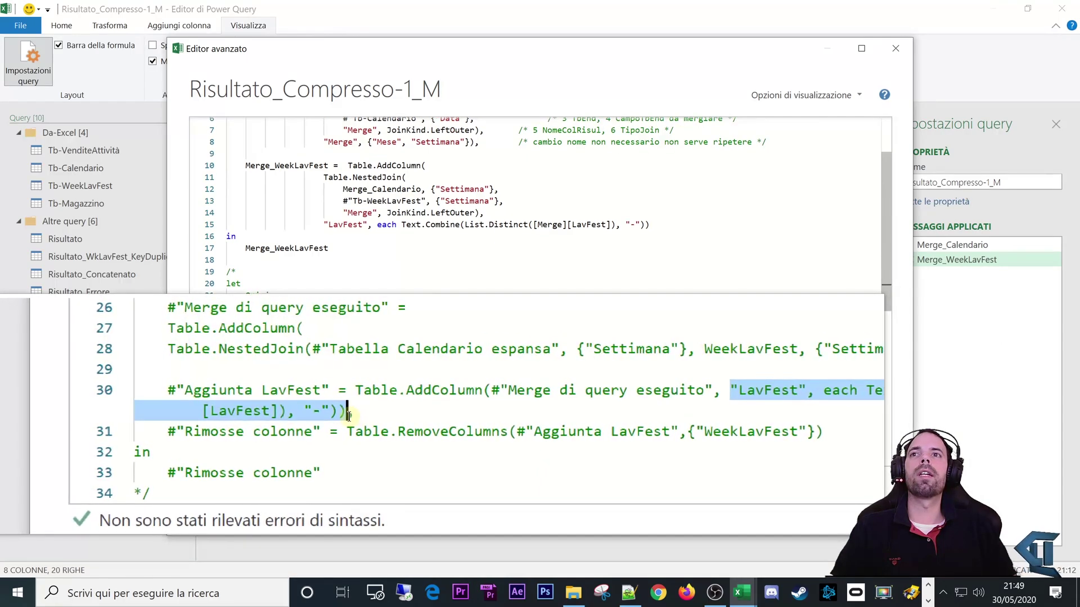
left_click(308, 392)
type("\"LavFest\", each Text.Combine(List.Distinct([WeekLavFest][LavFest]), \"-\"))")
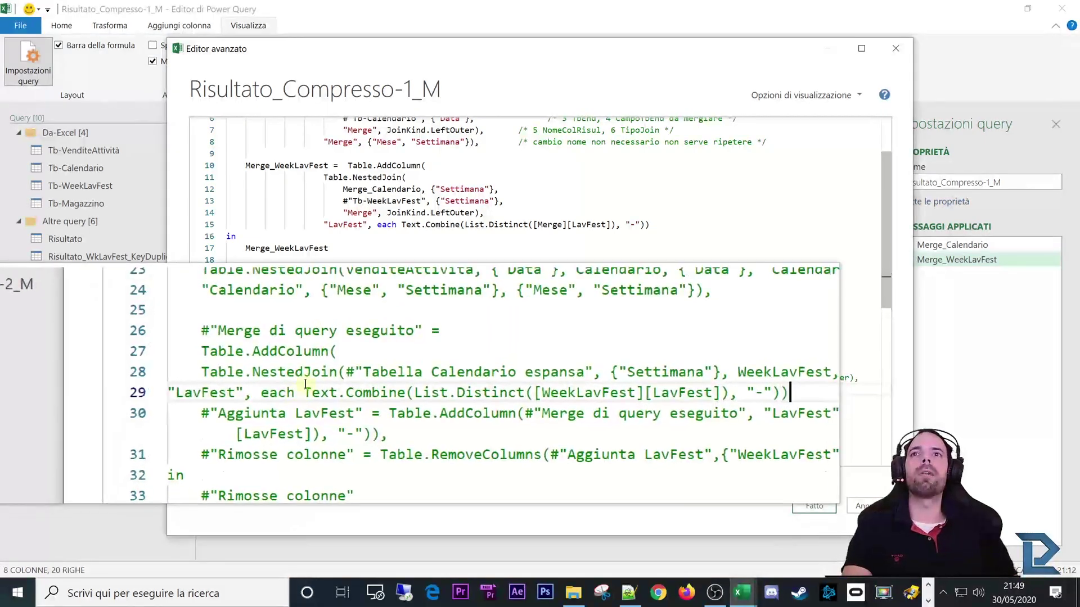
key("Return")
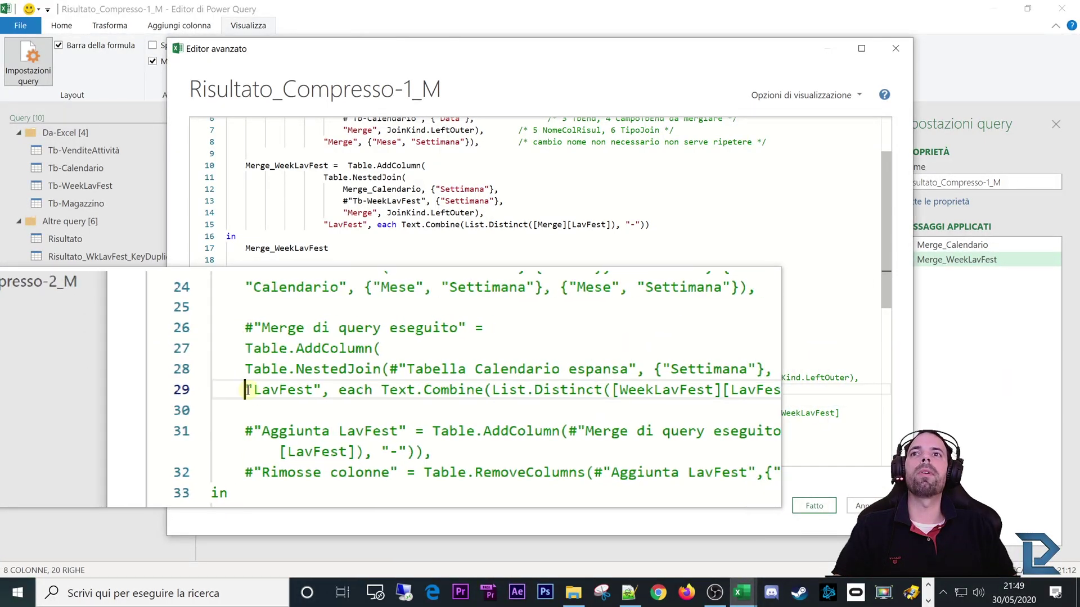
Examine Merge_WeekLavFest's NestedJoin table argument, "LavFest" column name and Text.Combine expression, and discard the code edits
left_click(358, 193)
left_click_drag(328, 176, 541, 217)
left_click_drag(477, 201, 485, 222)
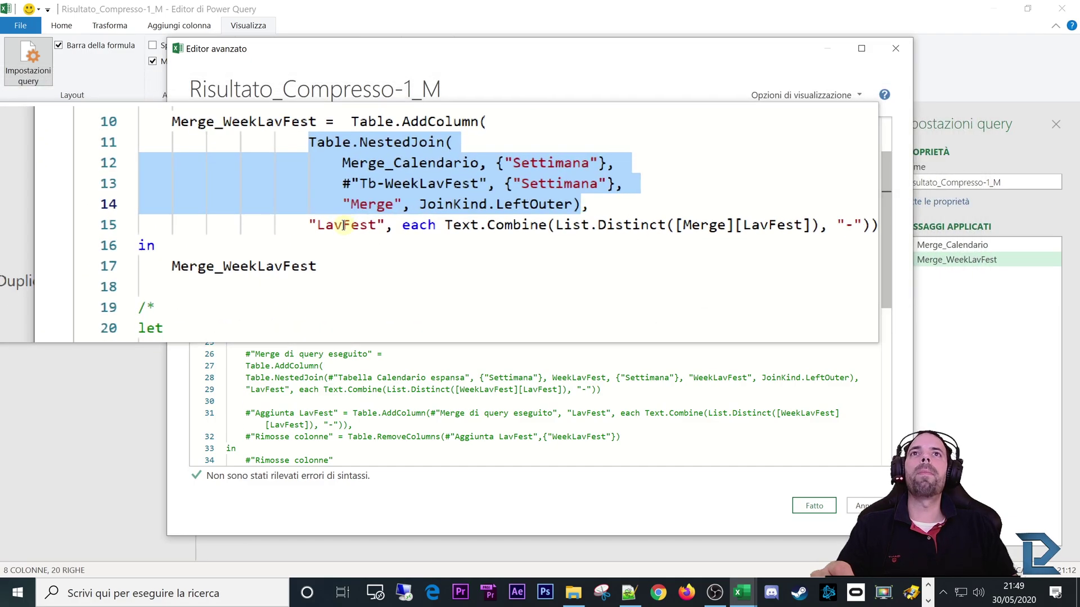
left_click_drag(328, 167, 454, 167)
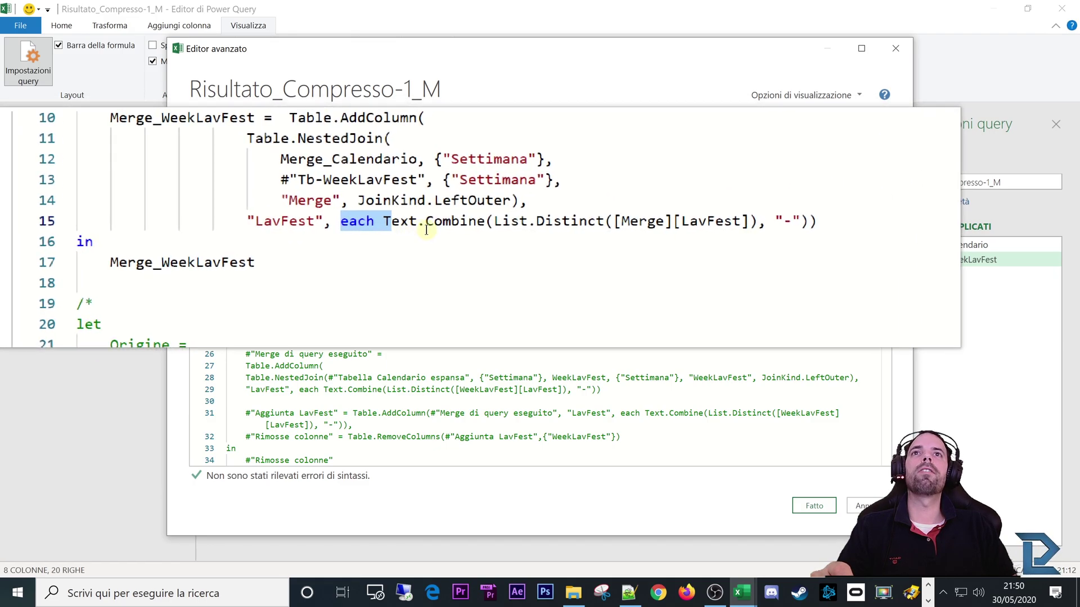
left_click(426, 229)
left_click_drag(400, 225, 534, 226)
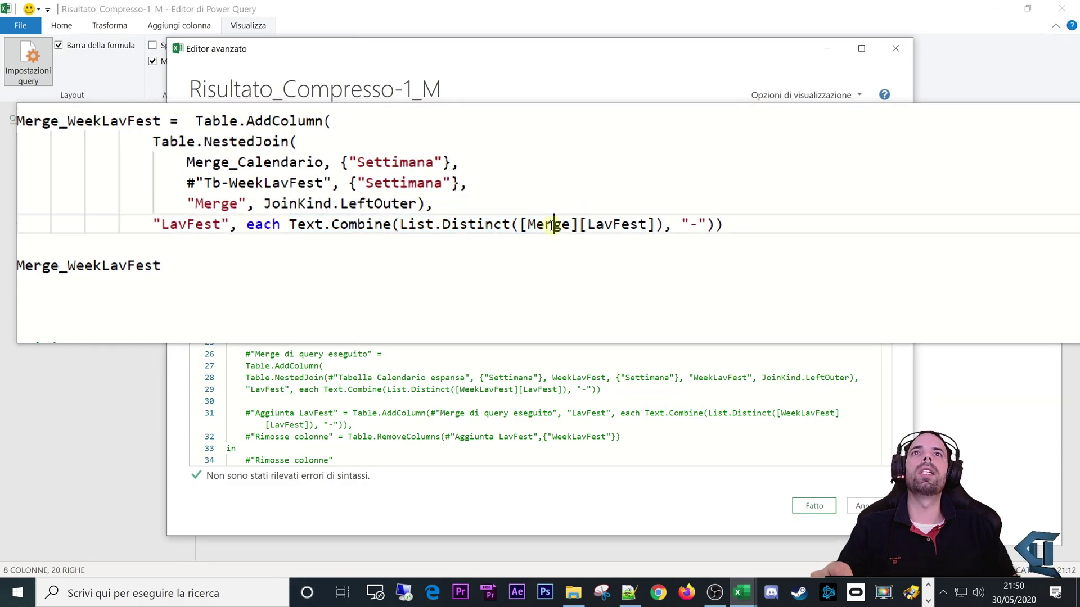
double_click(552, 225)
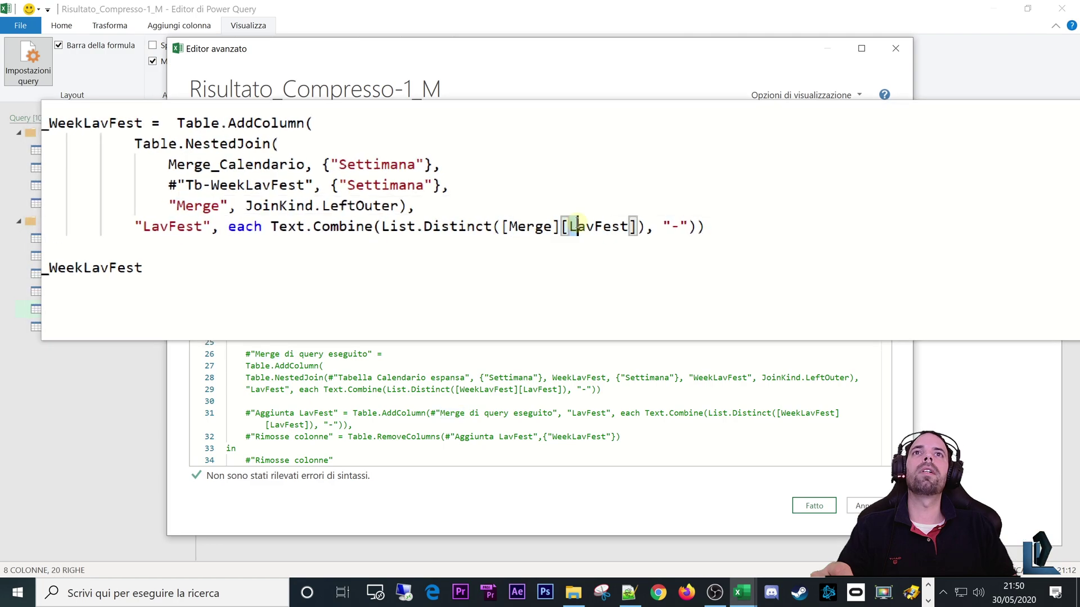
left_click_drag(587, 226, 606, 224)
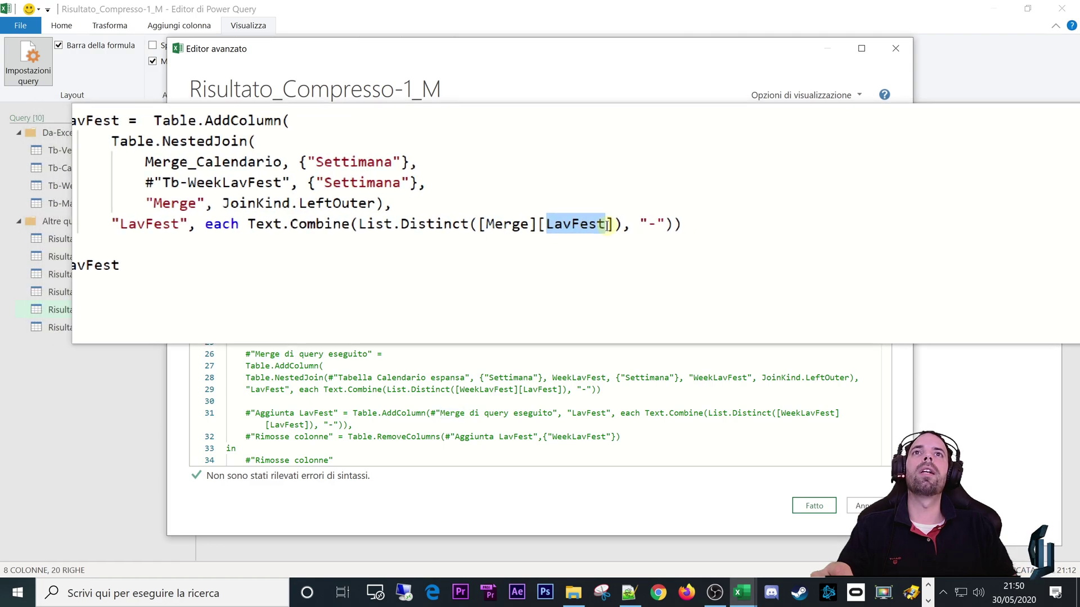
left_click(607, 225)
left_click_drag(646, 225, 354, 188)
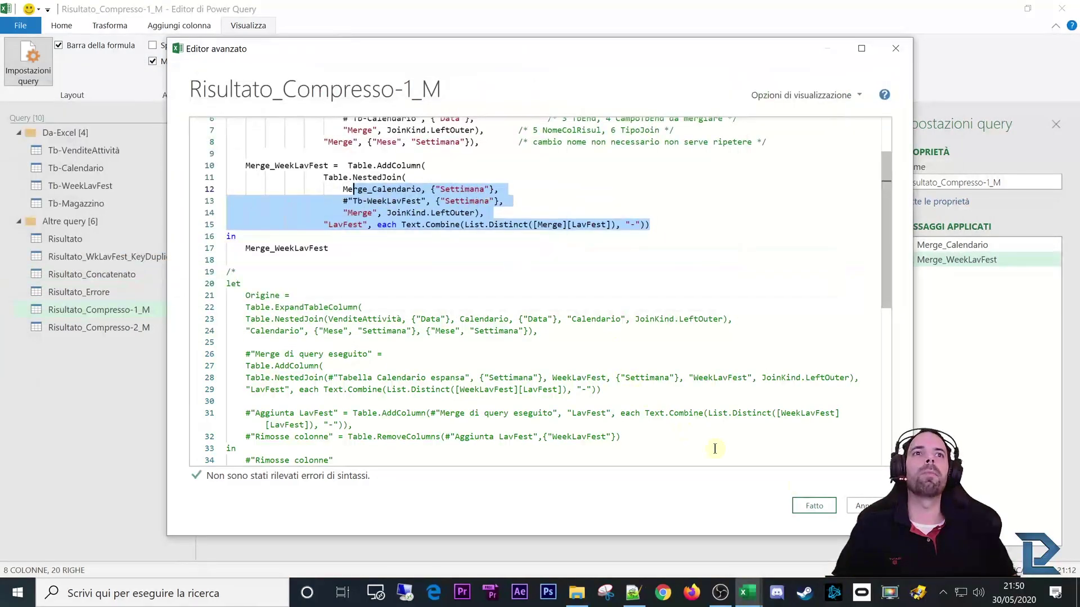
left_click(866, 504)
key("Escape")
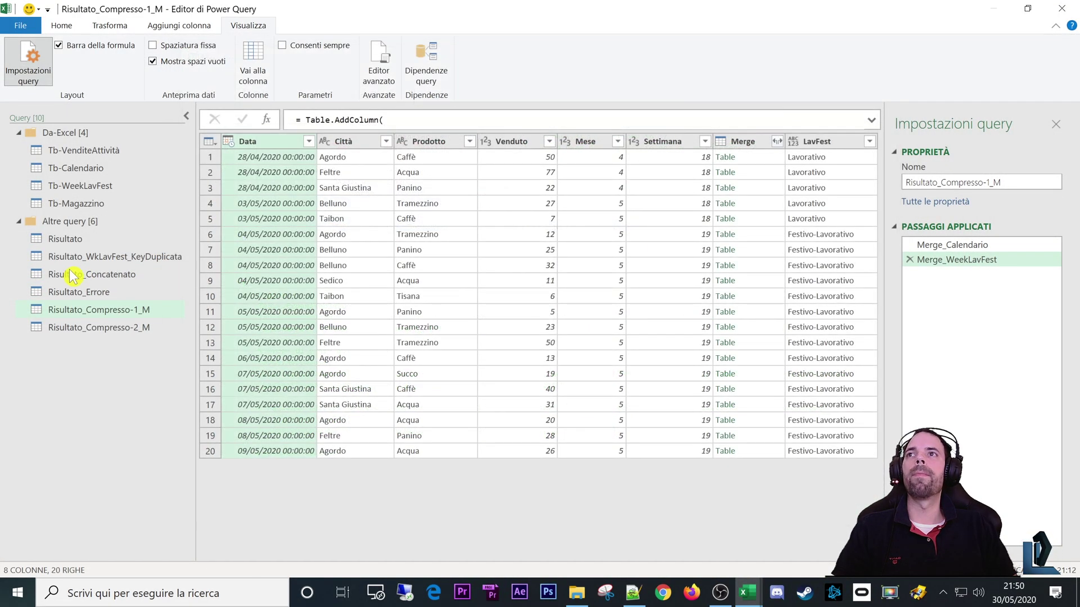
Inspect the full formula of the Aggiunta LavFest step in the Risultato_Concatenato query
left_click(72, 275)
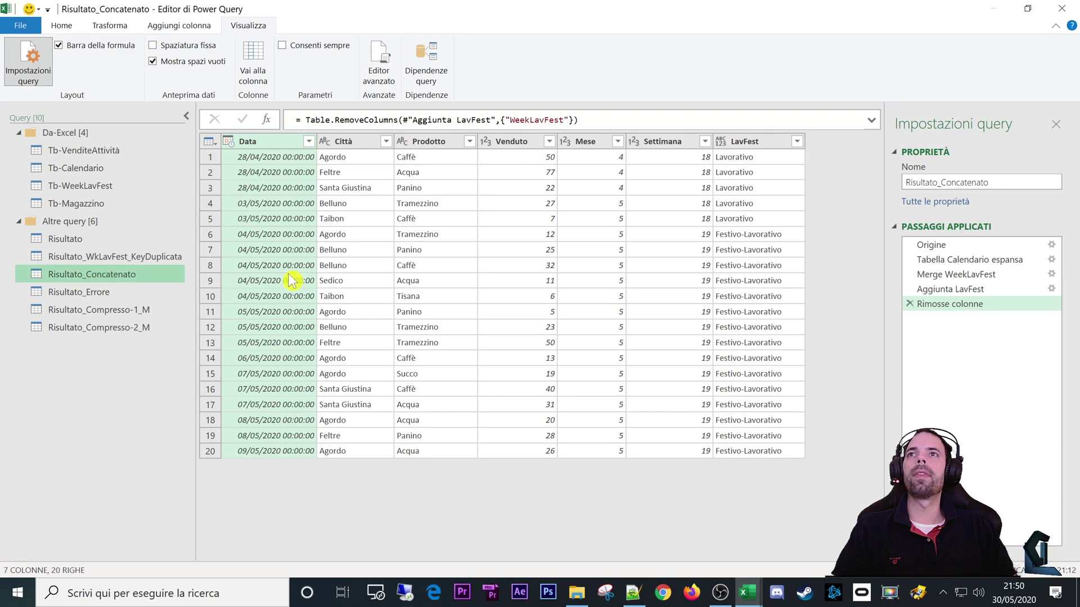
left_click(948, 279)
left_click(948, 290)
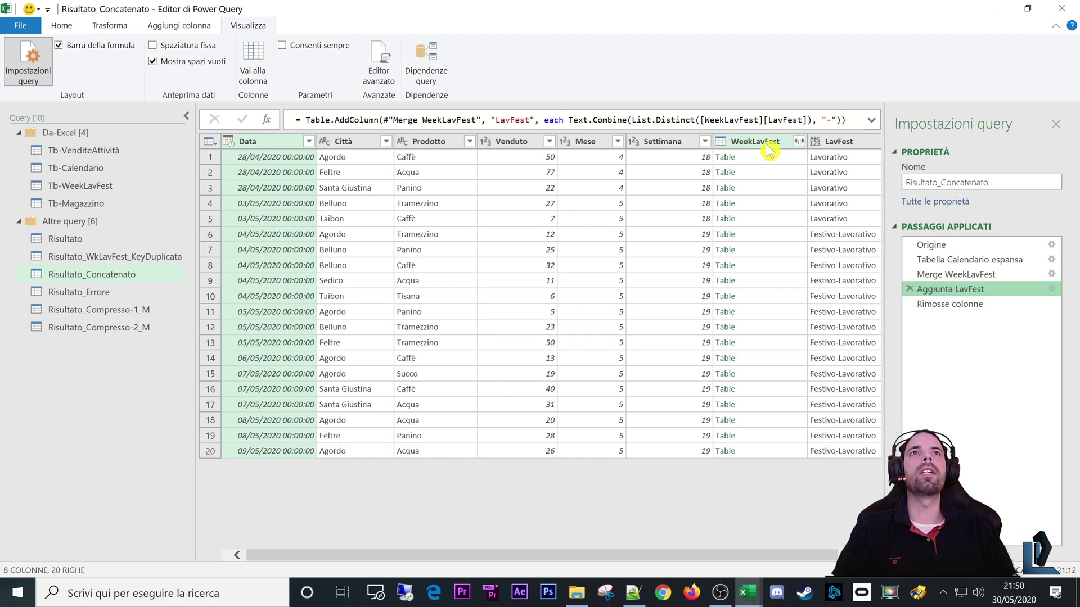
left_click(871, 120)
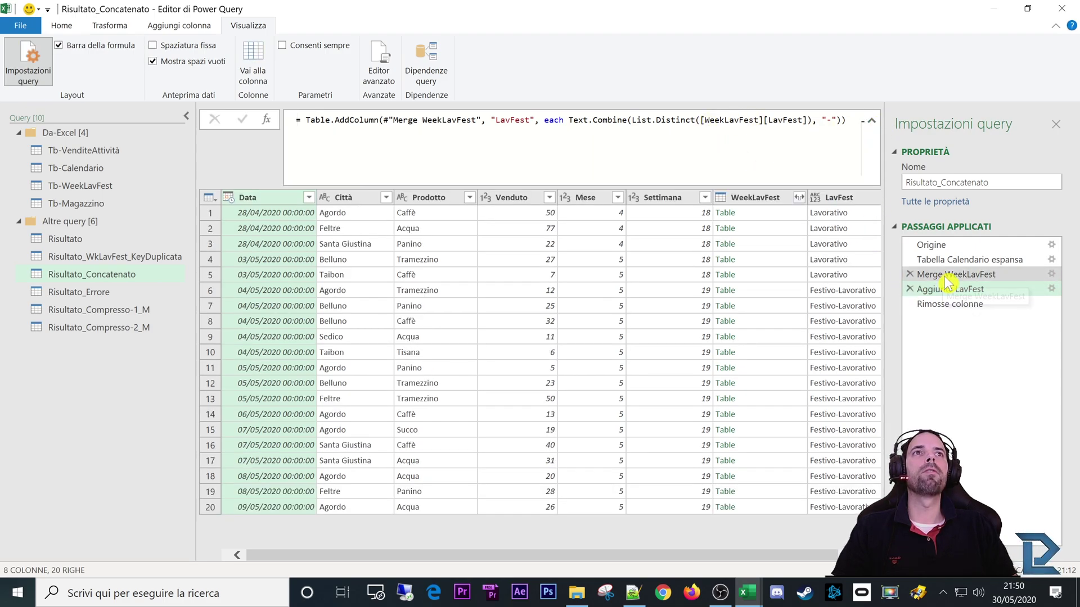
In the Merge WeekLavFest step of Risultato_Concatenato, change the joined column's name to "Merge"
left_click_drag(948, 284, 904, 243)
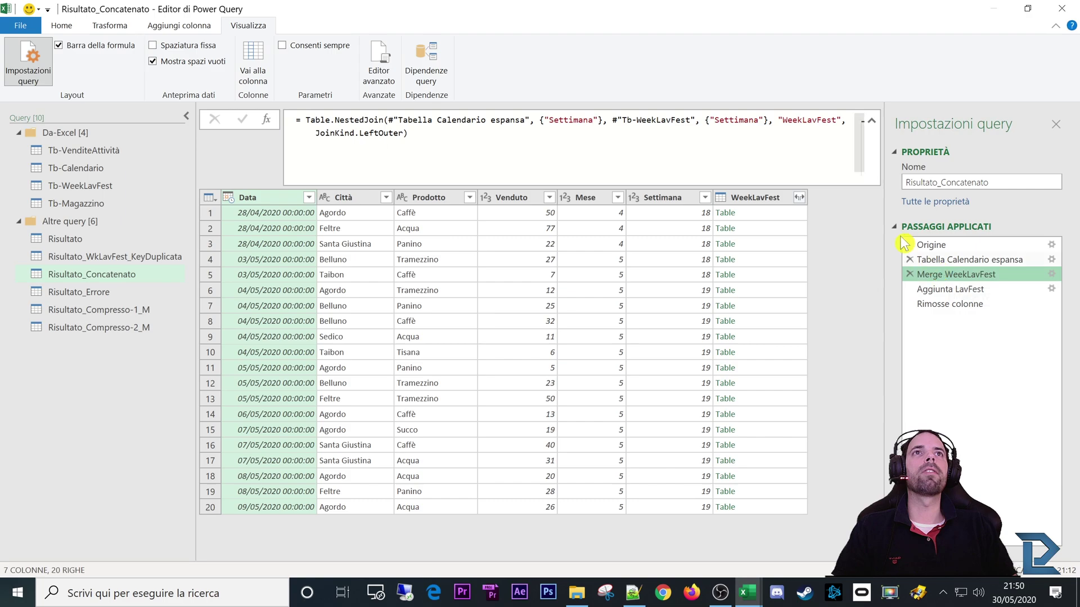
double_click(803, 121)
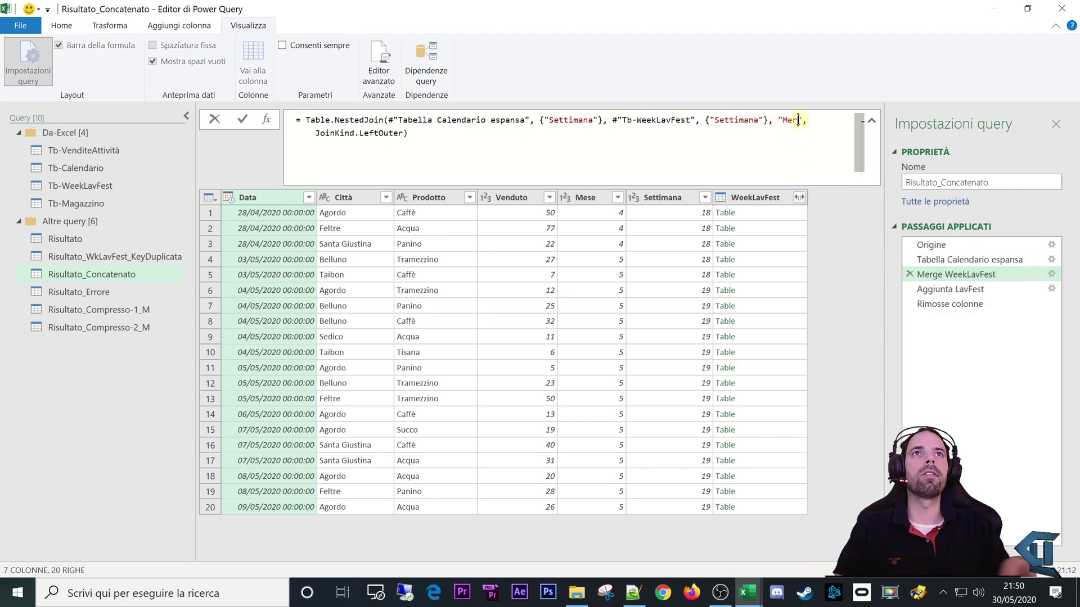
key("Return")
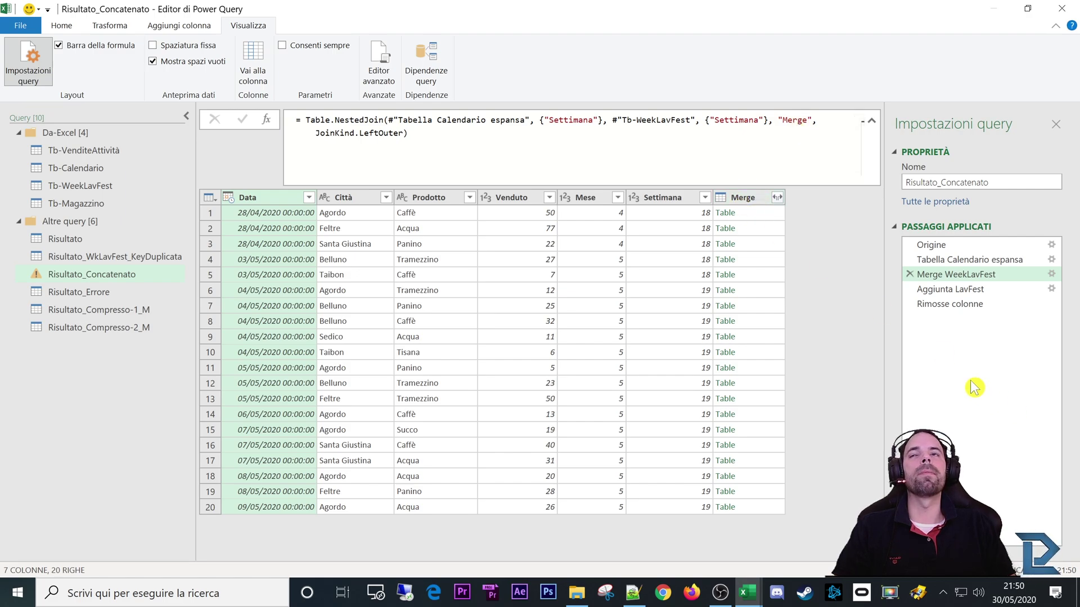
Compare the results of the Merge_Calendario and Merge_WeekLavFest steps in the Risultato_Compresso-1_M query
left_click(85, 310)
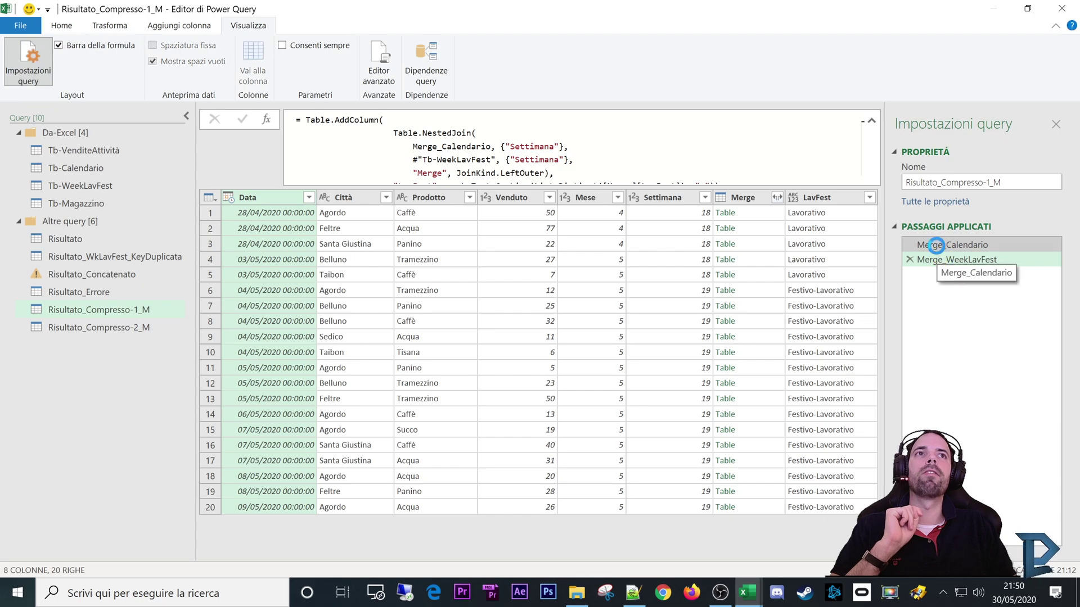
left_click(935, 246)
left_click(944, 259)
left_click(947, 245)
left_click(944, 260)
left_click(949, 245)
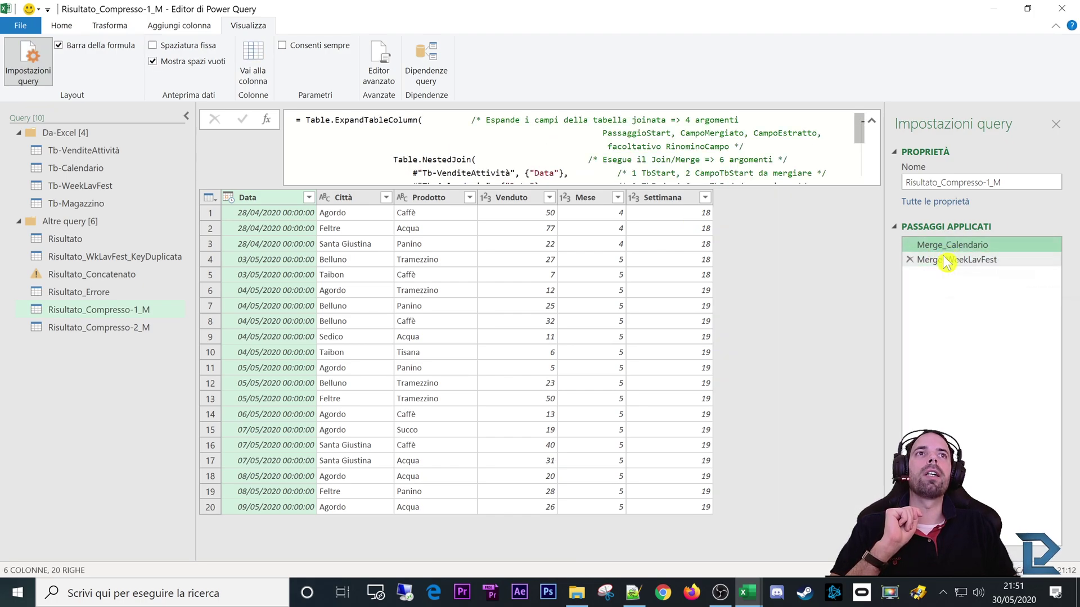
left_click(947, 260)
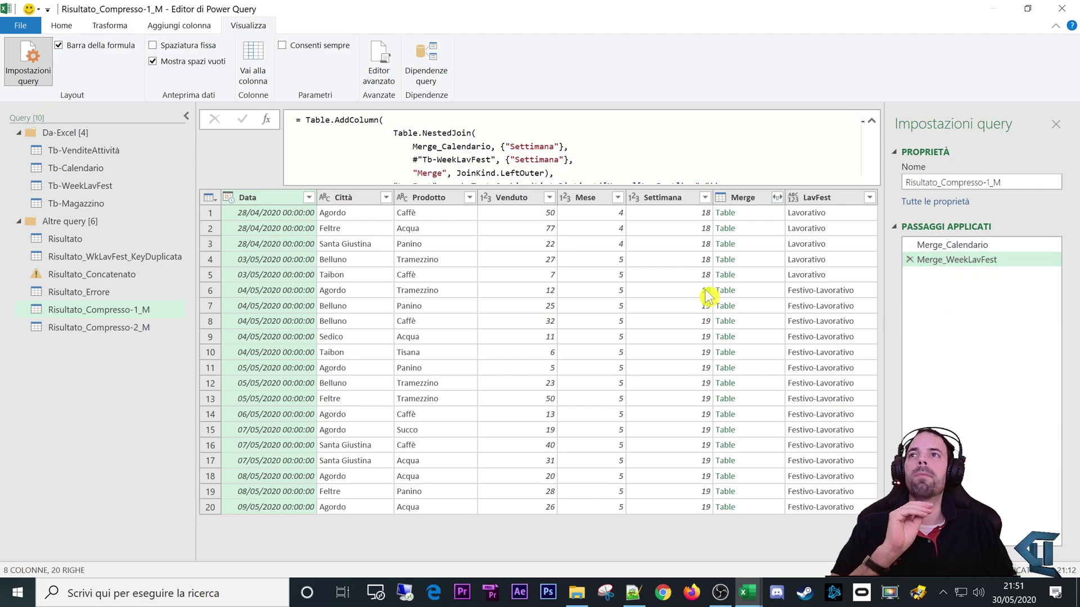
Open the full M code of the Risultato_Compresso-2_M query in the Advanced Editor
left_click(77, 338)
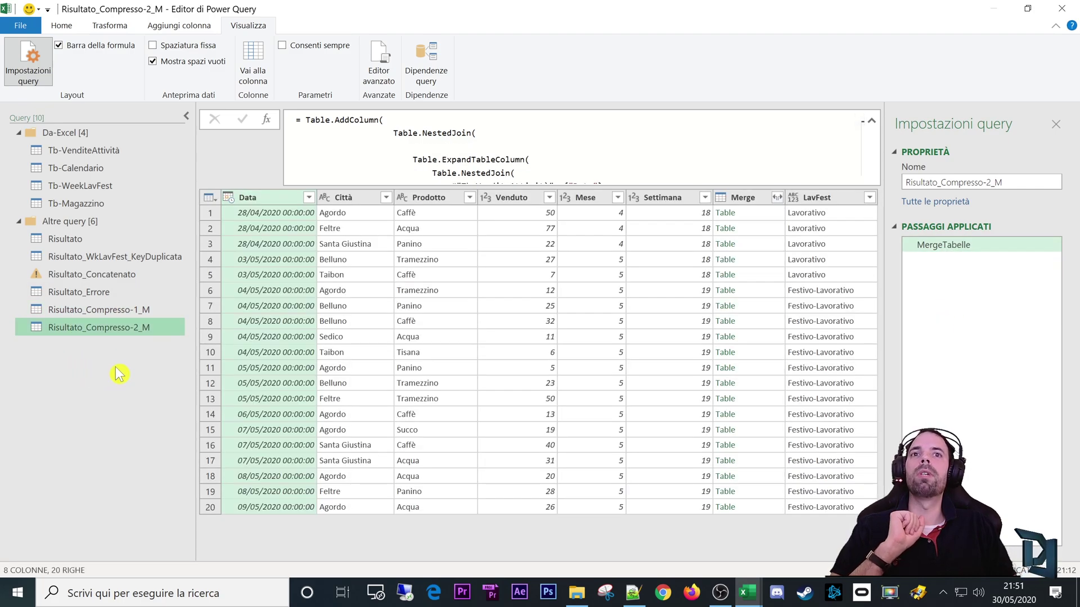
left_click(376, 85)
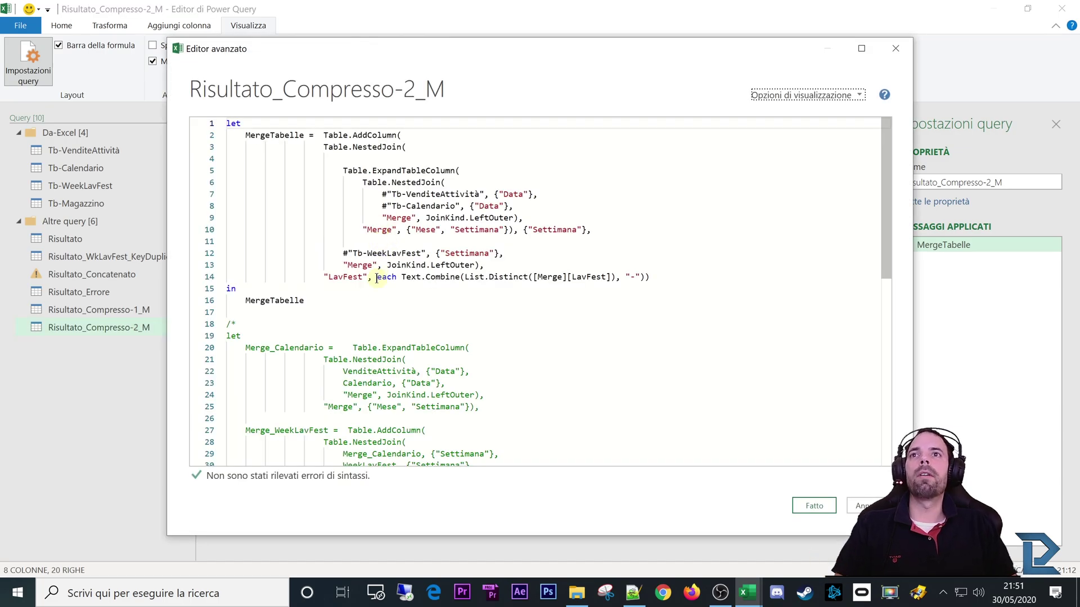
Examine the commented-out Merge_Calendario and Merge_WeekLavFest definitions beneath the MergeTabelle code
scroll(378, 270, "down", 2)
left_click_drag(249, 270, 452, 451)
left_click(347, 307)
left_click_drag(249, 269, 490, 336)
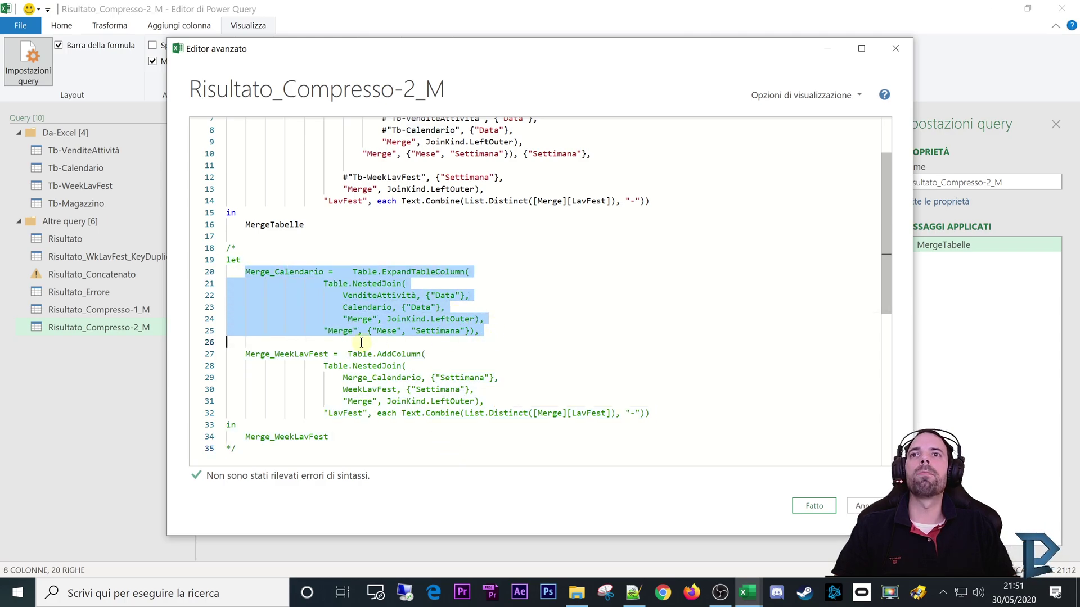
left_click_drag(242, 356, 635, 434)
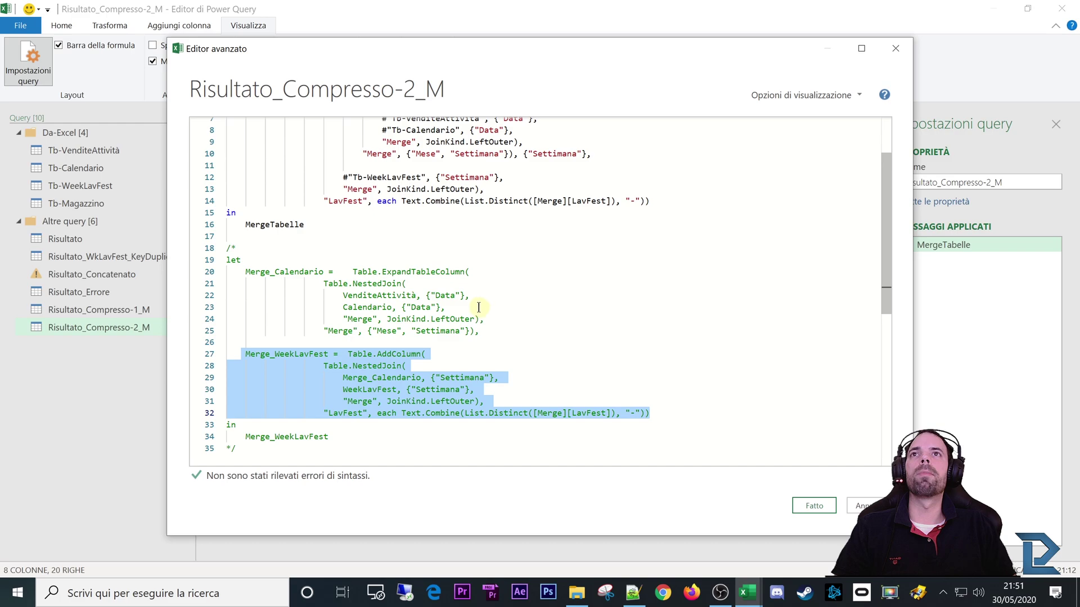
scroll(476, 307, "up", 2)
scroll(471, 315, "down", 3)
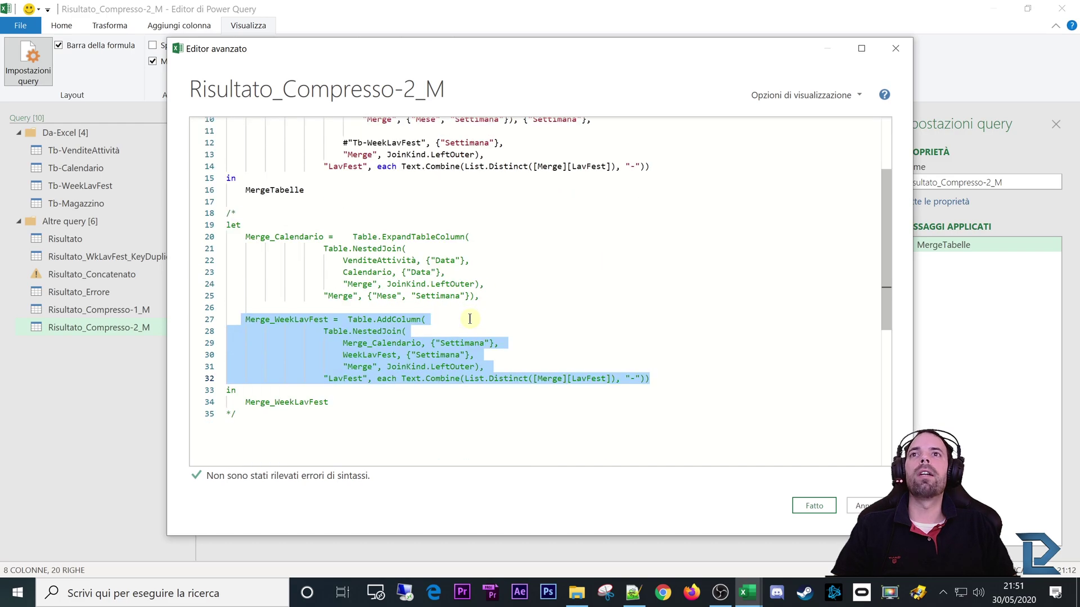
left_click(455, 320)
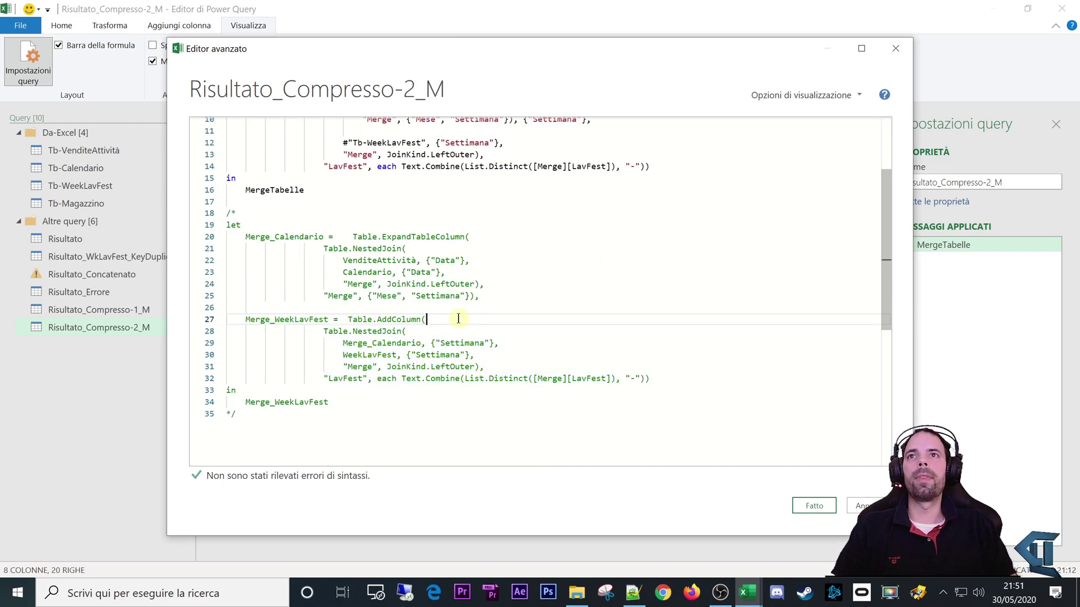
left_click(392, 343)
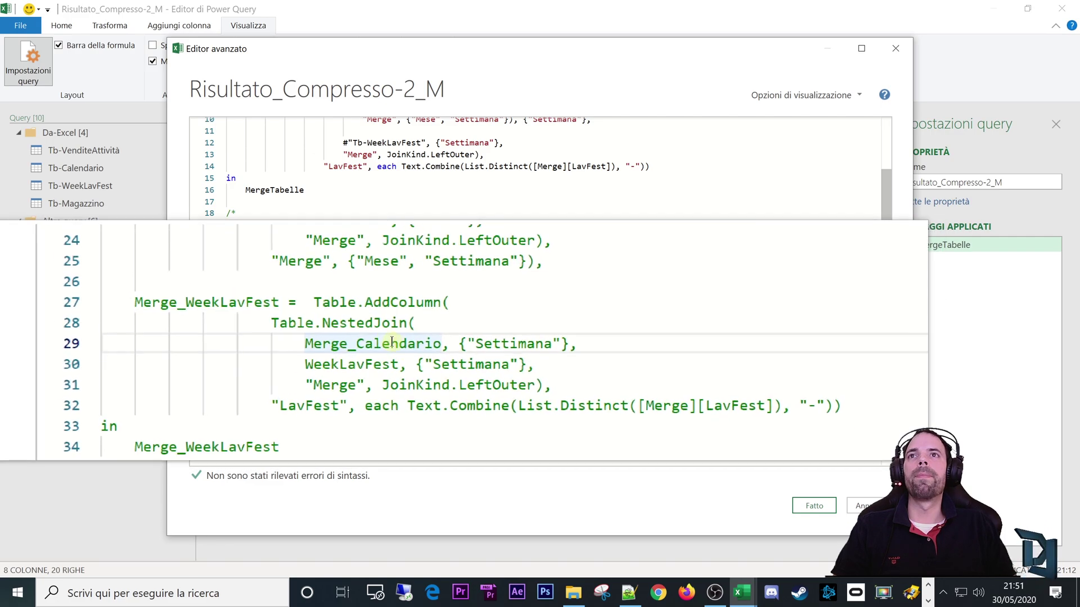
left_click_drag(352, 315, 655, 378)
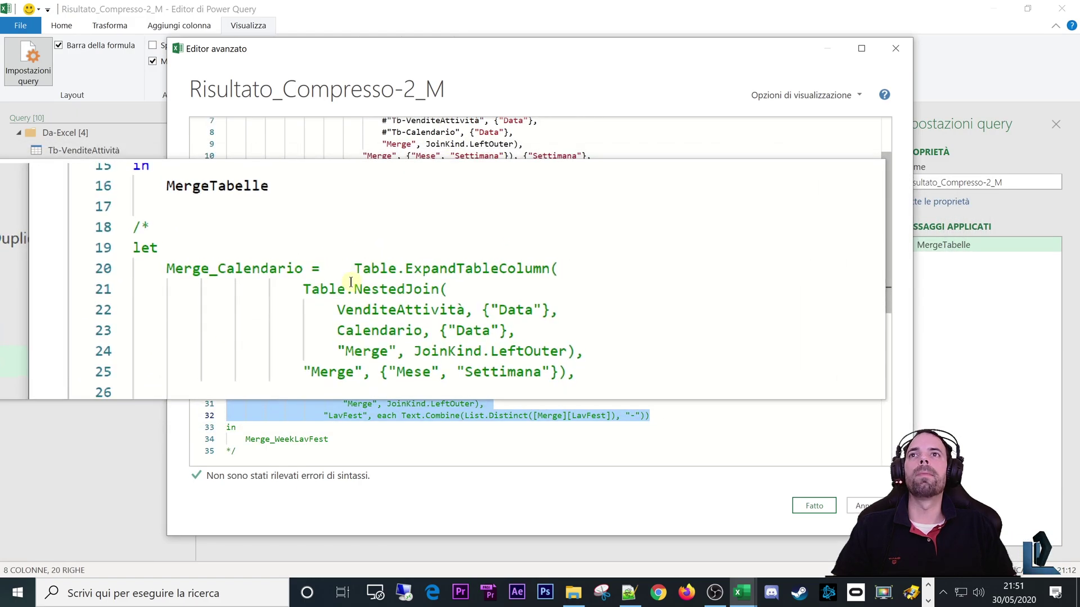
Compare the Table.ExpandTableColumn block nested in MergeTabelle with the commented Merge_Calendario expression
scroll(378, 214, "up", 2)
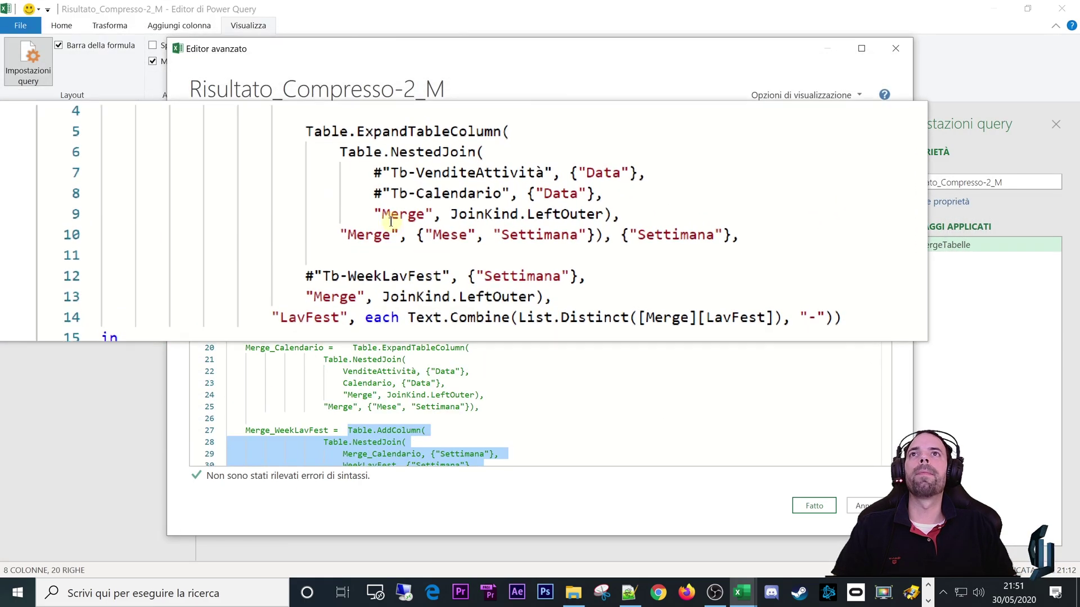
left_click_drag(323, 135, 409, 139)
left_click_drag(268, 147, 407, 147)
left_click(398, 162)
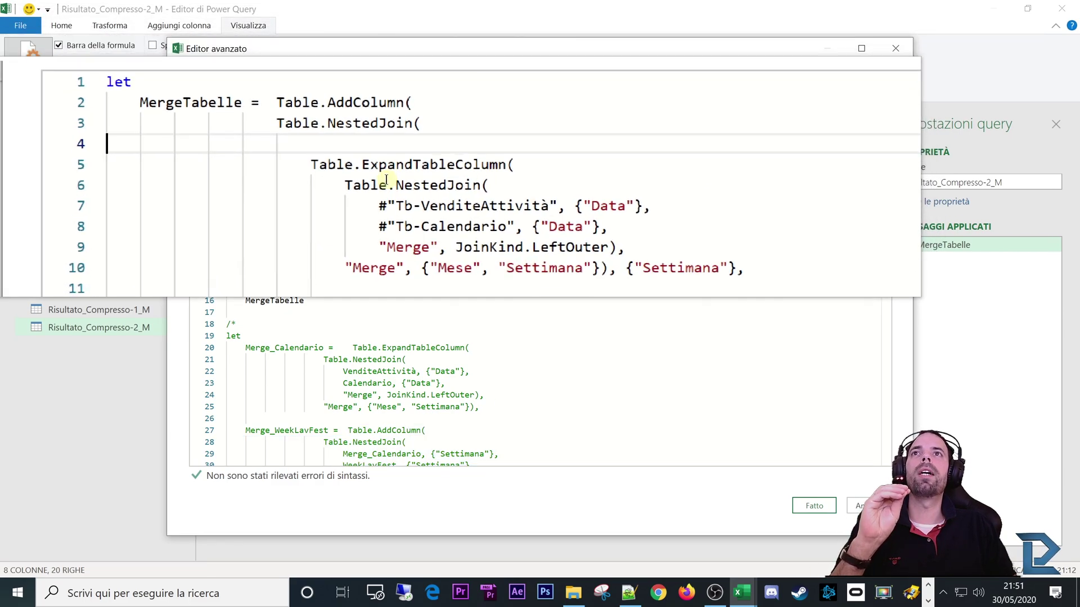
left_click_drag(344, 171, 592, 231)
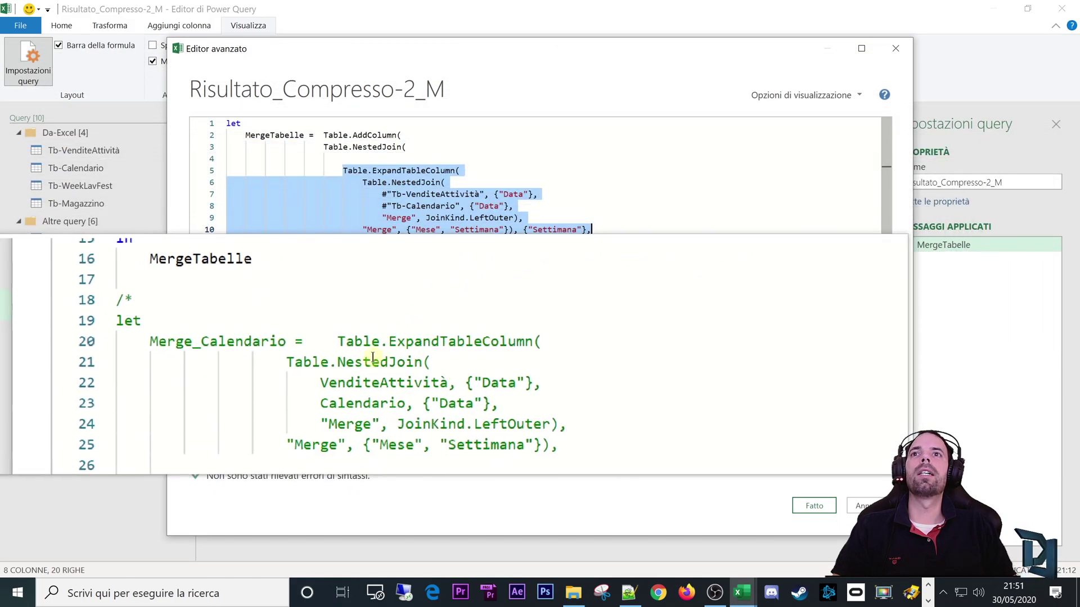
left_click_drag(352, 349, 475, 405)
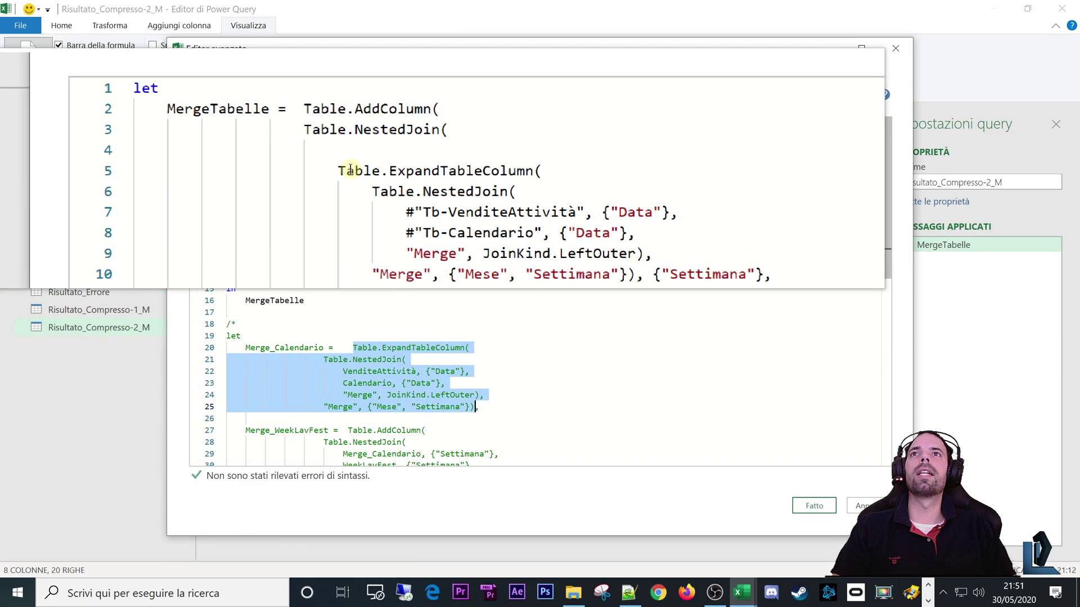
left_click_drag(345, 169, 585, 231)
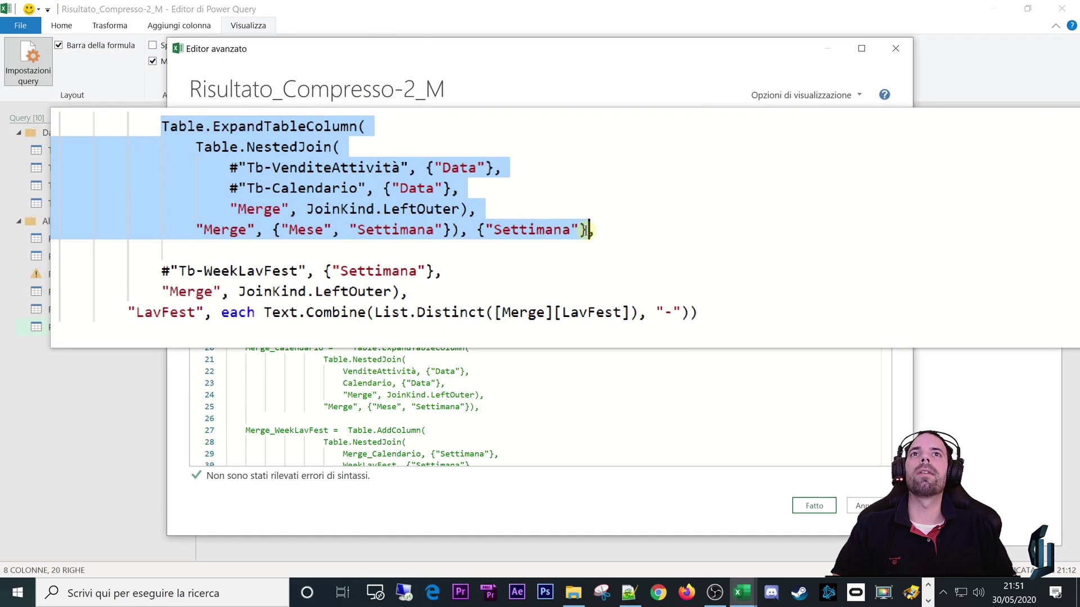
left_click(587, 231)
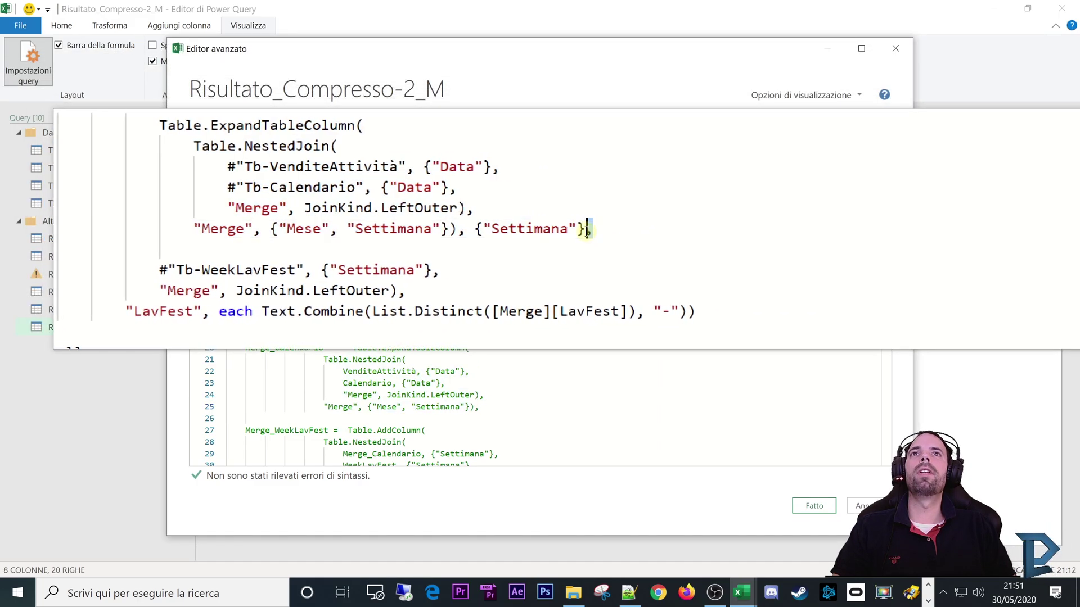
left_click_drag(262, 103, 401, 161)
Copy Merge_WeekLavFest's opening Table.AddColumn( and Table.NestedJoin( onto separate, equally indented lines ahead of Table.ExpandTableColumn( in the commented Merge_Calendario
scroll(345, 377, "down", 2)
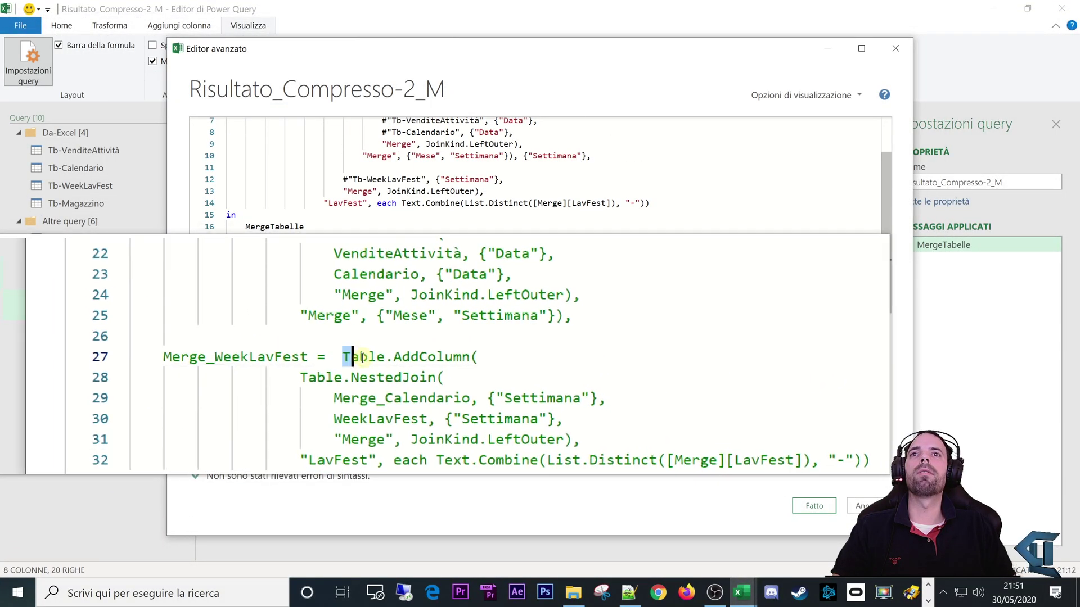
left_click_drag(344, 356, 417, 367)
key("ctrl+c")
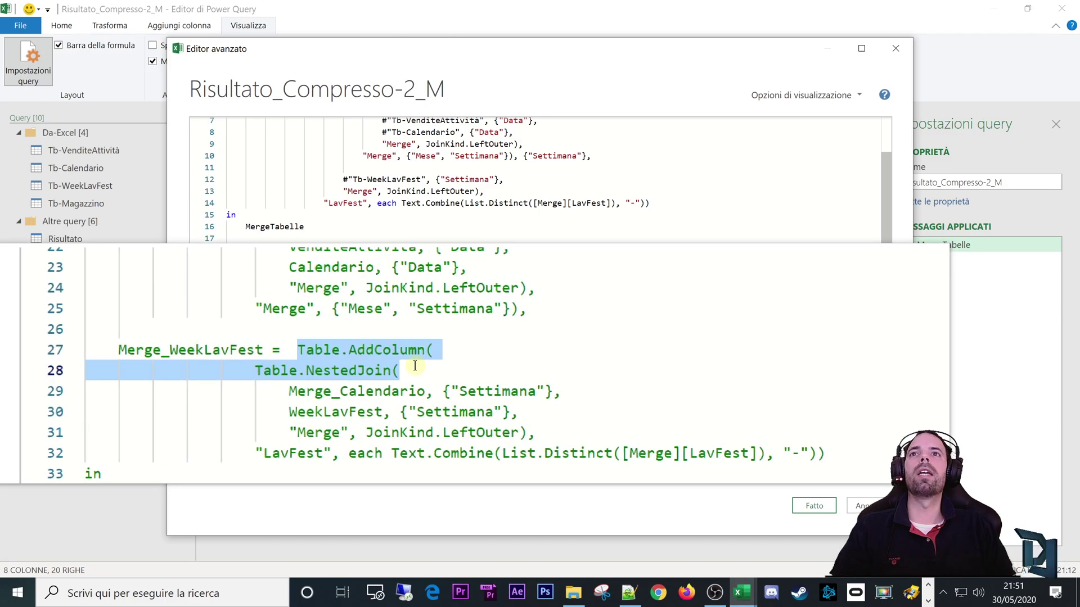
scroll(327, 325, "up", 1)
left_click(350, 310)
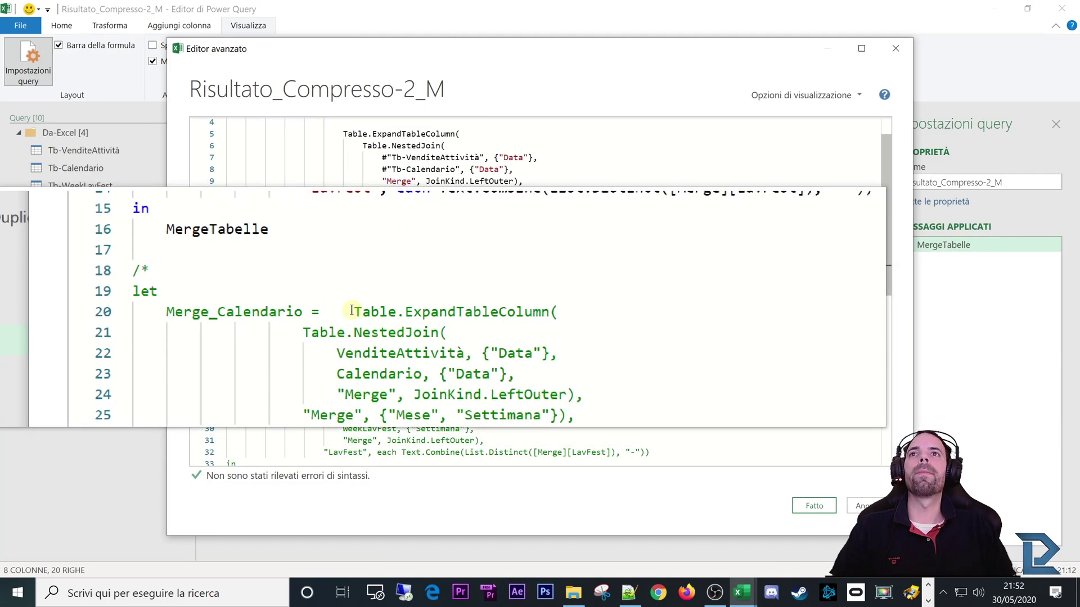
key("Return")
key("Return")
key("Return")
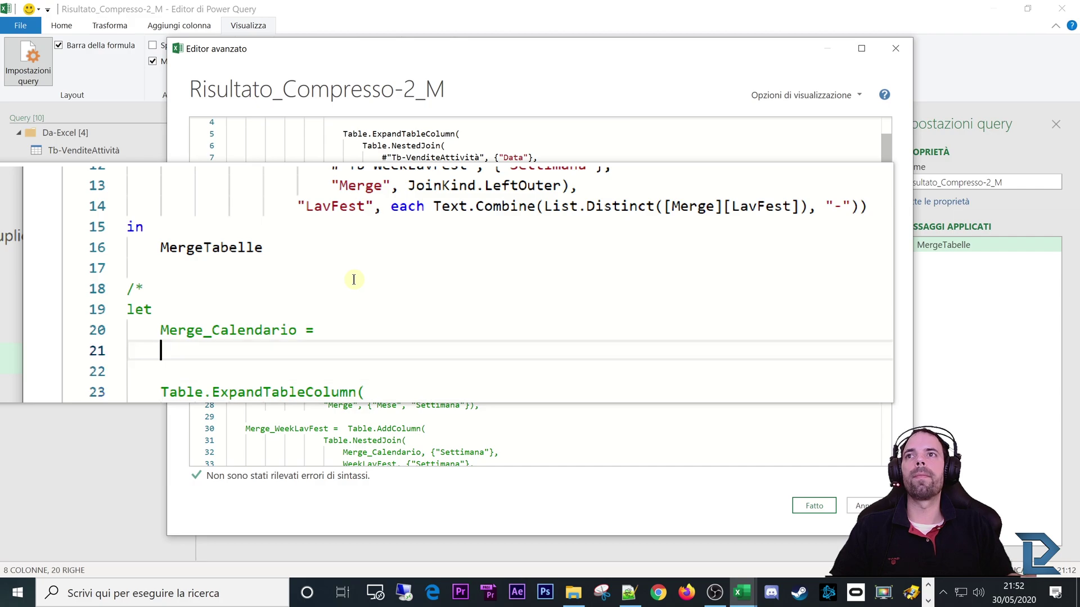
key("ctrl+v")
scroll(354, 280, "down", 1)
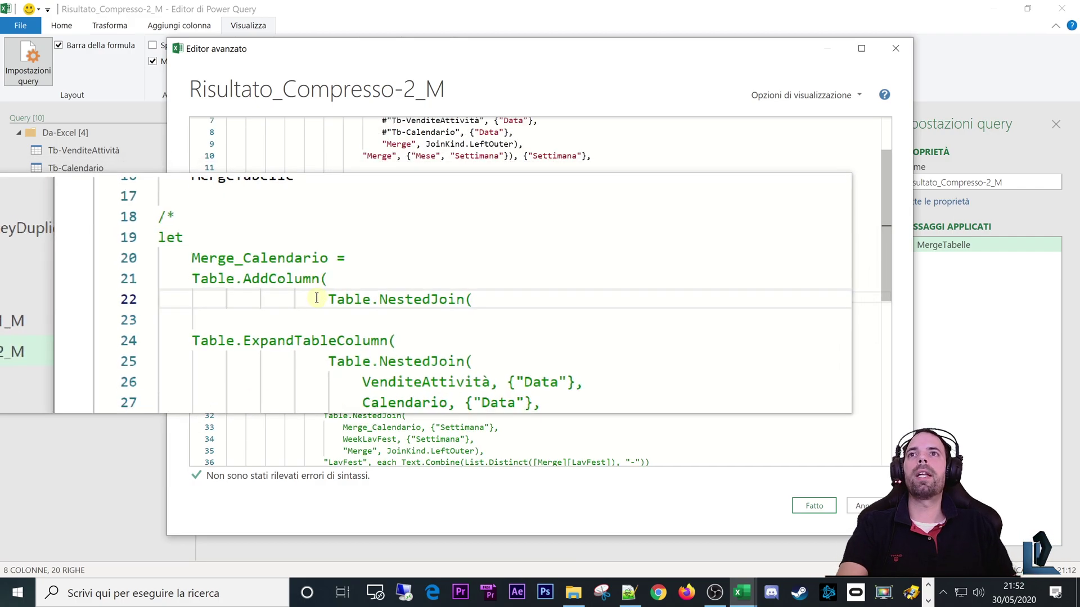
left_click_drag(323, 297, 262, 300)
key("BackSpace")
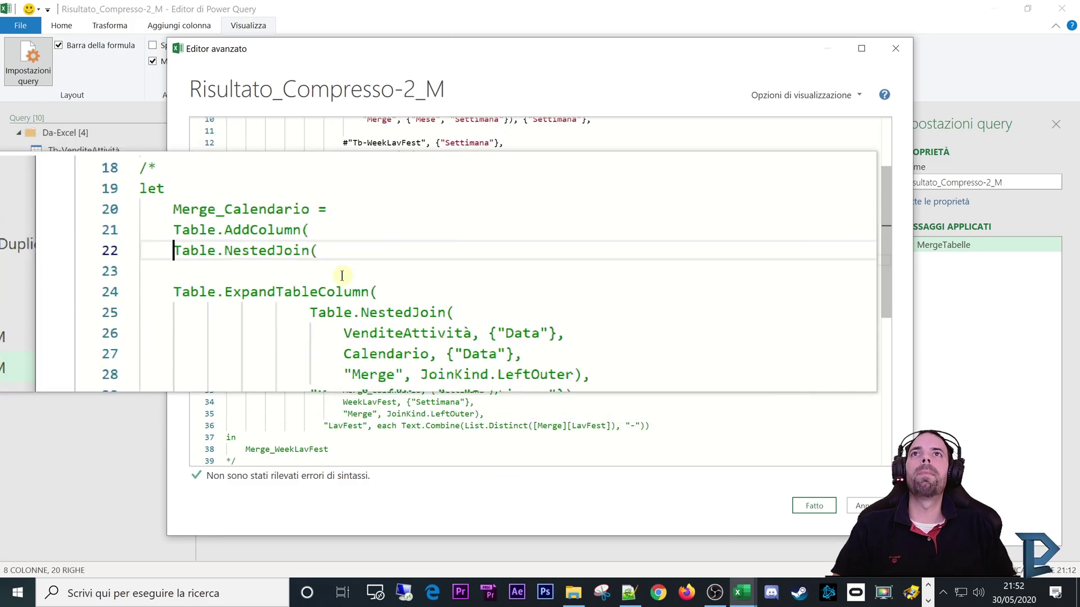
Review the Table.ExpandTableColumn block and the Table.AddColumn and Table.NestedJoin openings that wrap it in MergeTabelle
scroll(393, 225, "up", 2)
left_click_drag(337, 169, 595, 230)
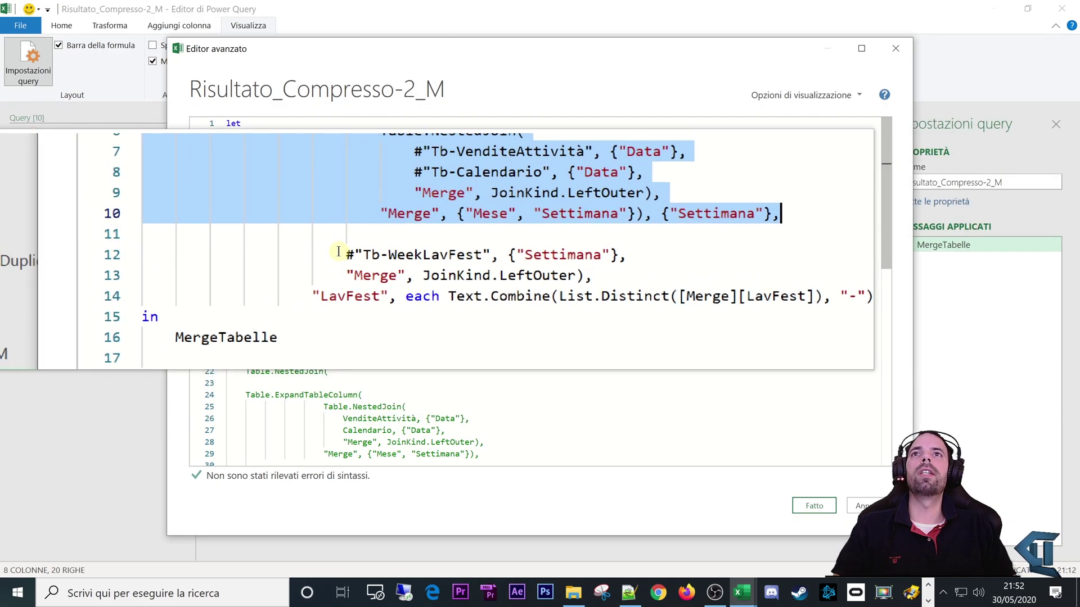
left_click(340, 171)
left_click_drag(339, 171, 588, 229)
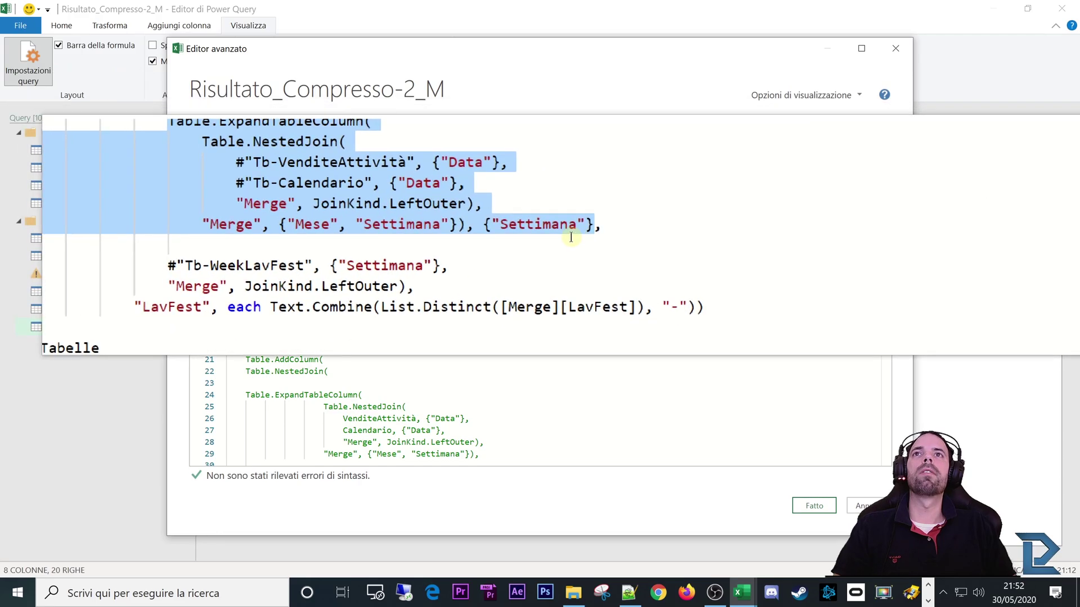
left_click_drag(408, 147, 318, 135)
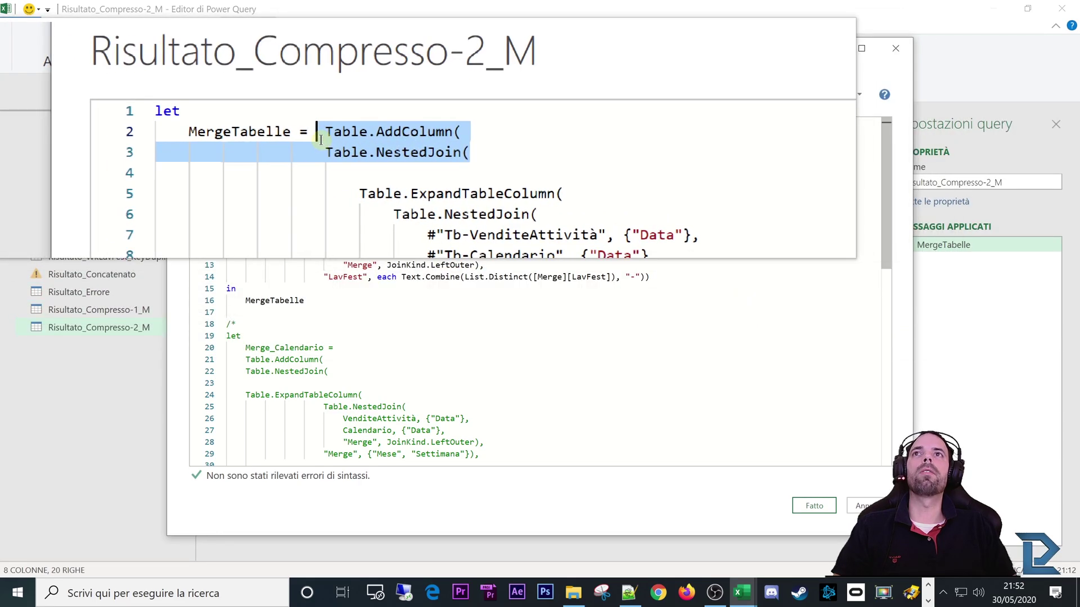
Examine how the commented Merge_WeekLavFest uses Merge_Calendario as the first table of its Table.NestedJoin
scroll(324, 303, "down", 5)
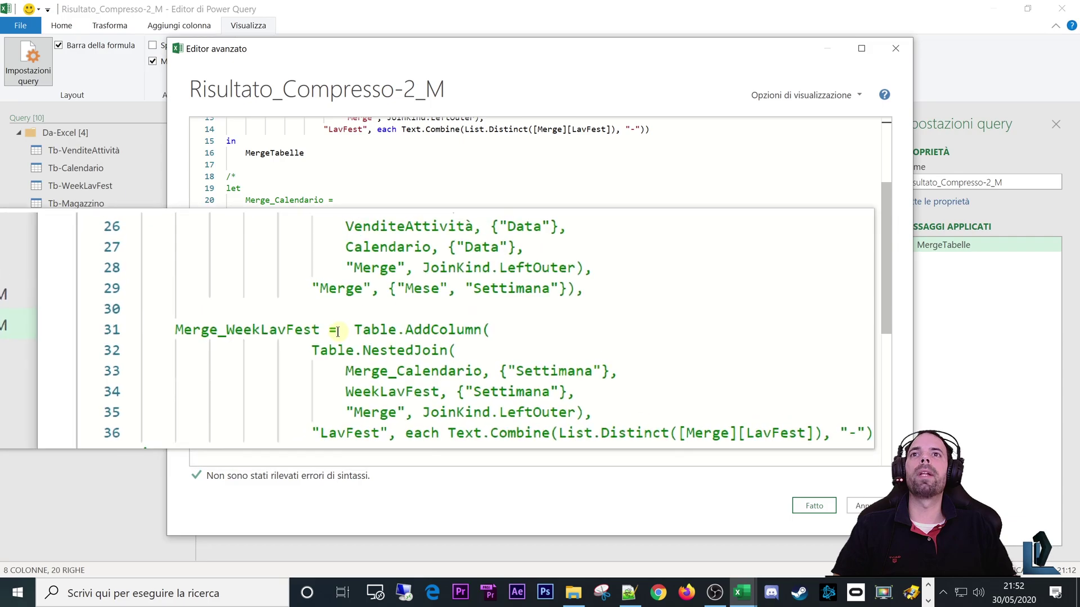
left_click_drag(346, 327, 405, 339)
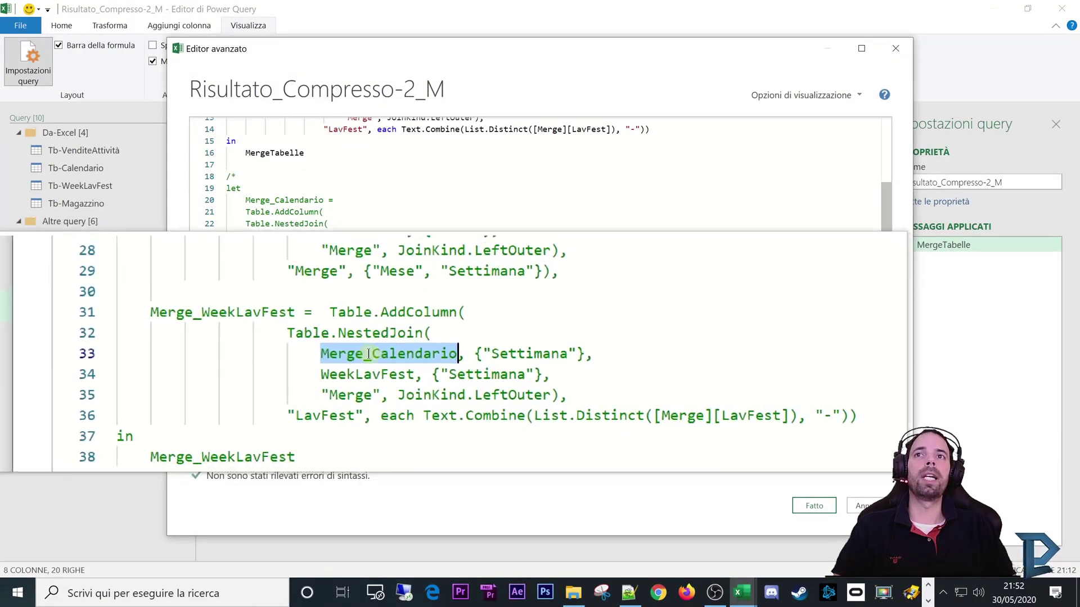
left_click(363, 354)
left_click_drag(347, 330, 405, 342)
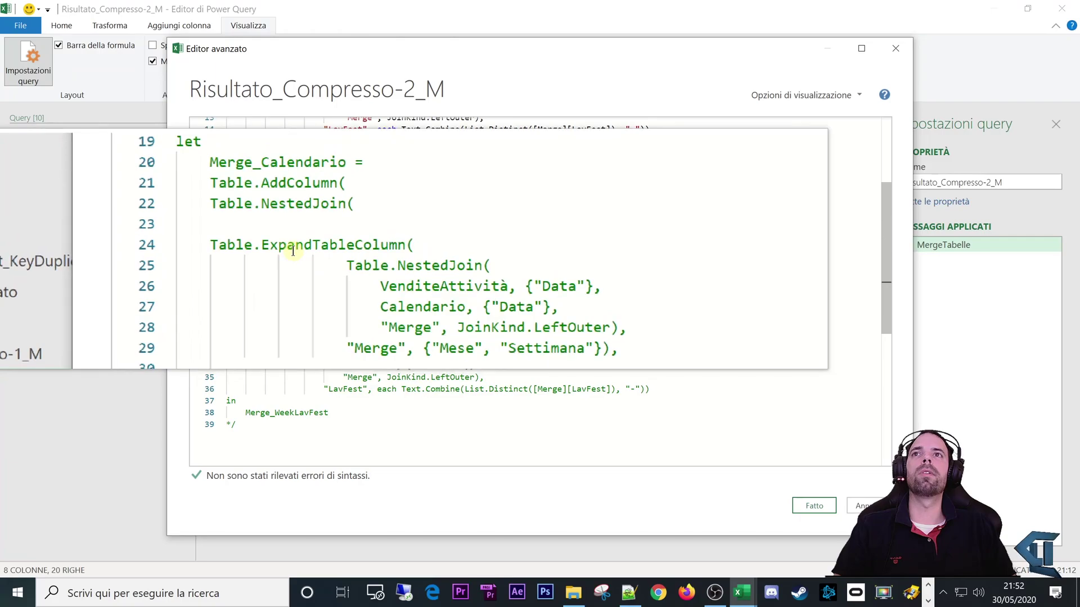
left_click_drag(243, 205, 316, 200)
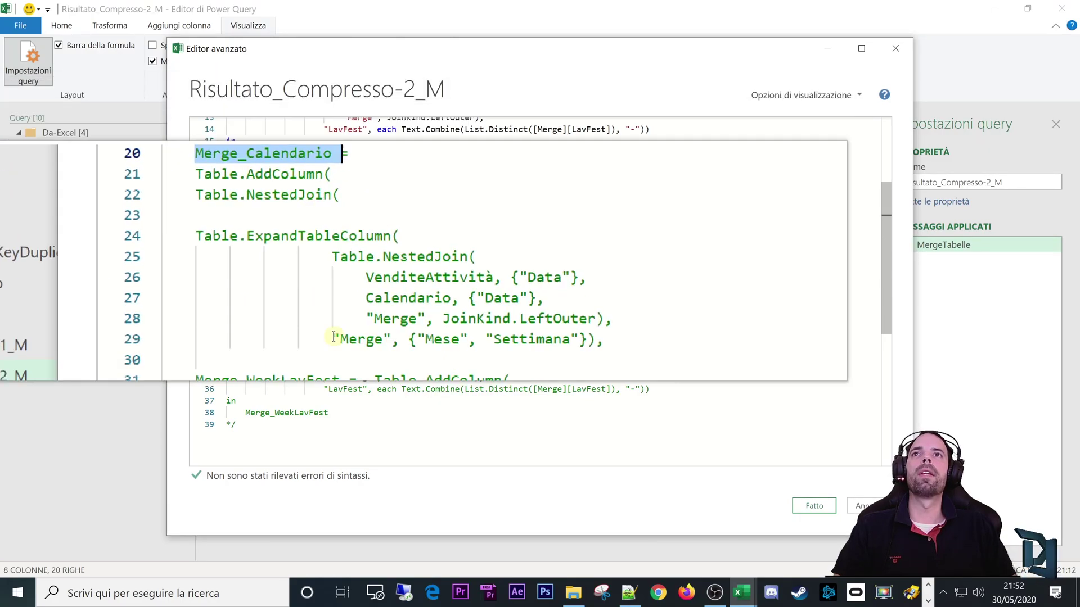
double_click(381, 298)
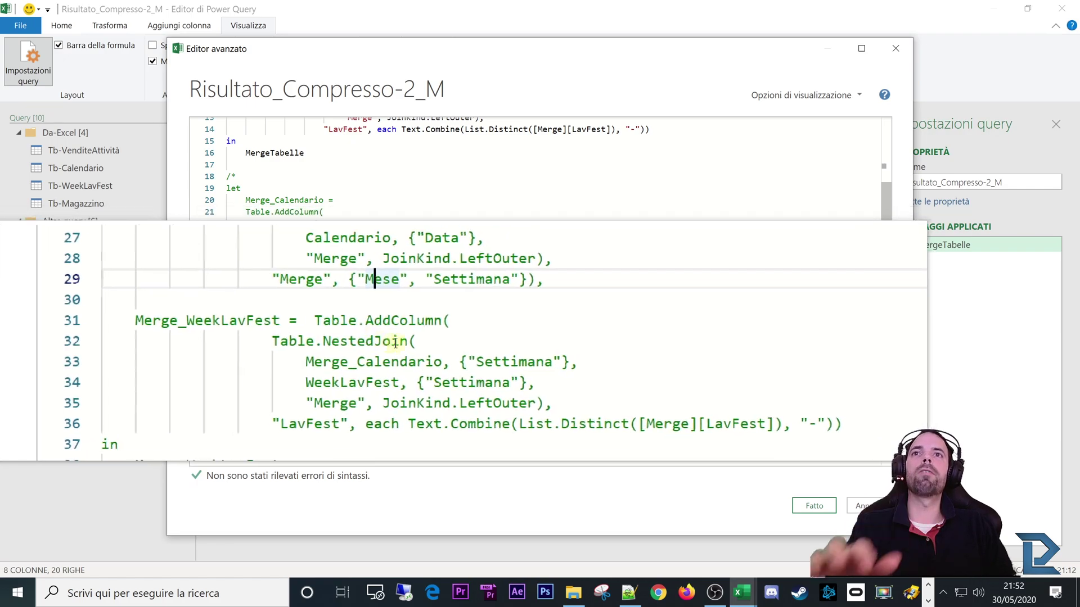
left_click_drag(414, 341, 353, 332)
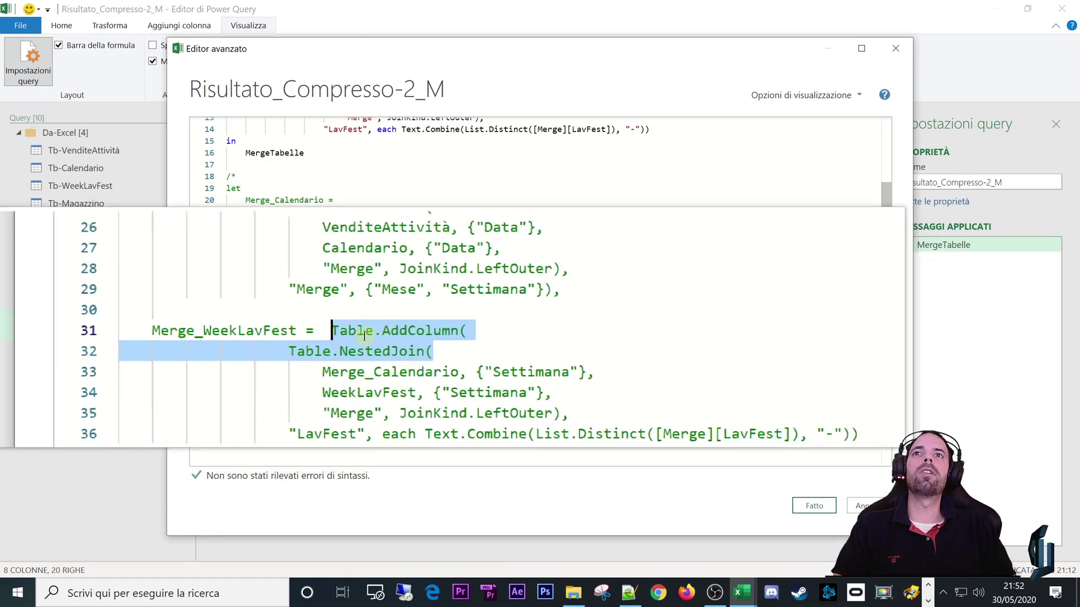
left_click_drag(297, 355, 354, 332)
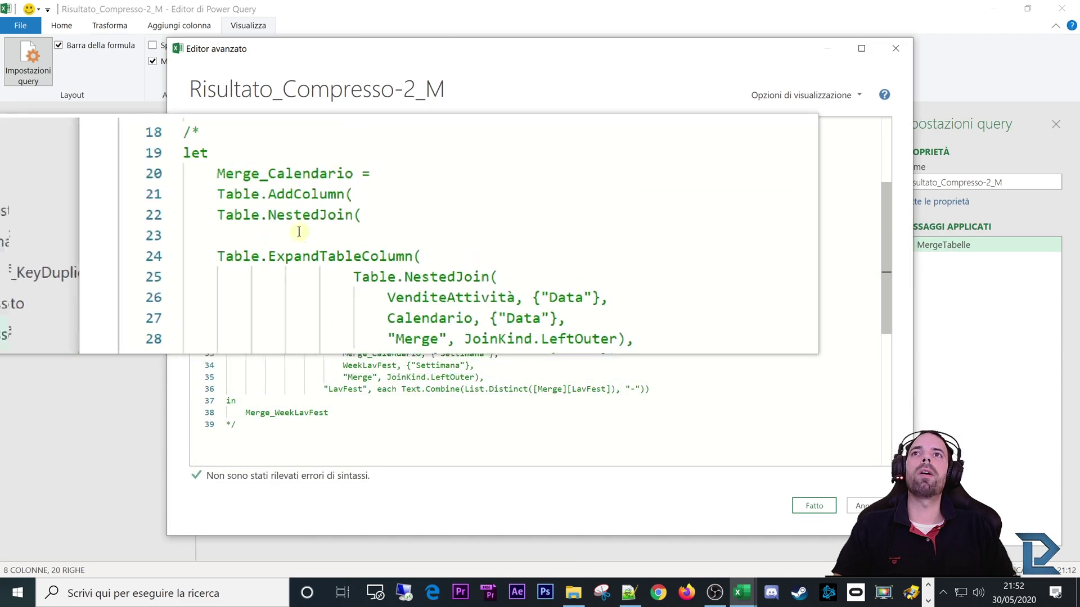
Indent the Table.ExpandTableColumn( line beneath the added Table.NestedJoin( in the commented Merge_Calendario
left_click_drag(246, 236, 240, 212)
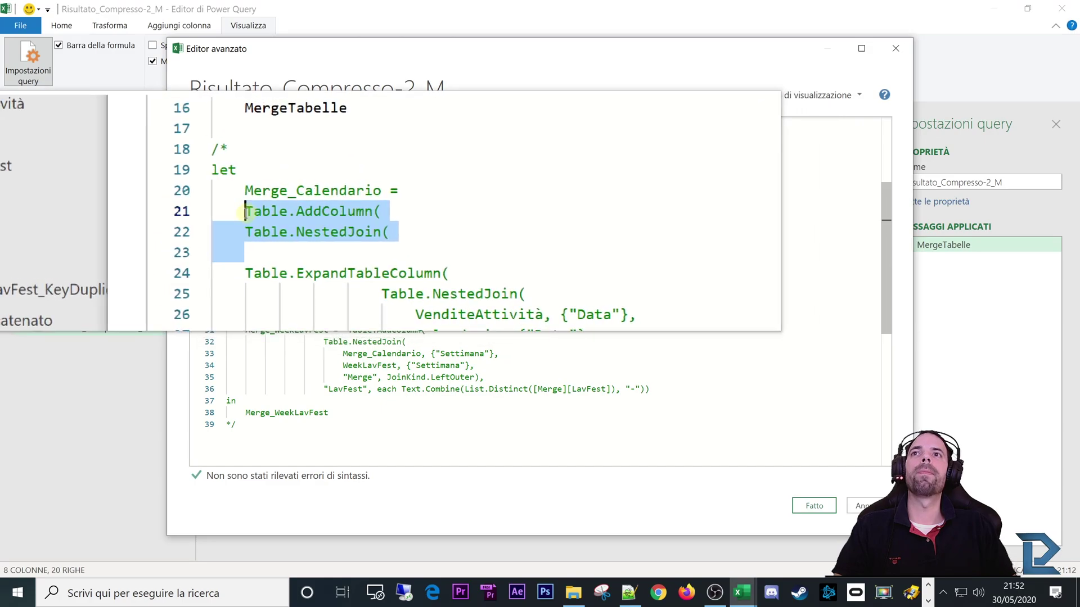
left_click(246, 226)
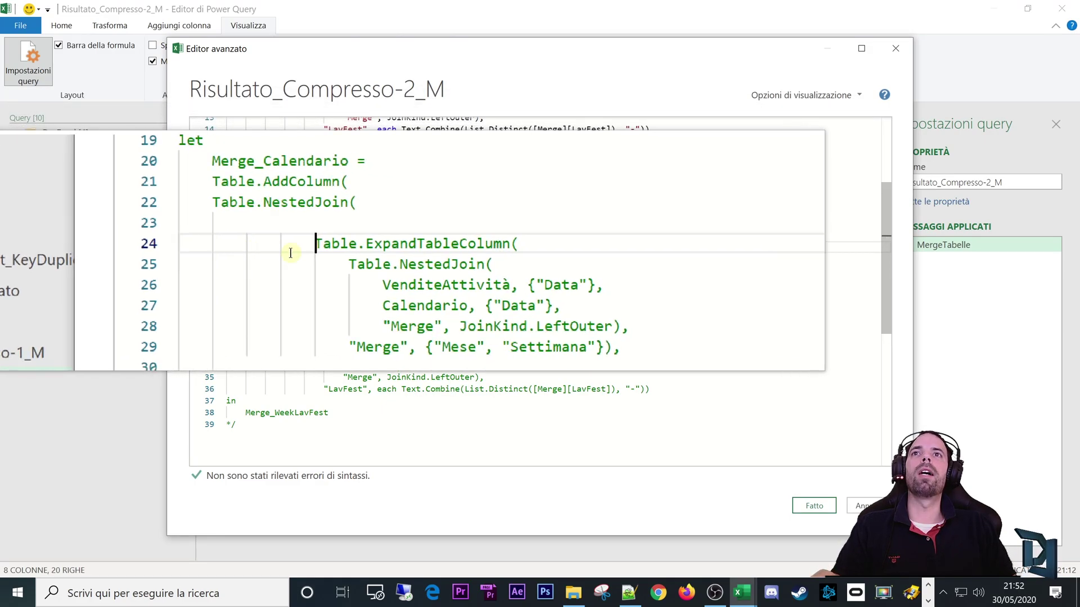
left_click_drag(304, 249, 340, 259)
Copy Merge_WeekLavFest's remaining arguments, from the first {"Settimana"} through the "LavFest" Text.Combine expression, to the end of the commented Table.ExpandTableColumn call
left_click_drag(435, 295, 485, 308)
left_click(486, 308)
left_click(393, 379)
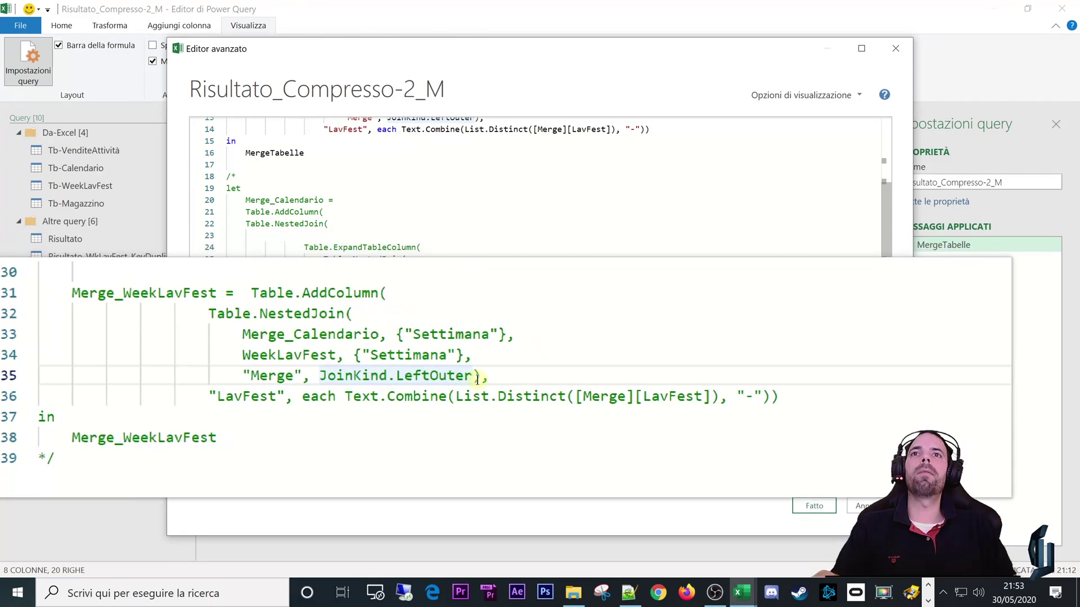
left_click(397, 354)
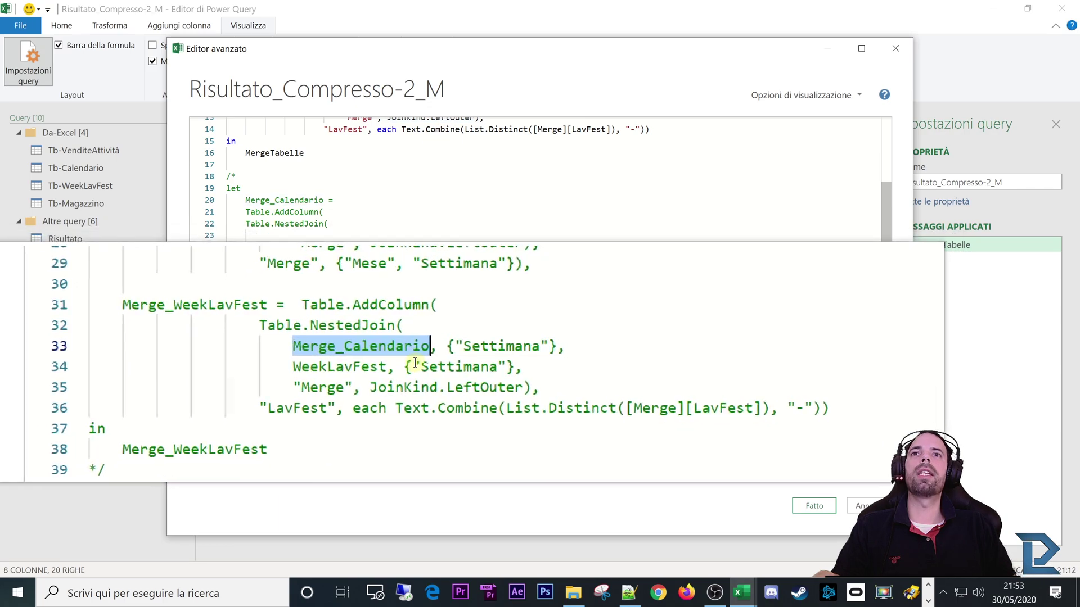
left_click_drag(465, 353, 653, 388)
key("ctrl+c")
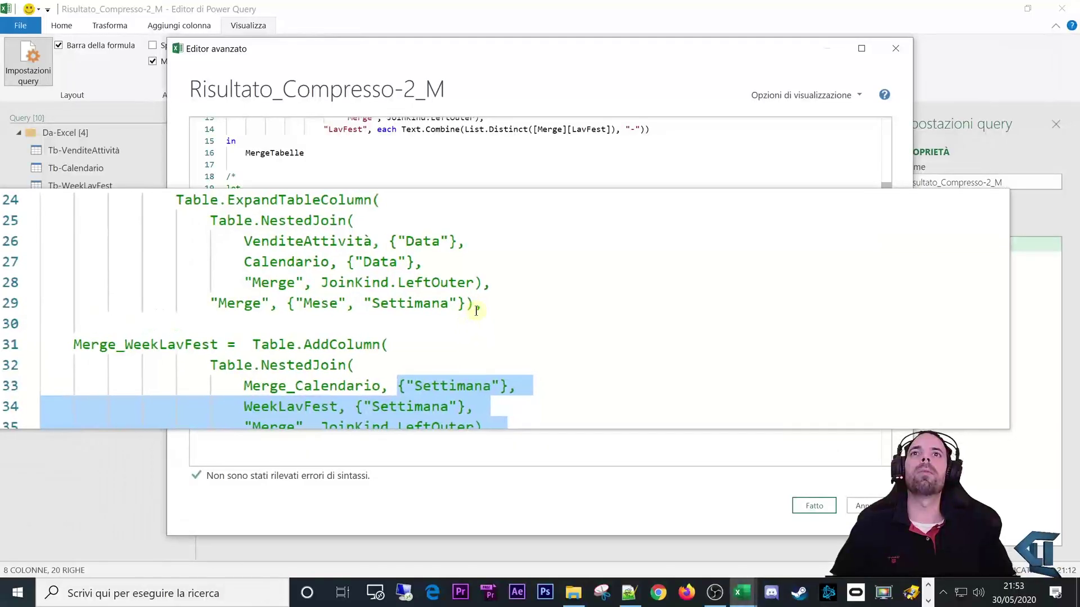
left_click(481, 306)
key("ctrl+v")
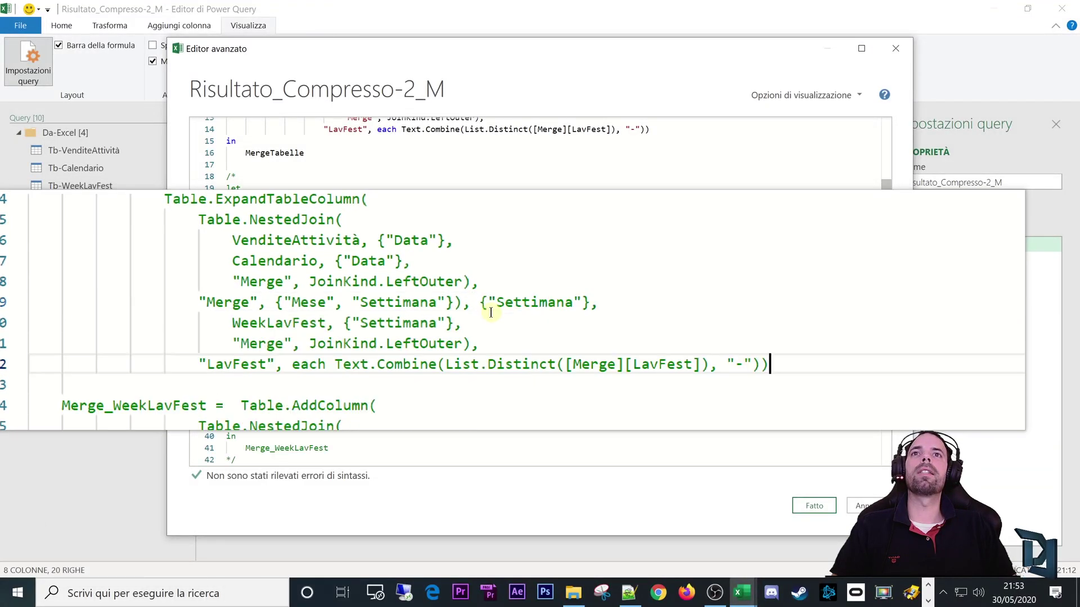
Compare the rebuilt Table.AddColumn nesting in the commented Merge_Calendario with the active MergeTabelle expression
left_click_drag(669, 340, 243, 214)
scroll(357, 168, "up", 4)
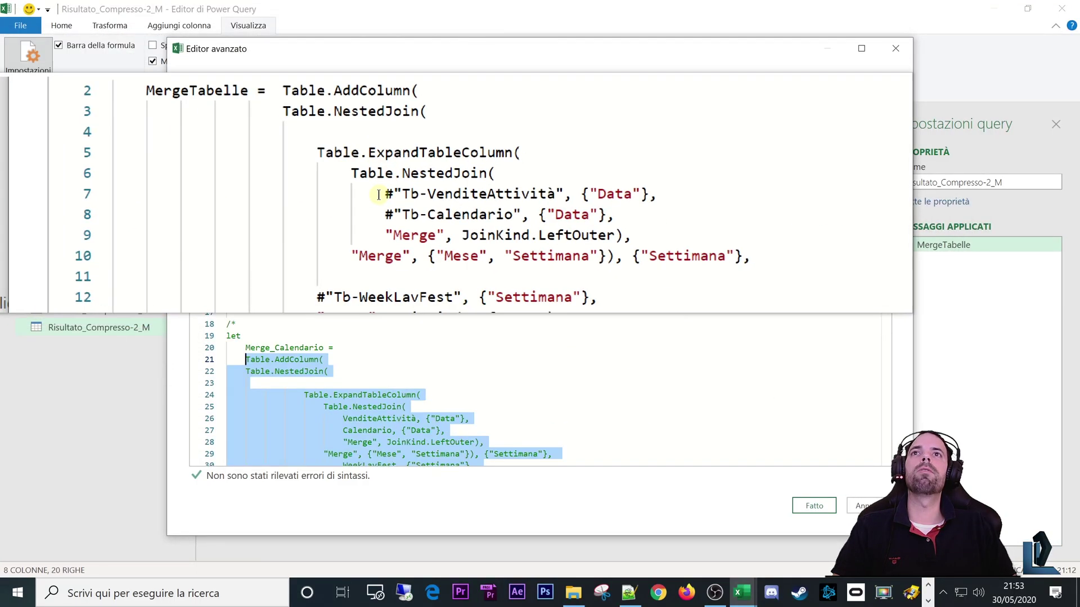
left_click(367, 243)
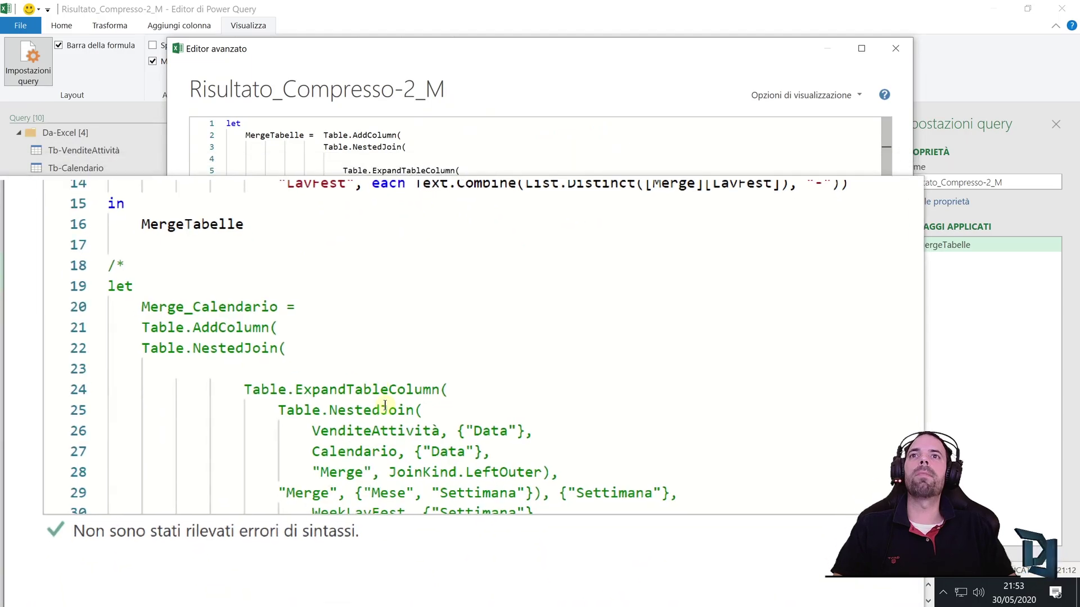
Undo all the nesting edits made to the commented code, back to the separate Merge_Calendario and Merge_WeekLavFest steps
key("ctrl+z")
key("ctrl+z")
key("ctrl+z")
key("ctrl+z")
key("ctrl+z")
key("ctrl+z")
key("ctrl+z")
key("ctrl+z")
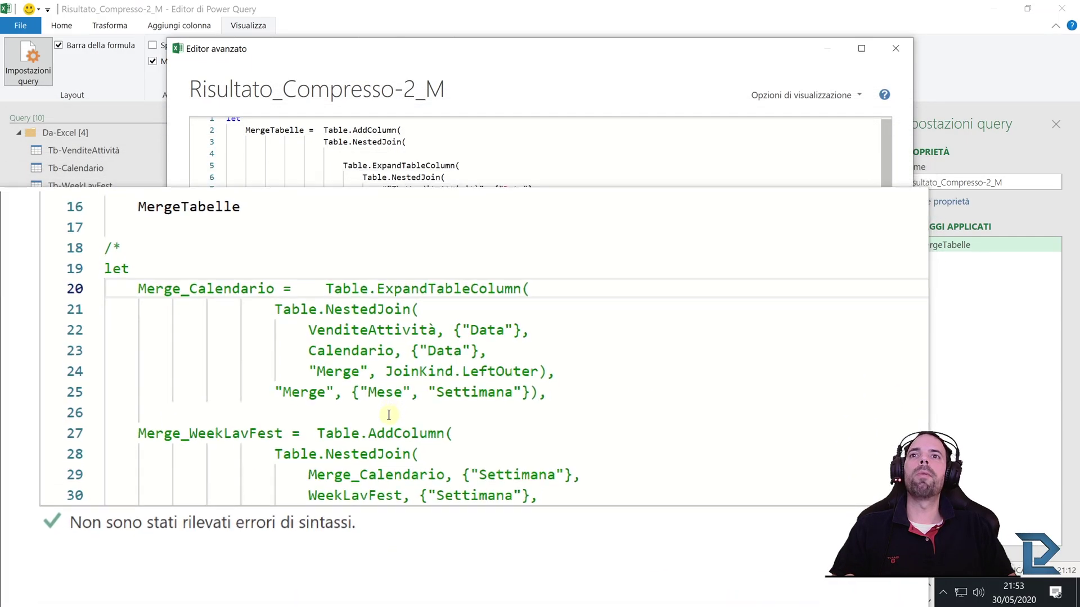
Examine how the Table.ExpandTableColumn block inside MergeTabelle stands in for the Merge_Calendario reference used by the commented Merge_WeekLavFest
double_click(370, 447)
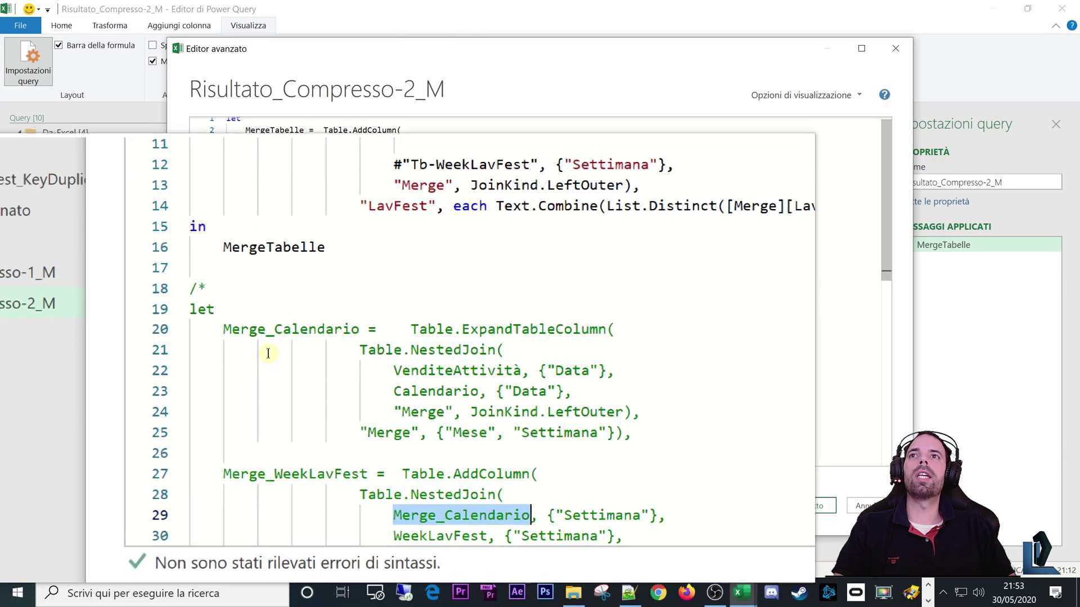
double_click(259, 344)
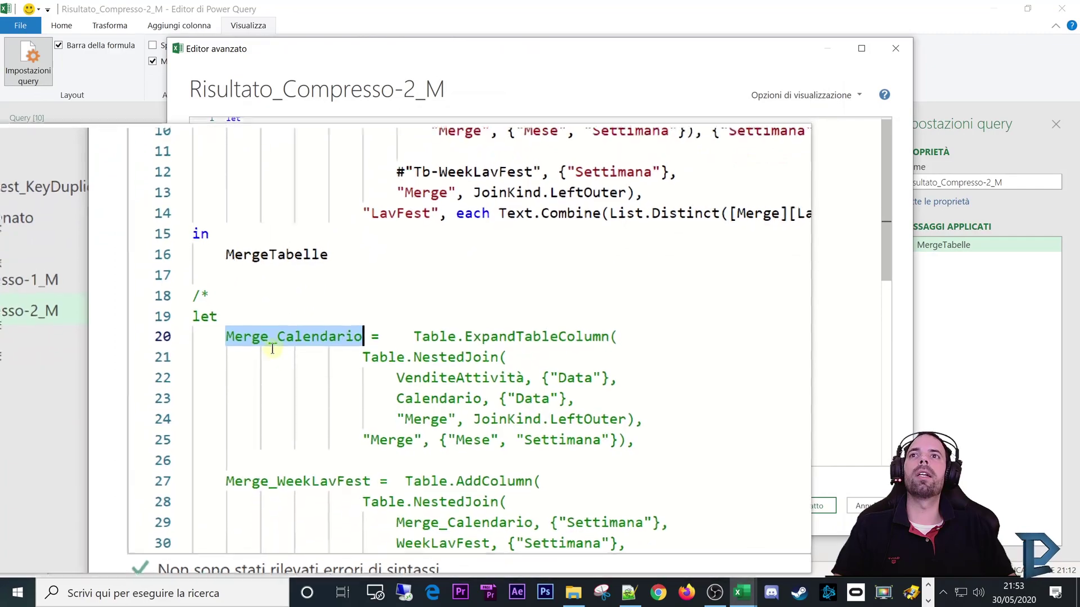
double_click(288, 425)
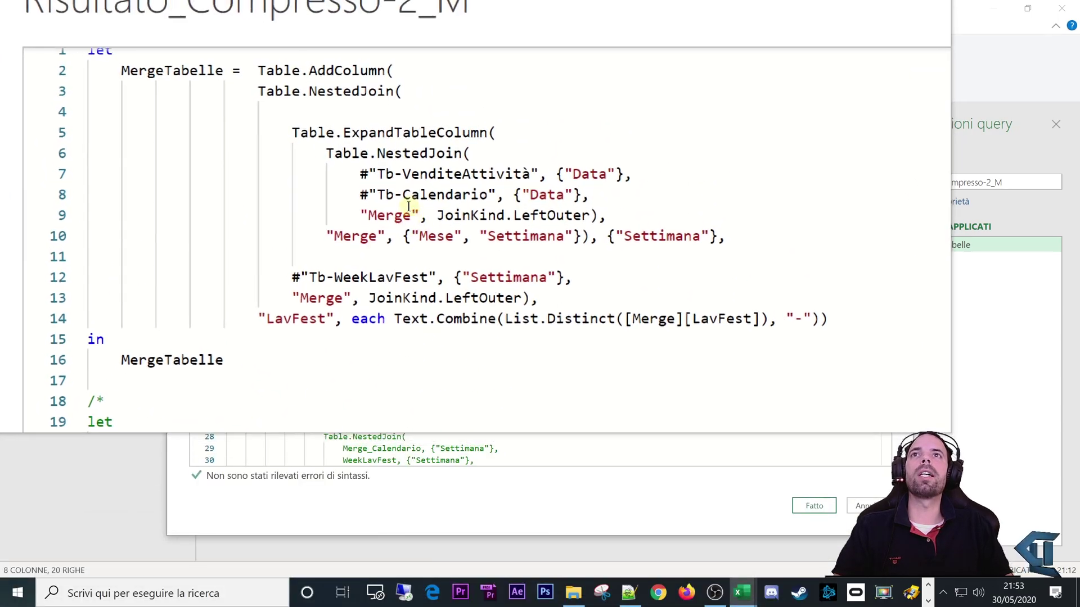
left_click(342, 166)
left_click_drag(342, 166, 590, 225)
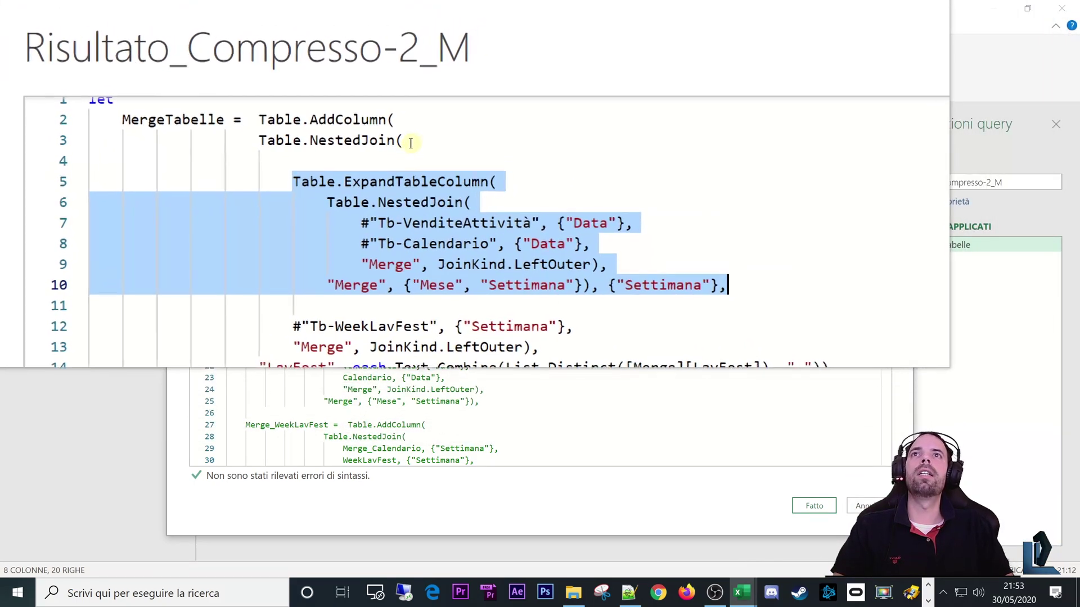
left_click_drag(403, 140, 307, 130)
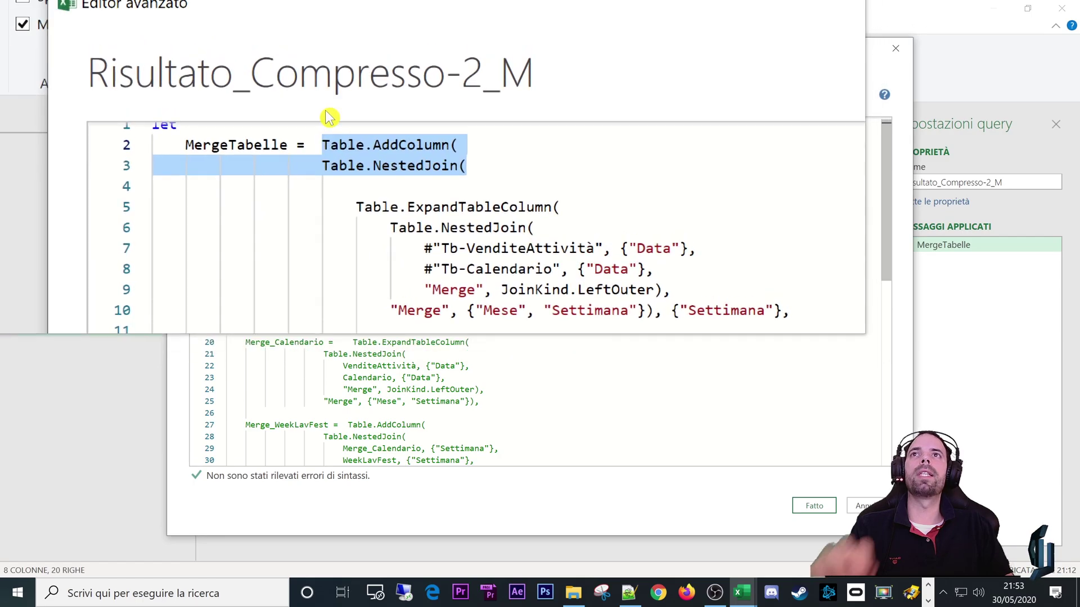
left_click(411, 283)
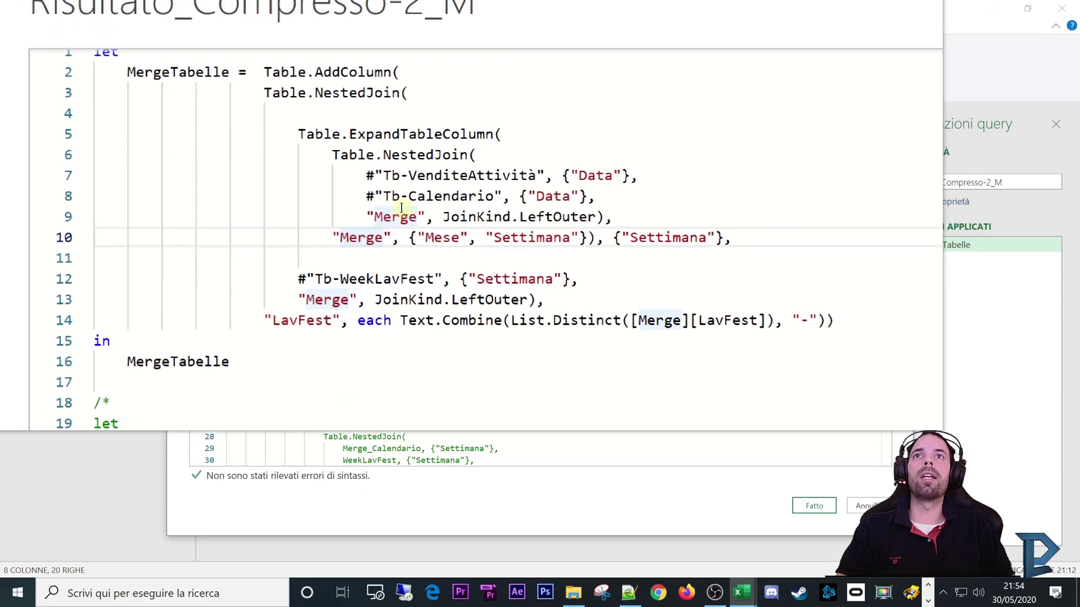
left_click(533, 161)
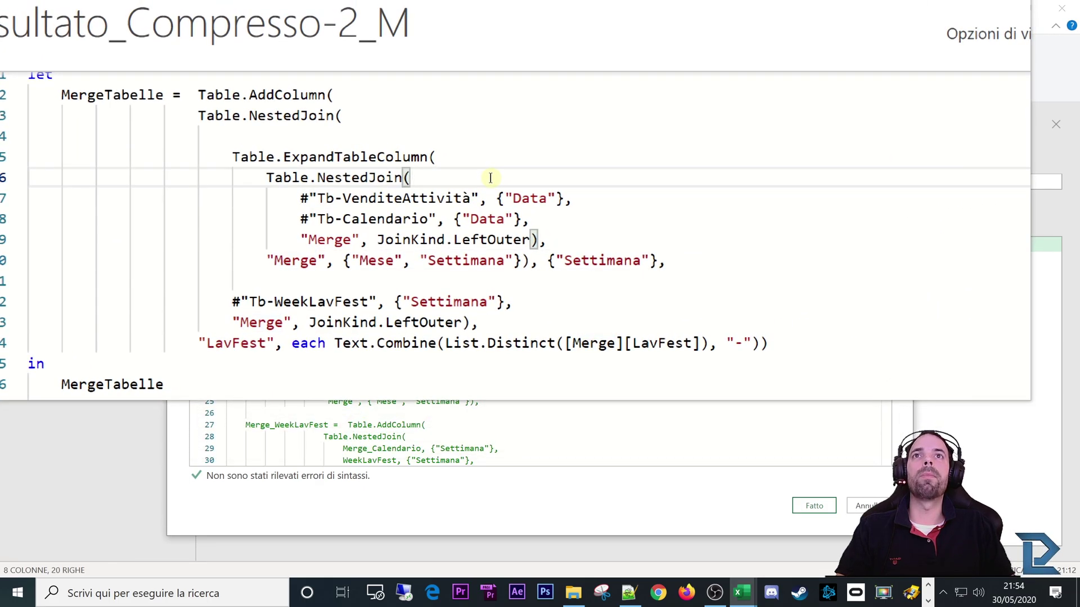
Discard the changes to Risultato_Compresso-2_M and open Risultato_Compresso-1_M in the advanced editor
key("Escape")
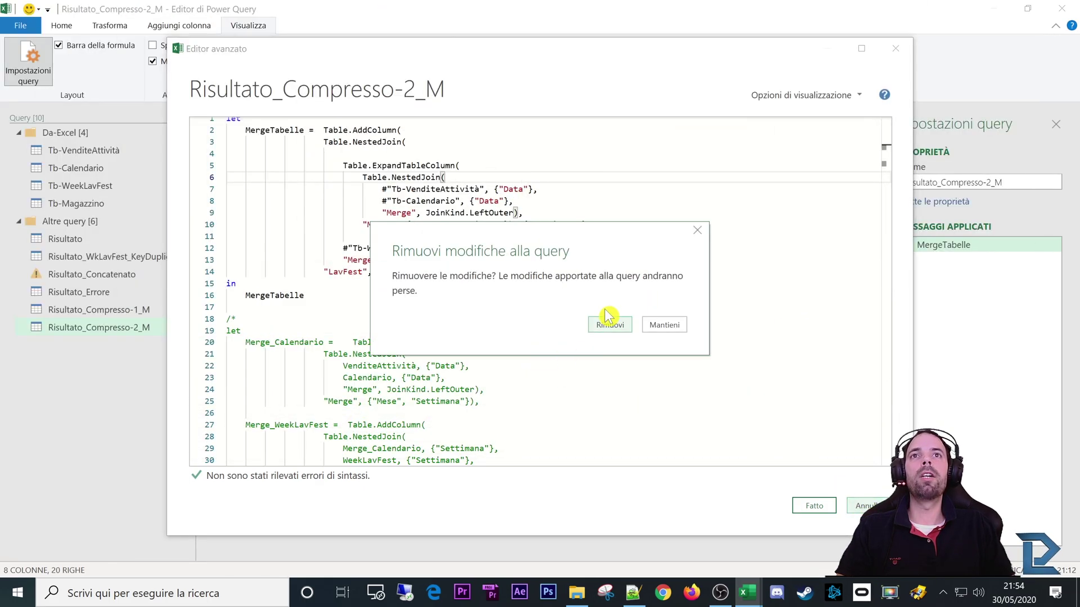
left_click(608, 320)
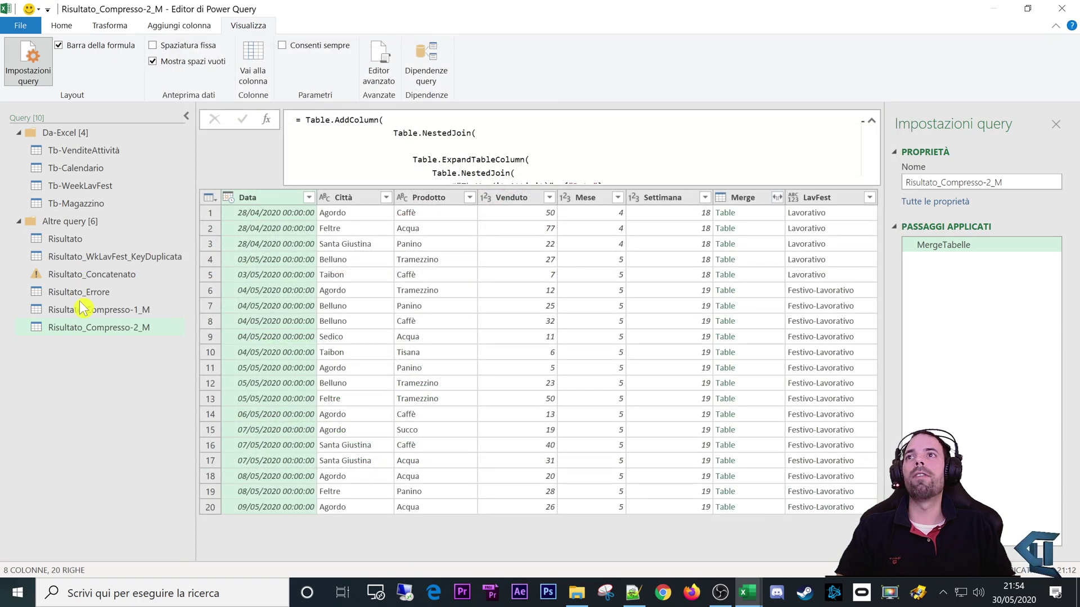
left_click(82, 308)
left_click(378, 59)
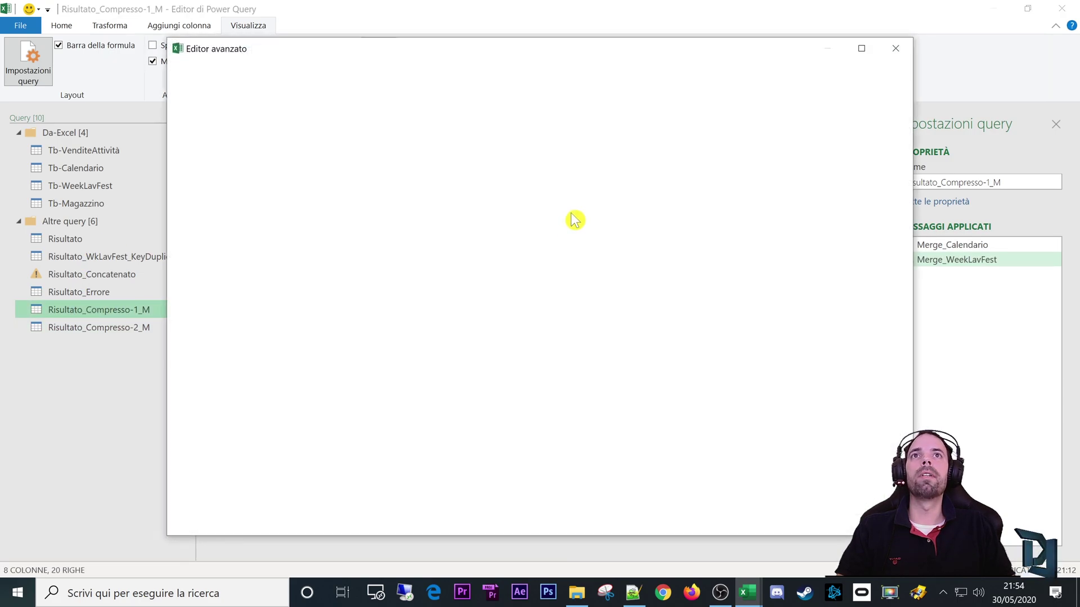
Read the comments on the Table.ExpandTableColumn and Table.NestedJoin arguments, and check the description of JoinKind.LeftOuter in Merge_Calendario
left_click(528, 137)
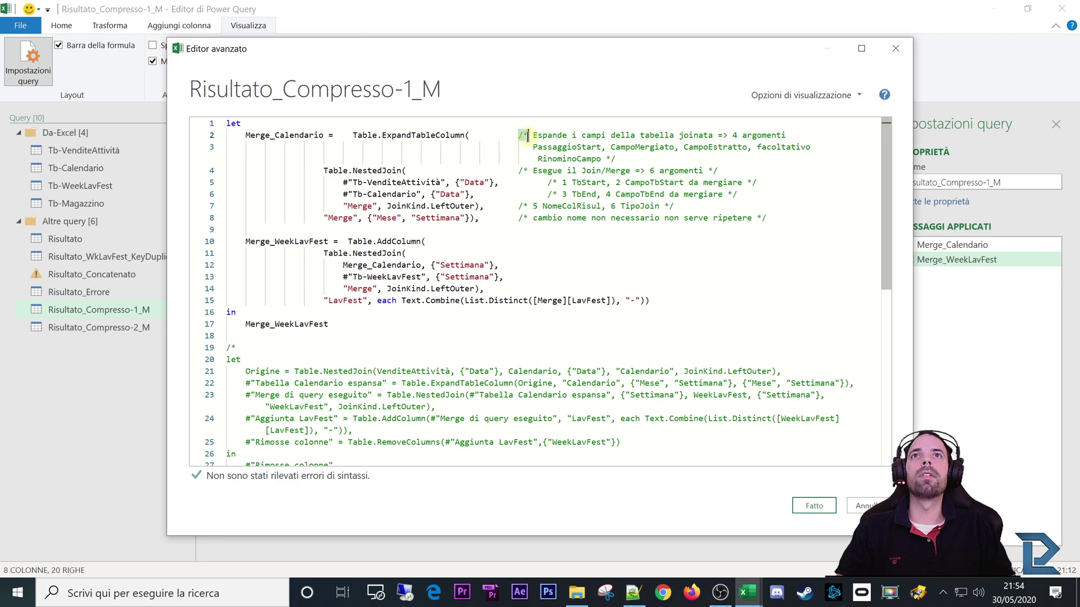
left_click(611, 159)
left_click_drag(628, 159, 679, 170)
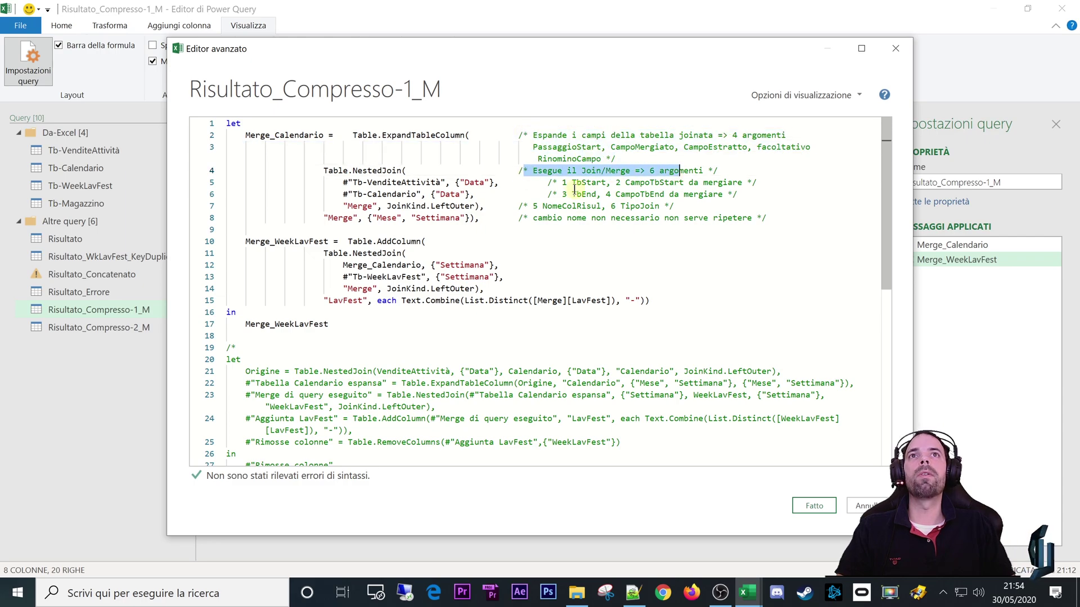
left_click(518, 276)
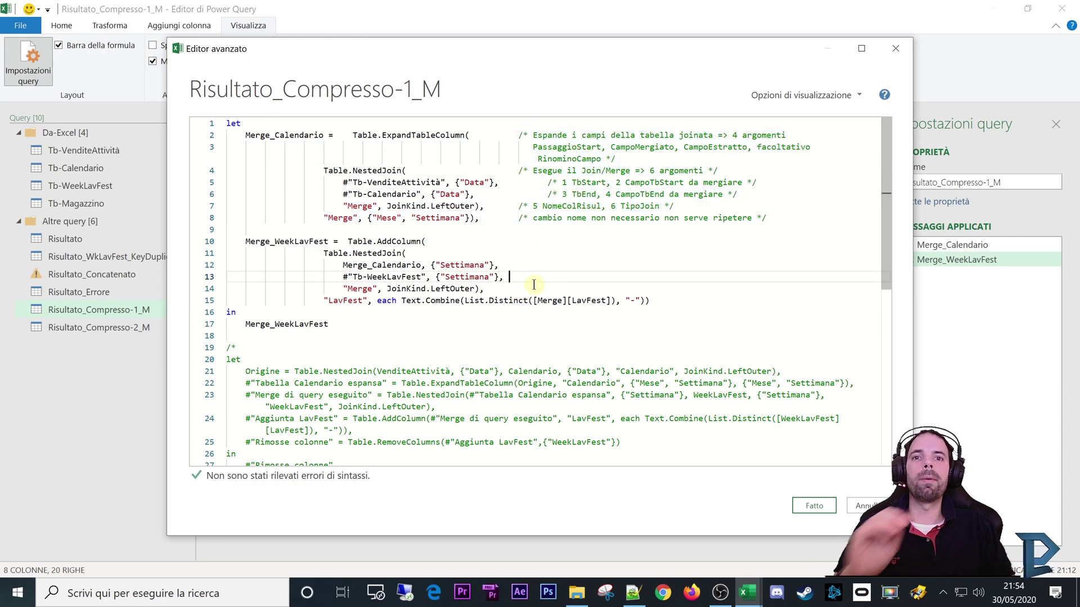
left_click(480, 228)
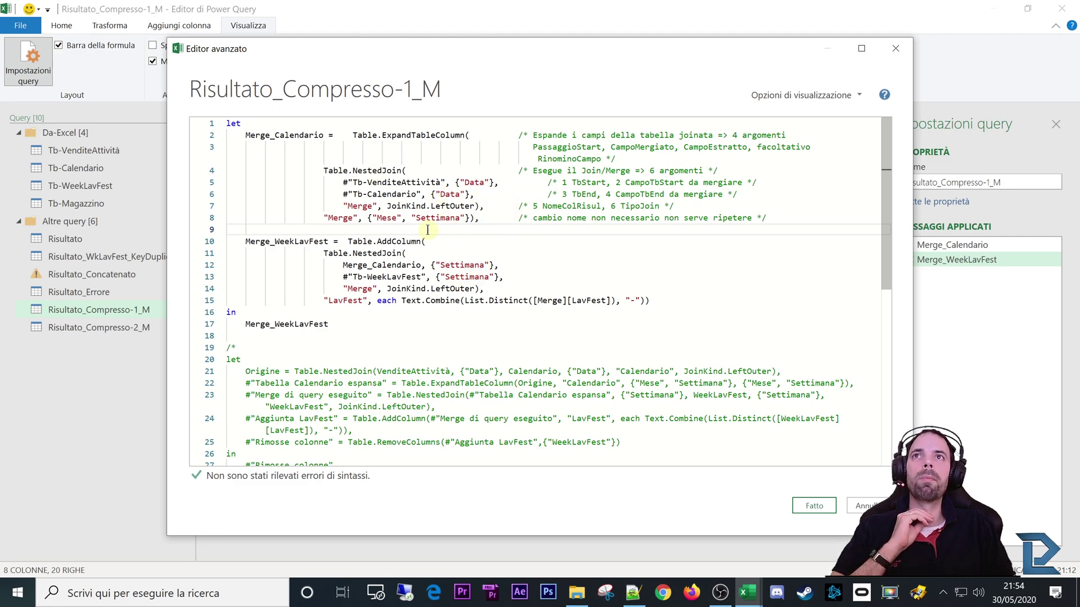
left_click(414, 208)
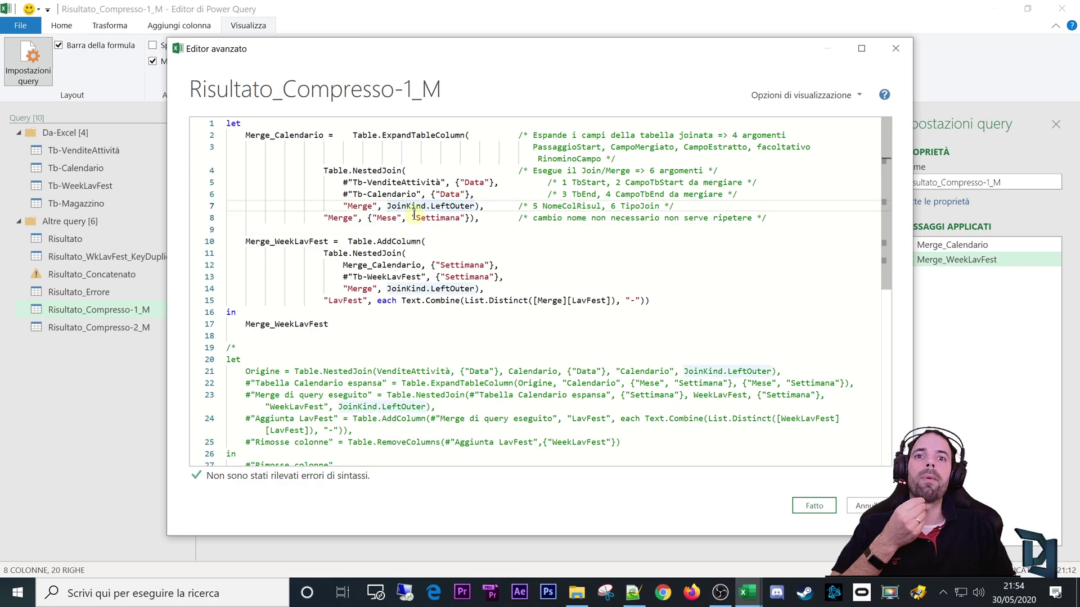
left_click_drag(387, 208, 403, 208)
left_click(449, 207)
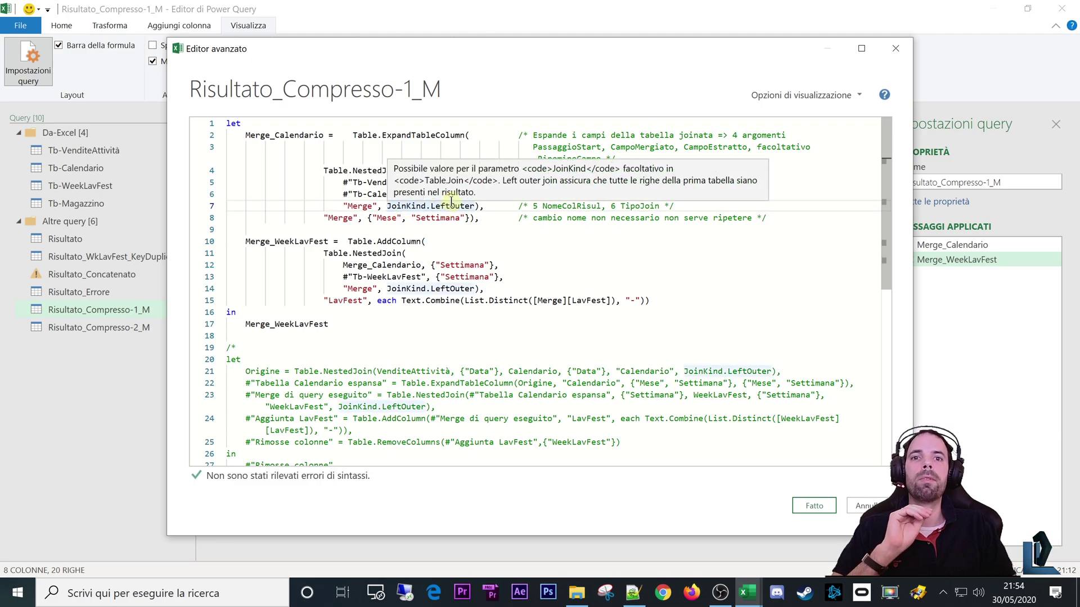
Review the Merge_WeekLavFest step and the syntax help for its Table.AddColumn function, and close the advanced editor
left_click(478, 218)
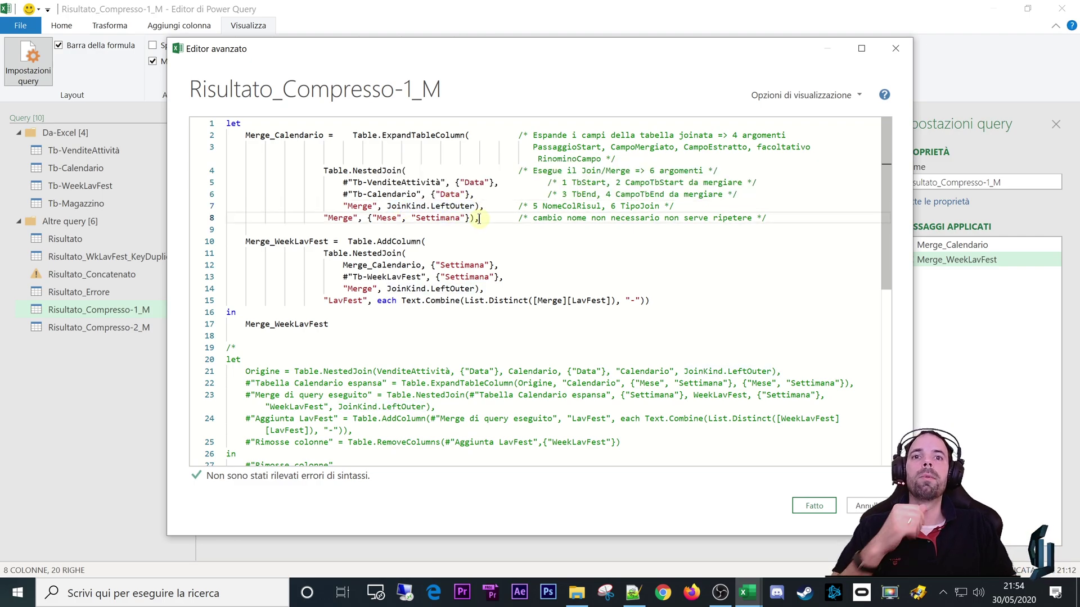
left_click(459, 242)
left_click(456, 252)
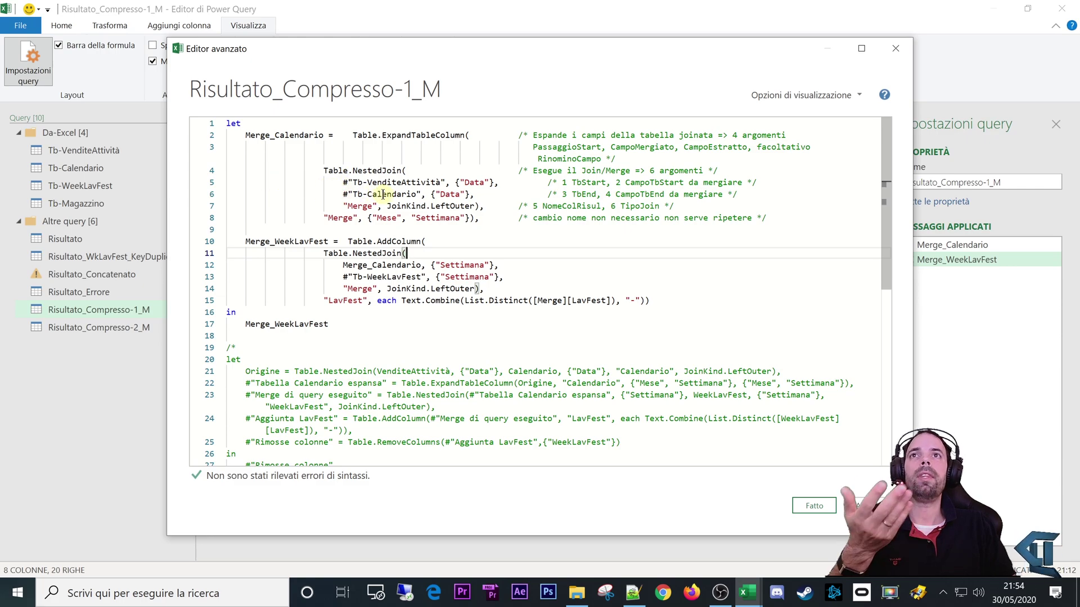
left_click(422, 325)
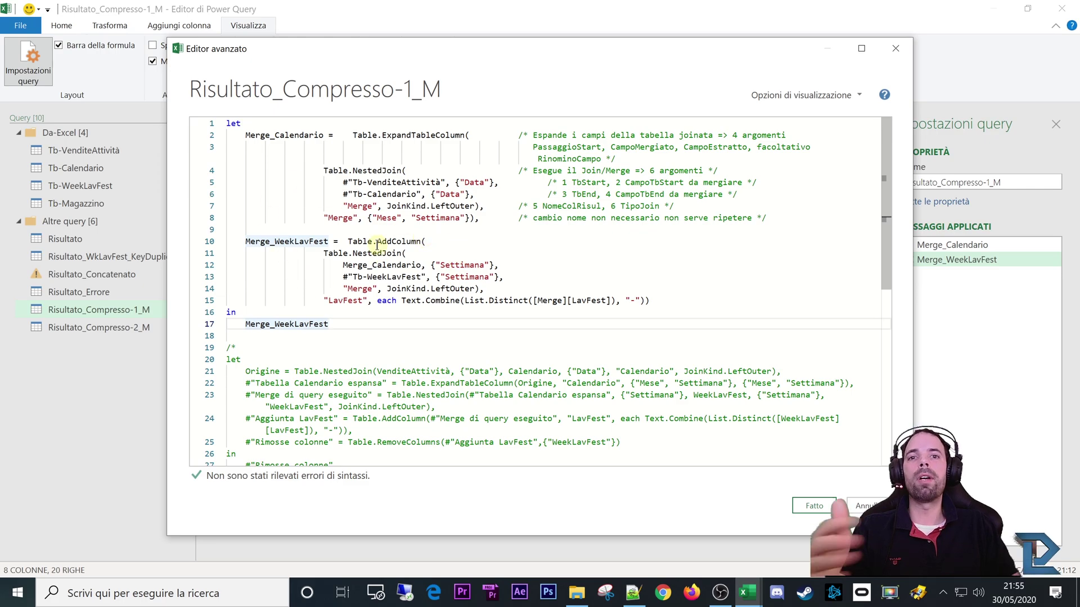
mouse_move(377, 245)
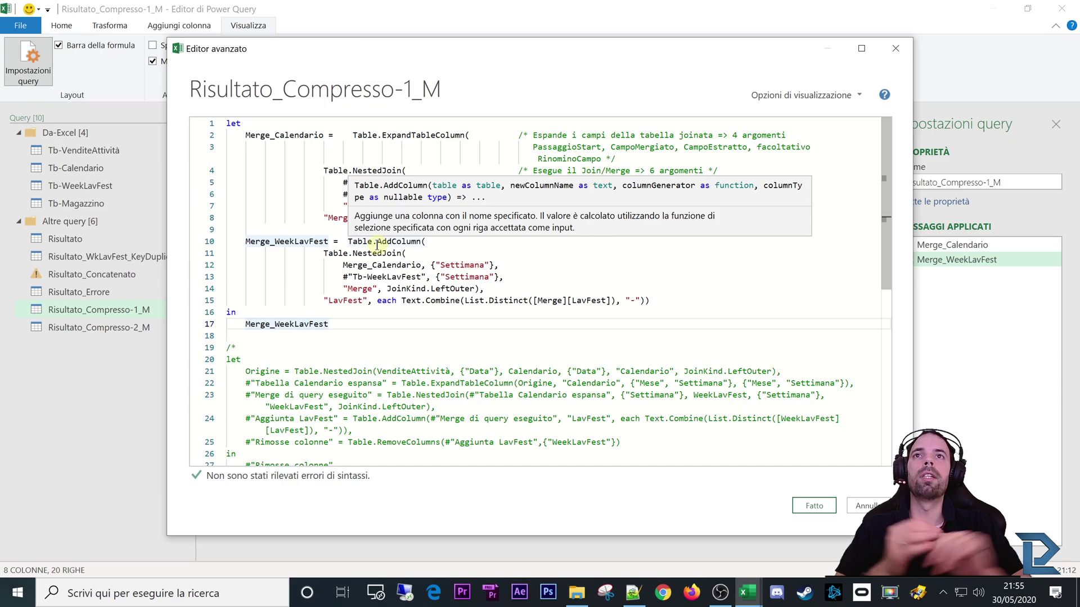
left_click(814, 505)
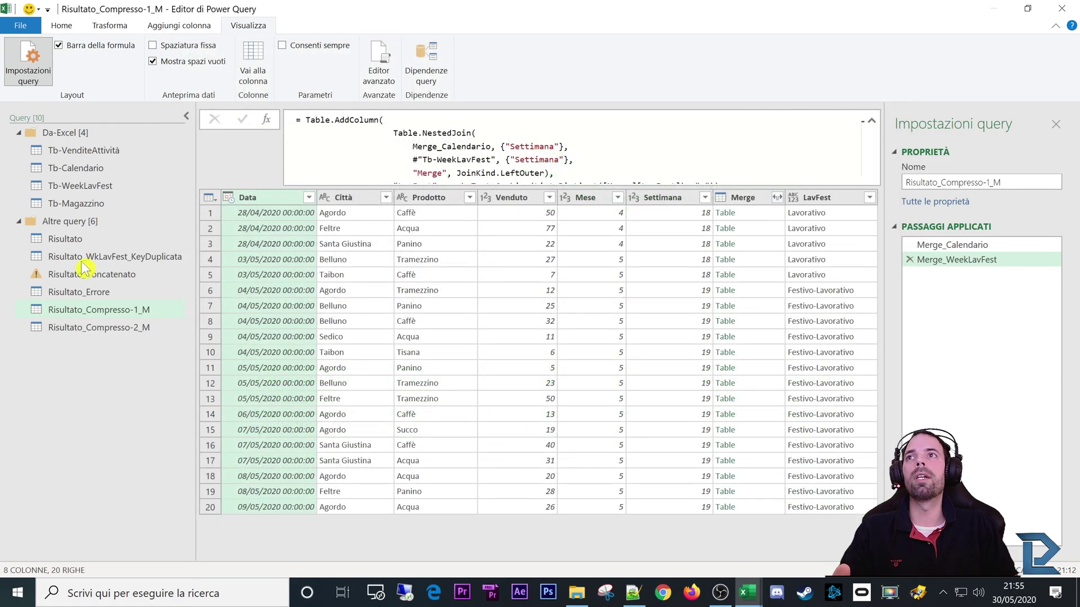
View the Risultato_Concatenato query and the applied steps of the Risultato query
left_click(76, 274)
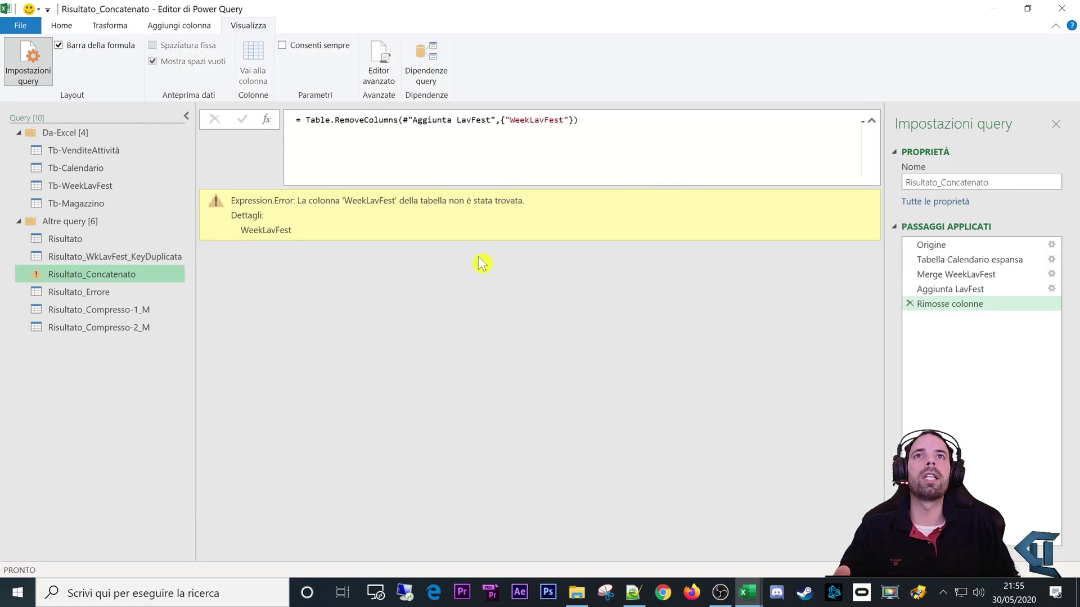
left_click(84, 240)
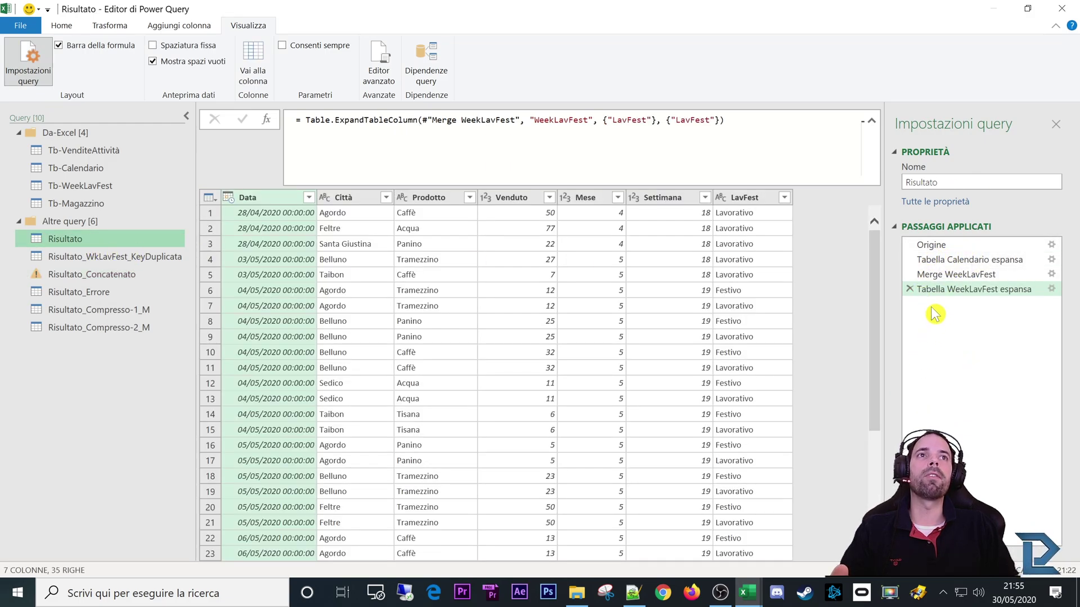
left_click(961, 372)
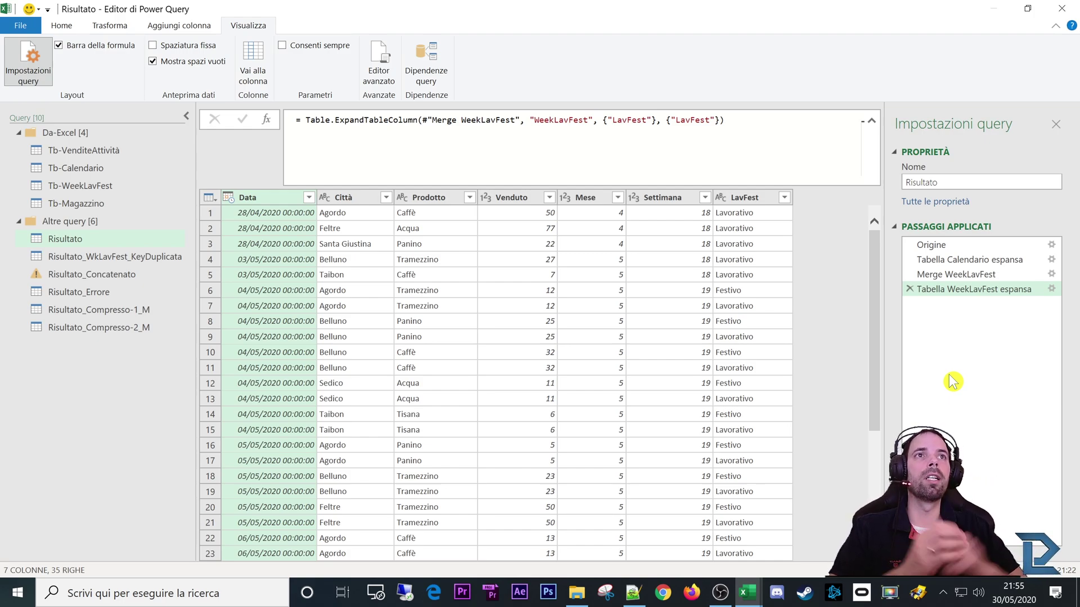
Review the complete M code of Risultato in the advanced editor and close it
left_click(372, 66)
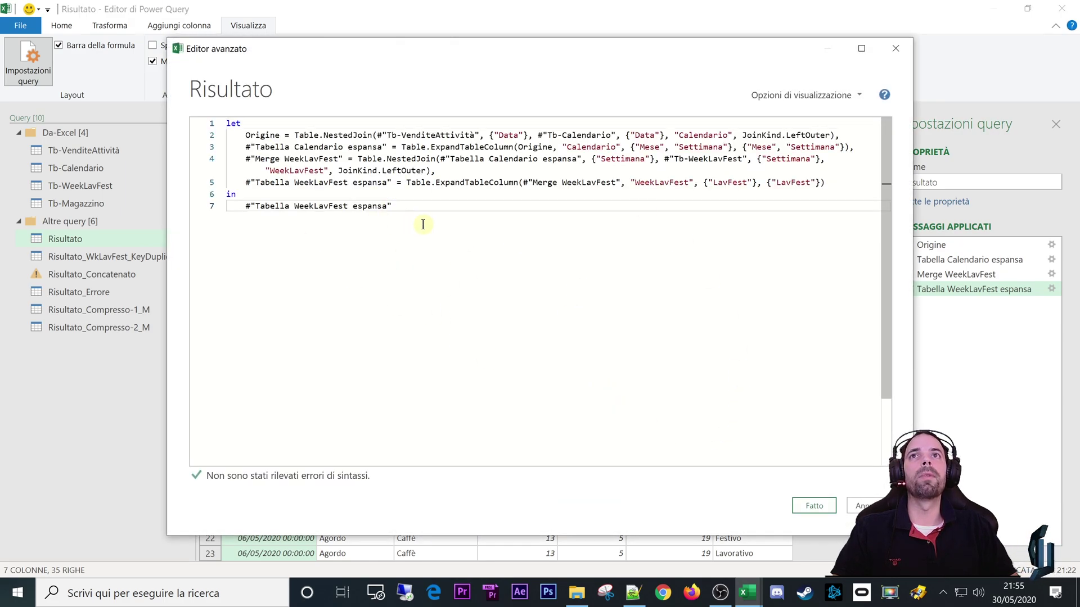
key("ctrl+a")
left_click(646, 301)
key("ctrl+a")
left_click(555, 258)
left_click(815, 506)
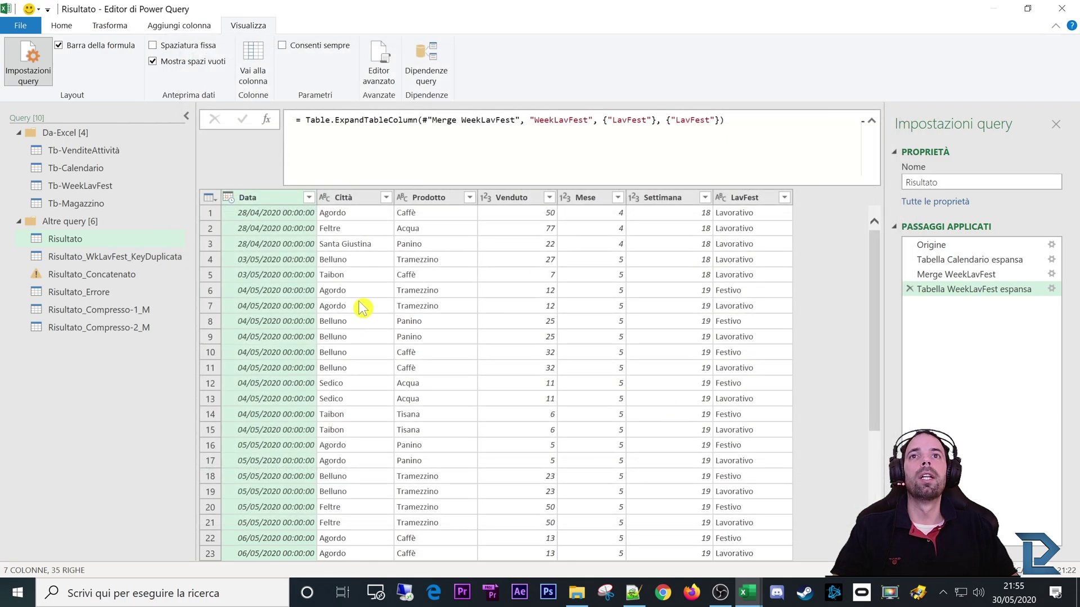